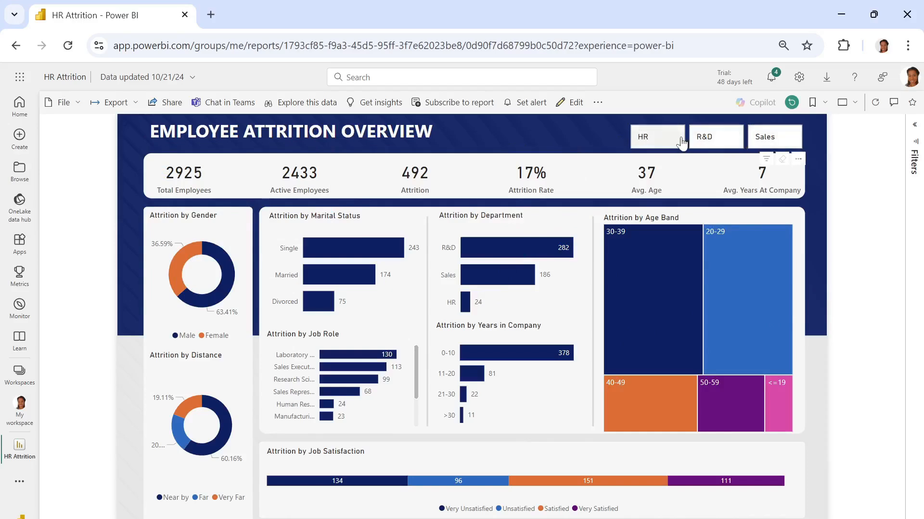
# Filter the attrition overview to R&D and inspect the employee details behind the Married attrition bar, returning to the overview.
pyautogui.click(716, 143)
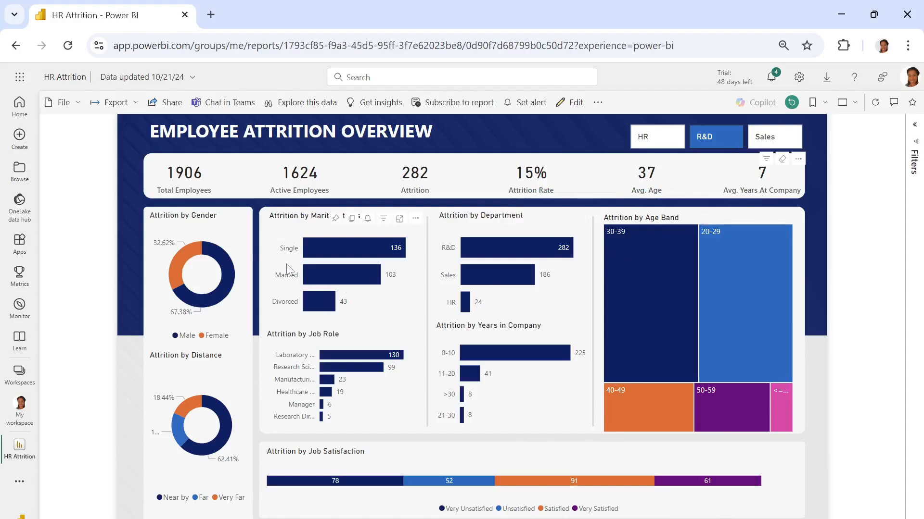
pyautogui.moveTo(319, 251)
pyautogui.moveTo(349, 251)
pyautogui.moveTo(317, 281)
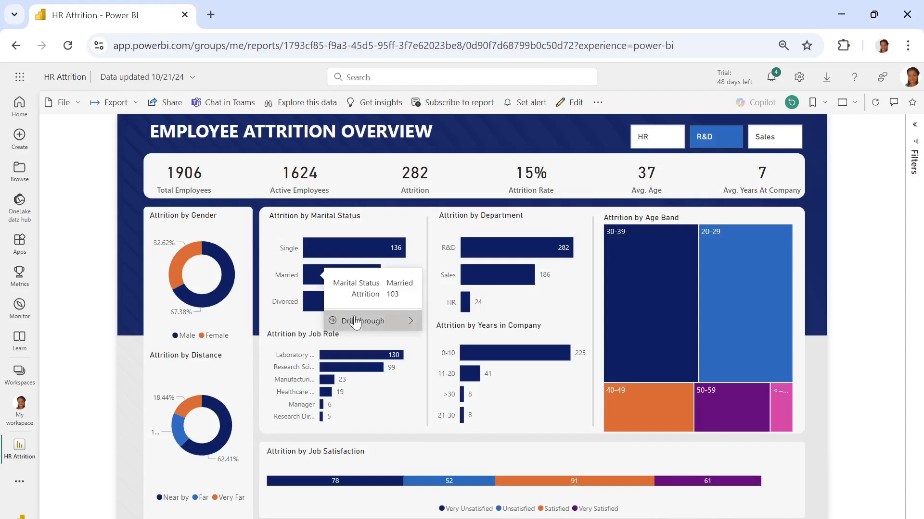
pyautogui.moveTo(356, 327)
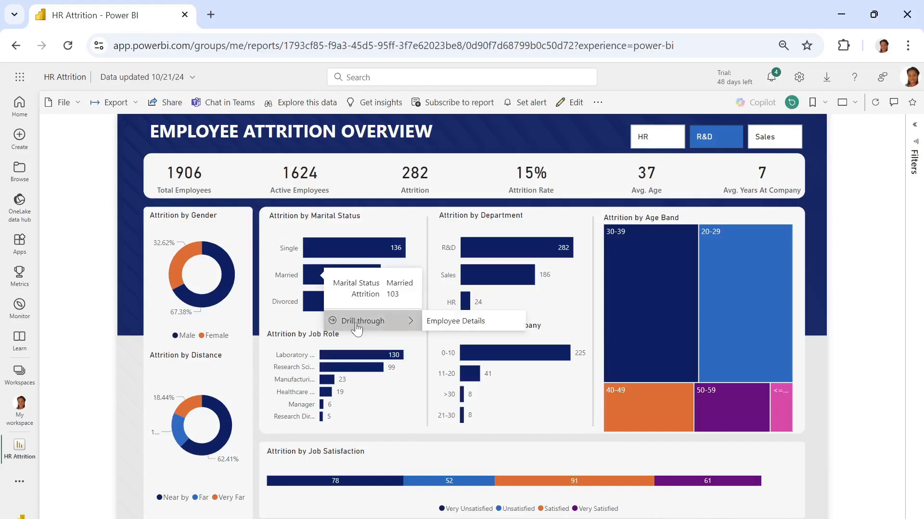
pyautogui.click(438, 322)
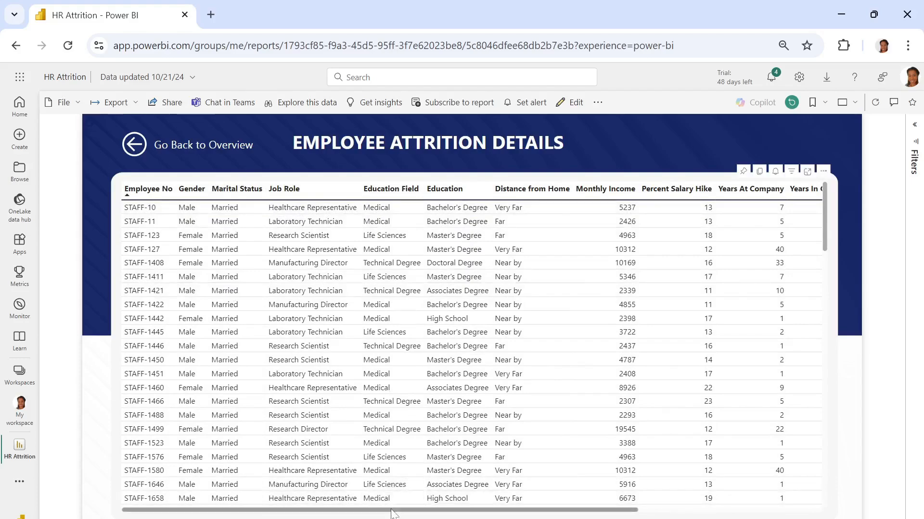
pyautogui.moveTo(391, 510); pyautogui.dragTo(137, 115)
pyautogui.click(136, 147)
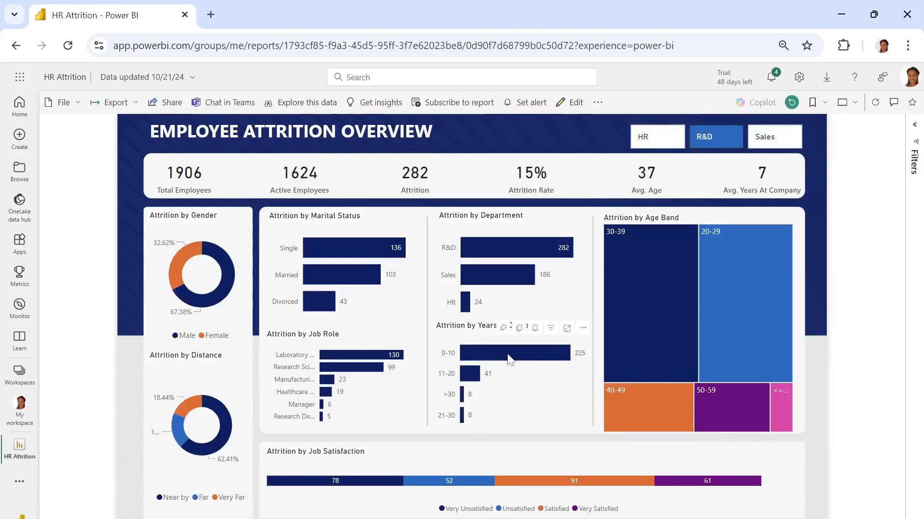
# Drill through the 0-10 years-in-company attrition bar to Employee Details and return to the overview.
pyautogui.moveTo(538, 356)
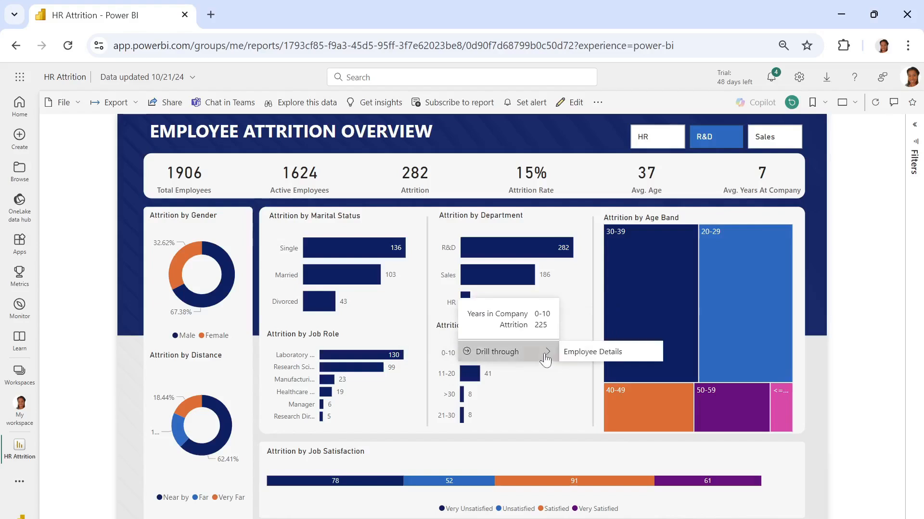
pyautogui.click(580, 355)
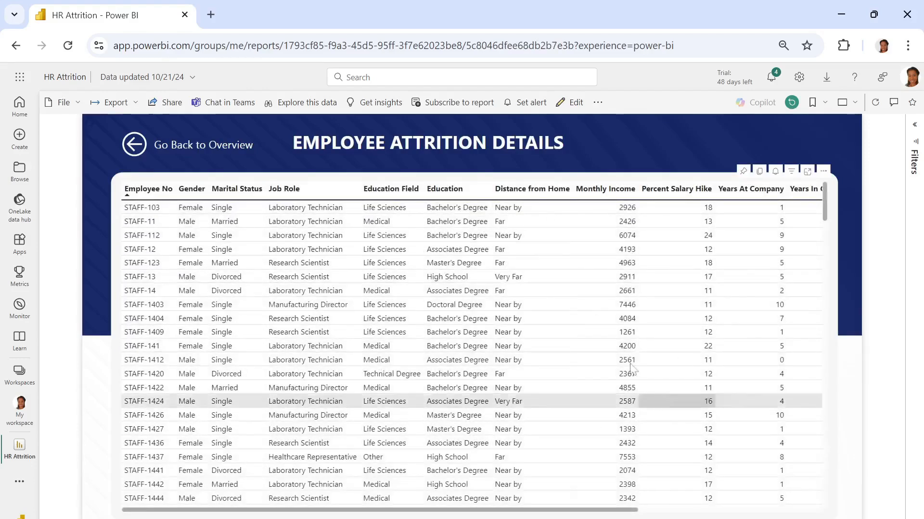
pyautogui.click(134, 145)
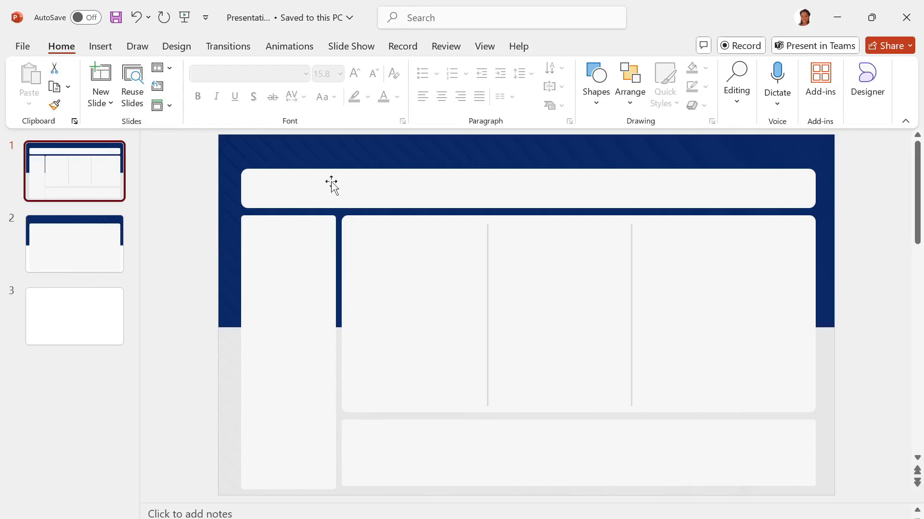
# Switch to PowerPoint, review the finished dashboard backgrounds on slides 1 and 2, and open blank slide 3.
pyautogui.click(78, 251)
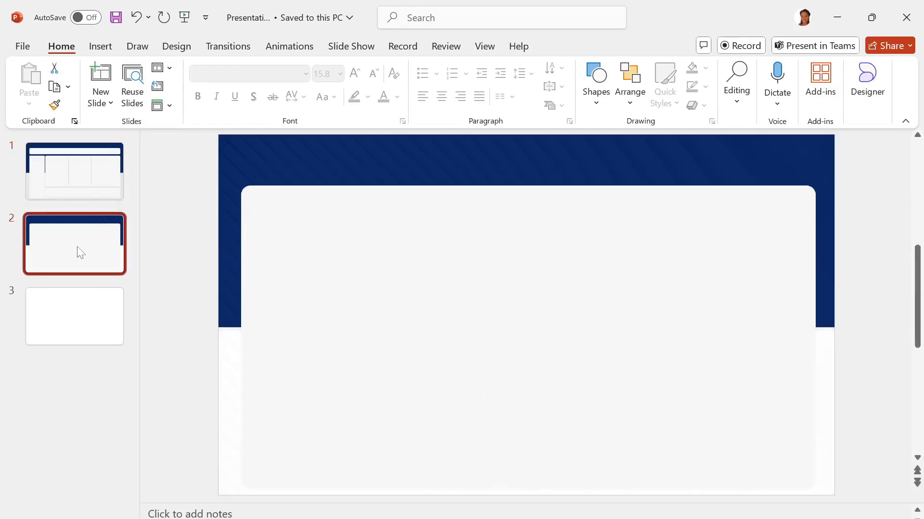
pyautogui.click(93, 183)
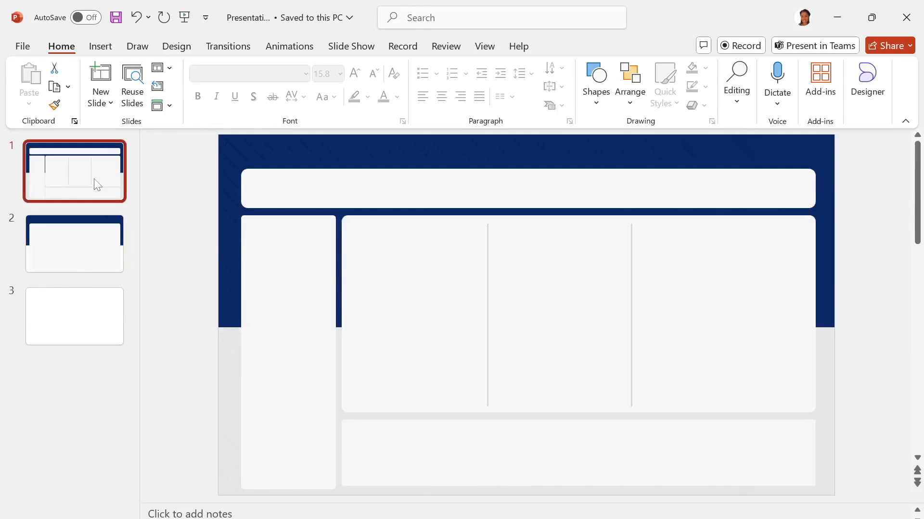
pyautogui.click(98, 334)
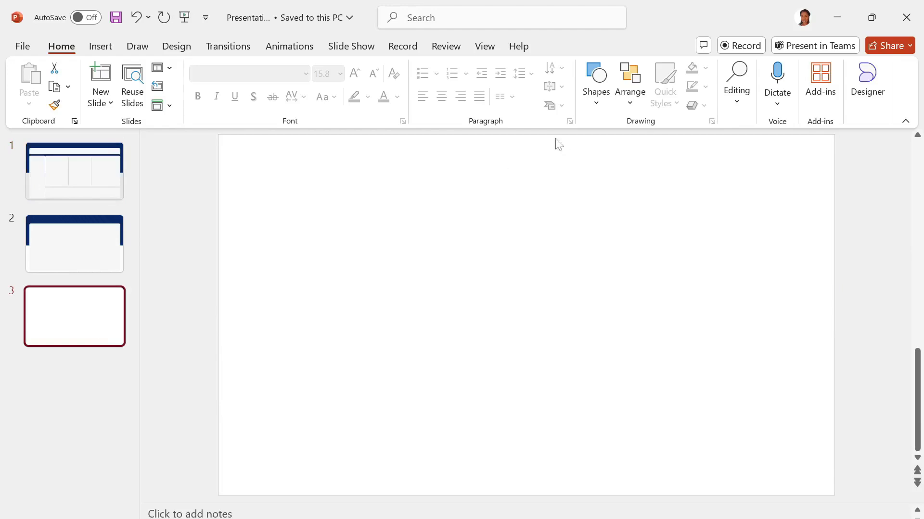
pyautogui.click(102, 48)
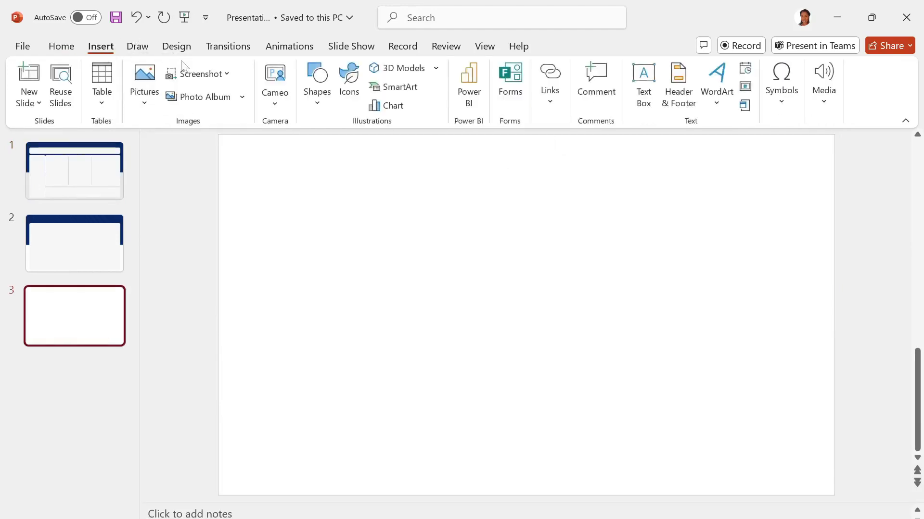
pyautogui.click(143, 104)
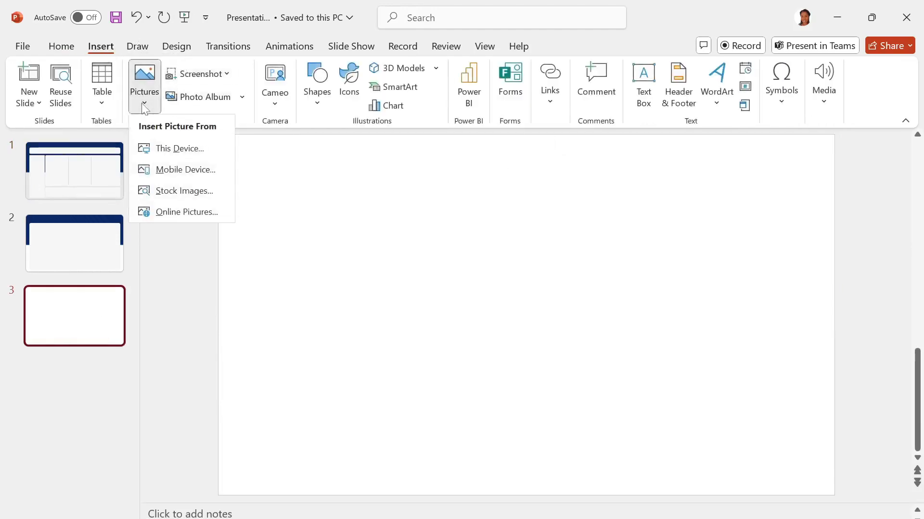
pyautogui.click(178, 151)
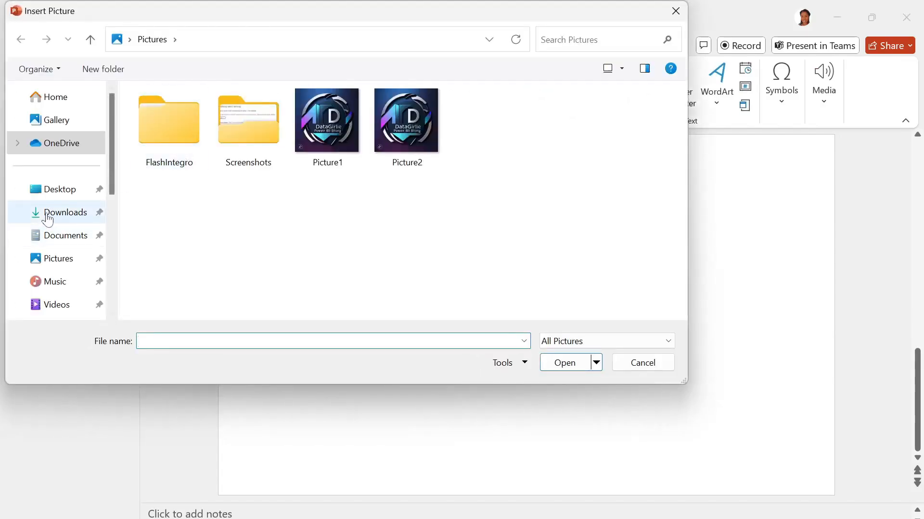
pyautogui.click(49, 217)
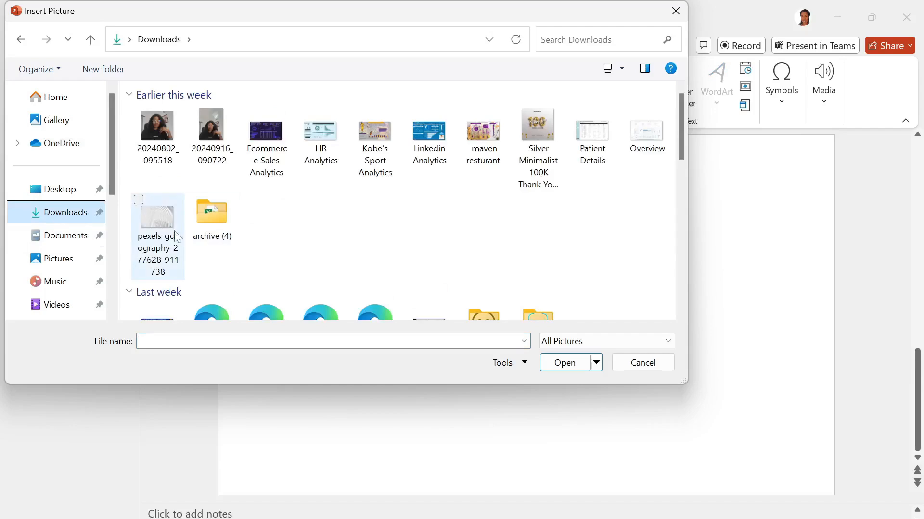
pyautogui.click(157, 219)
pyautogui.click(579, 365)
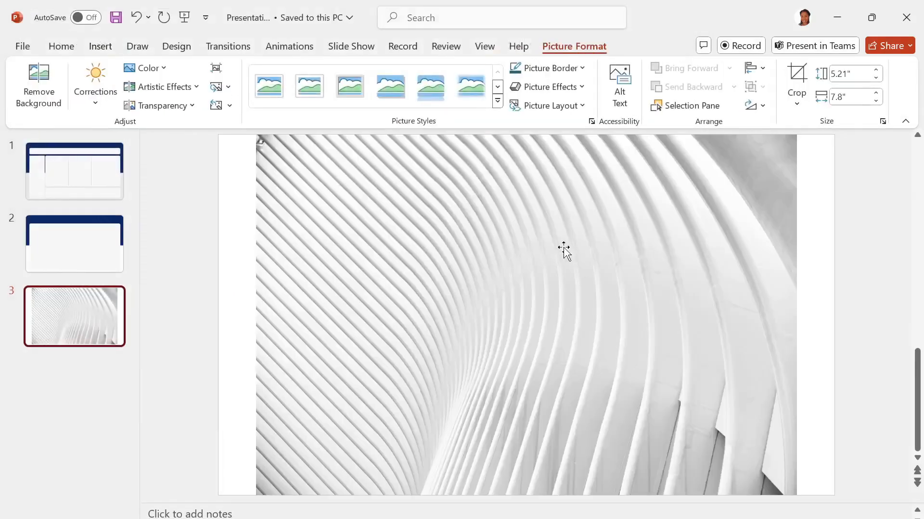
# Align the picture with the slide's upper-left corner and enlarge it to the full slide width, about 8.89" by 5.93".
pyautogui.moveTo(538, 246); pyautogui.dragTo(499, 244)
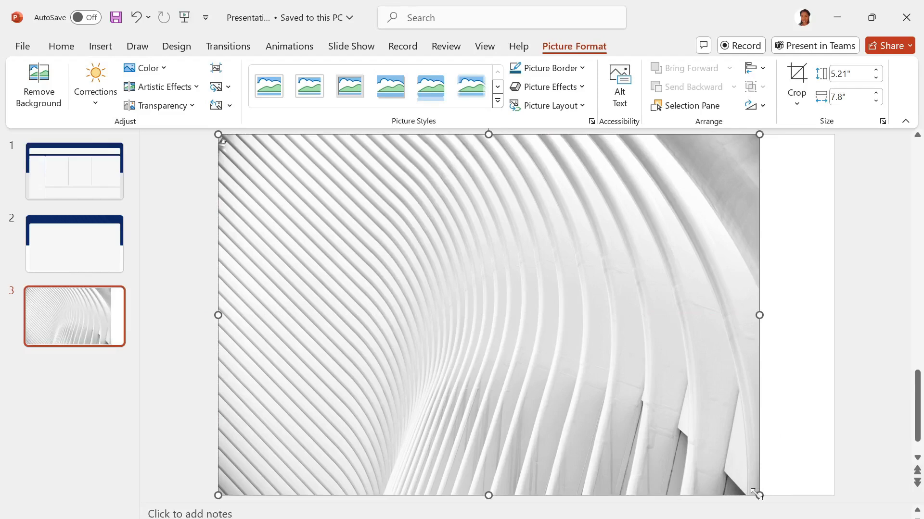
pyautogui.moveTo(779, 487); pyautogui.dragTo(836, 483)
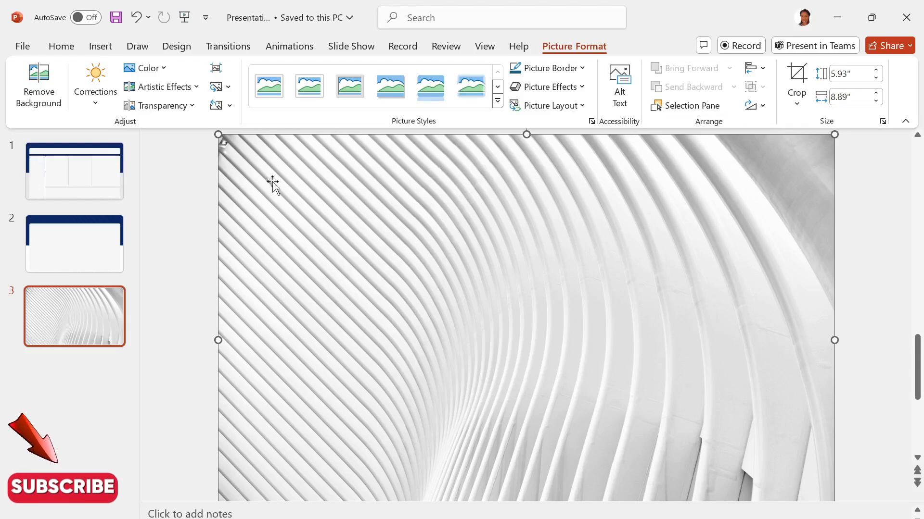
# Crop the picture's overhanging lower part so that it ends at the slide's bottom edge.
pyautogui.scroll(1, 882, 420)
pyautogui.scroll(-1, 881, 420)
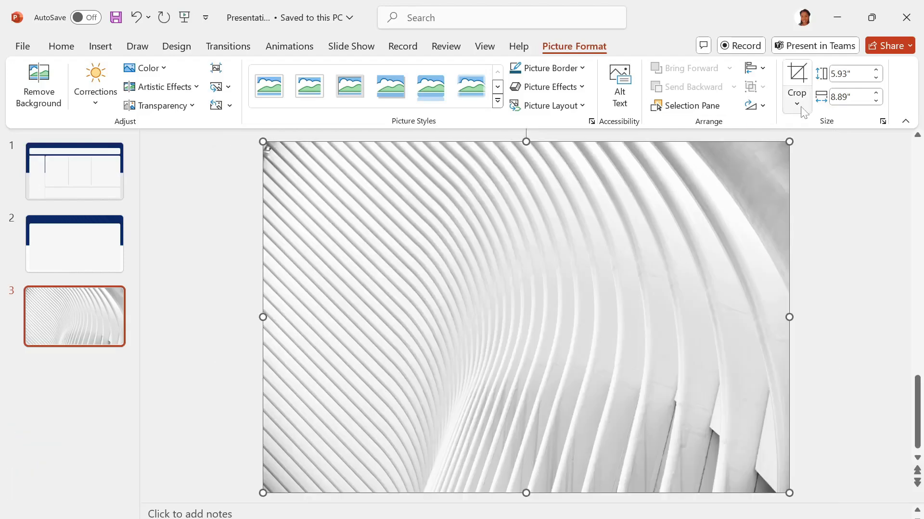
pyautogui.click(799, 107)
pyautogui.click(809, 127)
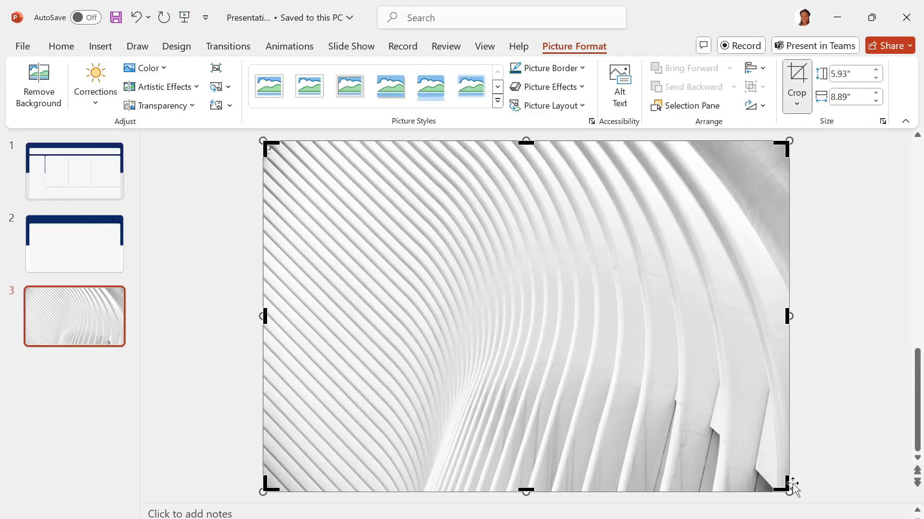
pyautogui.moveTo(782, 493); pyautogui.dragTo(784, 470)
pyautogui.click(869, 468)
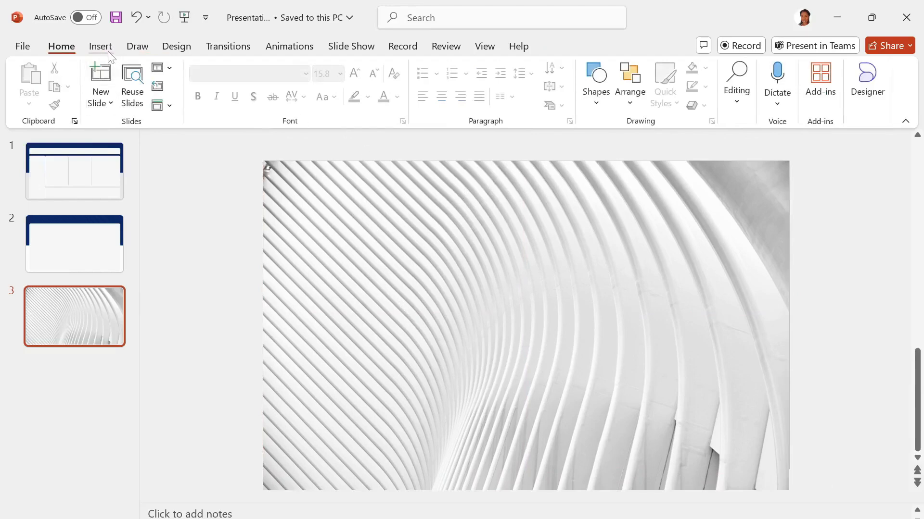
# Draw a full-width rectangle about 8.89" by 3.02" over the upper part of the picture and fill it with dark blue.
pyautogui.click(596, 93)
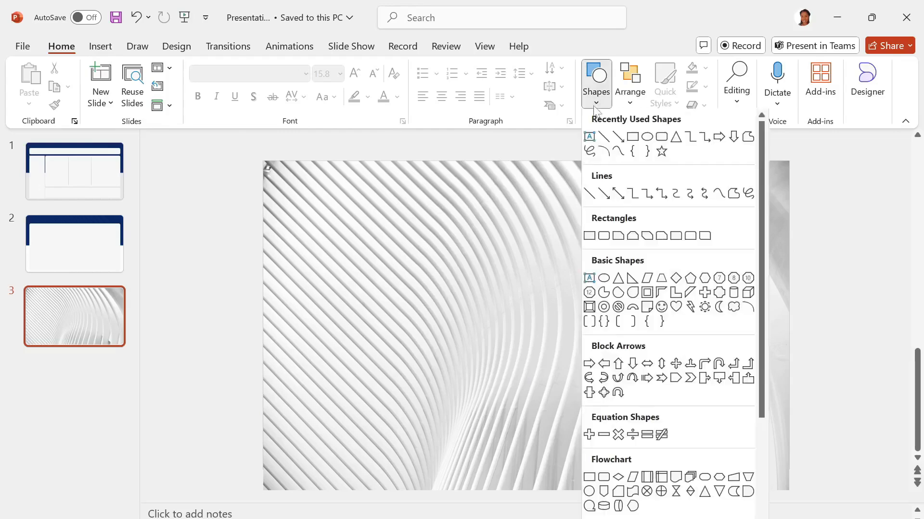
pyautogui.click(634, 139)
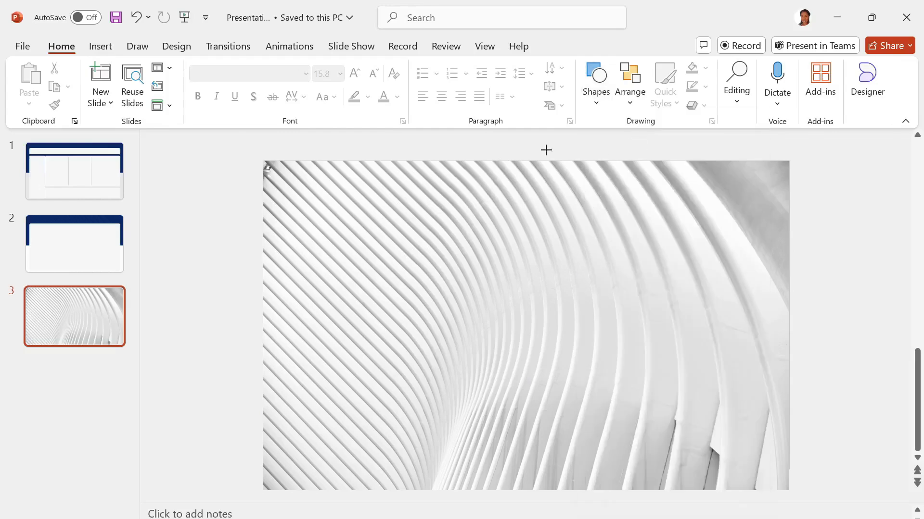
pyautogui.moveTo(260, 162); pyautogui.dragTo(788, 318)
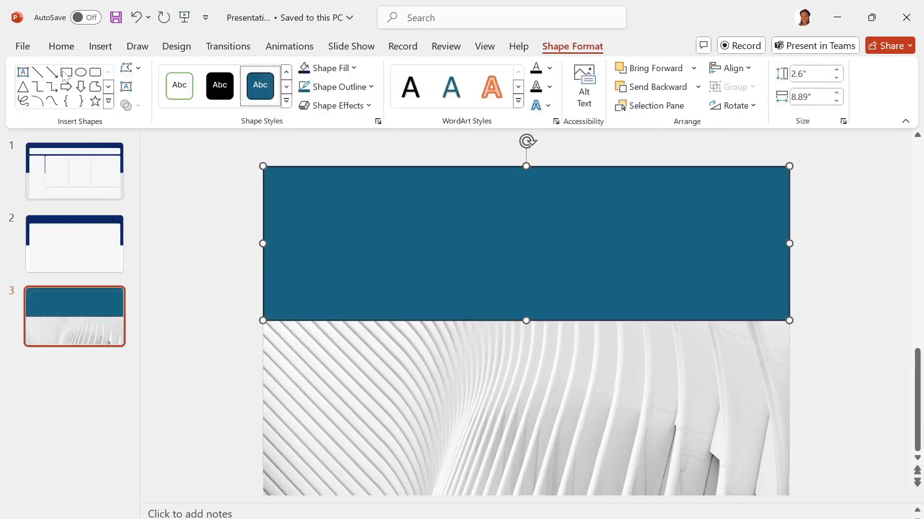
pyautogui.click(356, 69)
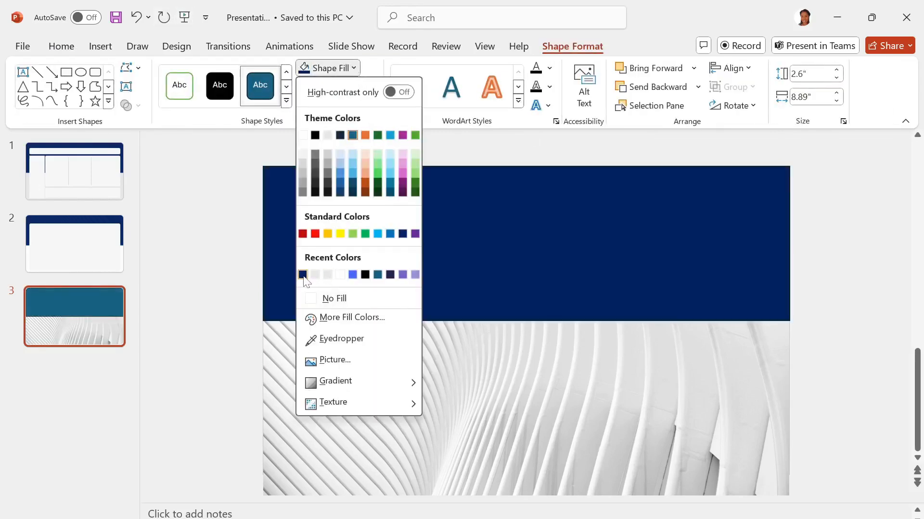
pyautogui.click(303, 275)
pyautogui.moveTo(527, 321); pyautogui.dragTo(530, 346)
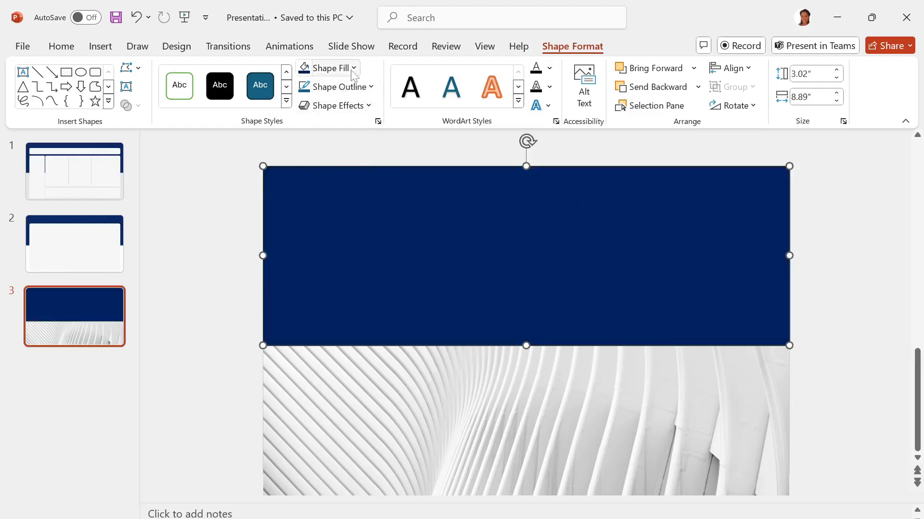
# Set the dark blue rectangle's fill transparency to 5%.
pyautogui.click(332, 68)
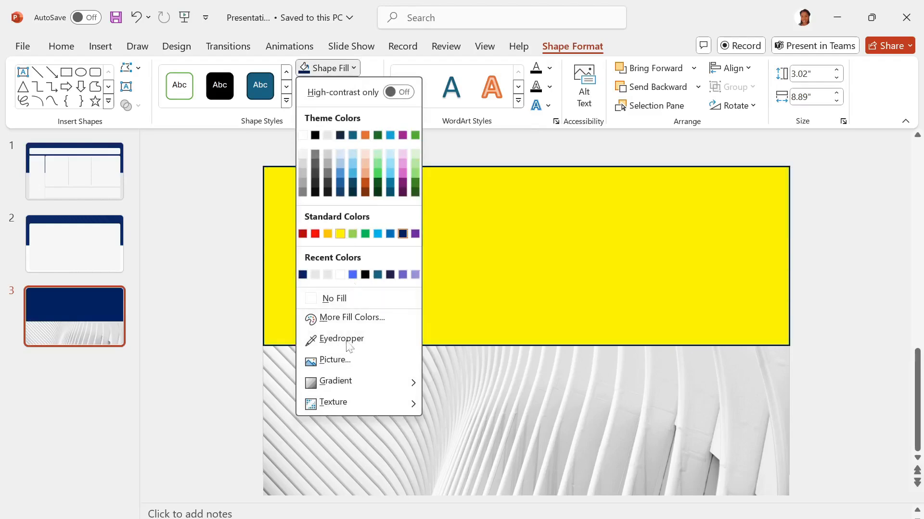
pyautogui.click(363, 320)
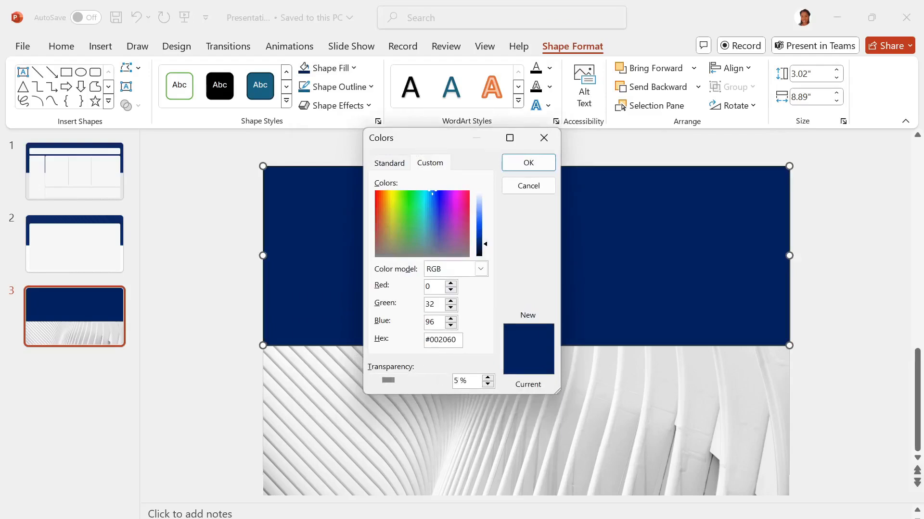
pyautogui.click(528, 163)
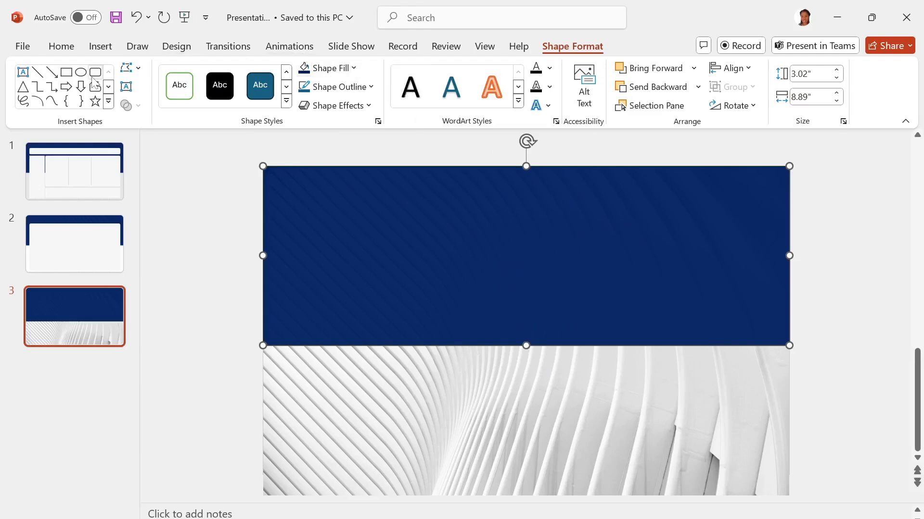
# Draw a second rectangle about 8.89" by 2.55" over the picture below the blue one and fill it light gray (#E7E7E7).
pyautogui.click(263, 313)
pyautogui.moveTo(294, 354); pyautogui.dragTo(788, 491)
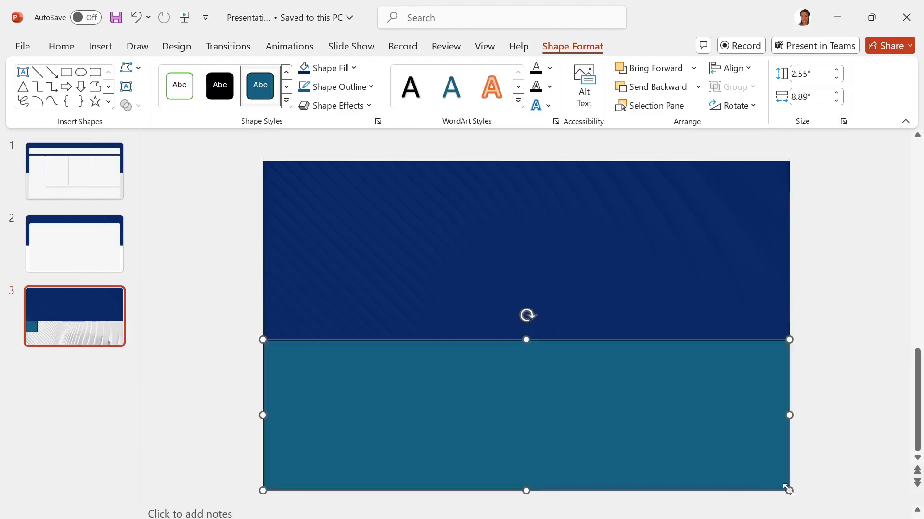
pyautogui.click(353, 68)
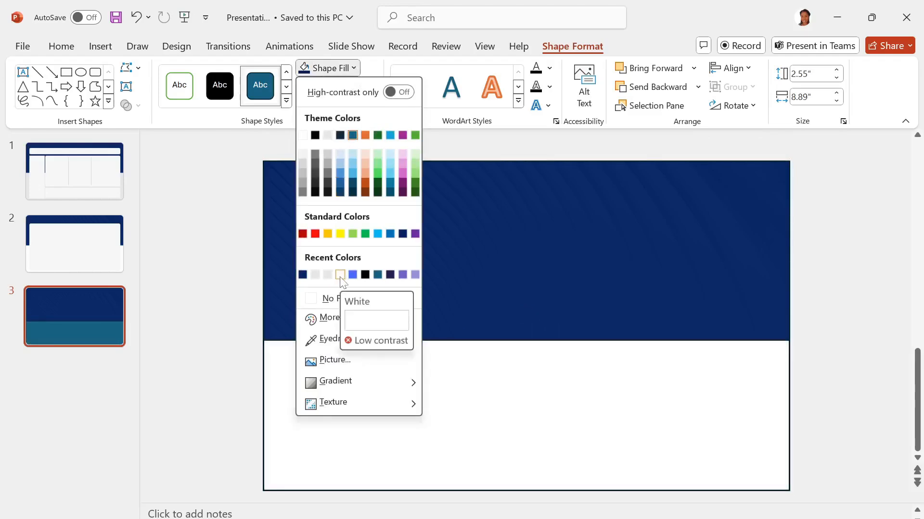
pyautogui.click(316, 274)
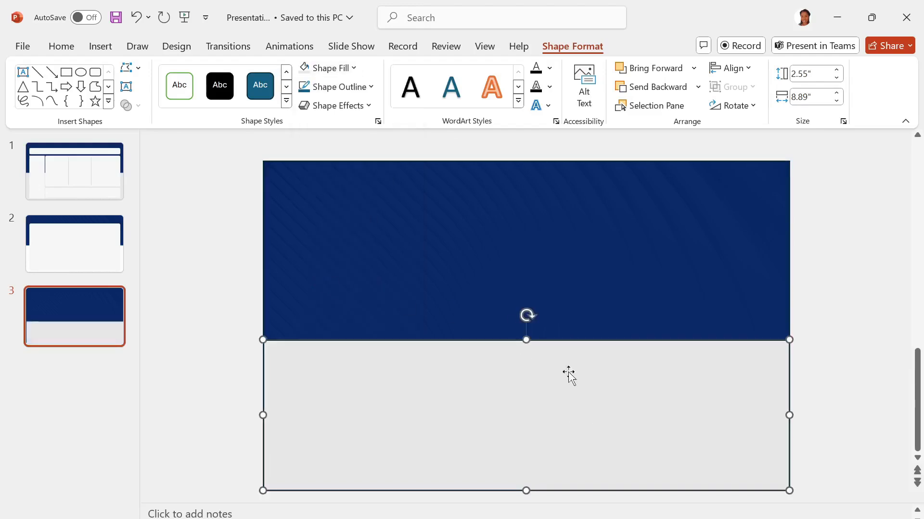
# Set the light gray rectangle's fill transparency to 5%.
pyautogui.click(349, 69)
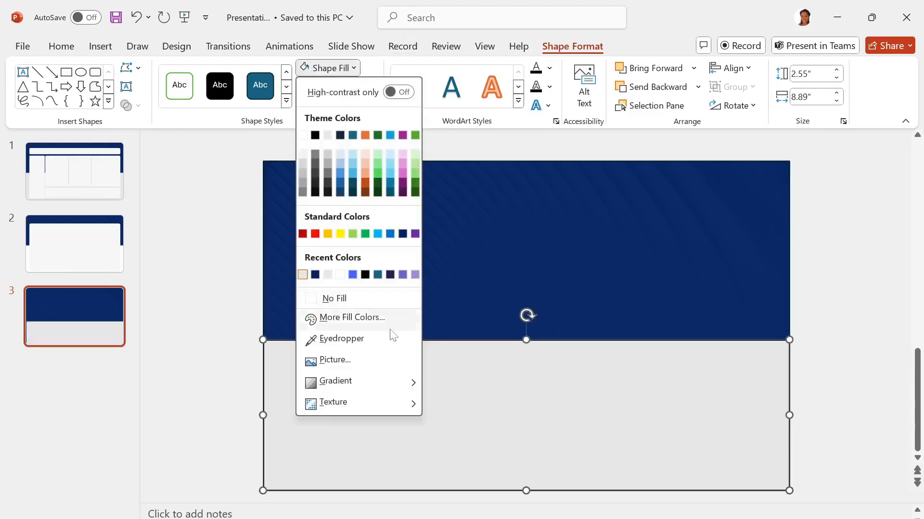
pyautogui.click(364, 320)
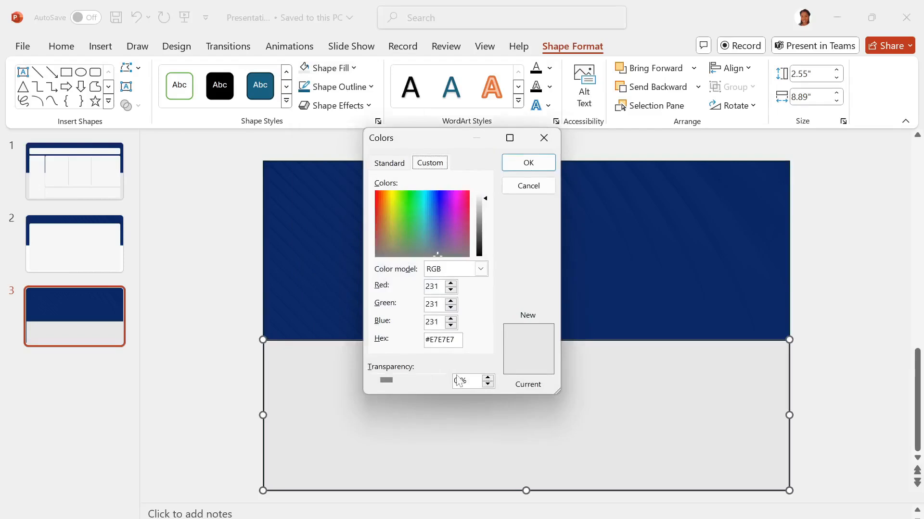
pyautogui.click(457, 381)
pyautogui.write('5')
pyautogui.click(528, 163)
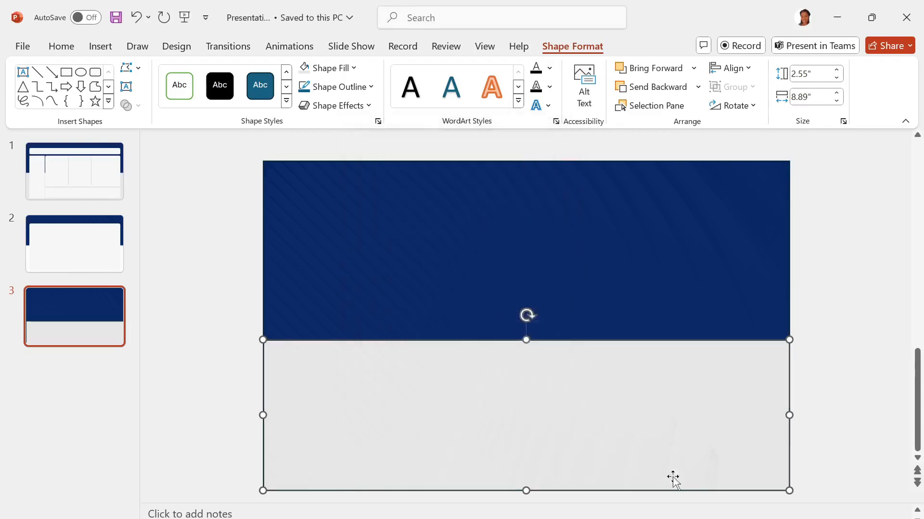
# Draw a rounded rectangle about 7.77" by 0.6" as a header bar across the upper part of the dark blue area.
pyautogui.click(839, 331)
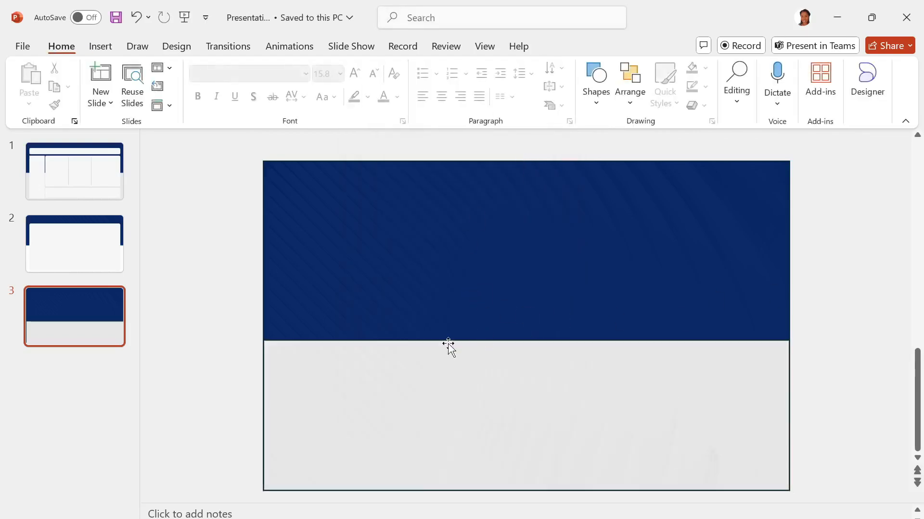
pyautogui.click(449, 301)
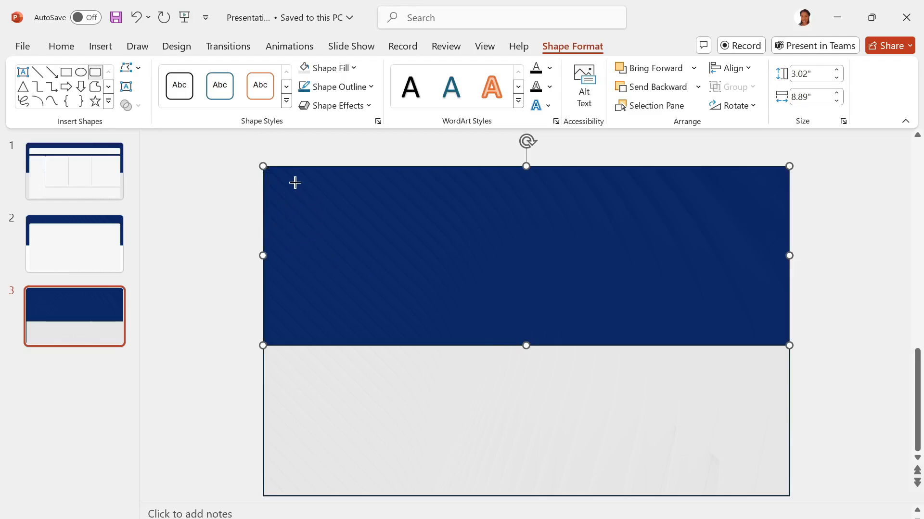
pyautogui.moveTo(295, 183); pyautogui.dragTo(750, 217)
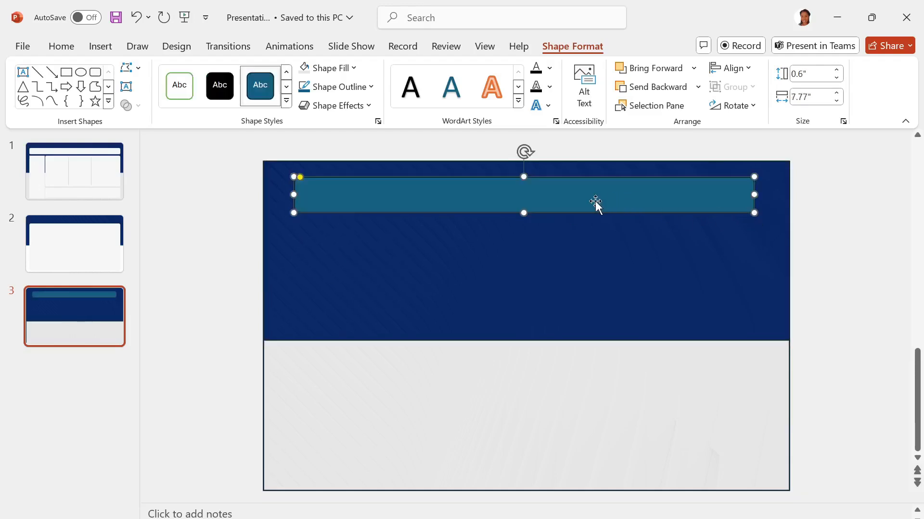
pyautogui.moveTo(595, 203); pyautogui.dragTo(586, 212)
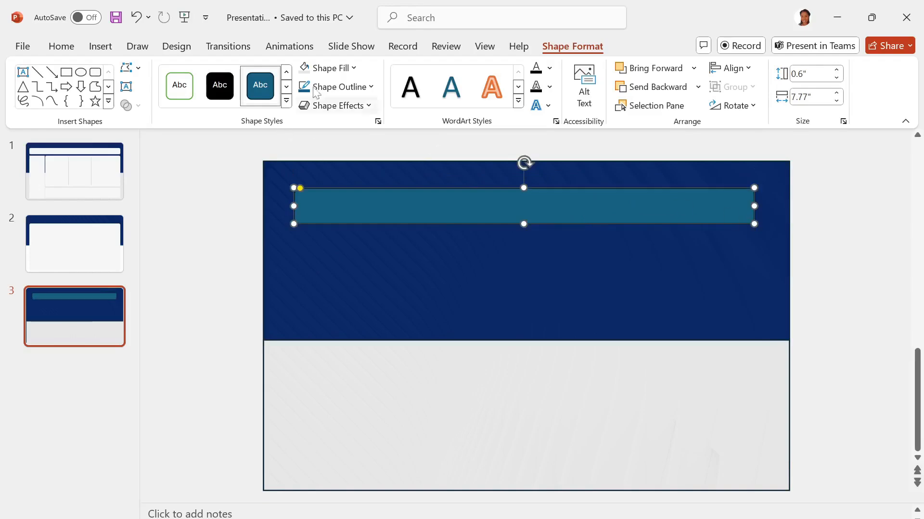
# Fill the rounded header bar with white and remove its outline.
pyautogui.click(354, 68)
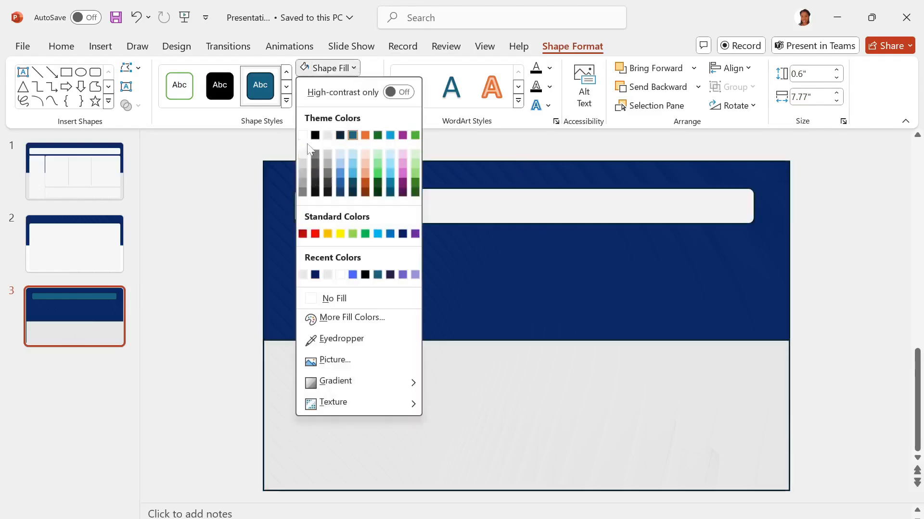
pyautogui.click(304, 135)
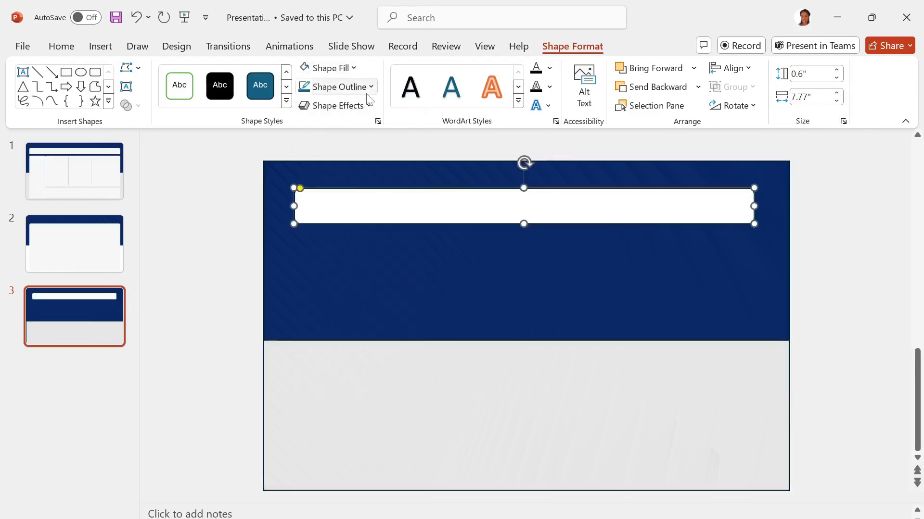
pyautogui.click(368, 87)
pyautogui.click(325, 317)
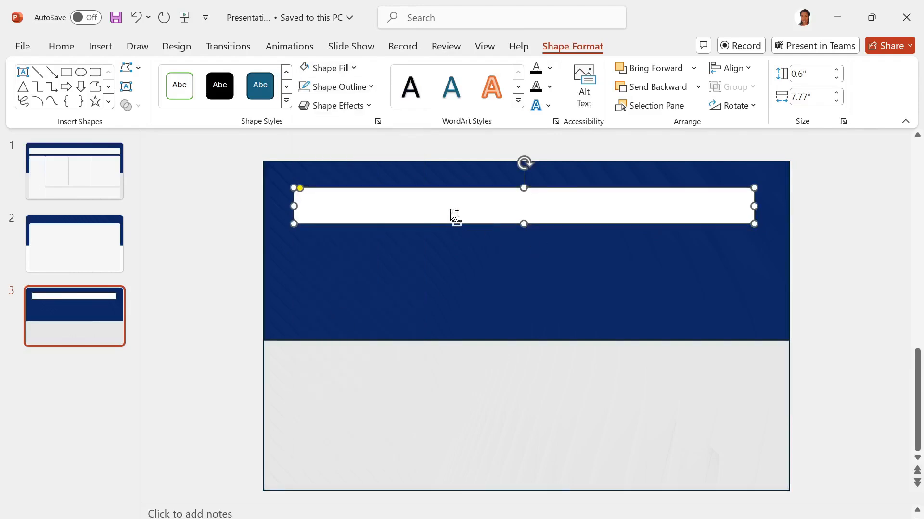
# Duplicate the header bar below itself and resize the copy into a tall side panel about 4.24" by 1.11".
pyautogui.keyDown('ctrl'); pyautogui.moveTo(452, 216); pyautogui.dragTo(440, 245); pyautogui.keyUp('ctrl')
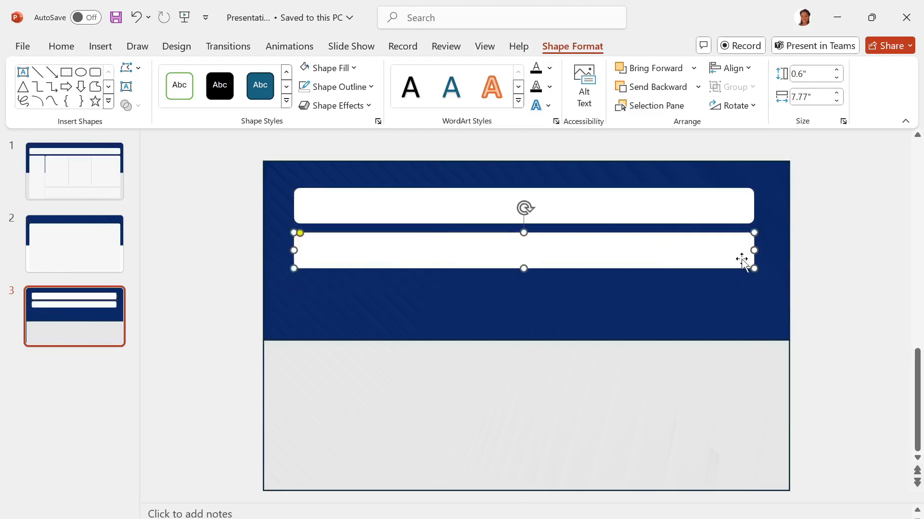
pyautogui.moveTo(754, 268); pyautogui.dragTo(360, 484)
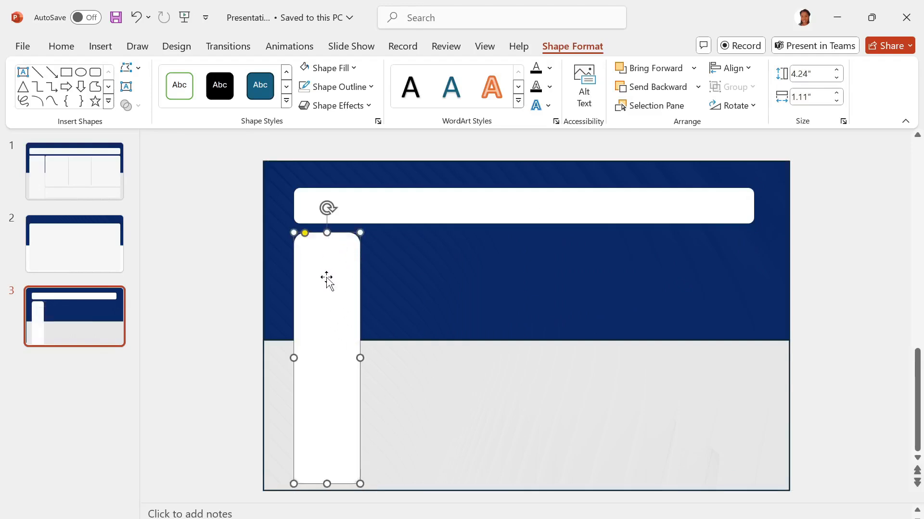
# Duplicate the side panel to its right, resize the copy to about 2.95" by 6.54", and reduce its corner rounding.
pyautogui.hotkey('ctrl', 'v')
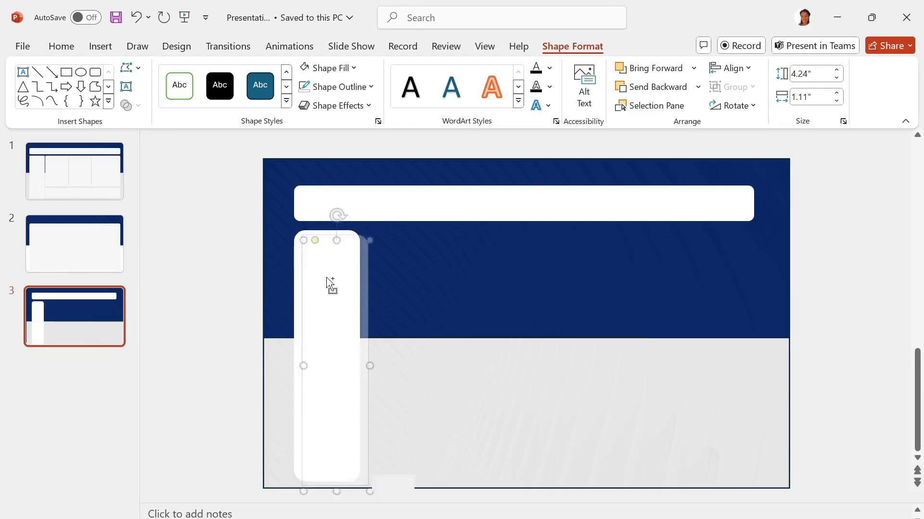
pyautogui.moveTo(325, 277); pyautogui.dragTo(394, 266)
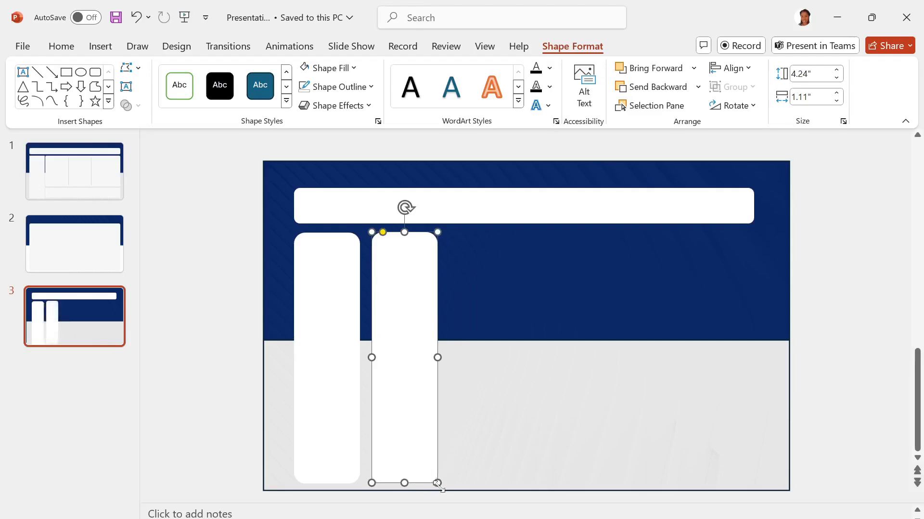
pyautogui.moveTo(438, 483); pyautogui.dragTo(759, 407)
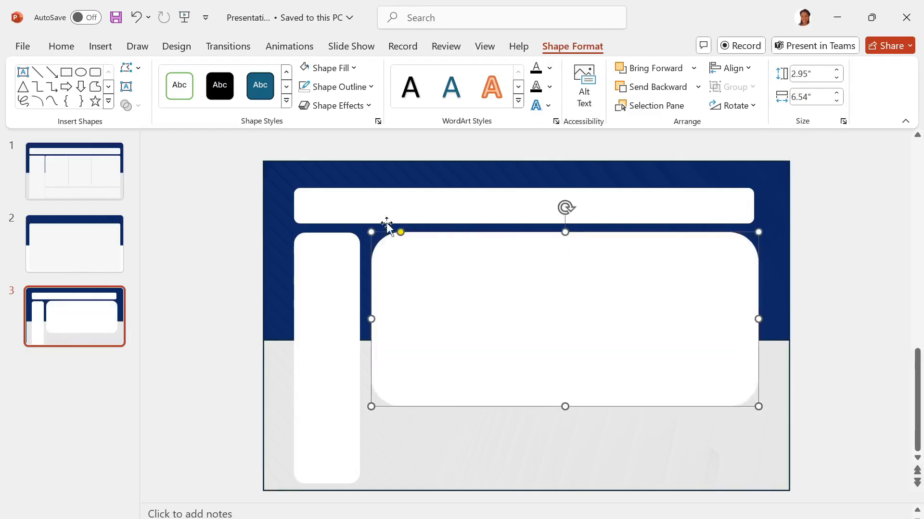
pyautogui.moveTo(400, 232); pyautogui.dragTo(384, 237)
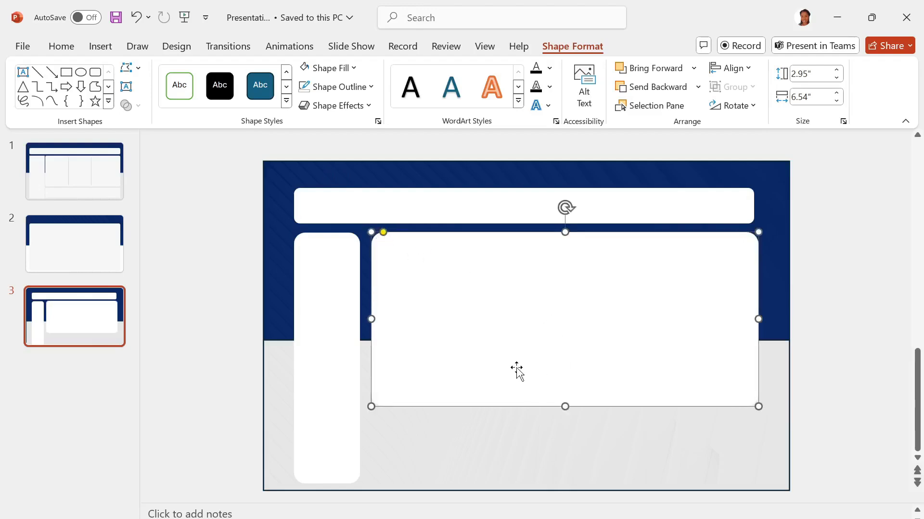
# Copy the side panel and reshape the copy into a wide panel about 1.13" by 6.54" beneath the large main panel.
pyautogui.click(330, 396)
pyautogui.hotkey('ctrl', 'c')
pyautogui.hotkey('ctrl', 'v')
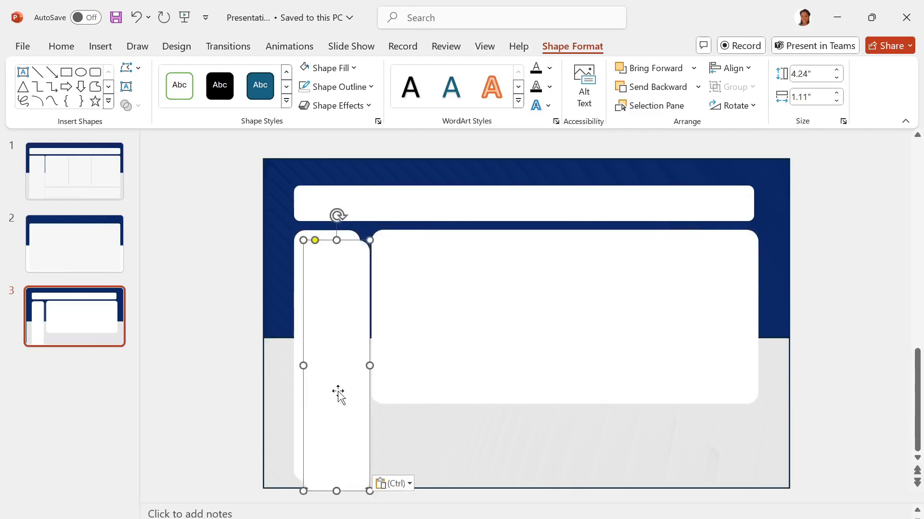
pyautogui.moveTo(338, 392); pyautogui.dragTo(419, 397)
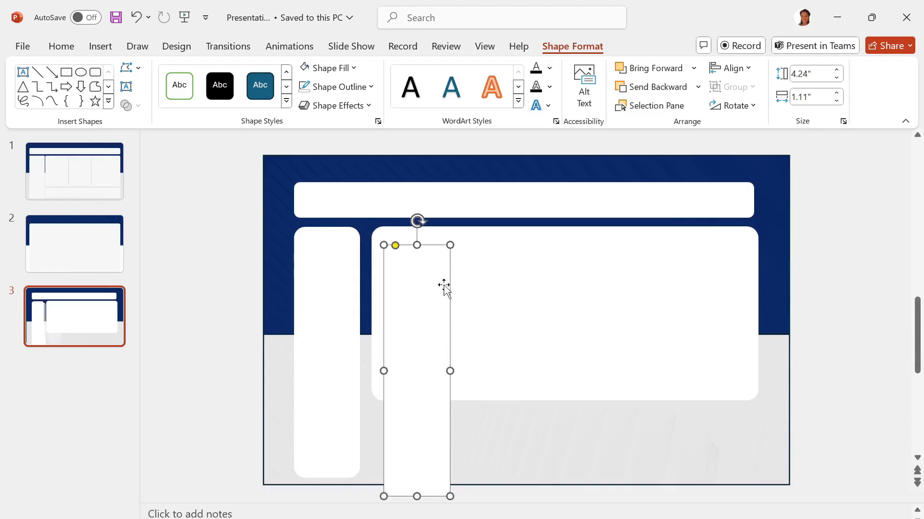
pyautogui.moveTo(449, 244); pyautogui.dragTo(705, 441)
pyautogui.moveTo(627, 459); pyautogui.dragTo(617, 439)
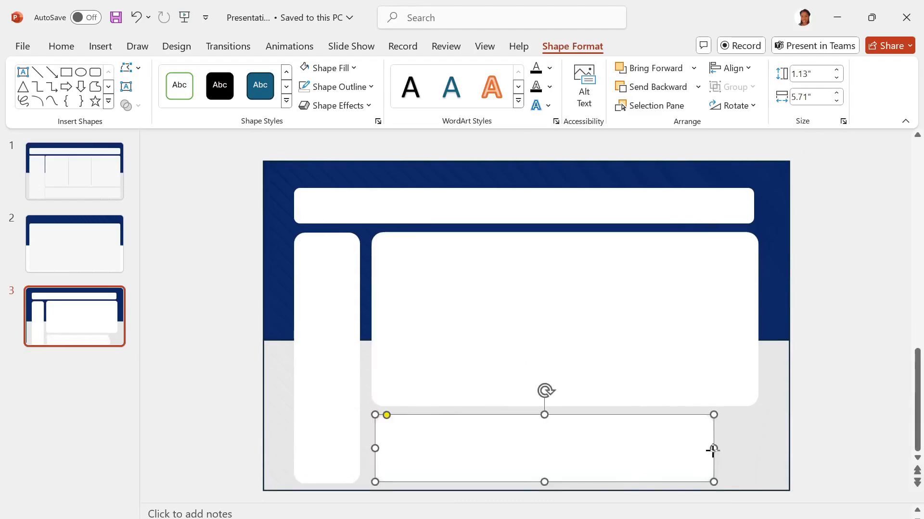
pyautogui.moveTo(713, 449); pyautogui.dragTo(763, 447)
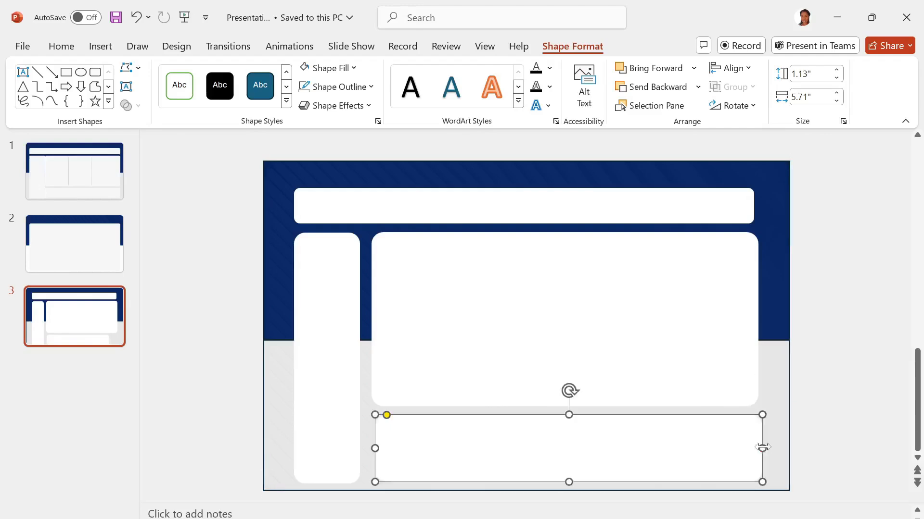
pyautogui.click(710, 308)
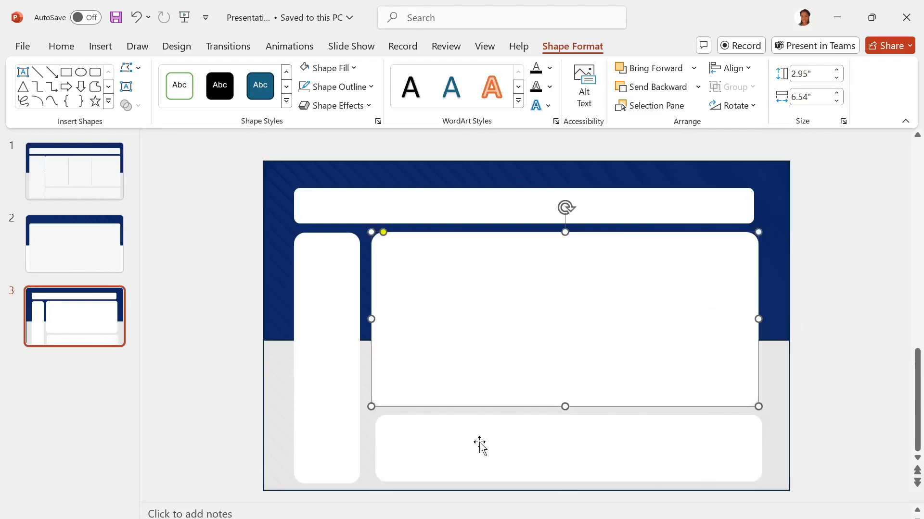
pyautogui.click(493, 455)
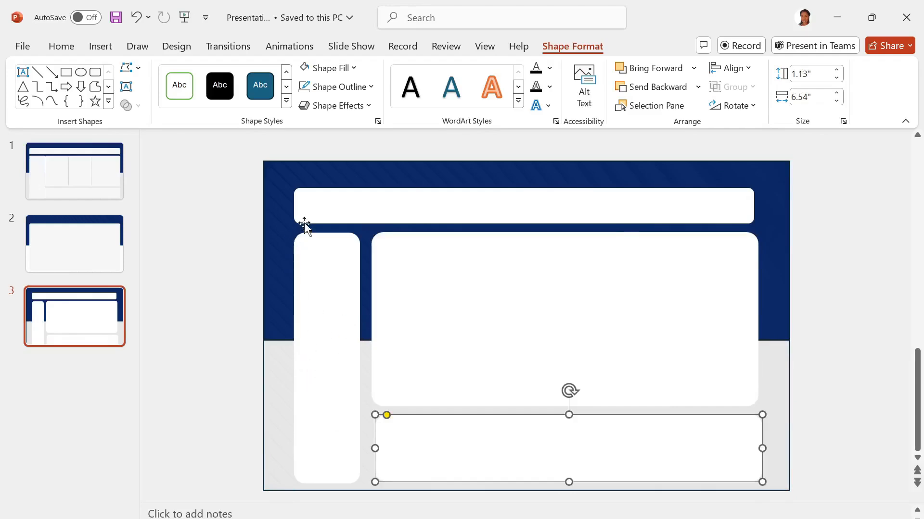
# Draw a vertical divider line about 2.33" long in the left part of the large panel and color it light gray.
pyautogui.click(37, 72)
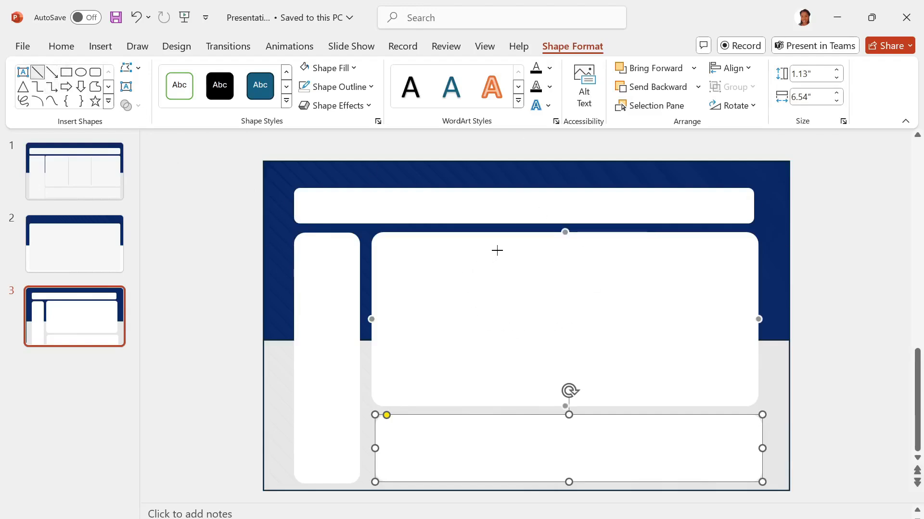
pyautogui.moveTo(482, 253); pyautogui.dragTo(483, 390)
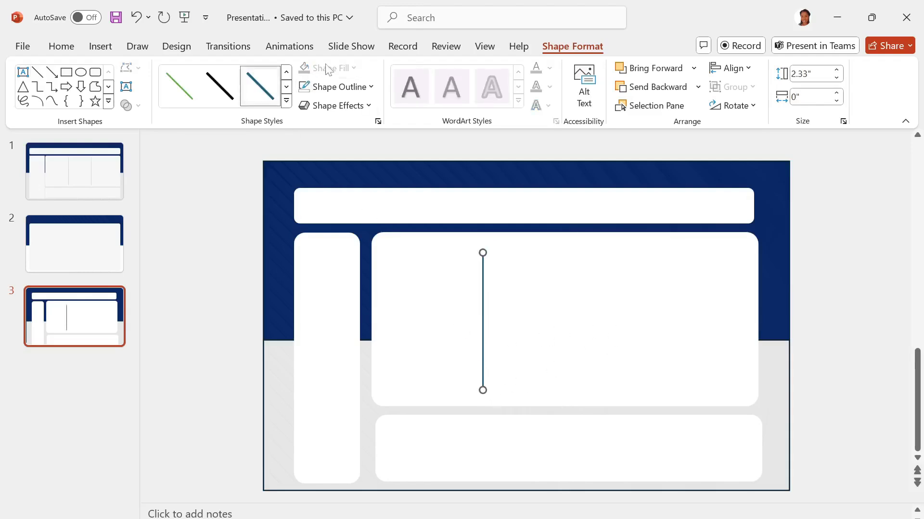
pyautogui.click(367, 87)
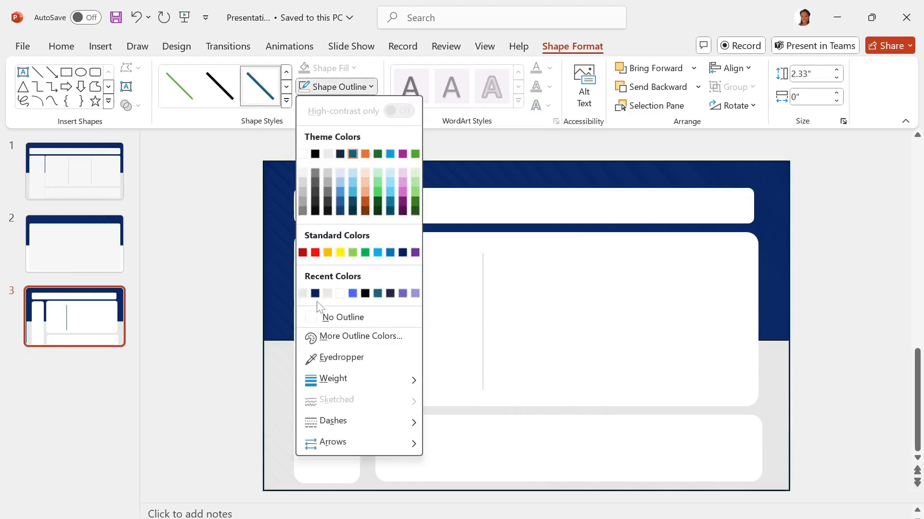
pyautogui.click(302, 293)
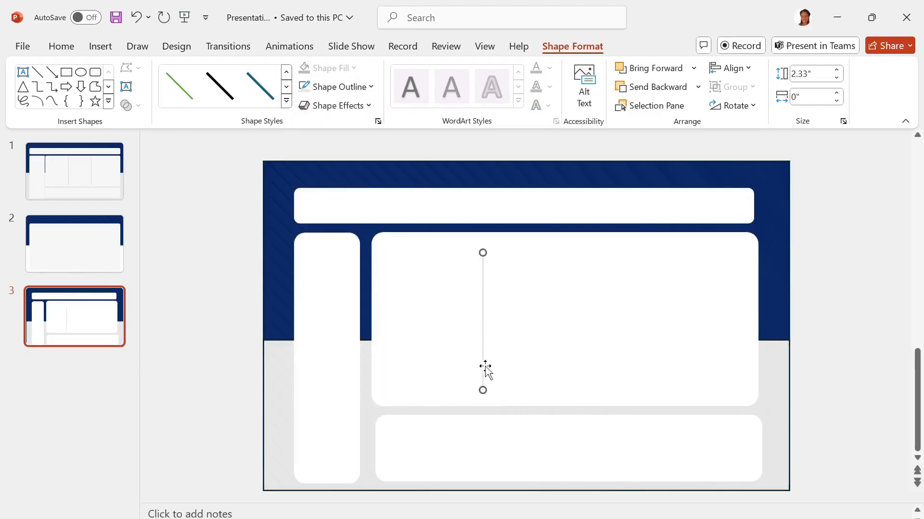
# Duplicate the divider line and place the copy level with it in the right part of the large panel.
pyautogui.hotkey('ctrl', 'd')
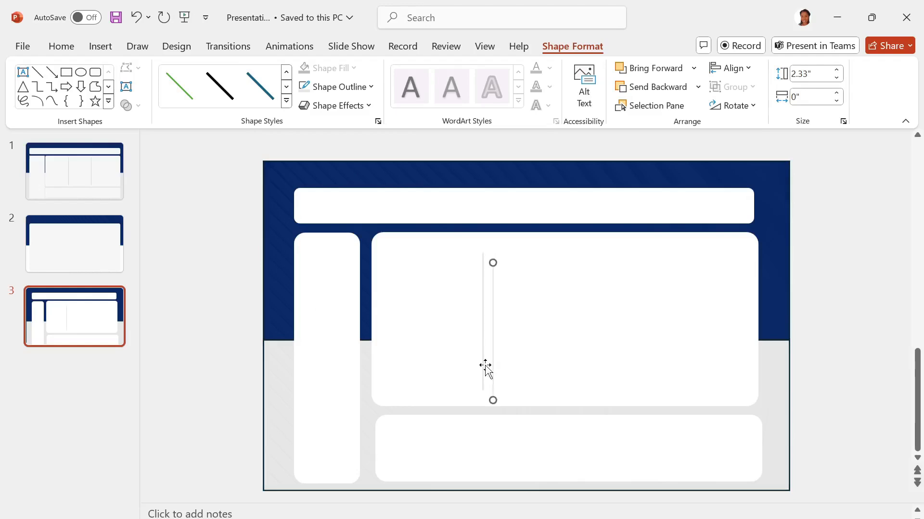
pyautogui.moveTo(494, 368); pyautogui.dragTo(631, 357)
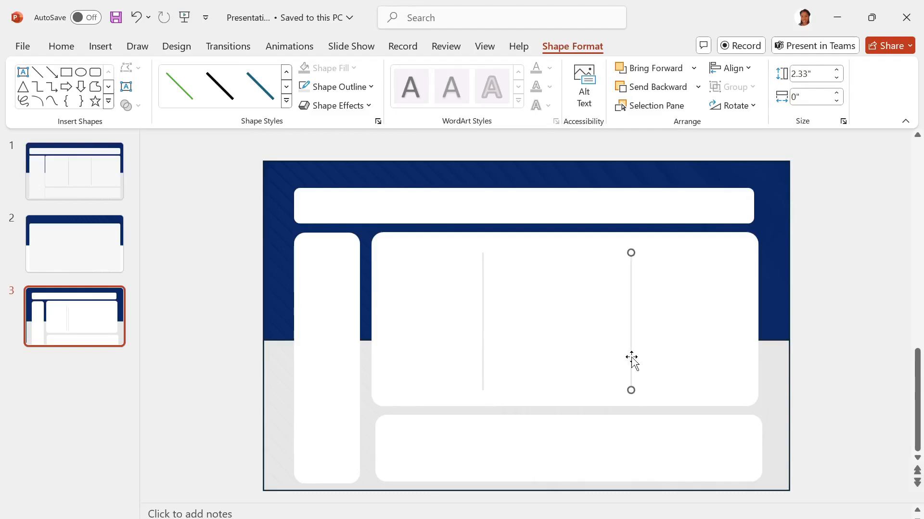
pyautogui.click(802, 339)
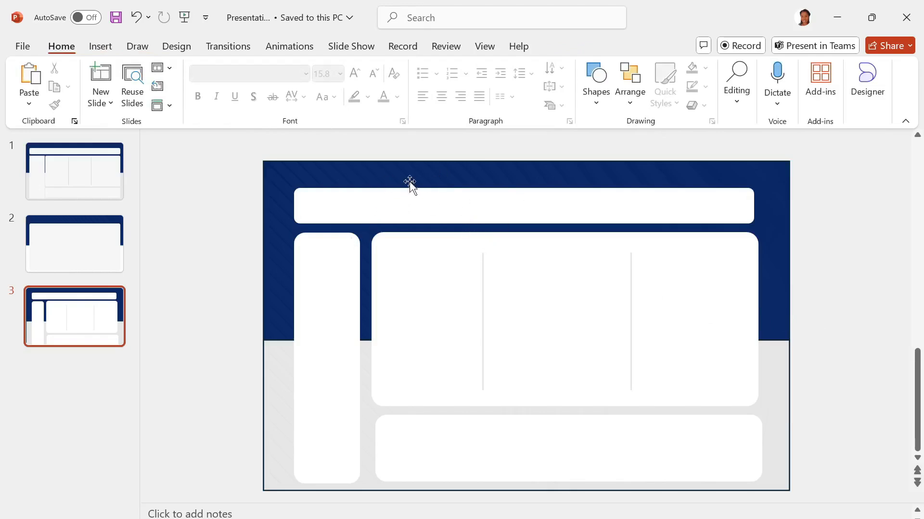
# Select every object on the slide and group them into one.
pyautogui.click(530, 187)
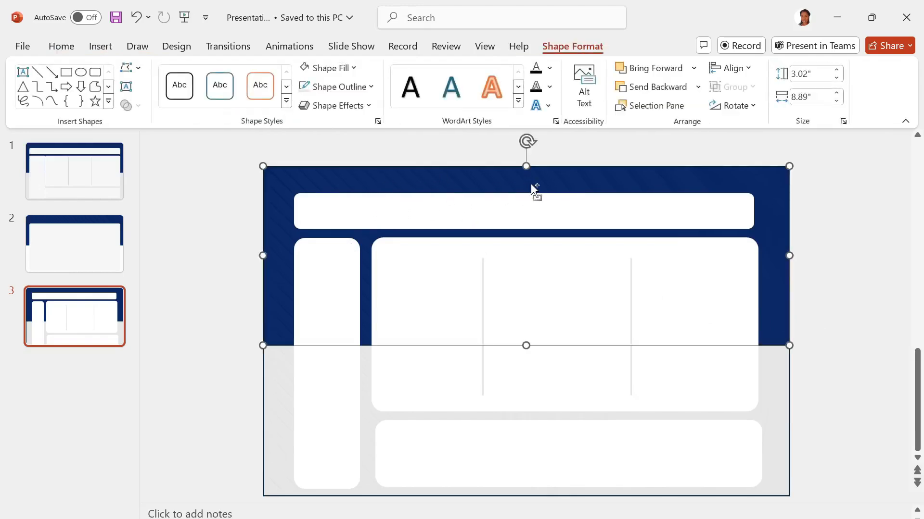
pyautogui.hotkey('ctrl', 'a')
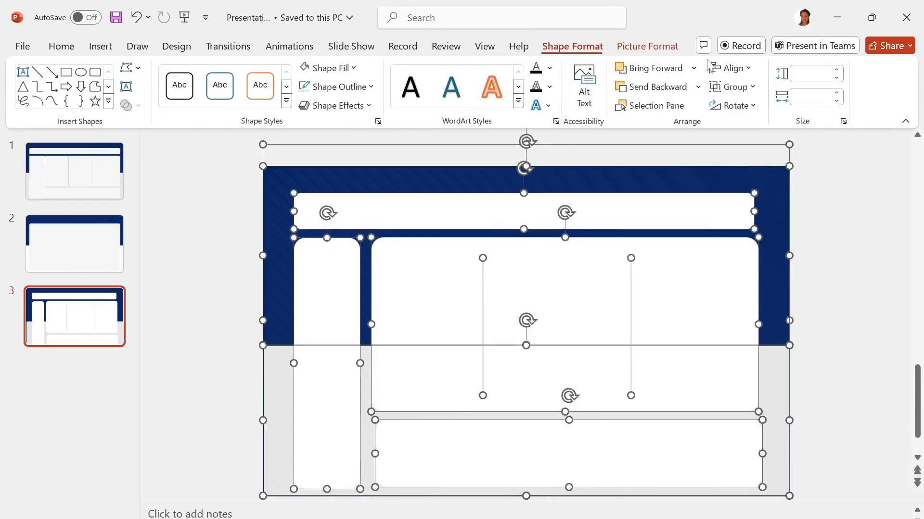
pyautogui.click(743, 88)
pyautogui.click(742, 105)
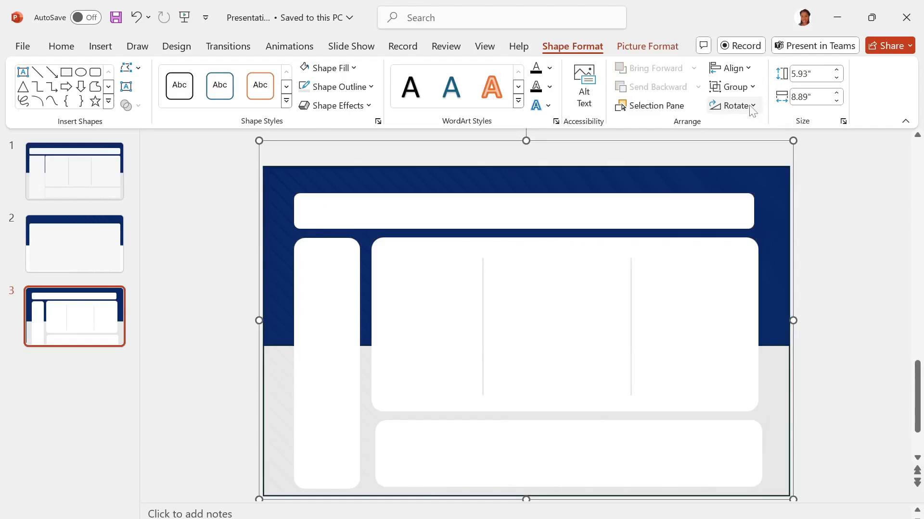
# Save the grouped background as a Scalable Vector Graphics picture named Picture1 in the Pictures folder.
pyautogui.rightClick(561, 292)
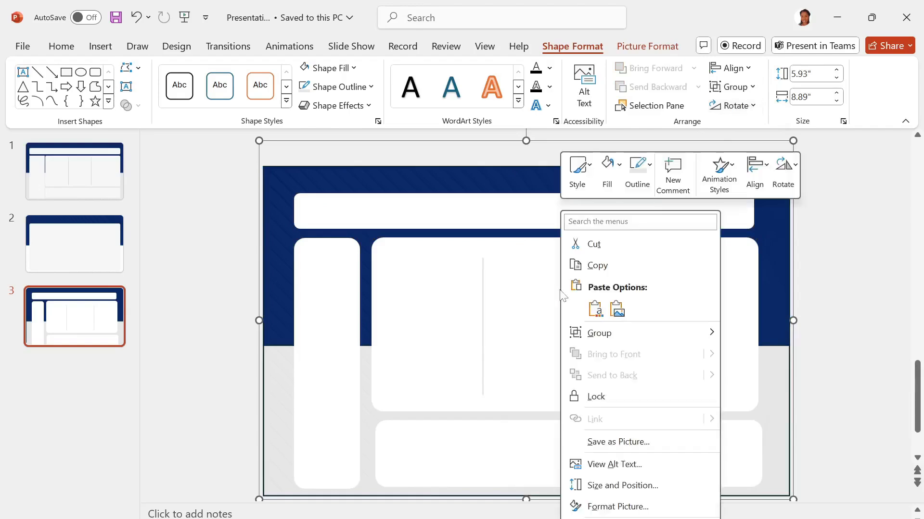
pyautogui.click(632, 447)
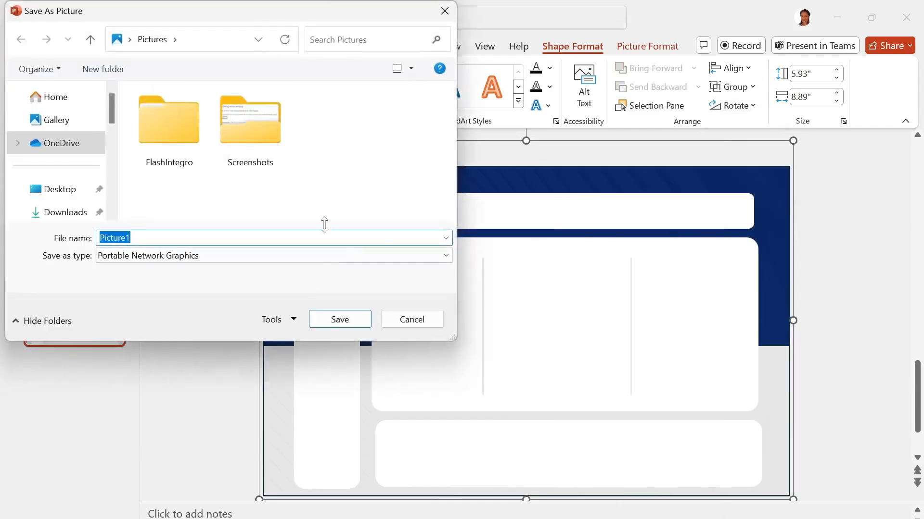
pyautogui.click(237, 238)
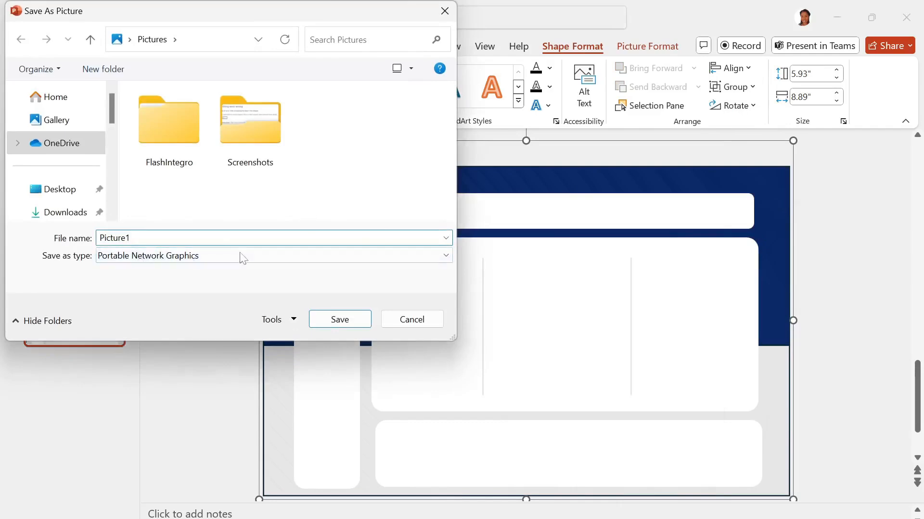
pyautogui.click(243, 259)
pyautogui.click(186, 332)
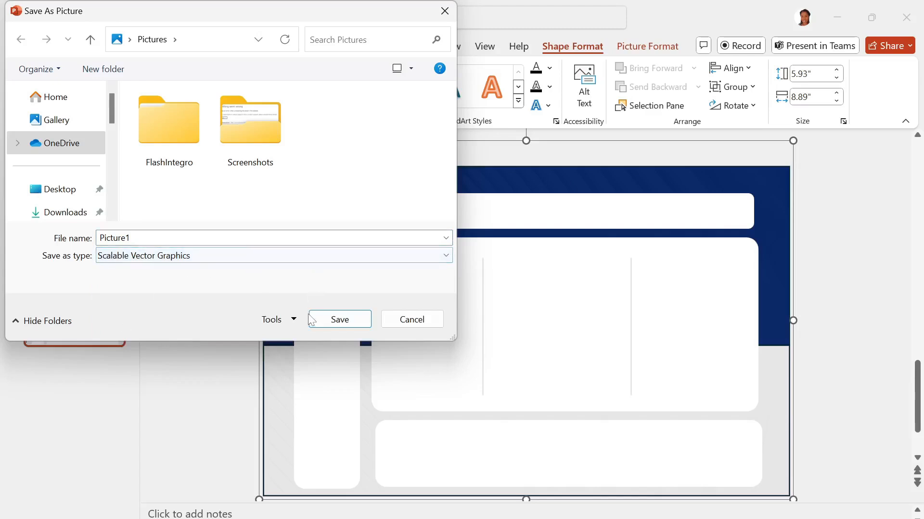
pyautogui.click(327, 320)
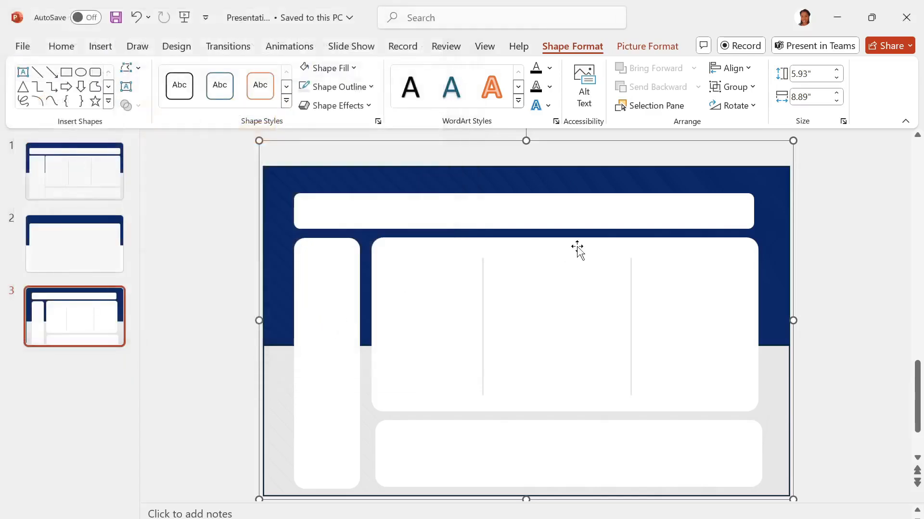
pyautogui.click(71, 316)
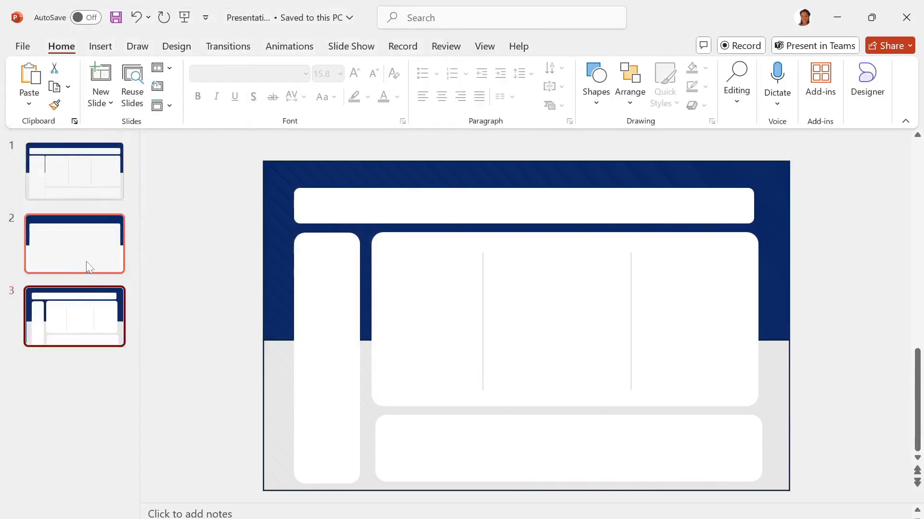
# Duplicate slide 3 and ungroup the background objects on the copy.
pyautogui.rightClick(82, 313)
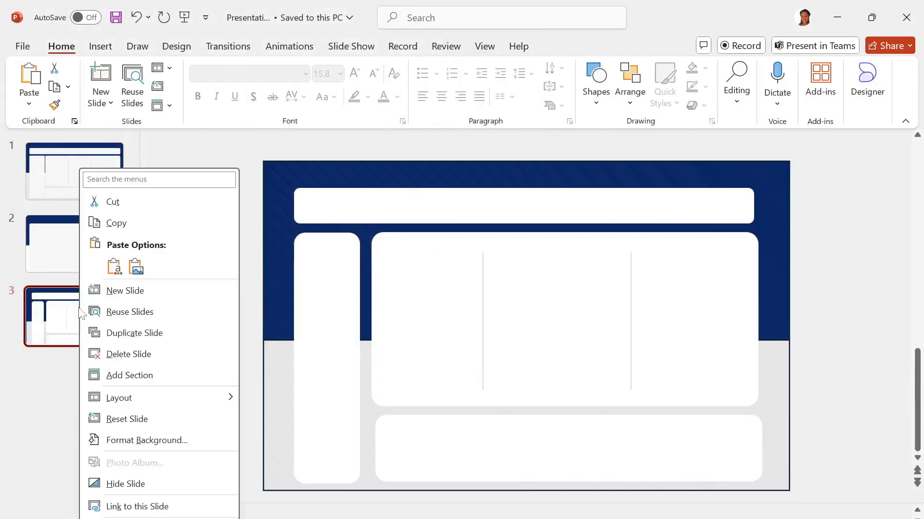
pyautogui.click(124, 333)
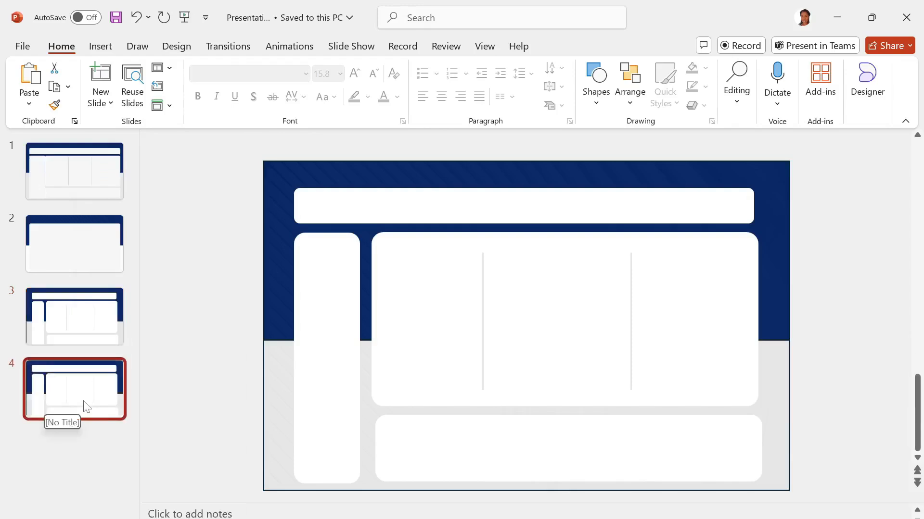
pyautogui.click(353, 296)
pyautogui.click(347, 299)
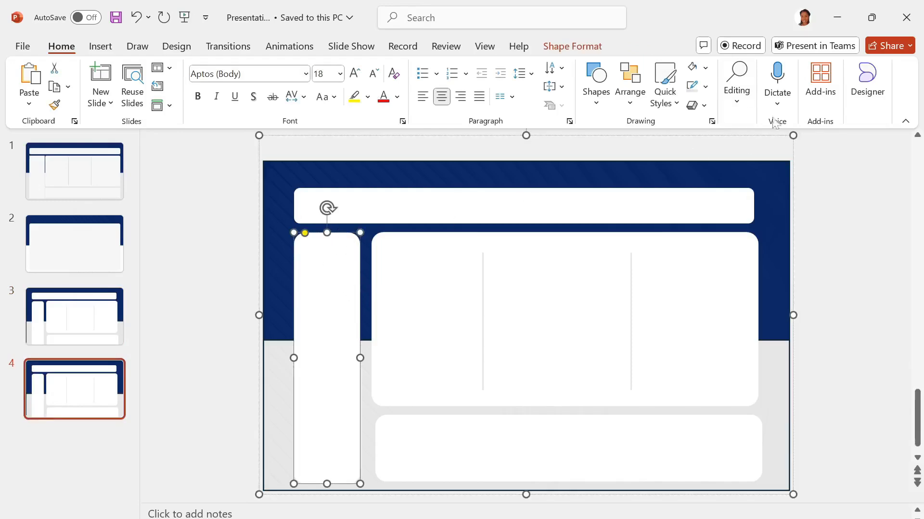
pyautogui.click(574, 48)
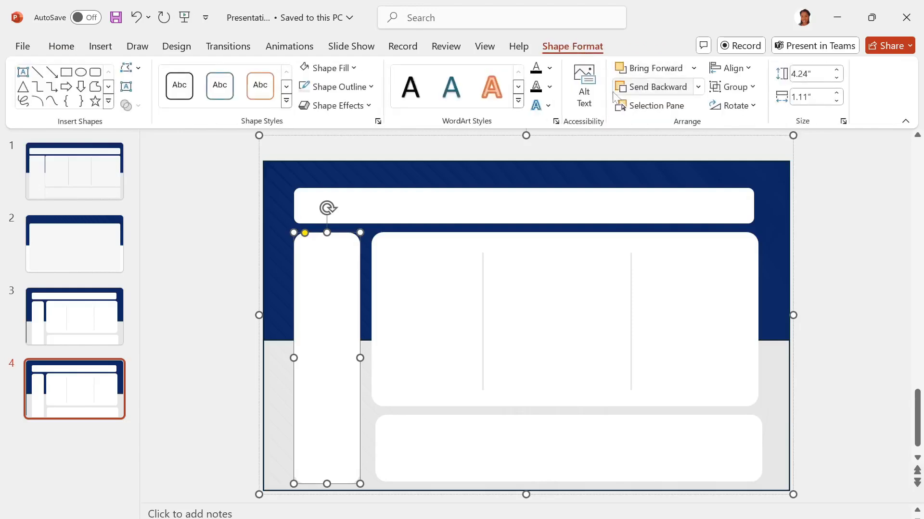
pyautogui.click(747, 89)
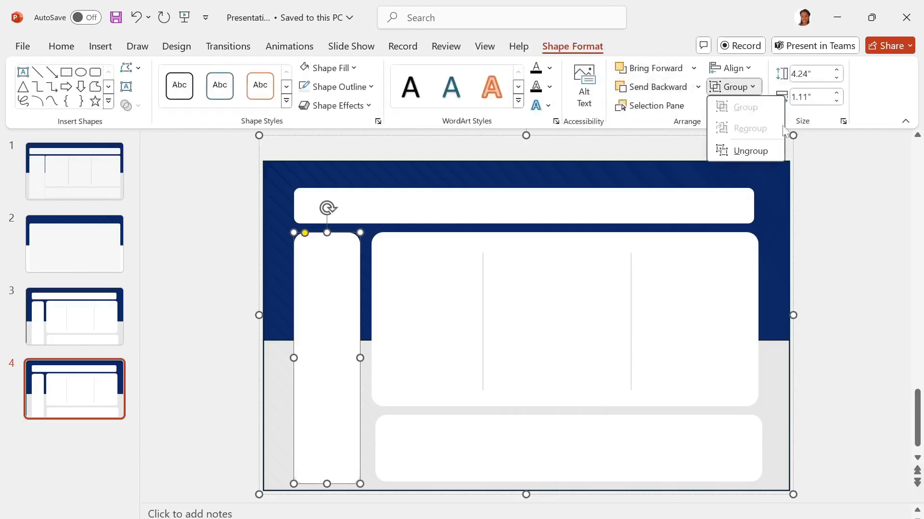
pyautogui.click(749, 150)
pyautogui.click(251, 372)
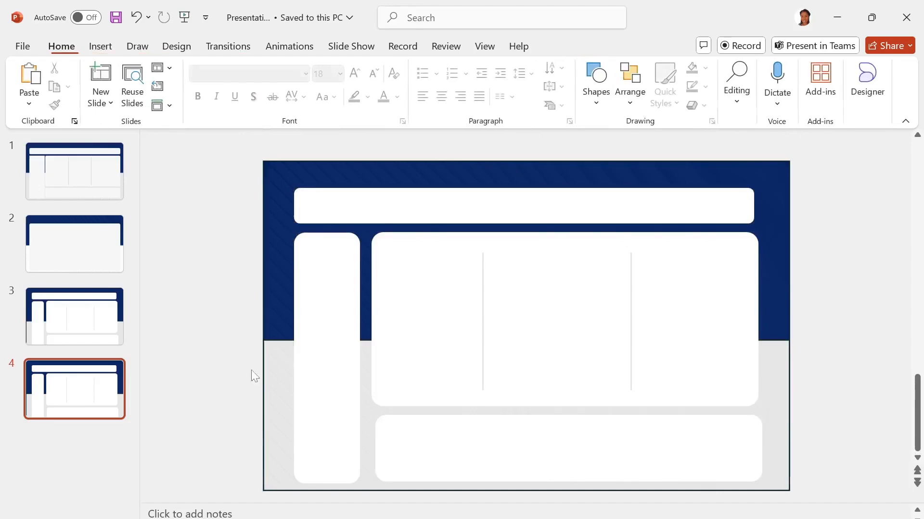
# Delete the side panel, the large panel, the lower panel and both divider lines from slide 4.
pyautogui.click(340, 367)
pyautogui.press('Delete')
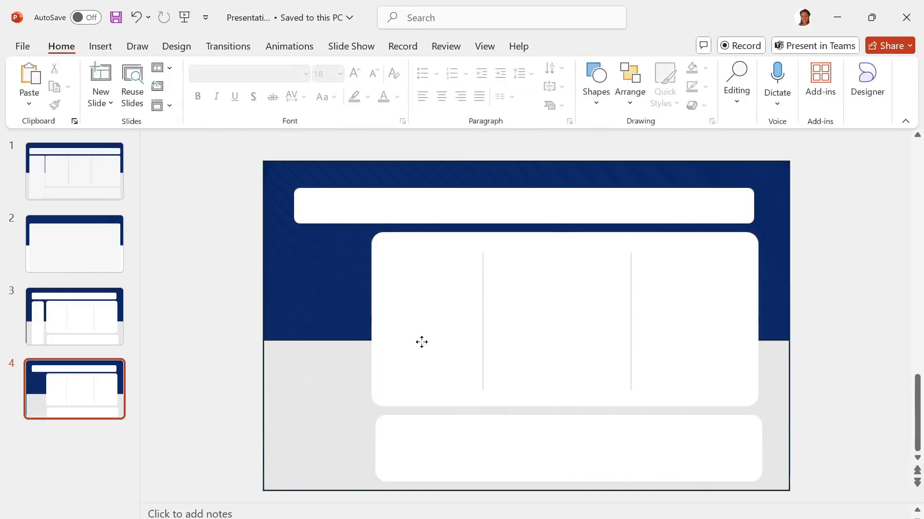
pyautogui.click(428, 345)
pyautogui.press('Delete')
pyautogui.click(493, 448)
pyautogui.press('Delete')
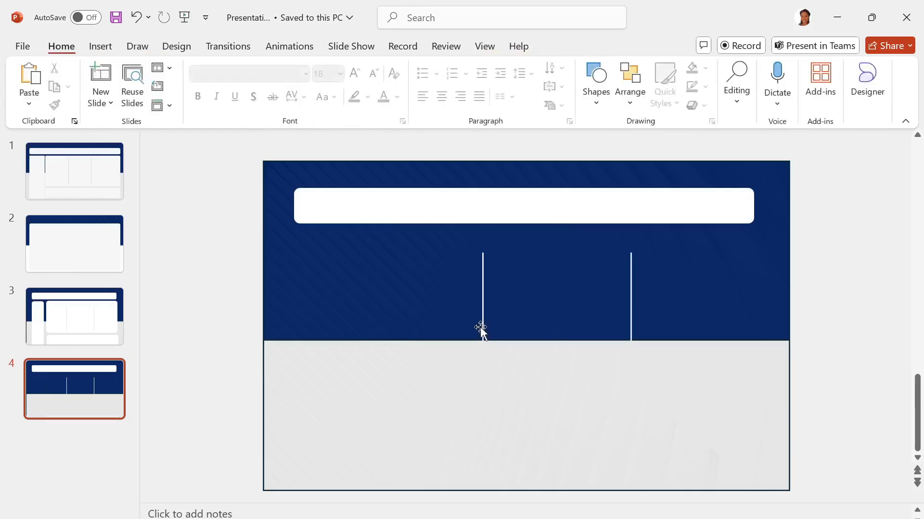
pyautogui.press('Delete')
pyautogui.click(630, 314)
pyautogui.press('Delete')
# Move the white header bar down, enlarge it to about 4.44" high by 7.95" wide, and reduce its corner rounding.
pyautogui.click(571, 212)
pyautogui.moveTo(571, 212); pyautogui.dragTo(571, 241)
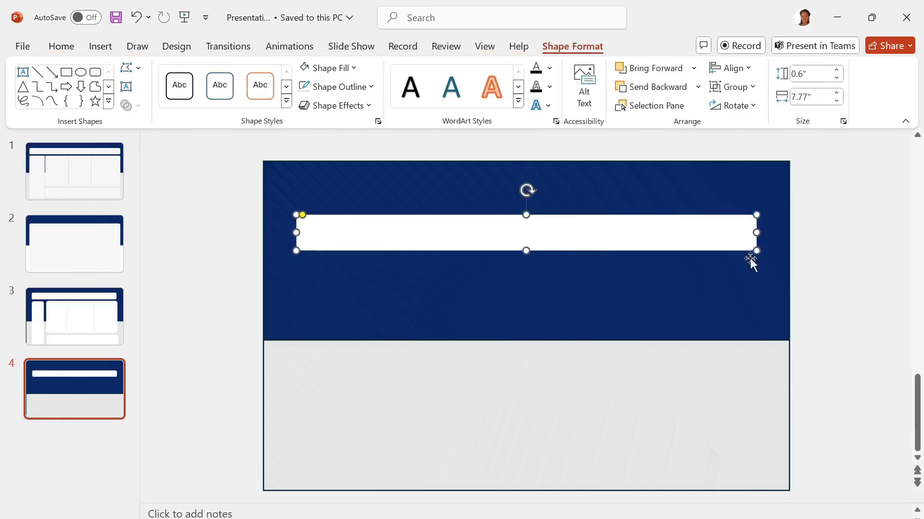
pyautogui.moveTo(757, 251); pyautogui.dragTo(766, 477)
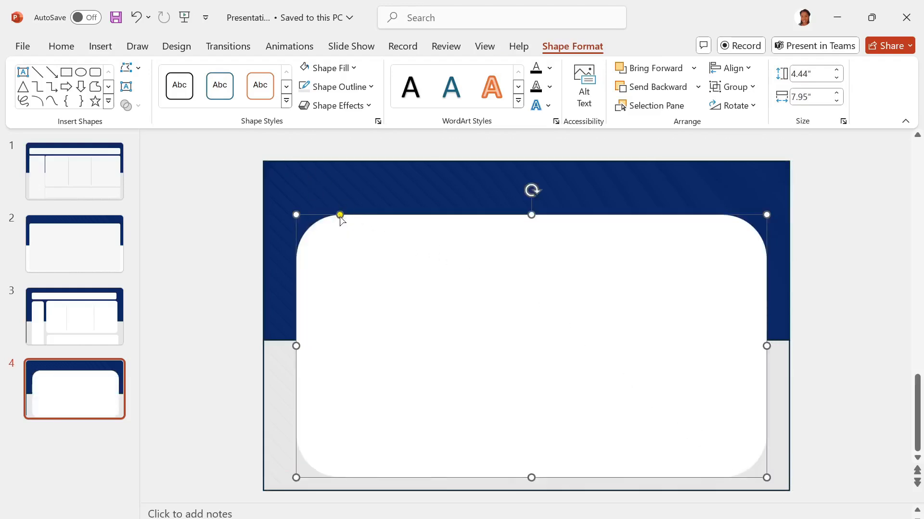
pyautogui.moveTo(341, 216); pyautogui.dragTo(303, 215)
pyautogui.click(838, 311)
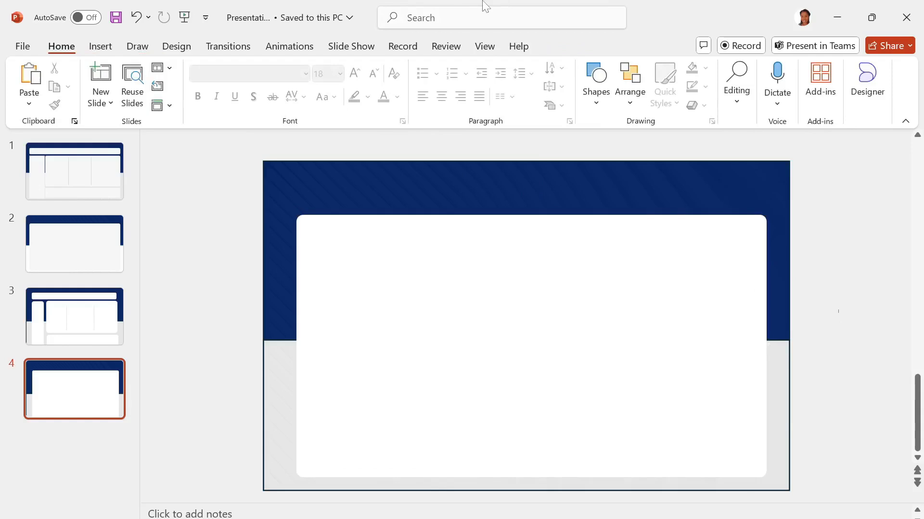
# Select every object on slide 4 and group them into one.
pyautogui.hotkey('ctrl', 'a')
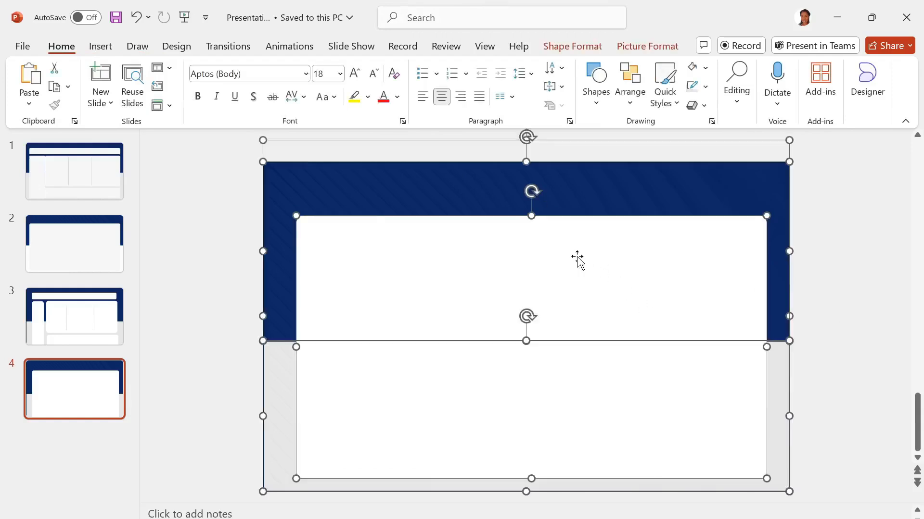
pyautogui.rightClick(575, 256)
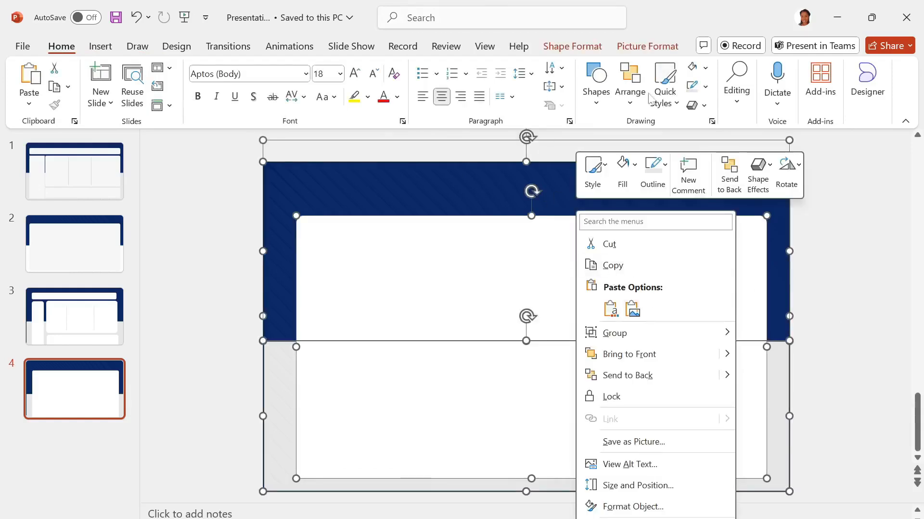
pyautogui.click(572, 47)
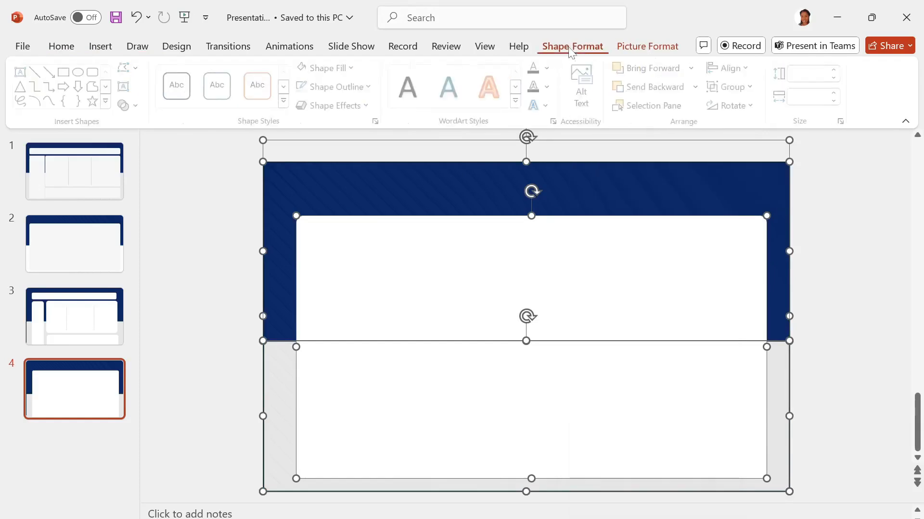
pyautogui.click(730, 87)
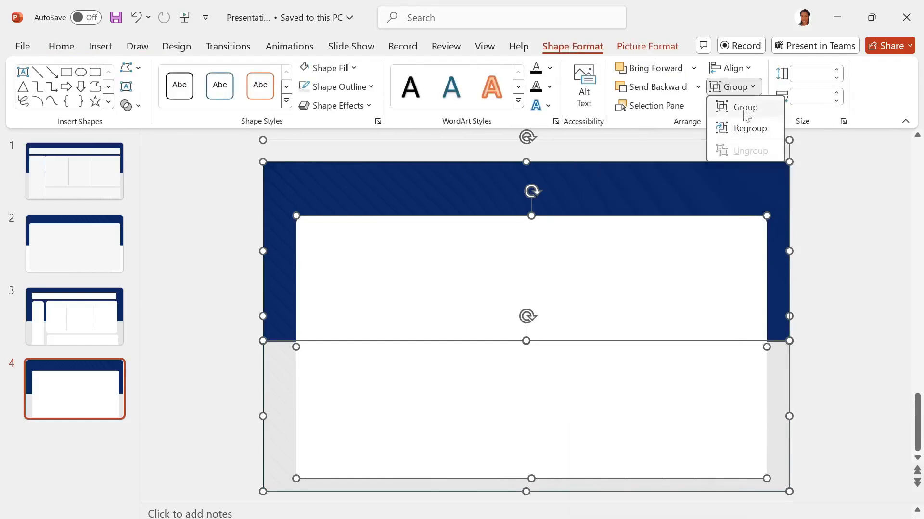
pyautogui.click(745, 108)
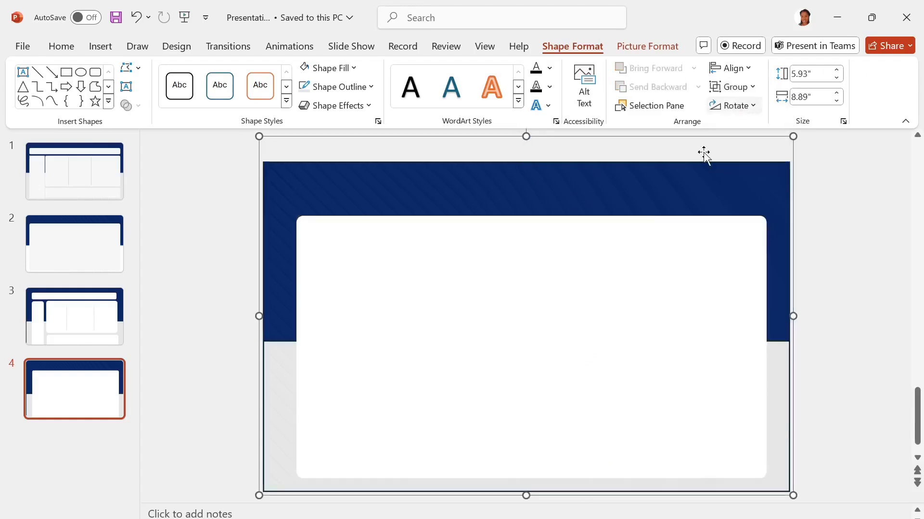
# Save the grouped background as a Scalable Vector Graphics picture named Bckground 2 in the Pictures folder.
pyautogui.rightClick(563, 316)
pyautogui.click(646, 441)
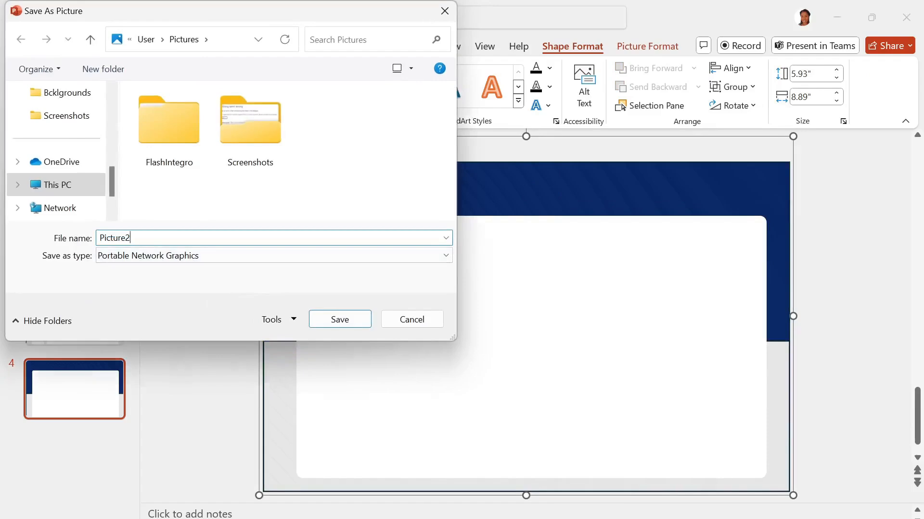
pyautogui.press('BackSpace')
pyautogui.press('BackSpace')
pyautogui.press('BackSpace')
pyautogui.press('BackSpace')
pyautogui.press('BackSpace')
pyautogui.press('BackSpace')
pyautogui.press('BackSpace')
pyautogui.press('BackSpace')
pyautogui.click(202, 256)
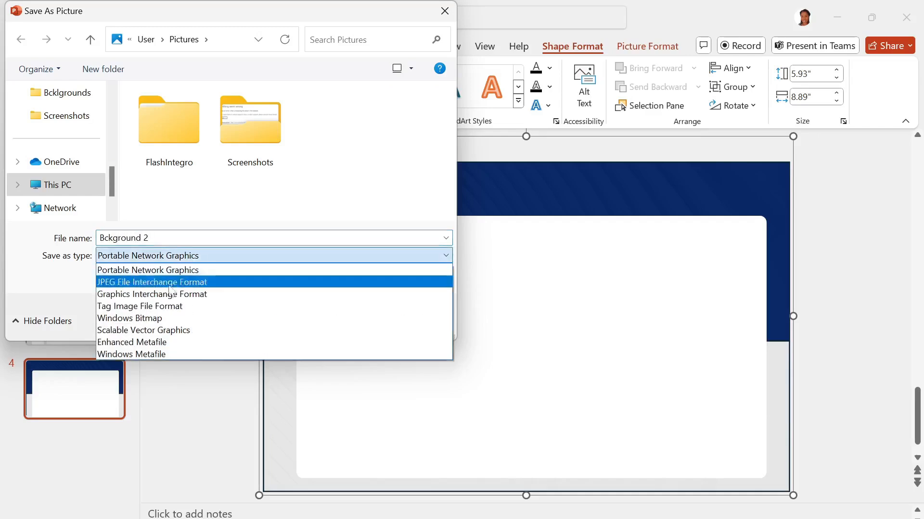
pyautogui.click(171, 329)
pyautogui.click(340, 319)
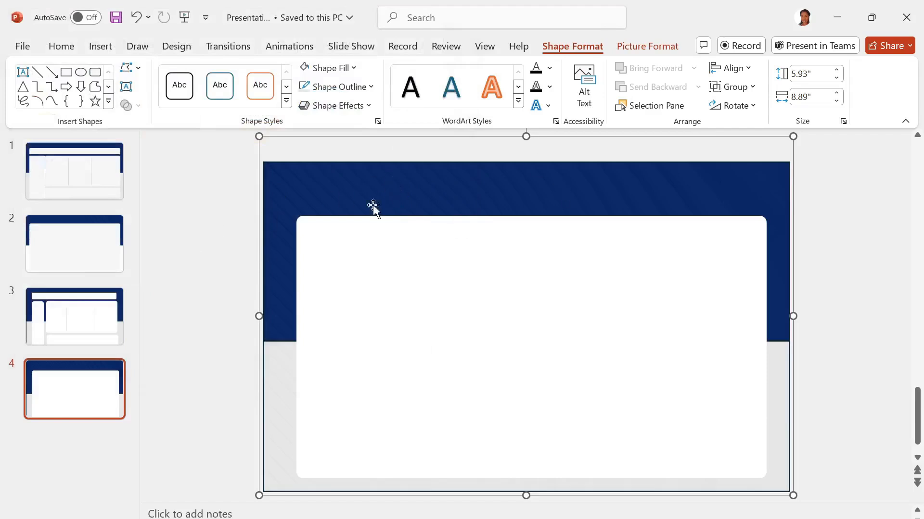
pyautogui.click(89, 326)
pyautogui.click(113, 409)
pyautogui.click(81, 324)
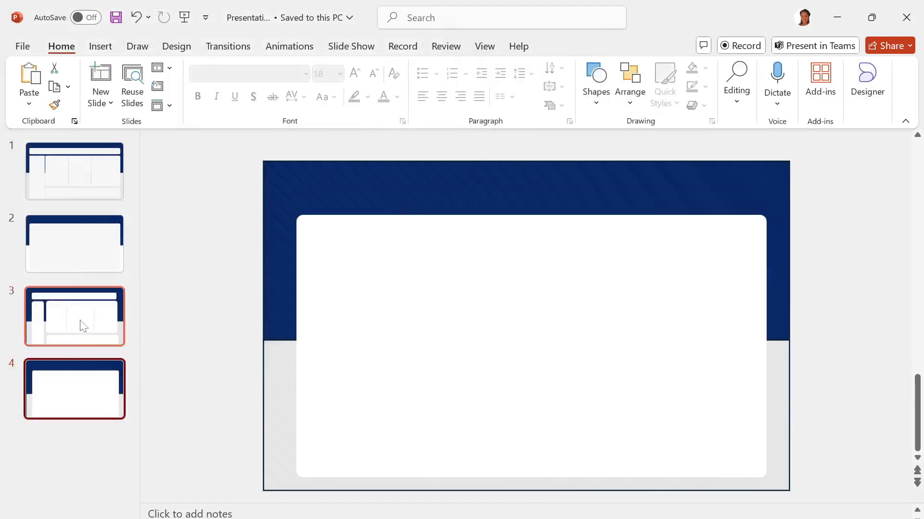
# Switch to Power BI Desktop and set Picture5.svg from the Pictures folder as the canvas background image of Page 1.
pyautogui.click(841, 19)
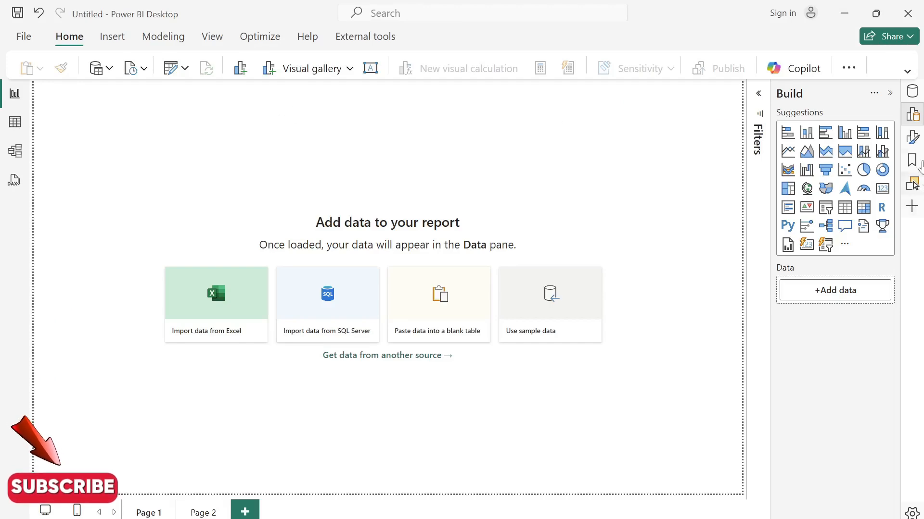
pyautogui.click(912, 138)
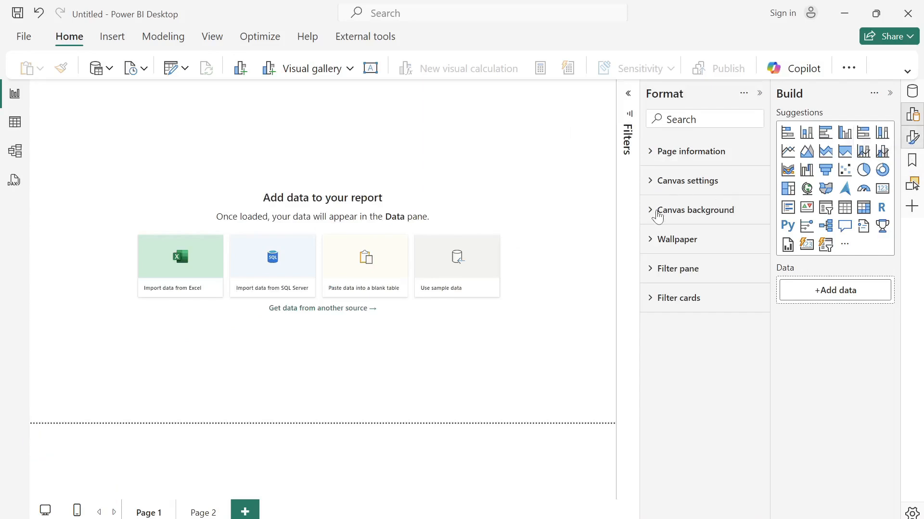
pyautogui.click(656, 213)
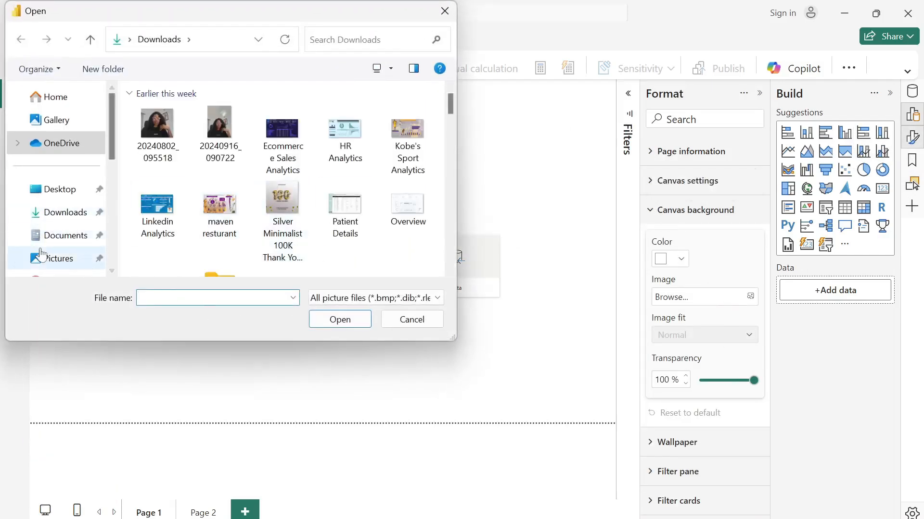
pyautogui.click(41, 253)
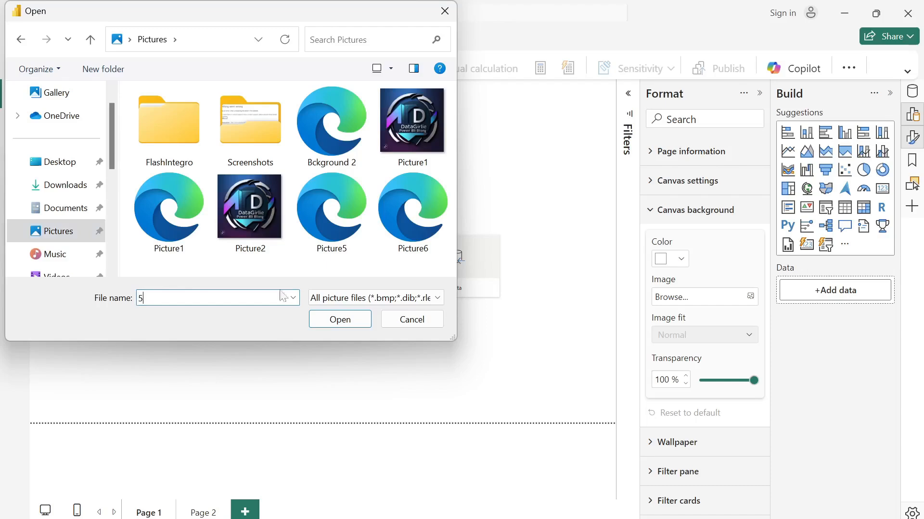
pyautogui.click(325, 224)
pyautogui.click(347, 319)
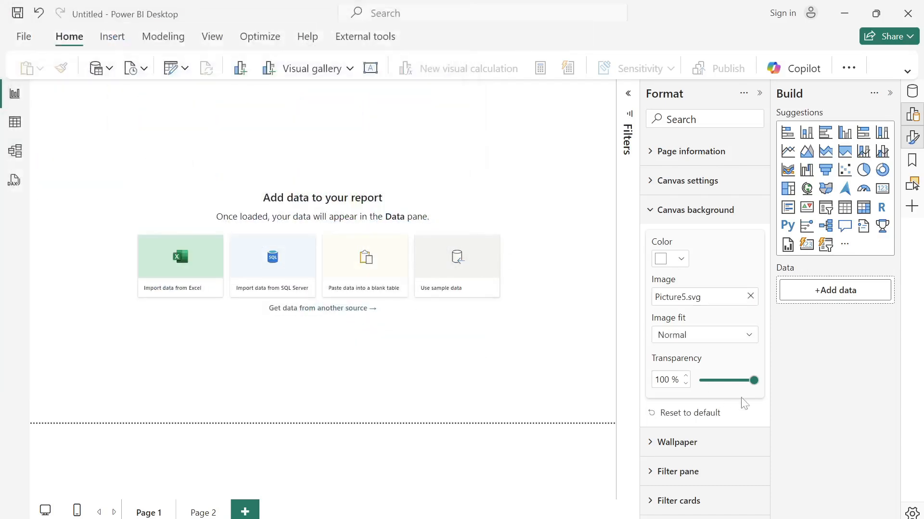
# Set the Page 1 background image's transparency to 1% and its image fit to Fit.
pyautogui.moveTo(718, 385); pyautogui.dragTo(699, 383)
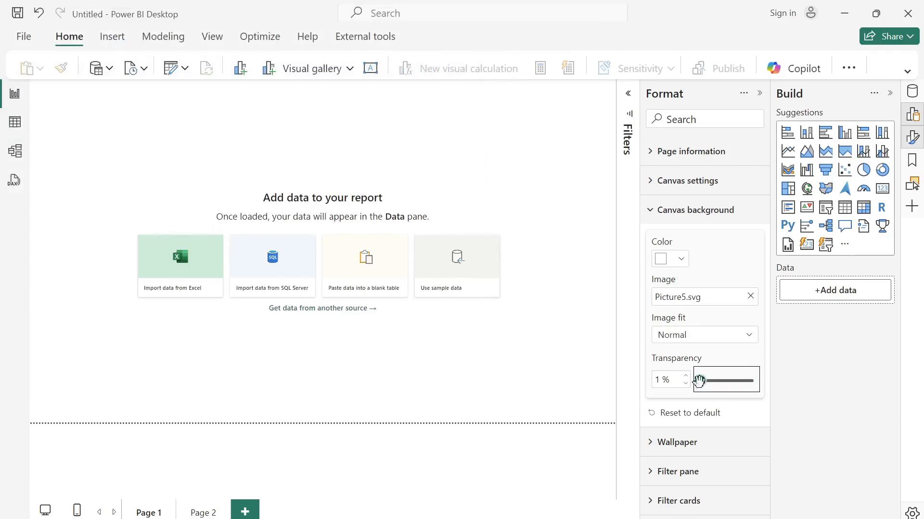
pyautogui.click(711, 337)
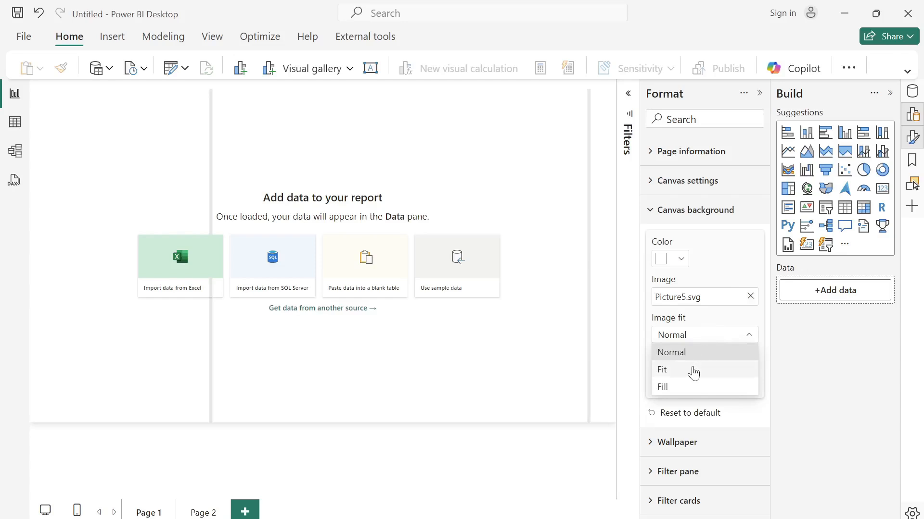
pyautogui.click(692, 374)
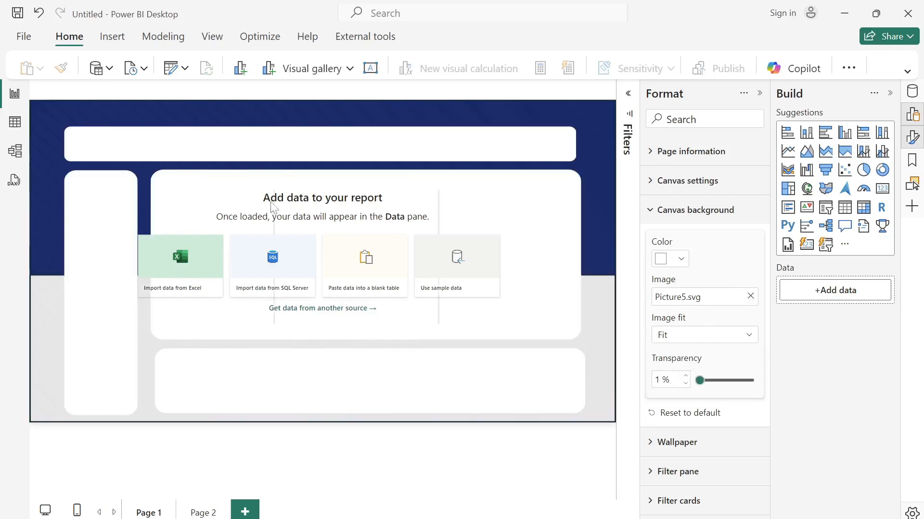
# Set Picture6.svg as the Page 2 canvas background image with 0% transparency and the Fit image fit.
pyautogui.click(204, 513)
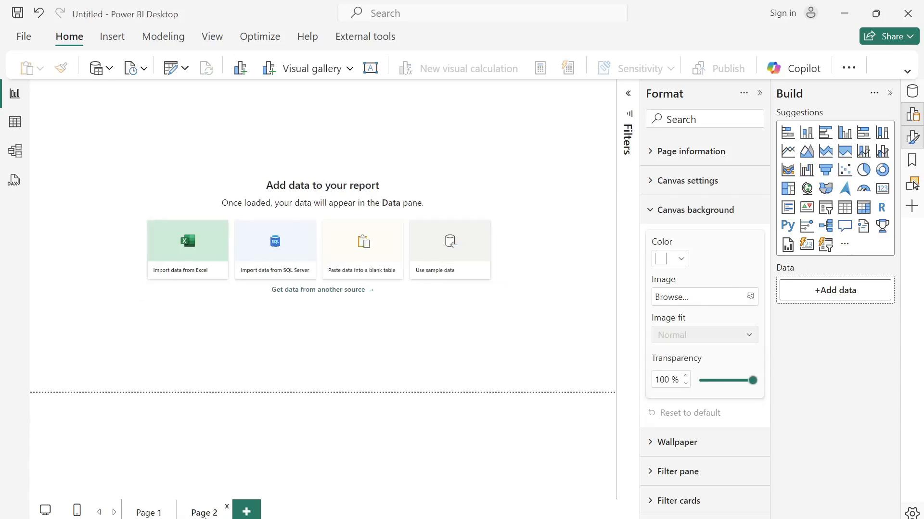
pyautogui.click(746, 297)
pyautogui.click(412, 212)
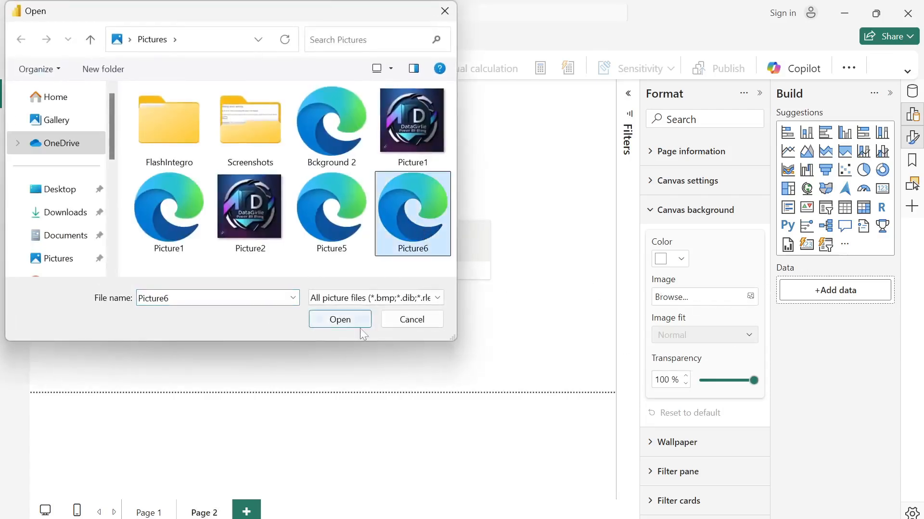
pyautogui.click(340, 319)
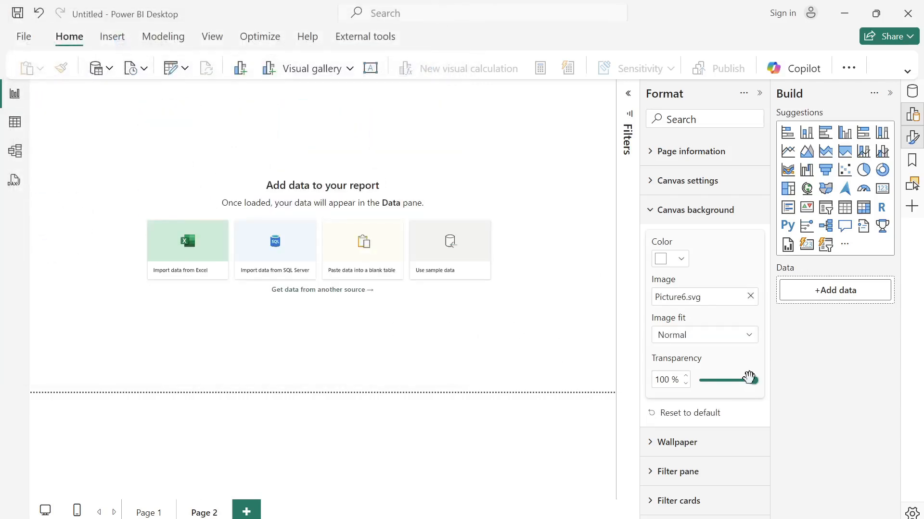
pyautogui.moveTo(752, 380); pyautogui.dragTo(700, 381)
pyautogui.click(714, 340)
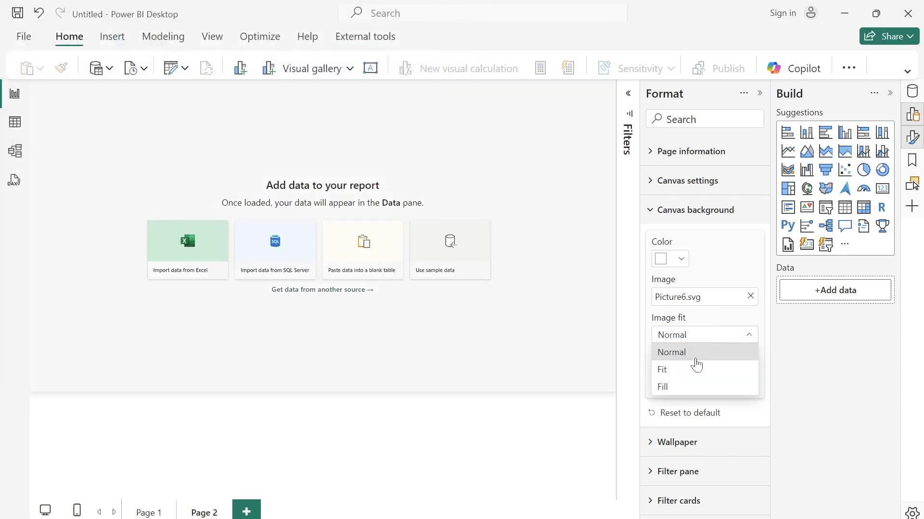
pyautogui.click(686, 371)
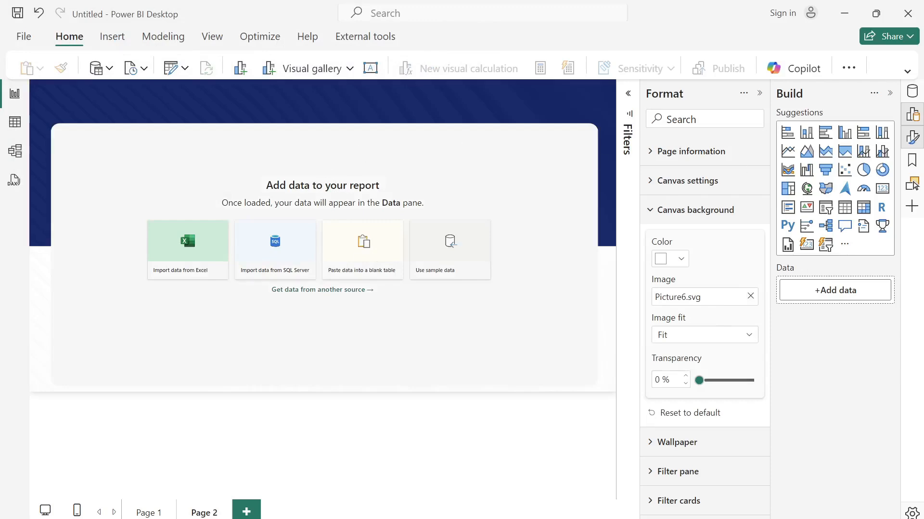
# Return to Page 1 and bring Sheet1 of the HR attrition workbook from Desktop's Personal > Data folder into Power Query Editor for transformation.
pyautogui.click(759, 94)
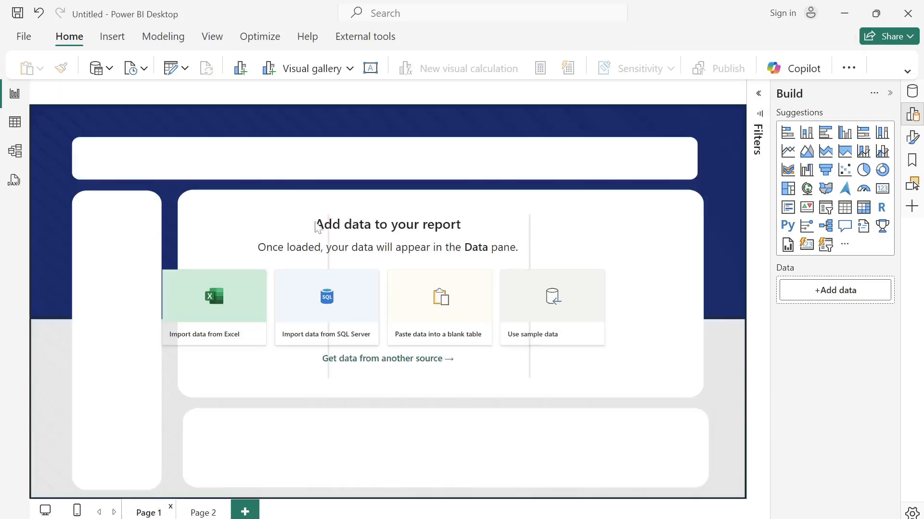
pyautogui.click(109, 69)
pyautogui.click(143, 126)
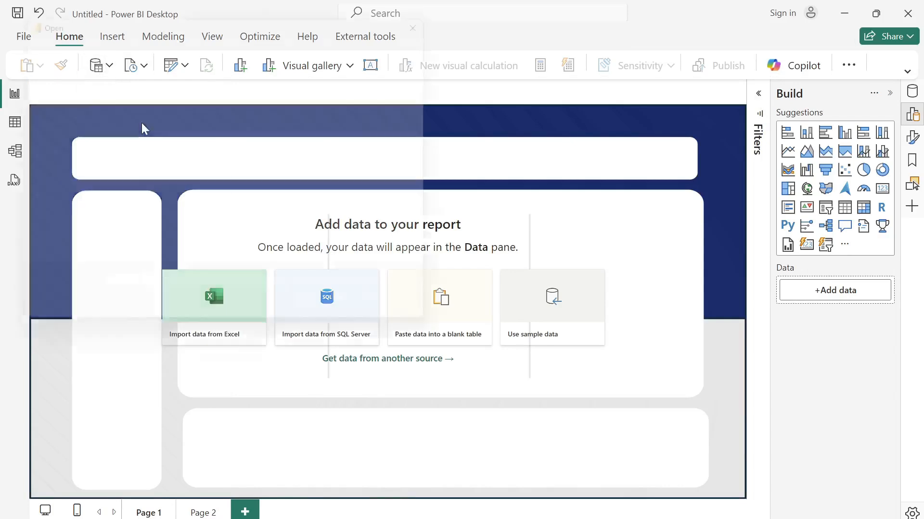
pyautogui.click(70, 189)
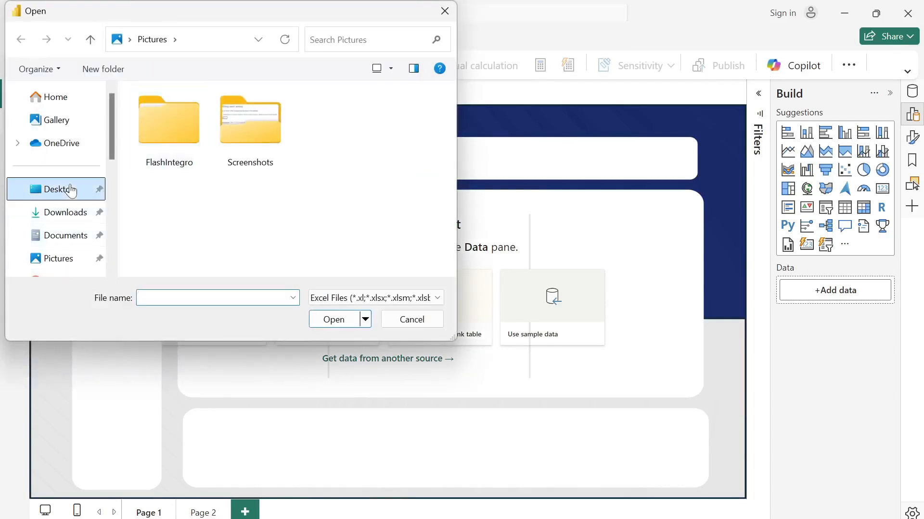
pyautogui.doubleClick(166, 133)
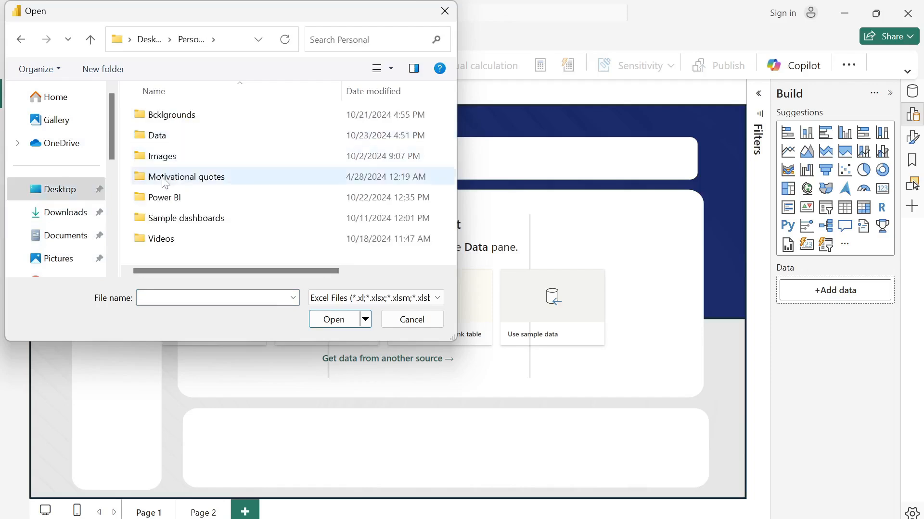
pyautogui.click(172, 141)
pyautogui.doubleClick(172, 142)
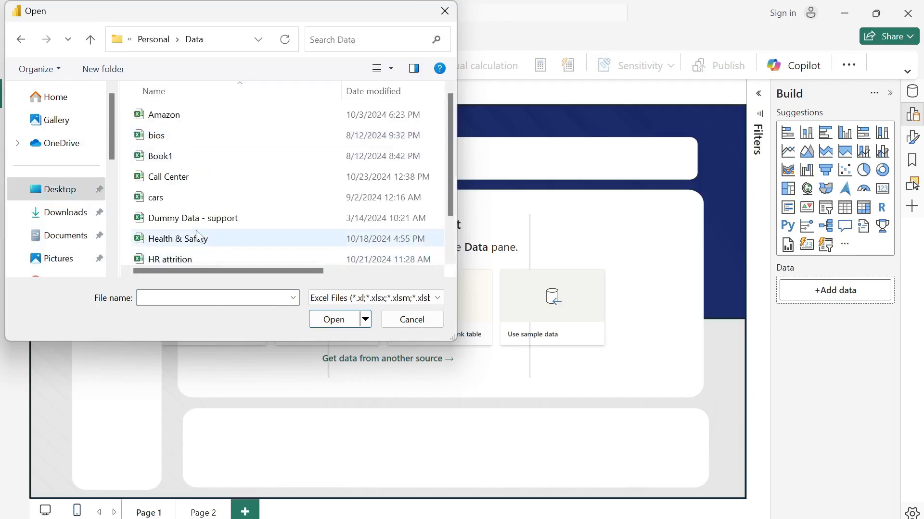
pyautogui.click(202, 255)
pyautogui.click(317, 320)
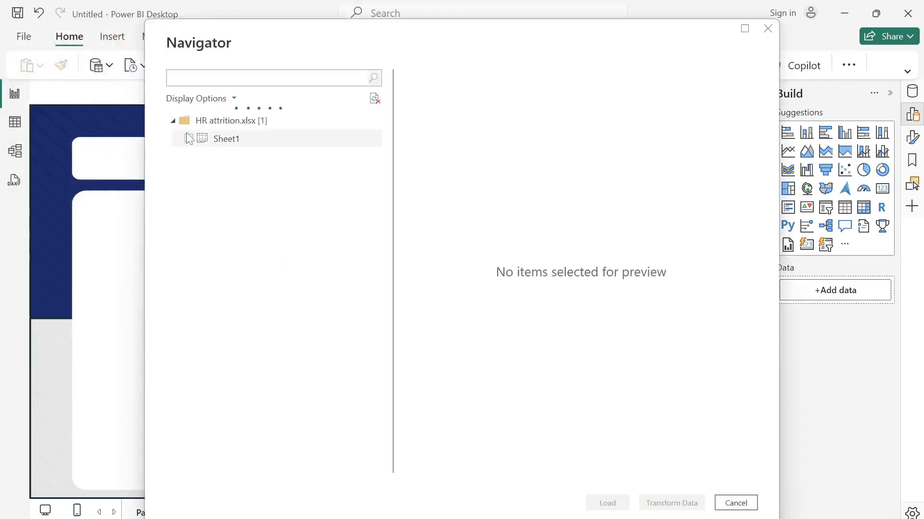
pyautogui.click(188, 139)
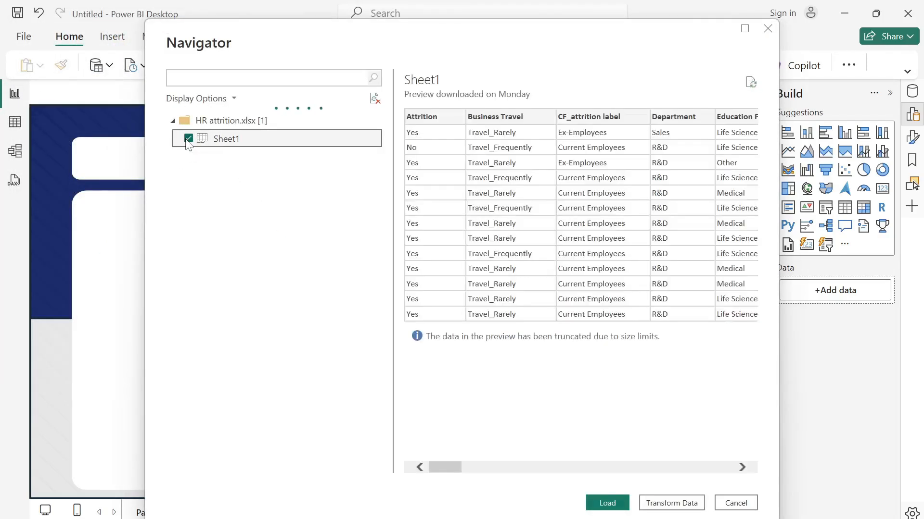
pyautogui.click(676, 505)
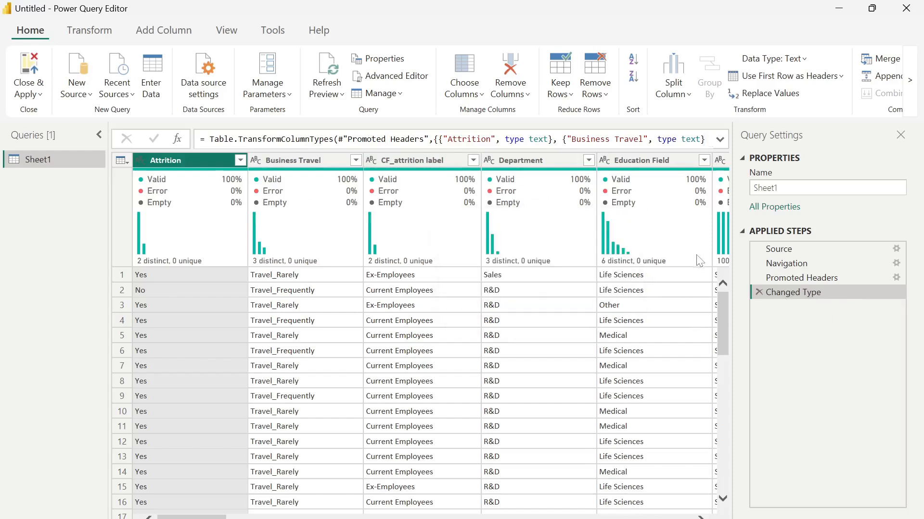
# Examine the Sheet1 columns from Attrition through Monthly Rate, checking their data types, quality and distribution.
pyautogui.moveTo(421, 236)
pyautogui.moveTo(199, 517); pyautogui.dragTo(256, 518)
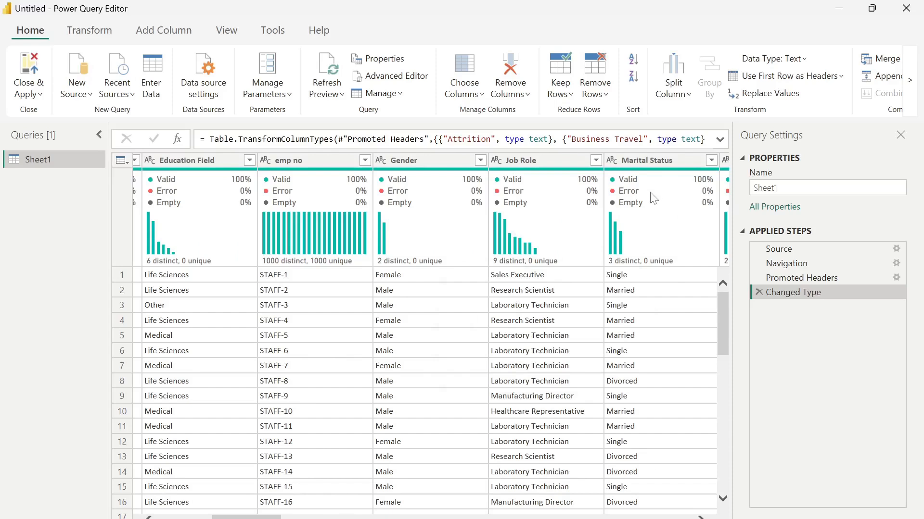
pyautogui.moveTo(652, 197)
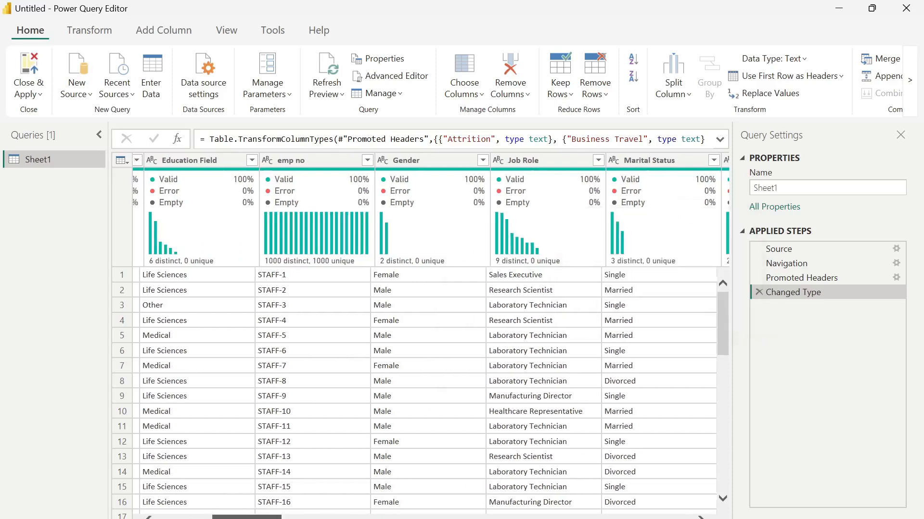
pyautogui.moveTo(226, 518); pyautogui.dragTo(274, 518)
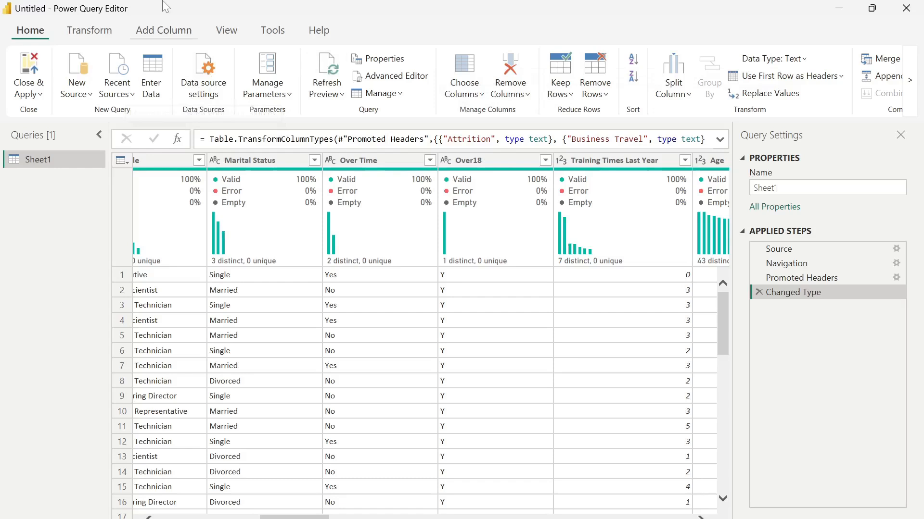
pyautogui.click(155, 32)
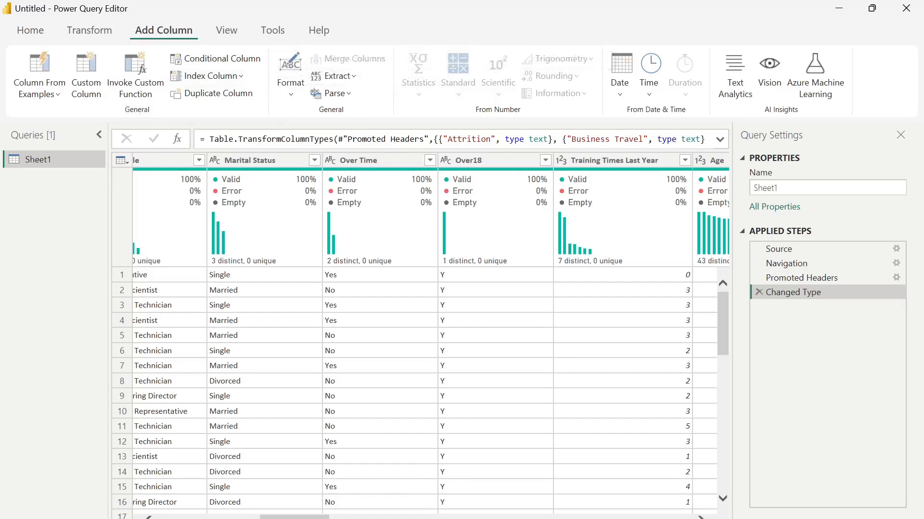
pyautogui.hscroll(3, 422, 337)
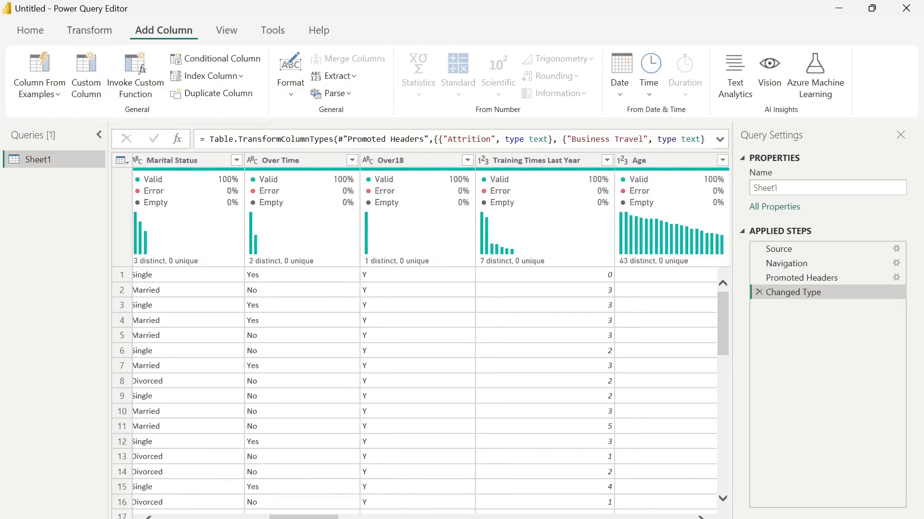
pyautogui.hscroll(6, 422, 337)
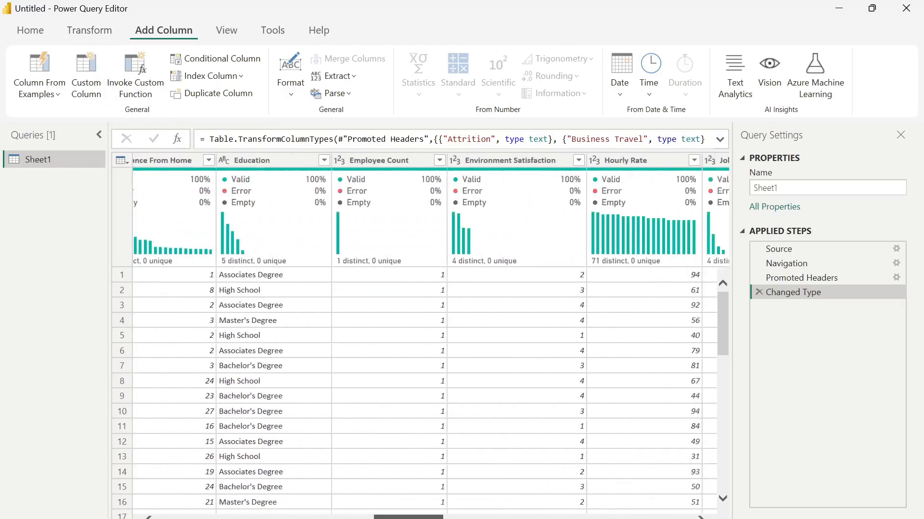
pyautogui.hscroll(6, 475, 517)
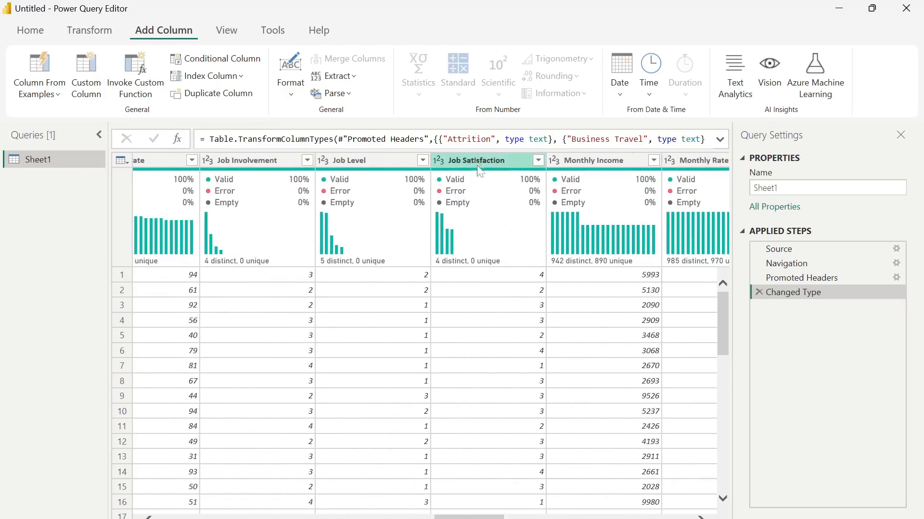
# Check the full list of distinct values in the Job Satisfaction column without filtering it.
pyautogui.click(538, 161)
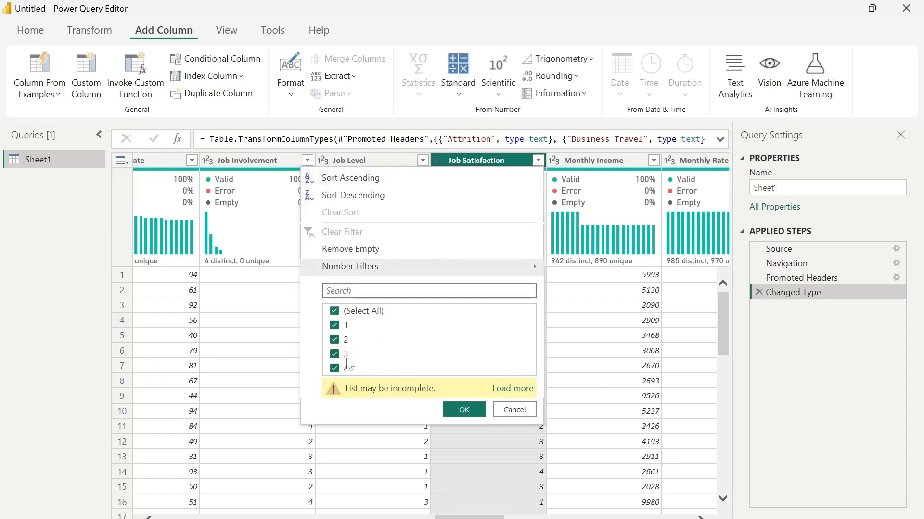
pyautogui.click(505, 390)
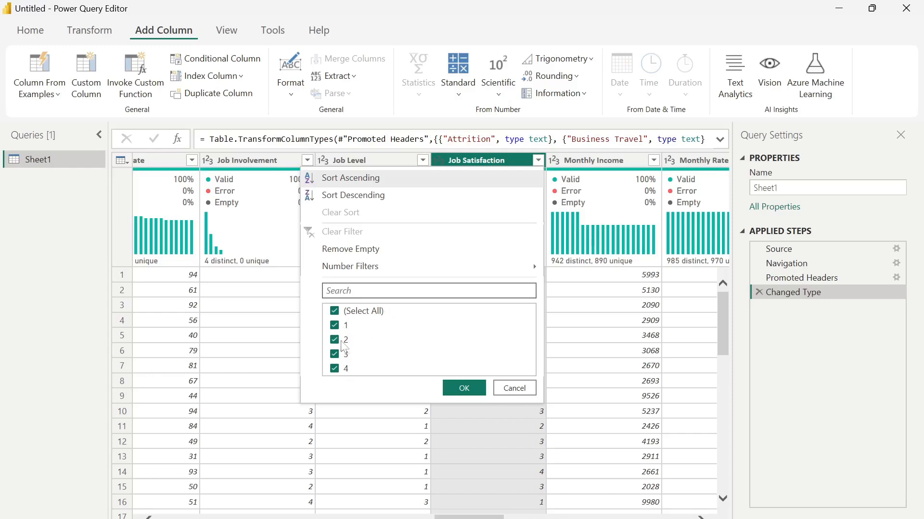
pyautogui.click(524, 390)
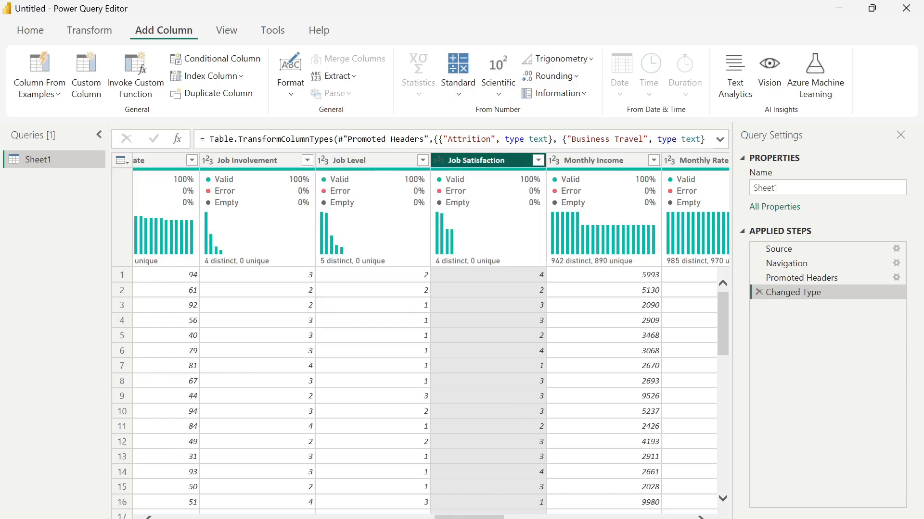
# Find the Distance From Home column with Go to Column and review its list of values without filtering.
pyautogui.hscroll(5, 431, 337)
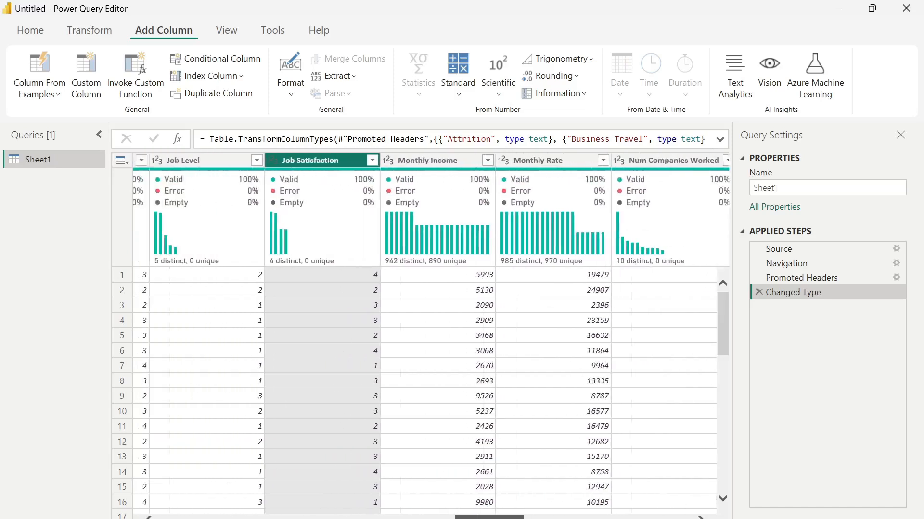
pyautogui.moveTo(477, 517); pyautogui.dragTo(412, 517)
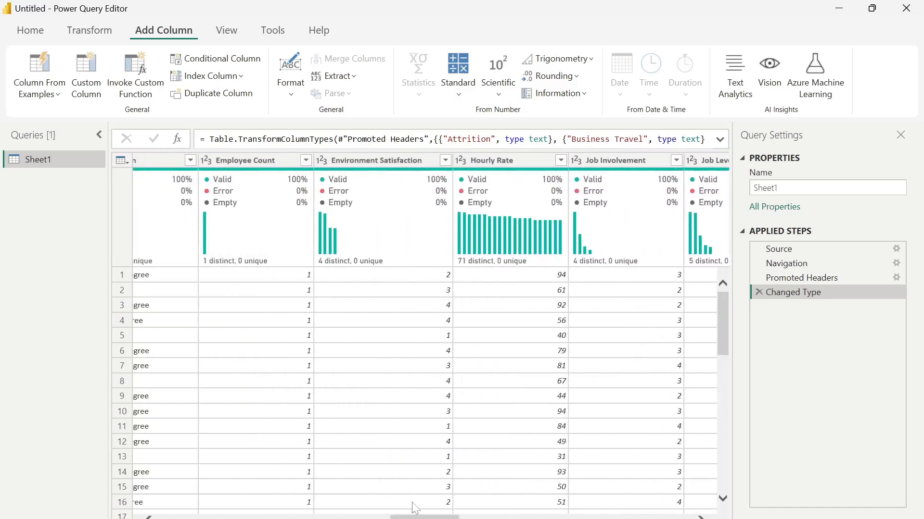
pyautogui.click(84, 33)
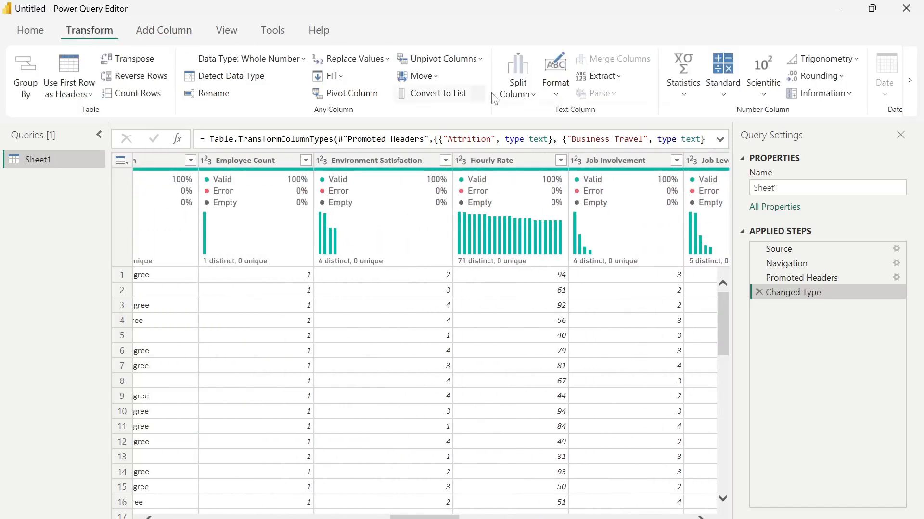
pyautogui.click(29, 32)
pyautogui.click(463, 93)
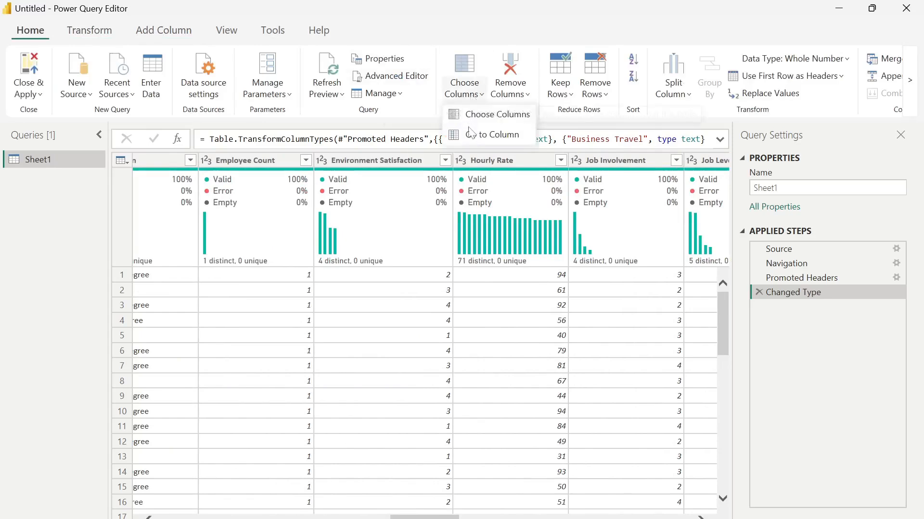
pyautogui.click(495, 135)
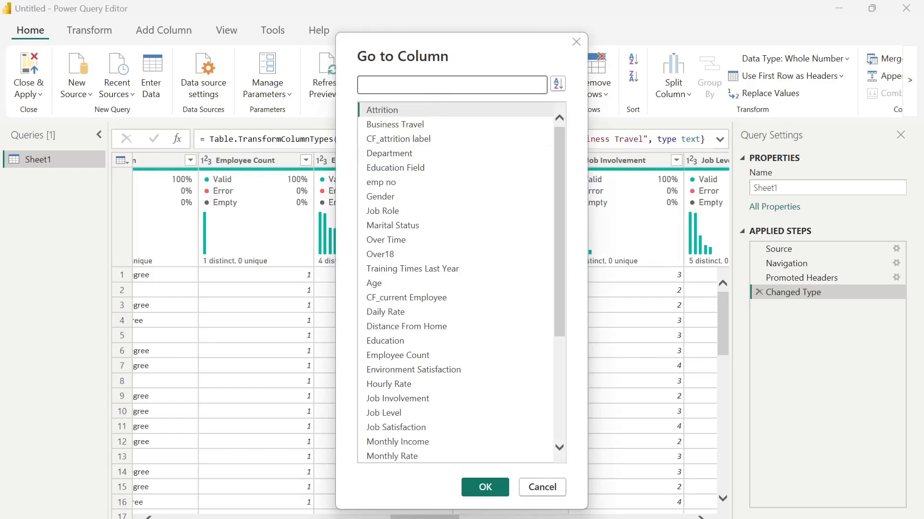
pyautogui.write('distance')
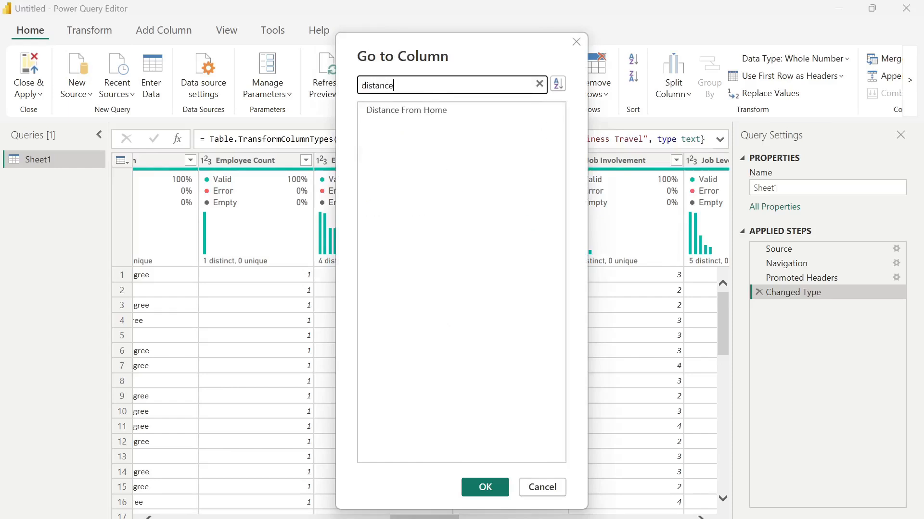
pyautogui.click(425, 110)
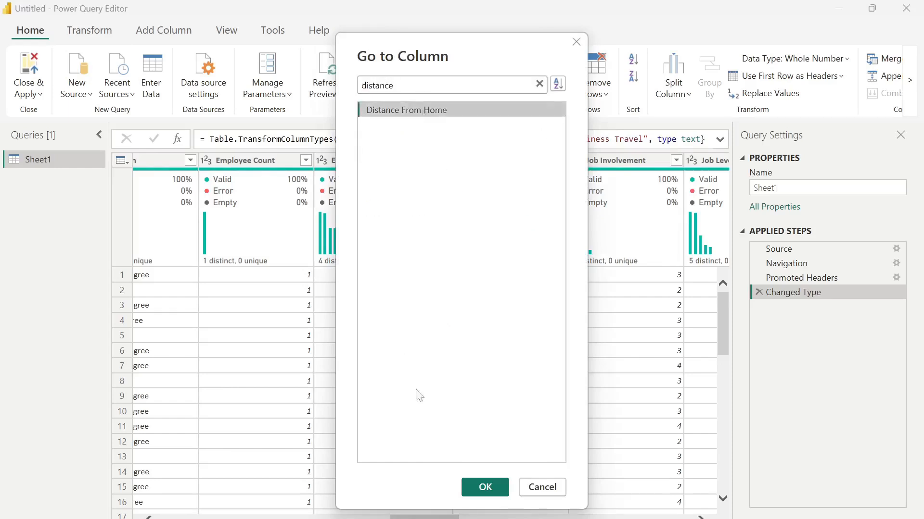
pyautogui.click(481, 487)
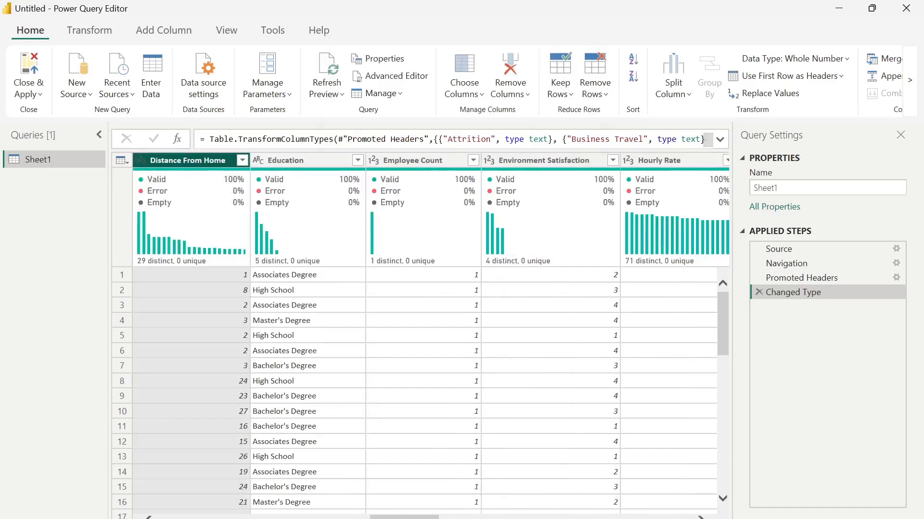
pyautogui.click(242, 161)
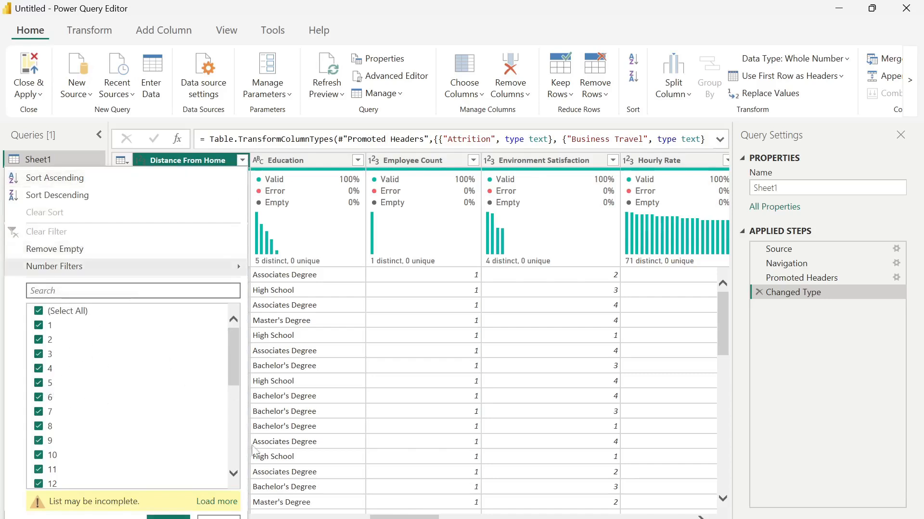
pyautogui.press('Escape')
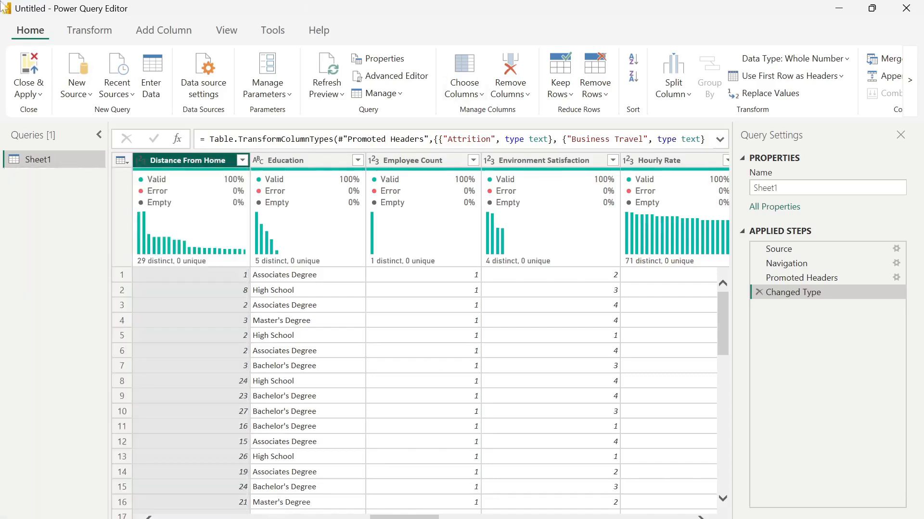
# Start a new conditional column and name it Job Satisfaction Category.
pyautogui.click(164, 30)
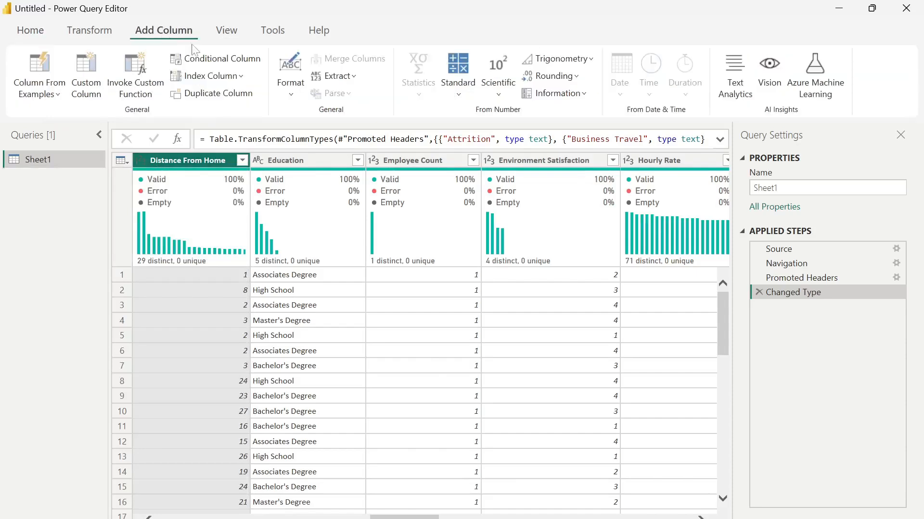
pyautogui.click(231, 62)
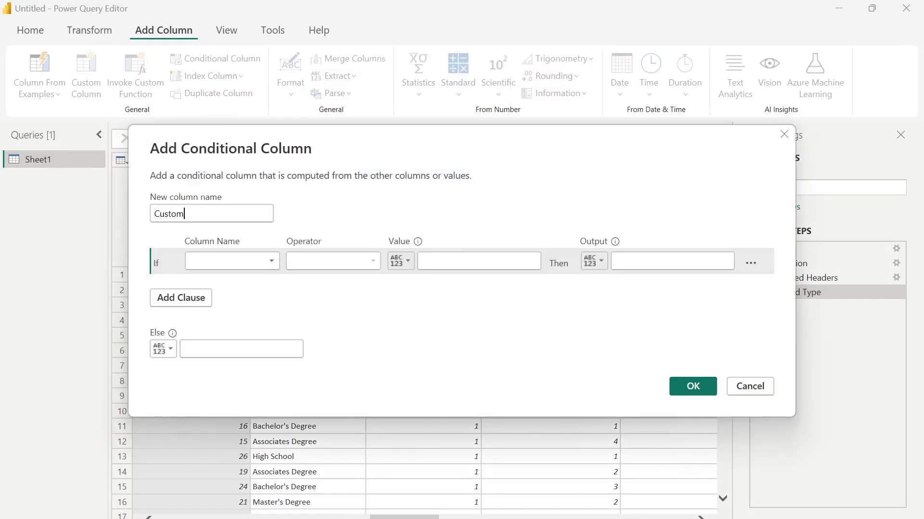
pyautogui.press('BackSpace')
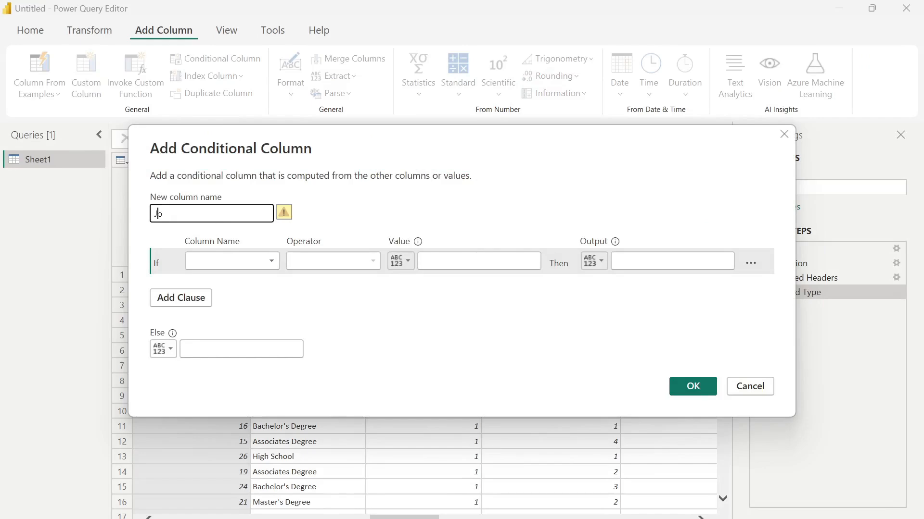
pyautogui.write('Job Satisfaction Category')
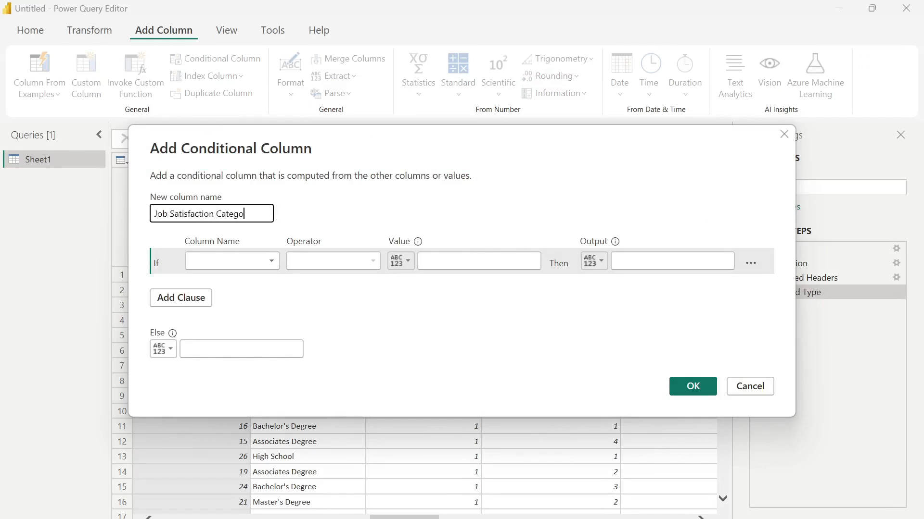
# Set the first condition so that Job Satisfaction equal to 1 outputs Very Unsatisfied.
pyautogui.click(272, 264)
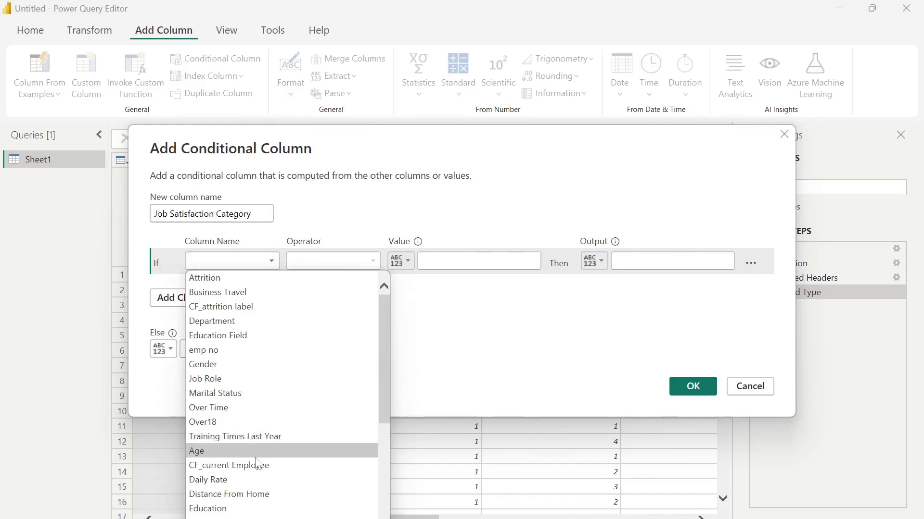
pyautogui.scroll(-1, 247, 350)
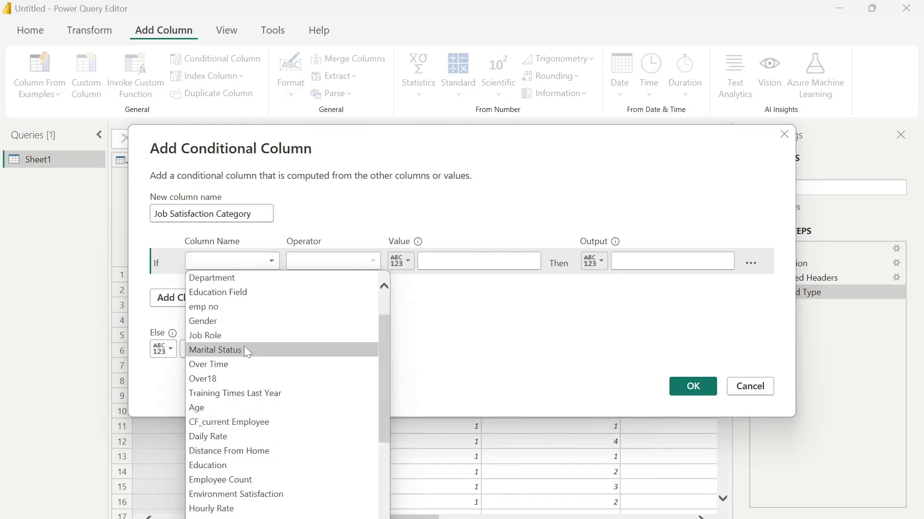
pyautogui.scroll(-1, 267, 505)
pyautogui.click(258, 508)
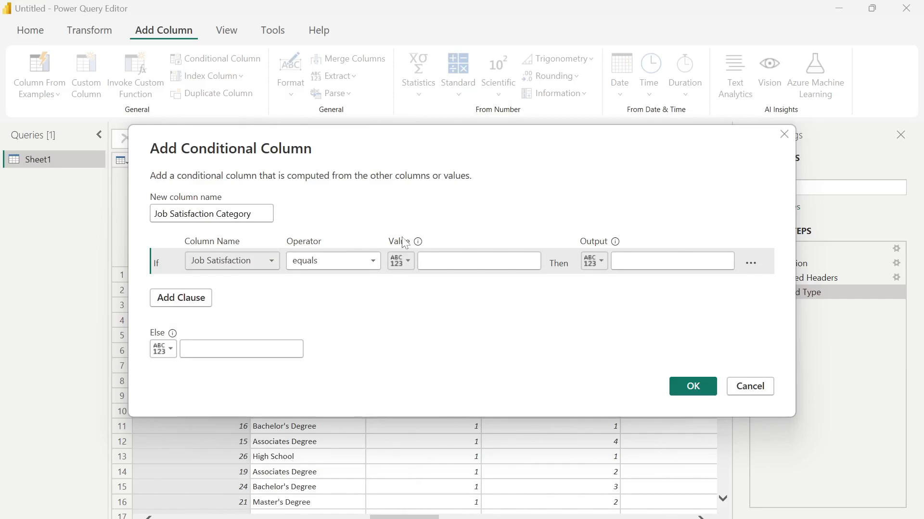
pyautogui.click(461, 262)
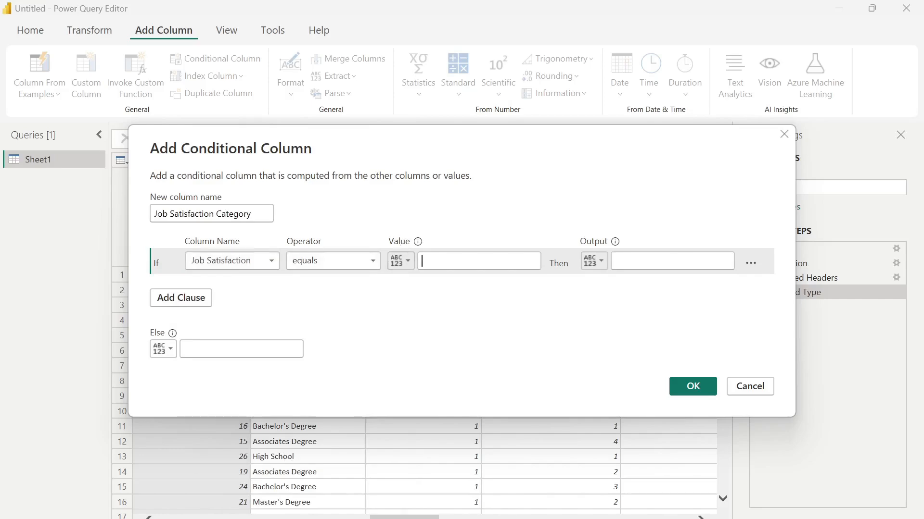
pyautogui.click(672, 261)
pyautogui.write('v')
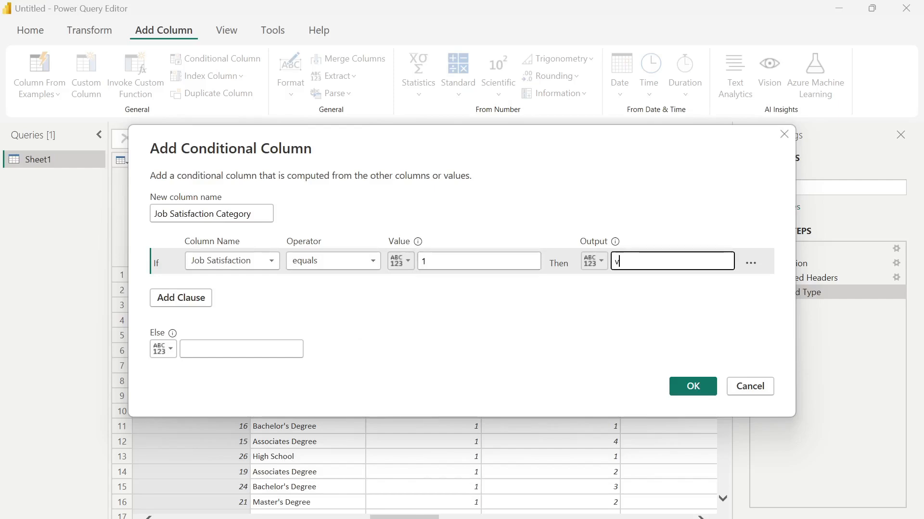
pyautogui.write('ery Unsatisfied')
# Add a second clause so that Job Satisfaction equal to 2 outputs Unsatisfied.
pyautogui.click(192, 304)
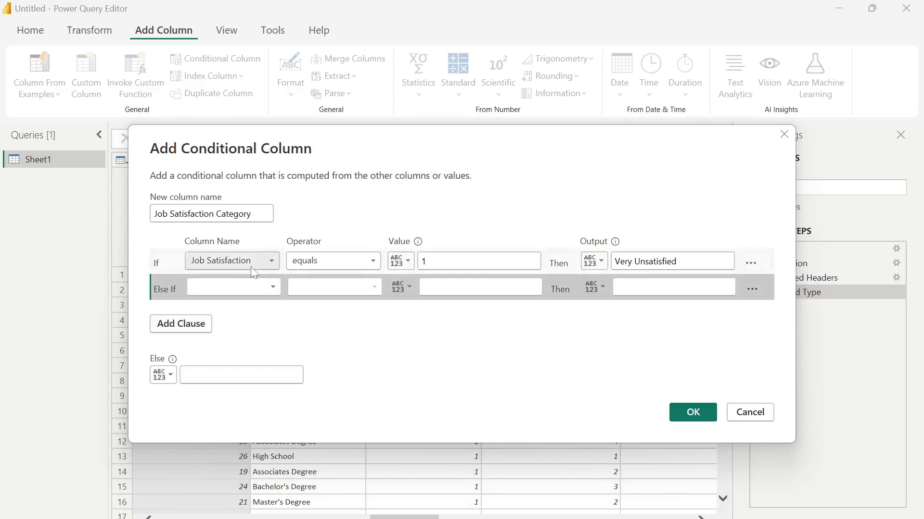
pyautogui.click(274, 287)
pyautogui.scroll(-1, 264, 476)
pyautogui.scroll(1, 270, 493)
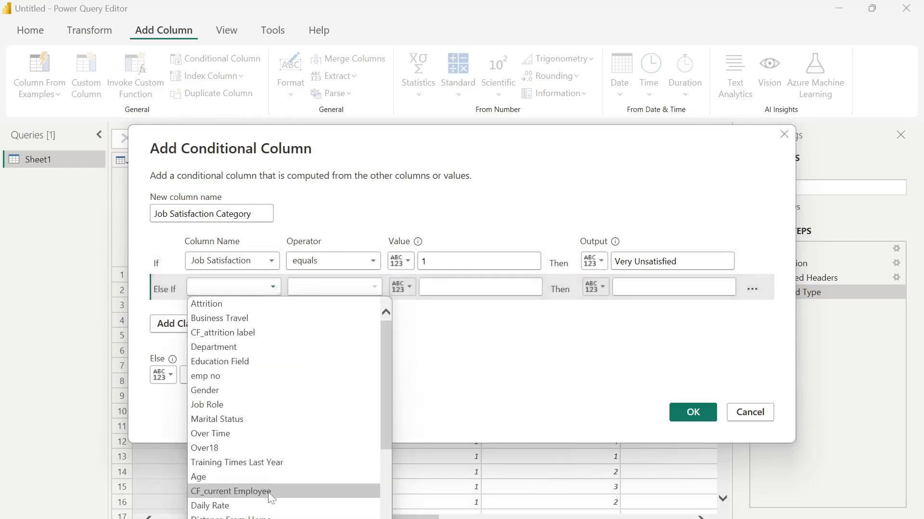
pyautogui.scroll(-4, 250, 509)
pyautogui.click(246, 448)
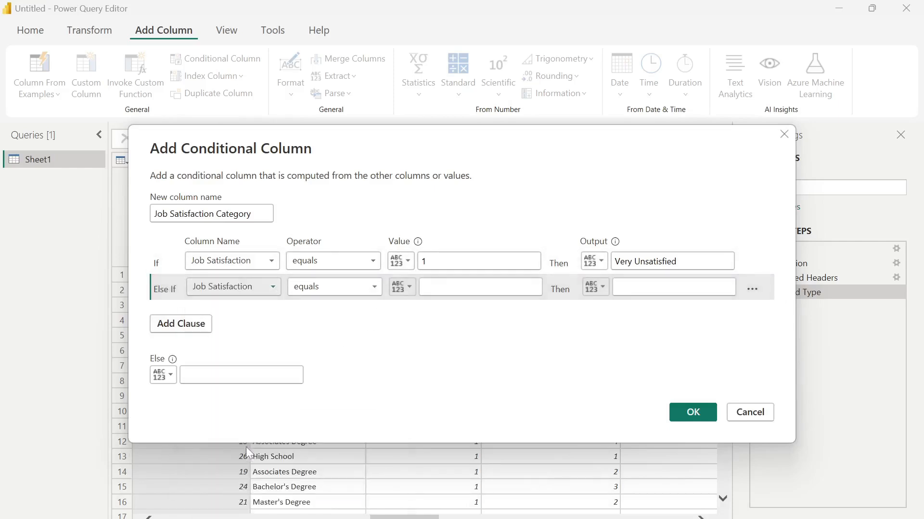
pyautogui.click(462, 288)
pyautogui.write('2')
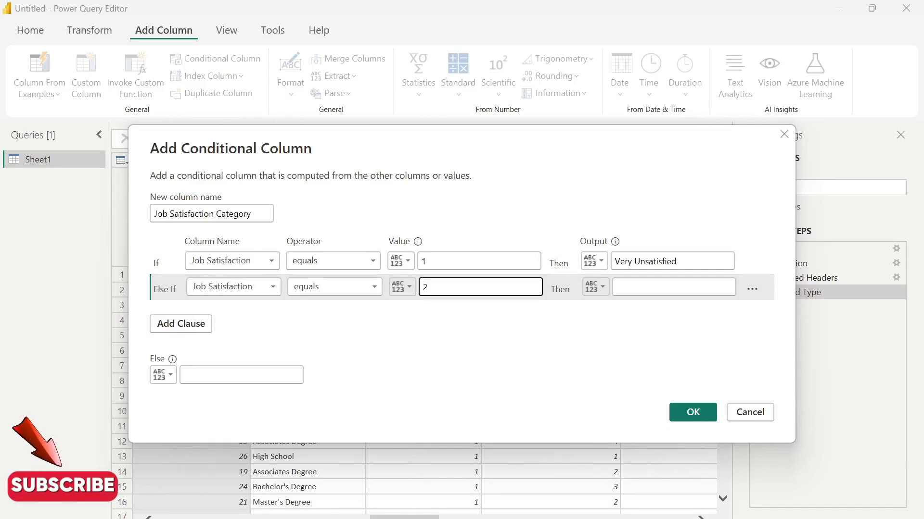
pyautogui.click(659, 288)
pyautogui.write('U')
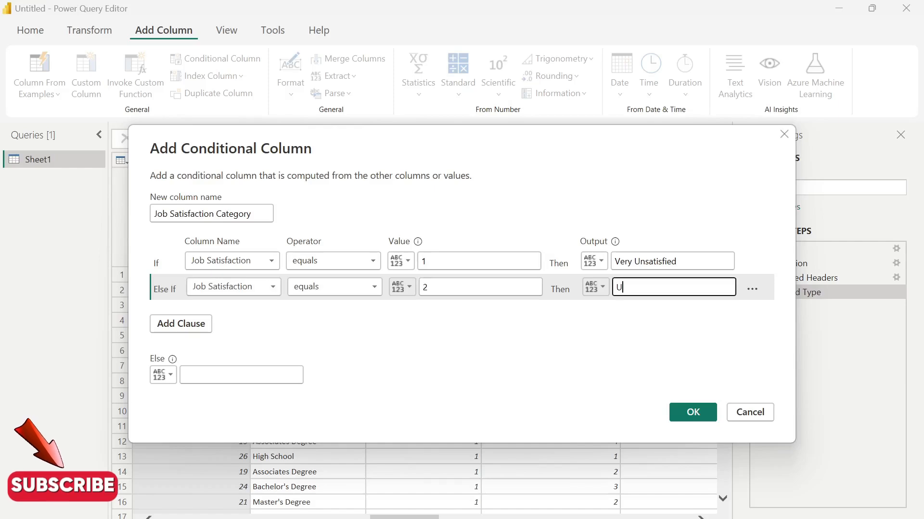
pyautogui.write('nsatisfied')
# Add a third clause so that Job Satisfaction equal to 3 outputs Satisfied.
pyautogui.click(182, 329)
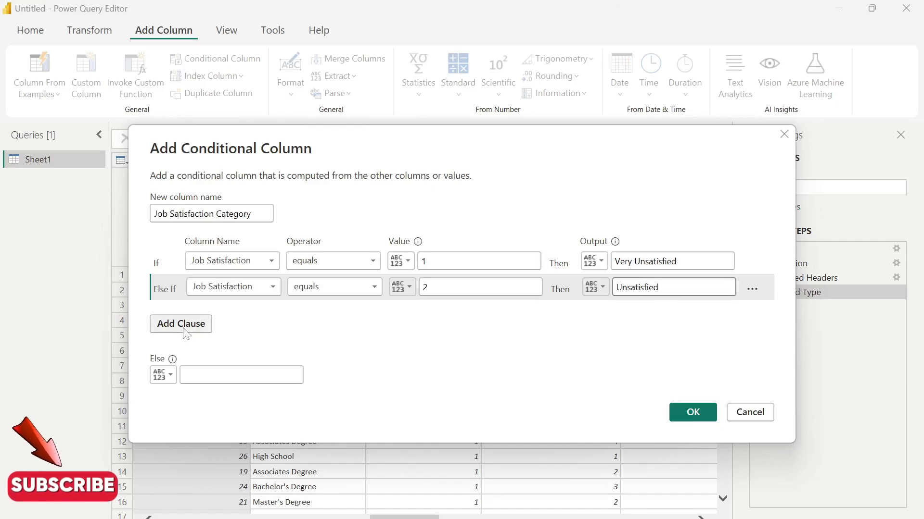
pyautogui.click(267, 314)
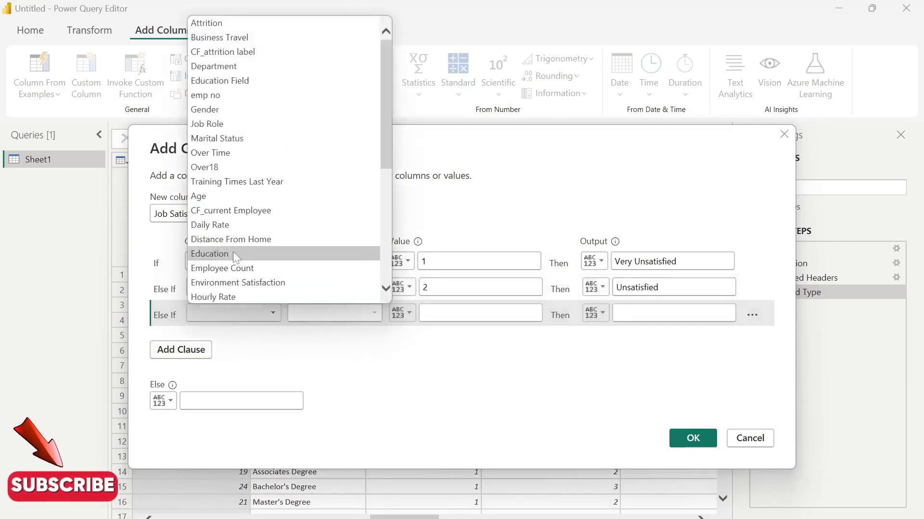
pyautogui.scroll(-2, 239, 258)
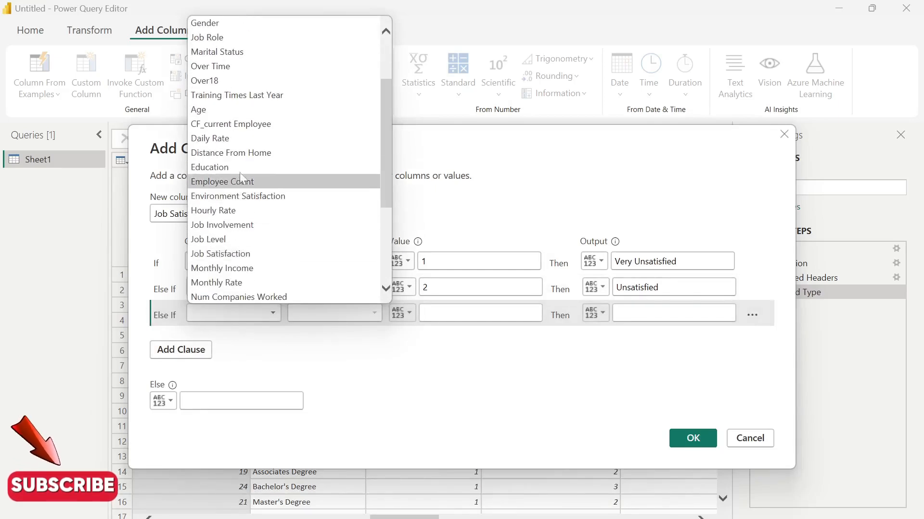
pyautogui.click(242, 253)
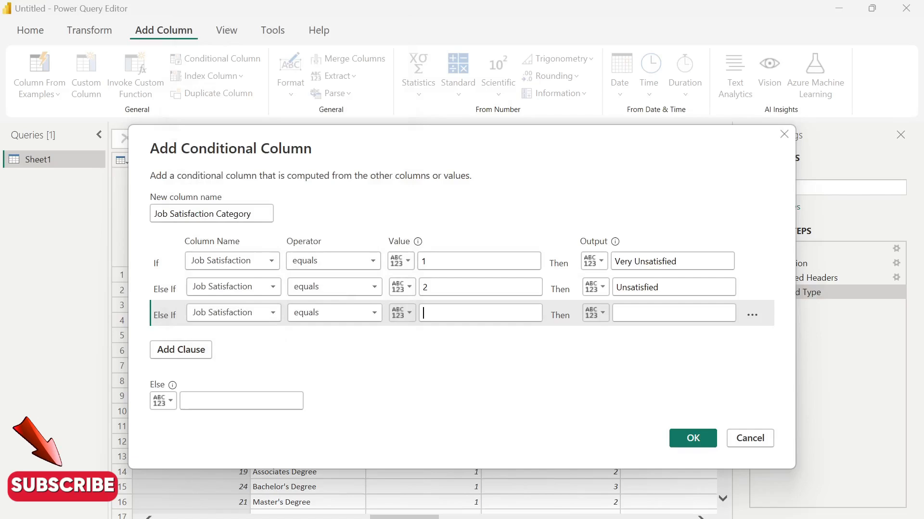
pyautogui.click(454, 313)
pyautogui.write('3')
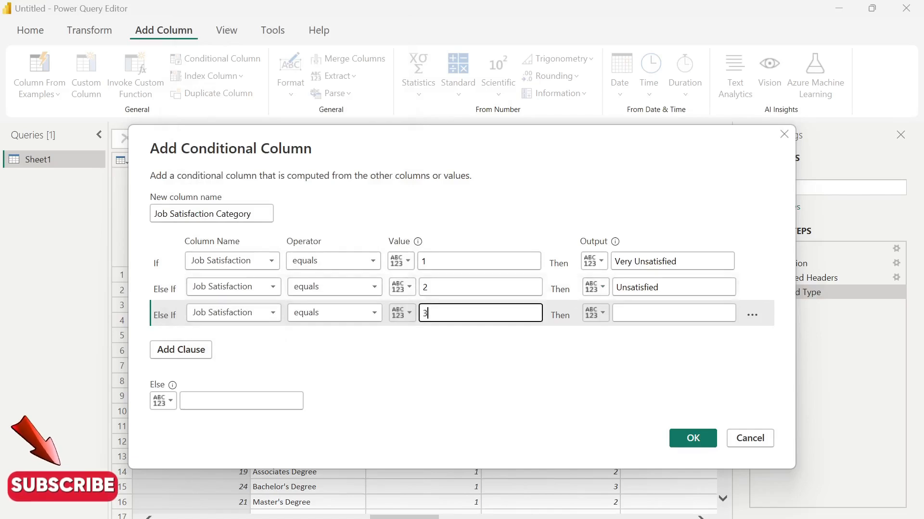
pyautogui.click(632, 313)
pyautogui.write('Satisfied')
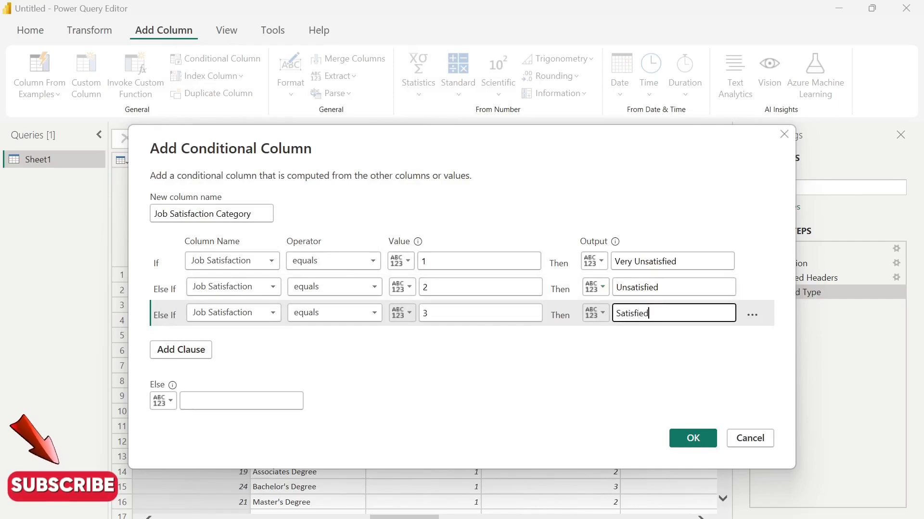
# Set the Else output to Very Satisfied and create the Job Satisfaction Category column.
pyautogui.click(230, 408)
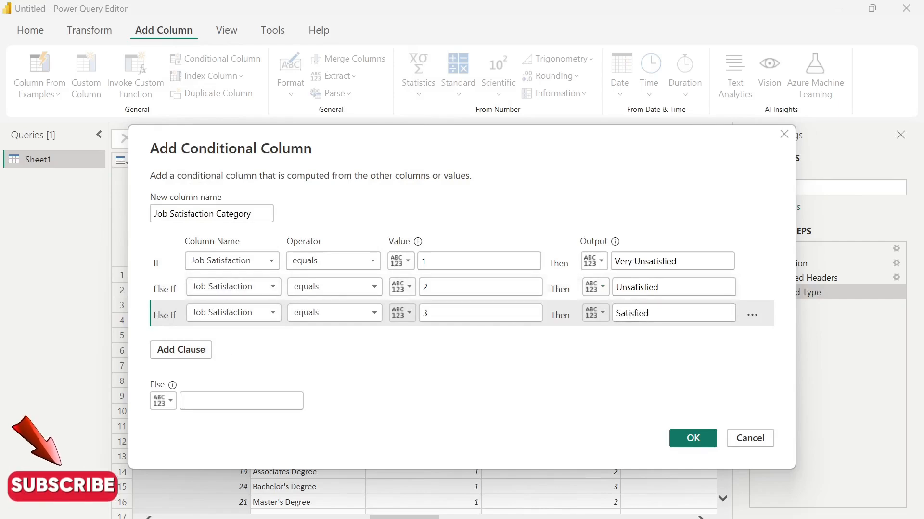
pyautogui.write('Very Satisfied')
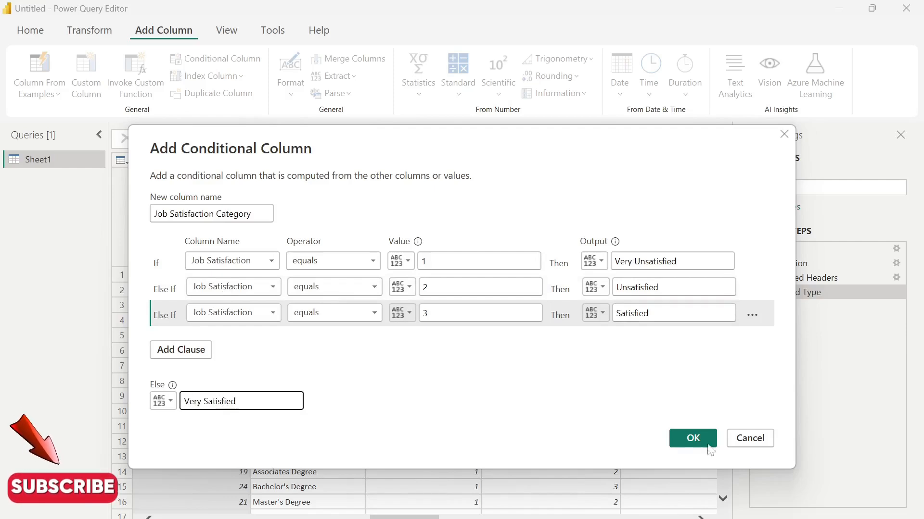
pyautogui.click(708, 446)
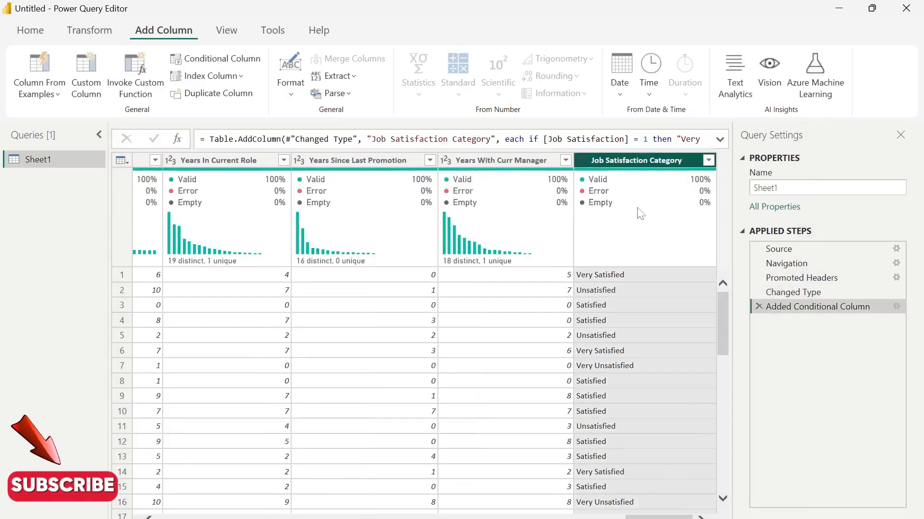
# Start another conditional column and name it Distance Category.
pyautogui.click(215, 60)
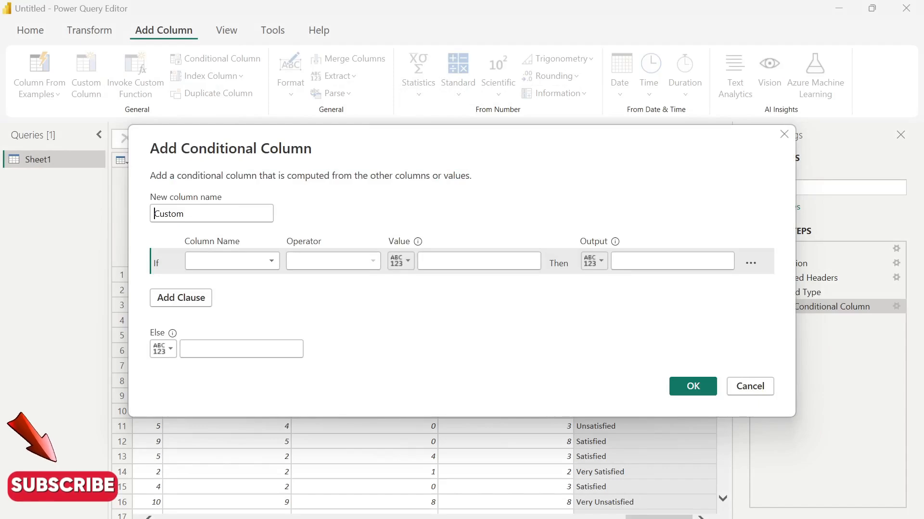
pyautogui.write('D')
pyautogui.moveTo(191, 214); pyautogui.dragTo(128, 209)
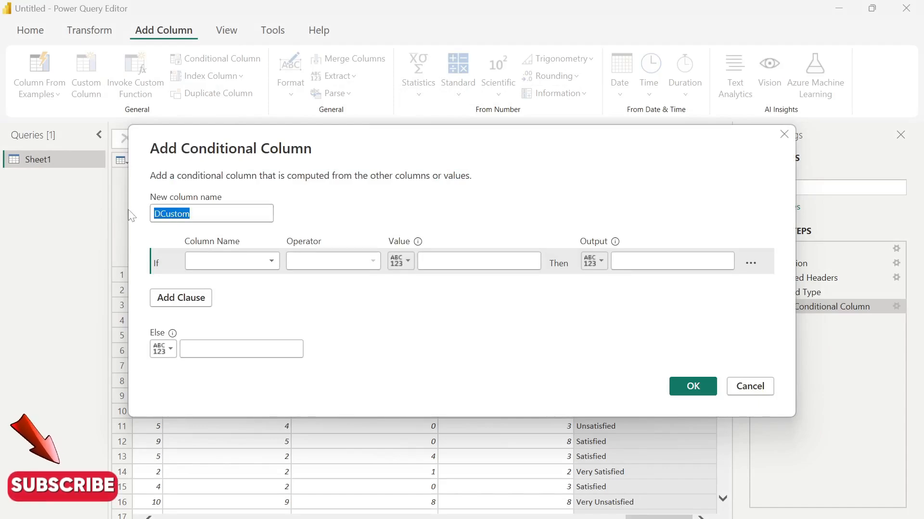
pyautogui.write('Distance Category')
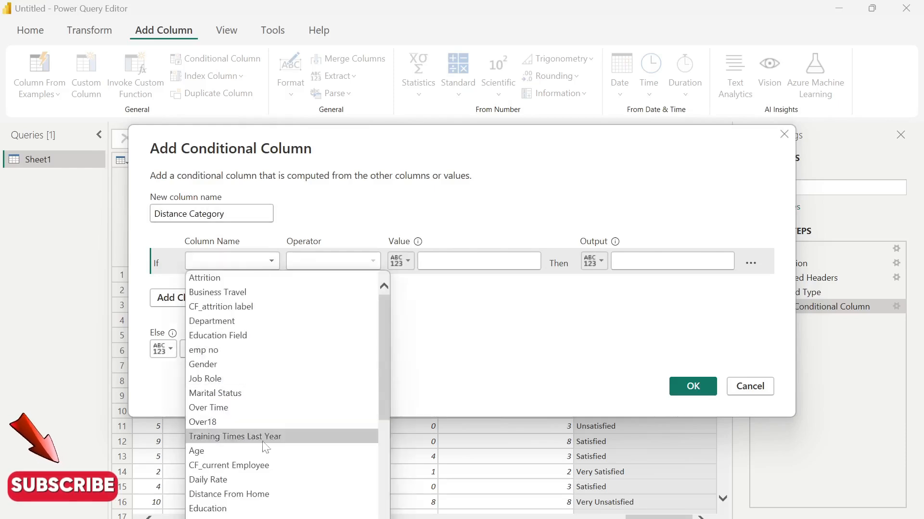
# Set the first condition so that Distance From Home less than or equal to 10 outputs Near by.
pyautogui.scroll(-5, 287, 433)
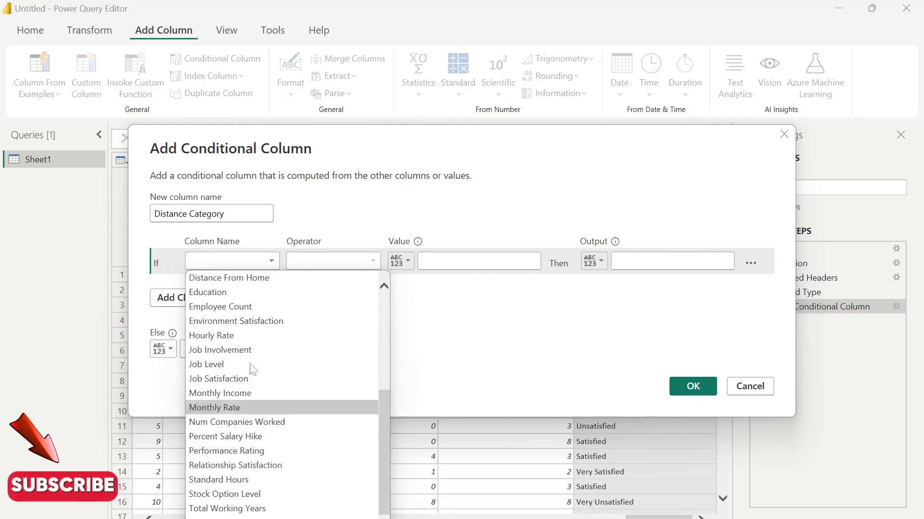
pyautogui.click(249, 277)
pyautogui.click(376, 264)
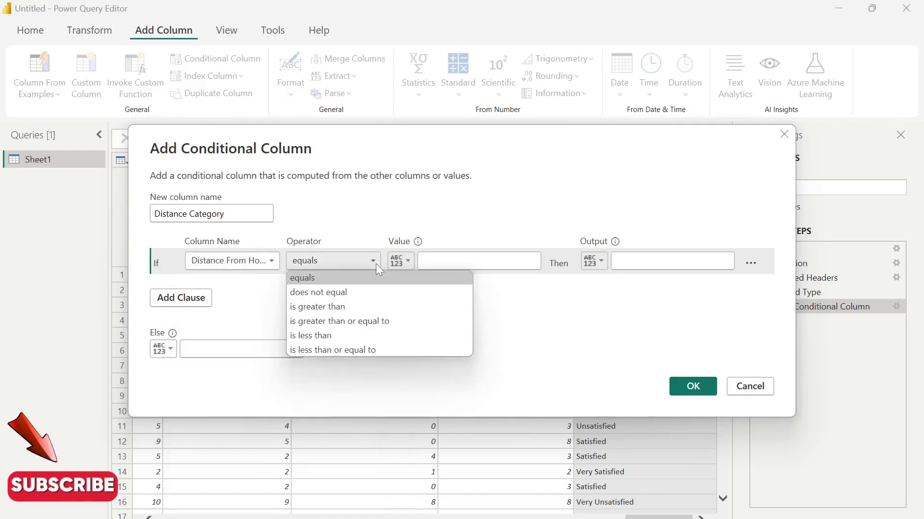
pyautogui.click(362, 350)
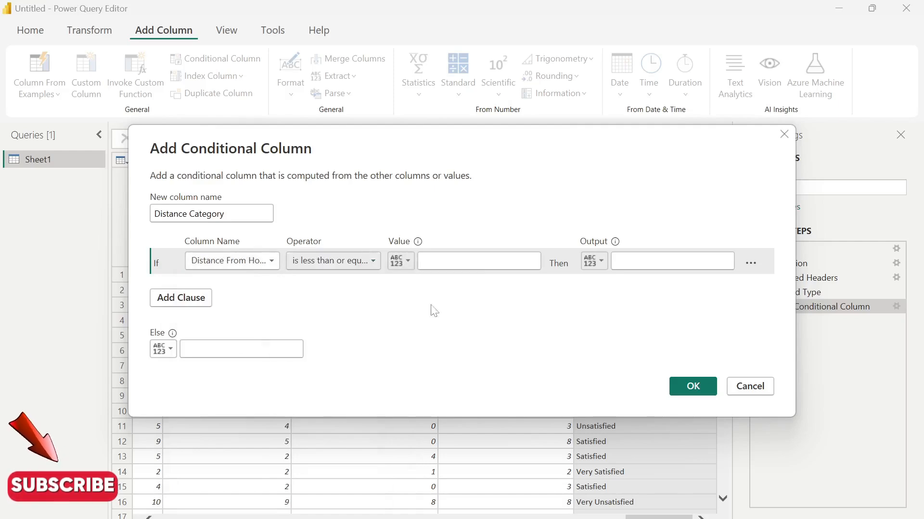
pyautogui.click(479, 261)
pyautogui.write('10')
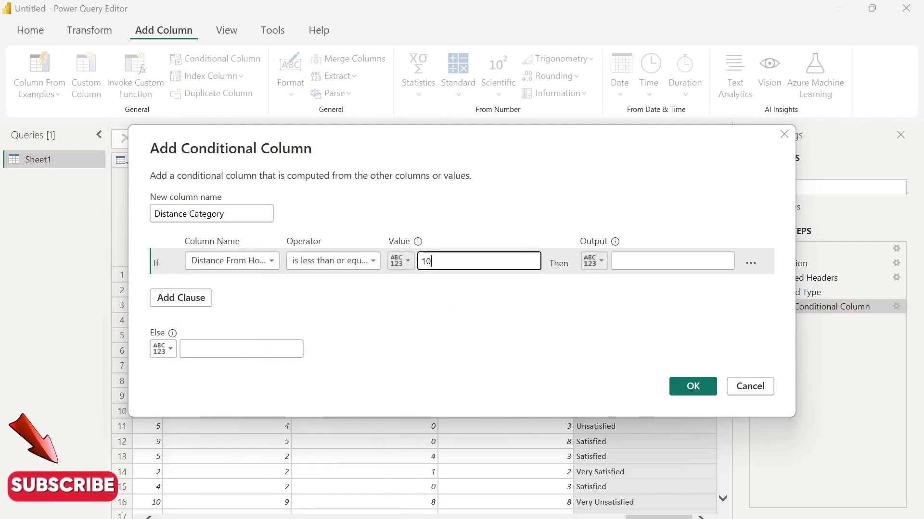
pyautogui.click(620, 261)
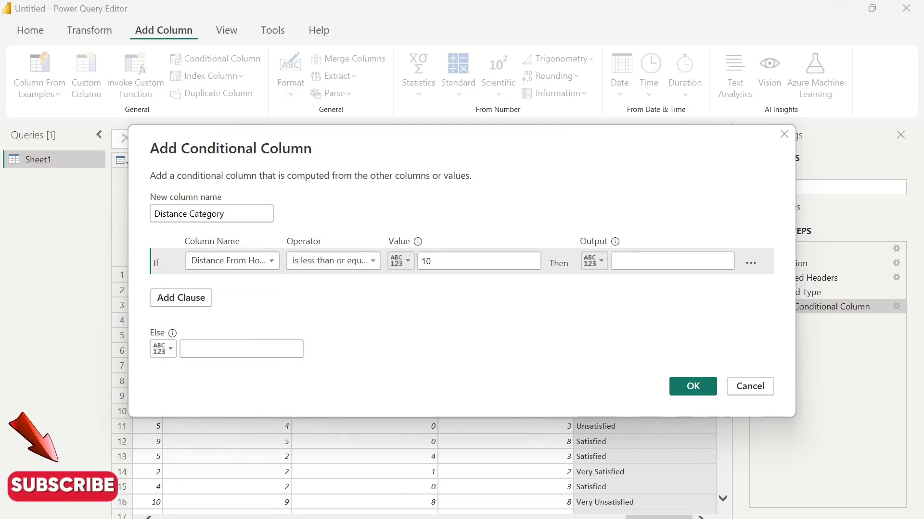
pyautogui.write('Nea')
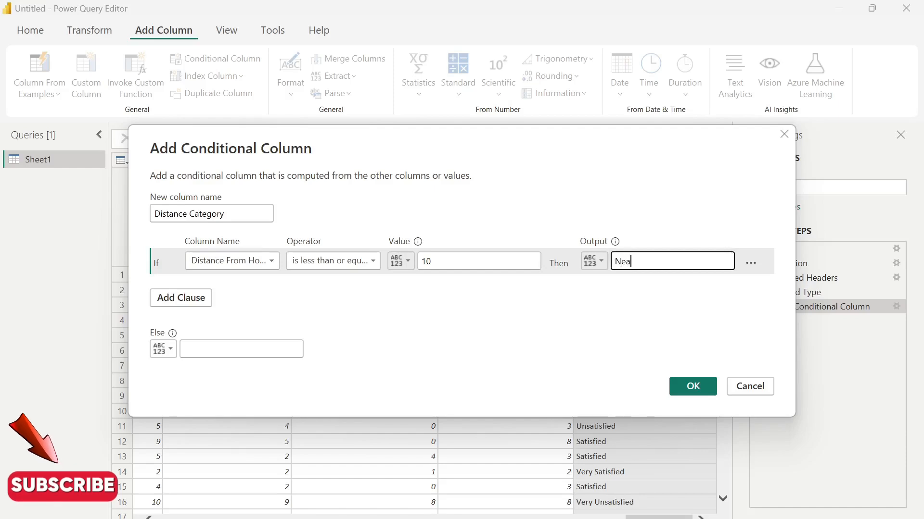
pyautogui.write('r by')
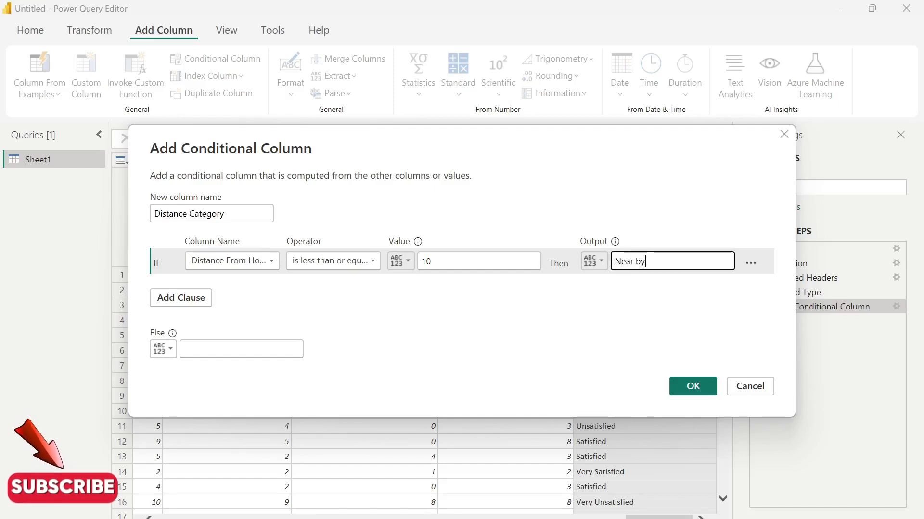
pyautogui.click(751, 263)
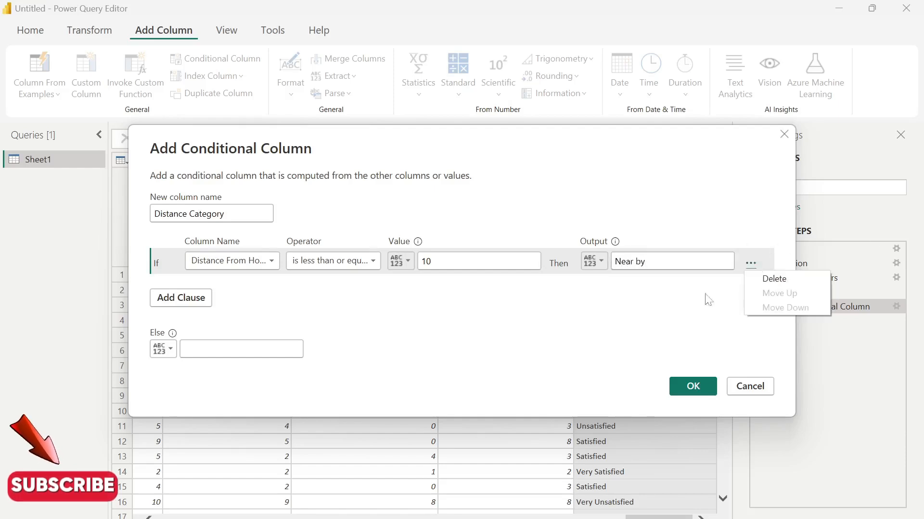
# Add a second clause so that Distance From Home less than or equal to 20 outputs Far.
pyautogui.click(190, 299)
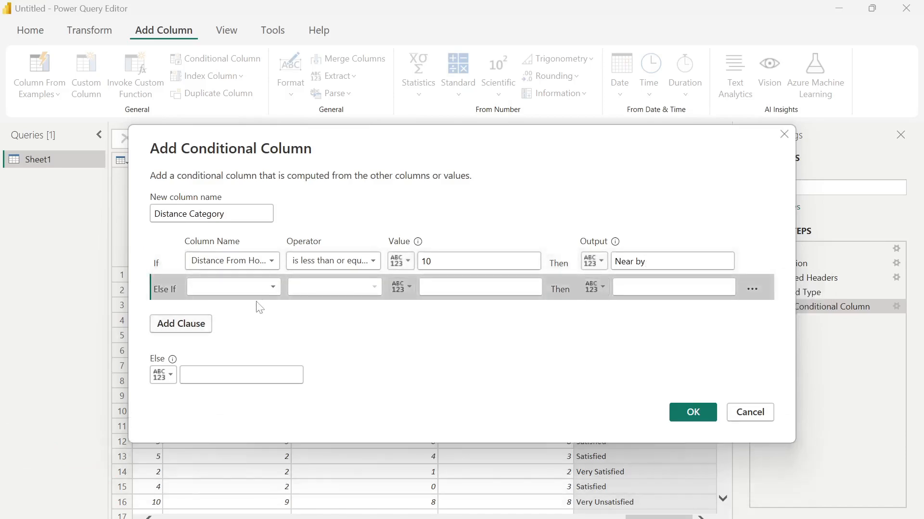
pyautogui.click(263, 289)
pyautogui.scroll(-2, 288, 446)
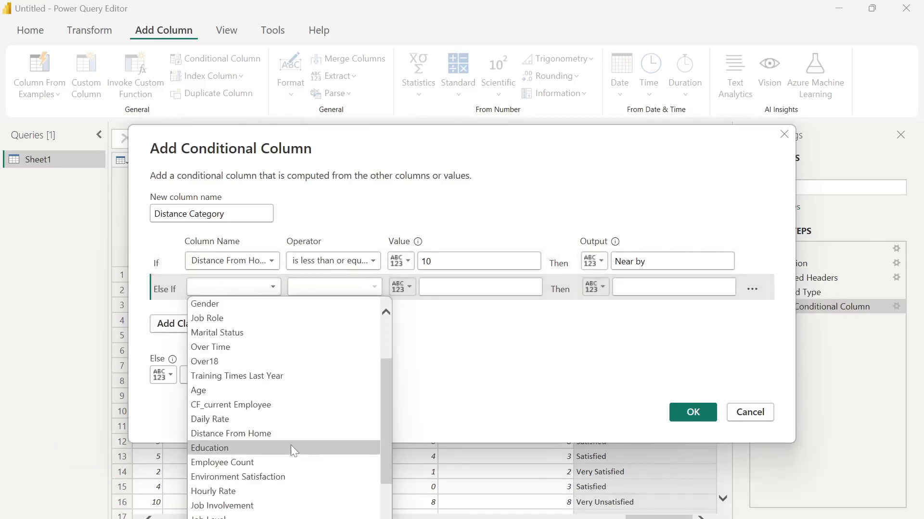
pyautogui.click(268, 433)
pyautogui.click(367, 291)
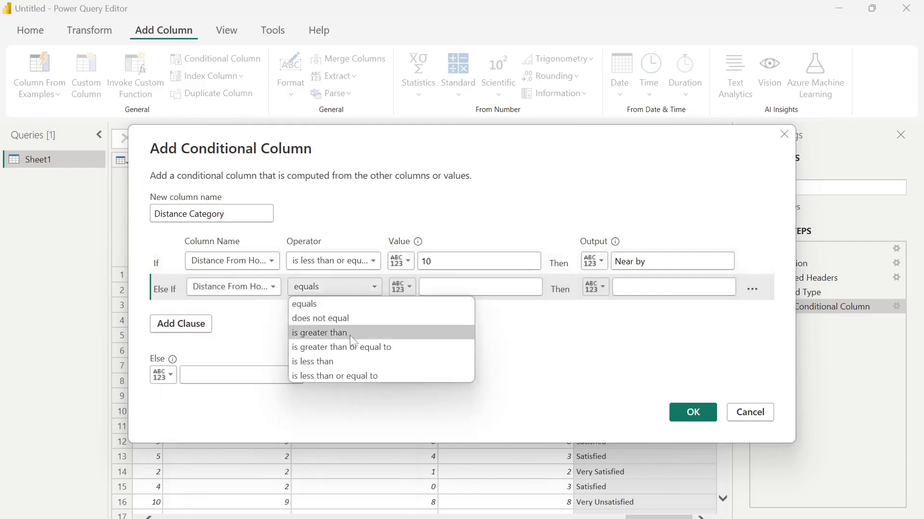
pyautogui.click(354, 375)
pyautogui.click(424, 287)
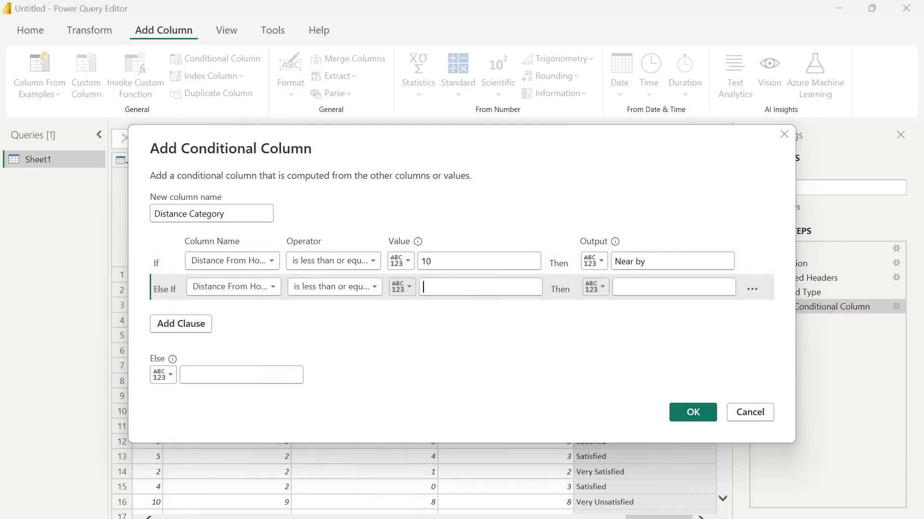
pyautogui.write('20')
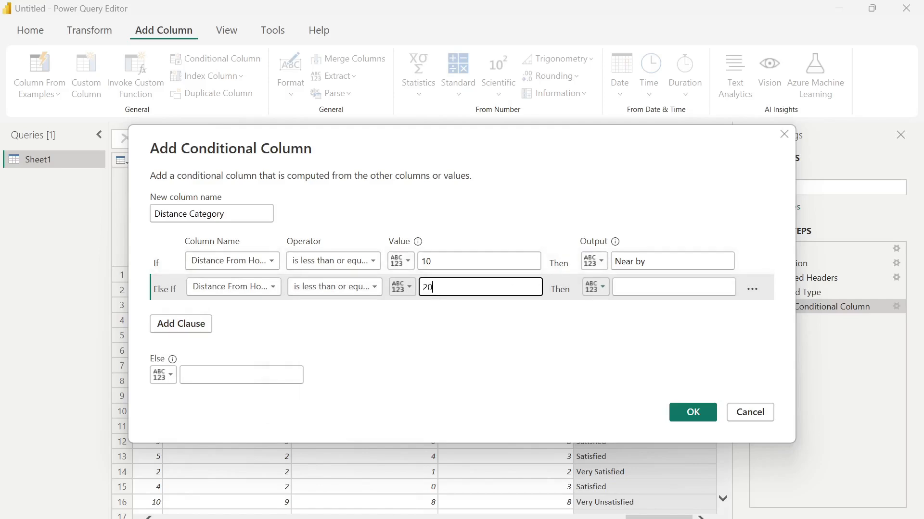
pyautogui.click(617, 287)
pyautogui.write('Far')
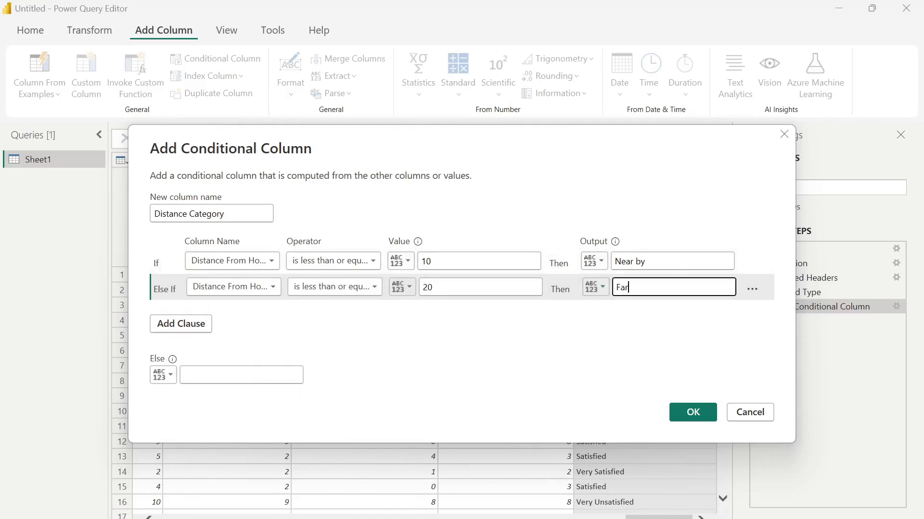
# Set the Else output to Very Far and create the Distance Category column.
pyautogui.click(235, 381)
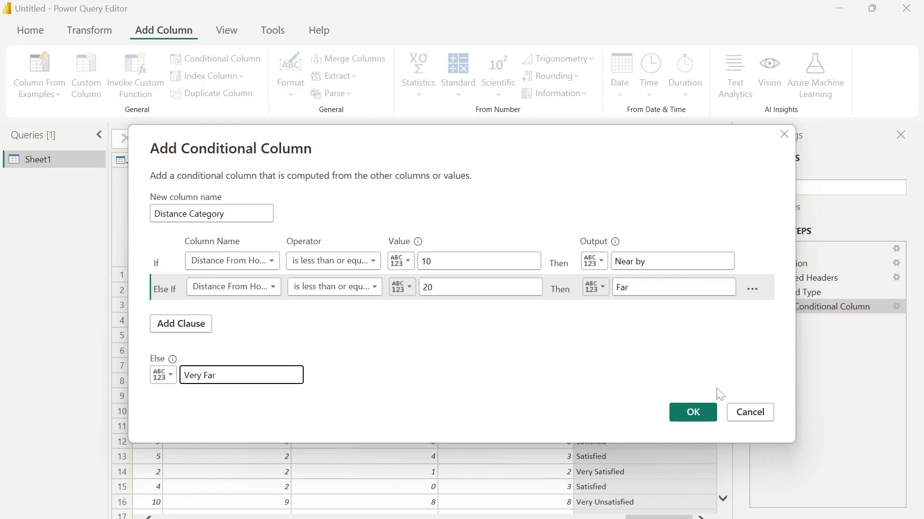
pyautogui.click(682, 411)
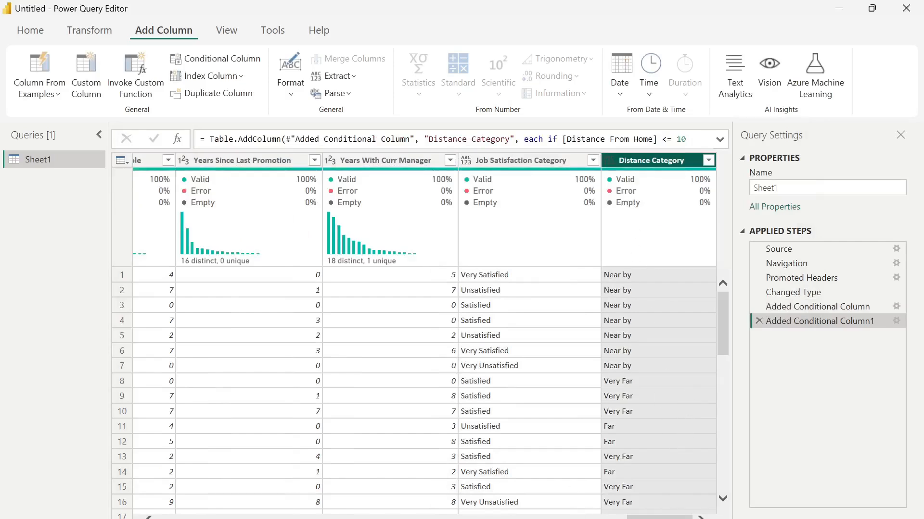
# Rename the Sheet1 query as Data.
pyautogui.doubleClick(60, 164)
pyautogui.write('Data')
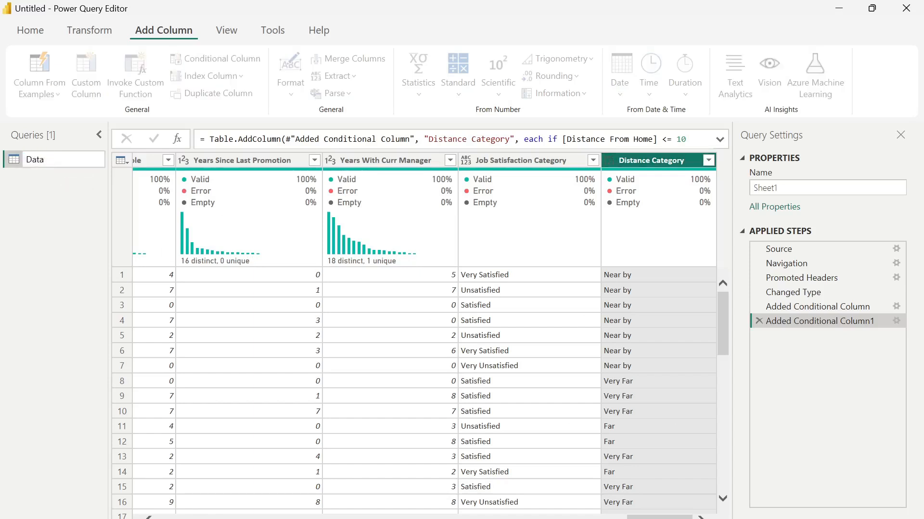
pyautogui.press('Return')
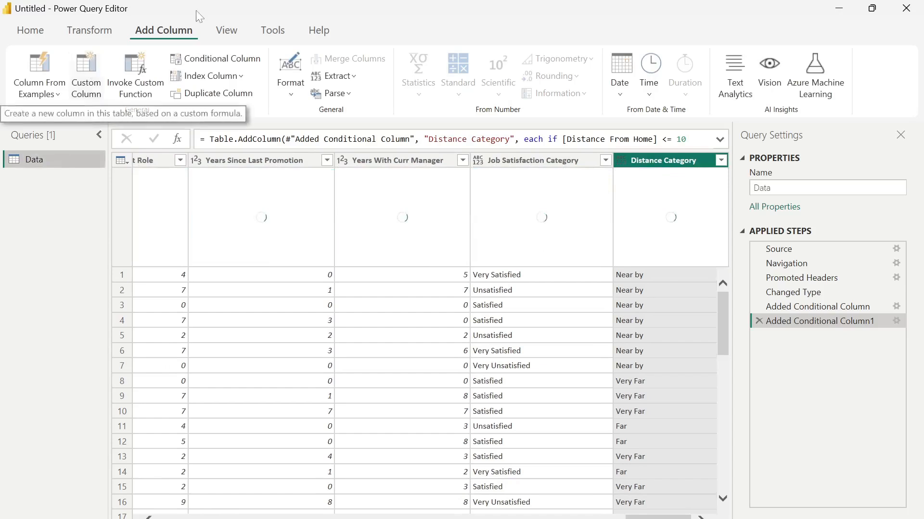
# Close the query editor with its changes applied to the report, and collapse the Build pane.
pyautogui.click(30, 33)
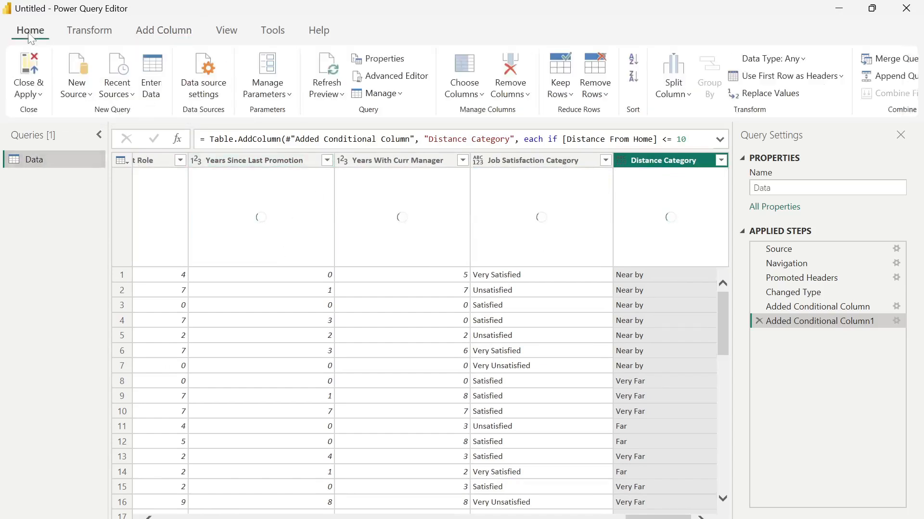
pyautogui.click(28, 93)
pyautogui.click(62, 115)
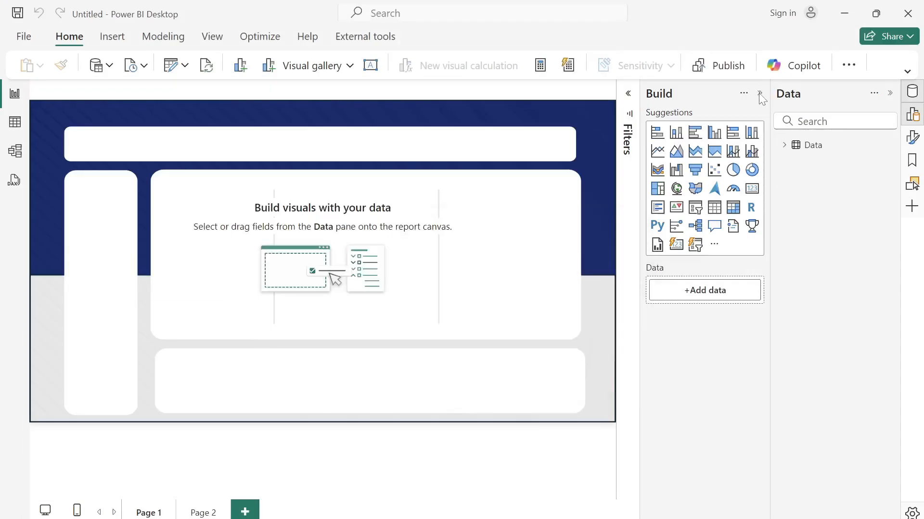
pyautogui.click(760, 95)
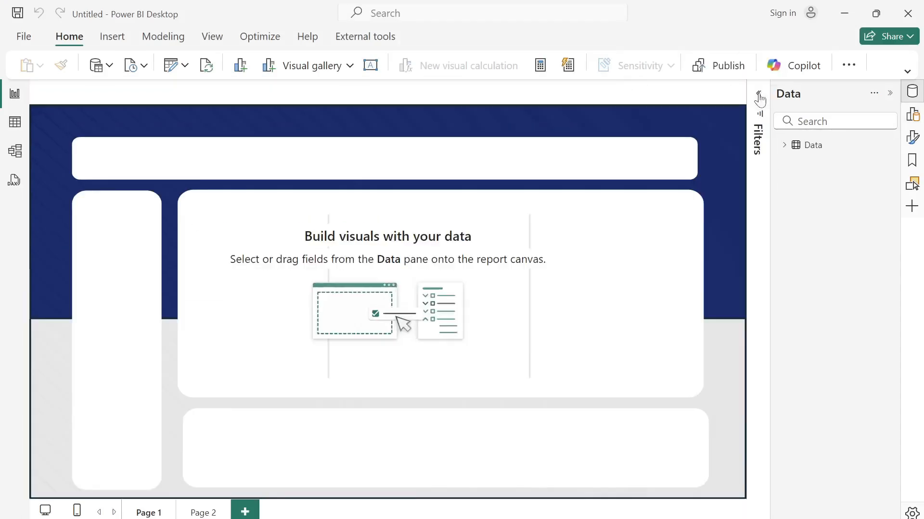
# Show the Data table's rows and look over the new Job Satisfaction Category and Distance Category columns.
pyautogui.click(15, 126)
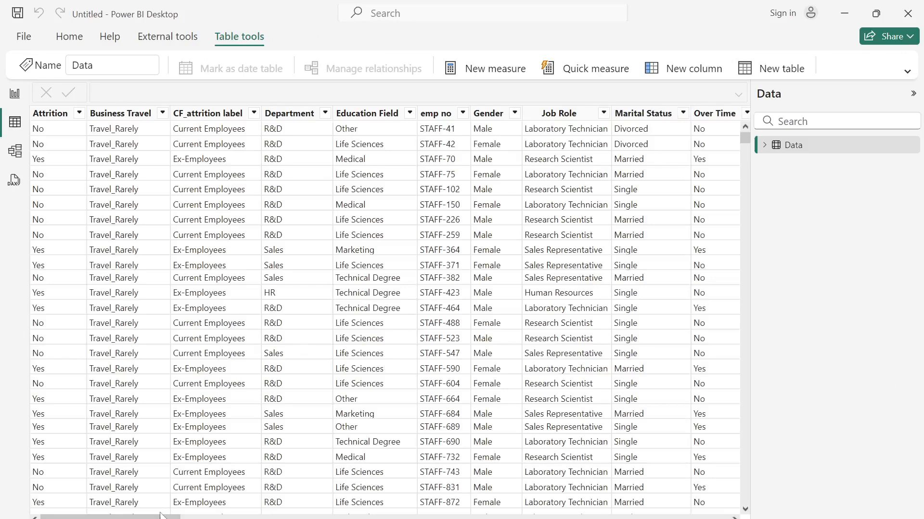
pyautogui.moveTo(110, 517); pyautogui.dragTo(746, 505)
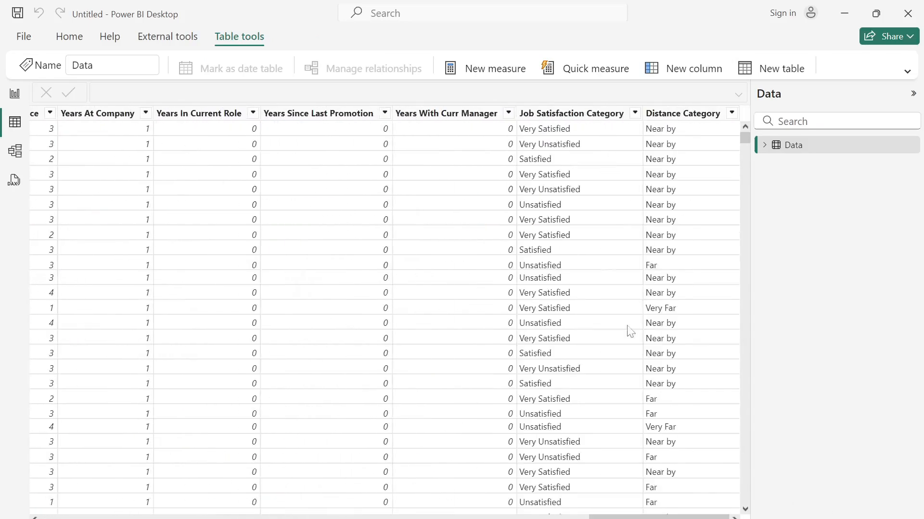
pyautogui.moveTo(659, 517); pyautogui.dragTo(630, 517)
# Find the Job Satisfaction column by searching the fields for "job sa" and filter it to the value 1.
pyautogui.click(890, 122)
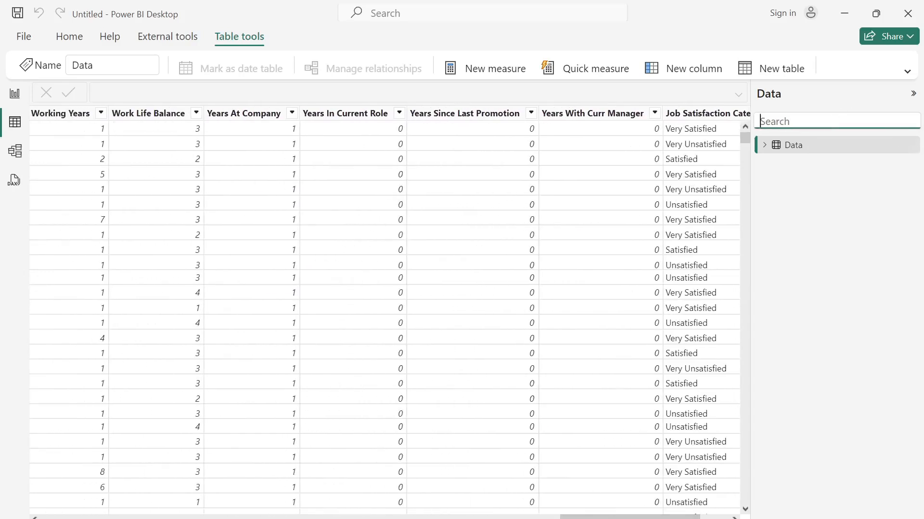
pyautogui.write('job sa')
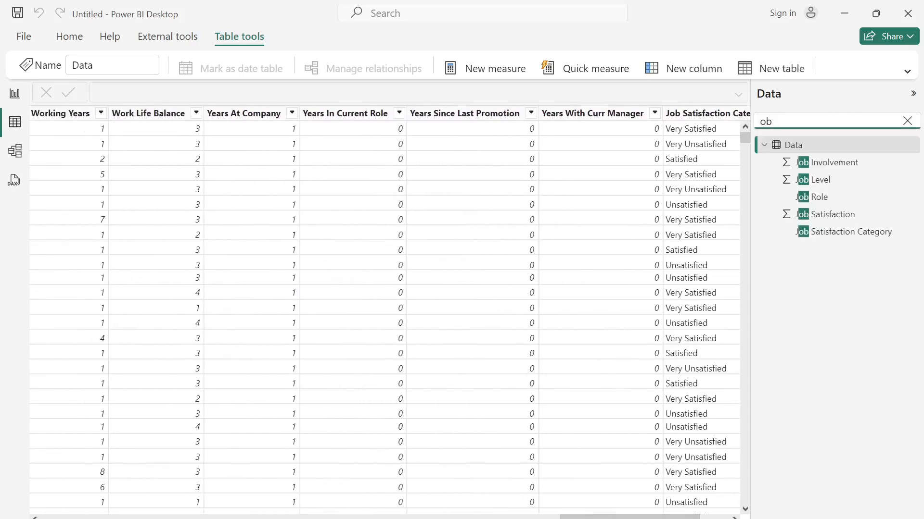
pyautogui.click(824, 162)
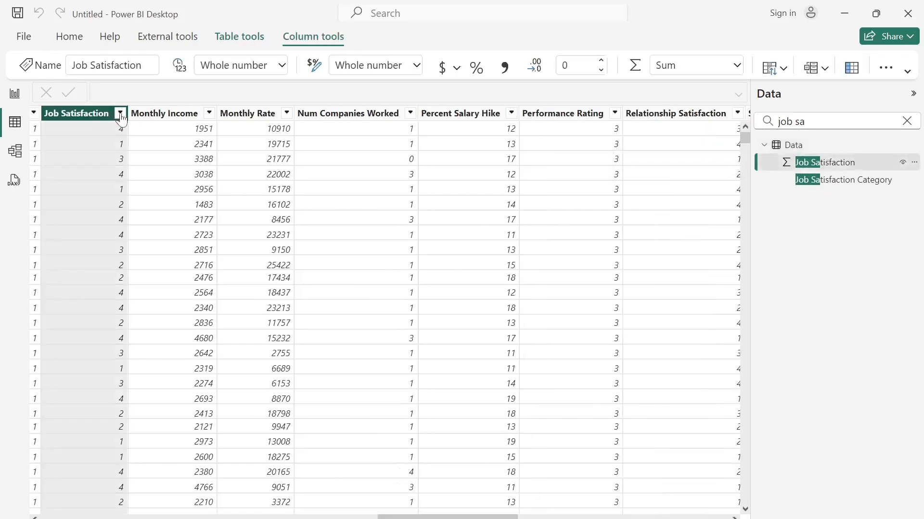
pyautogui.click(120, 113)
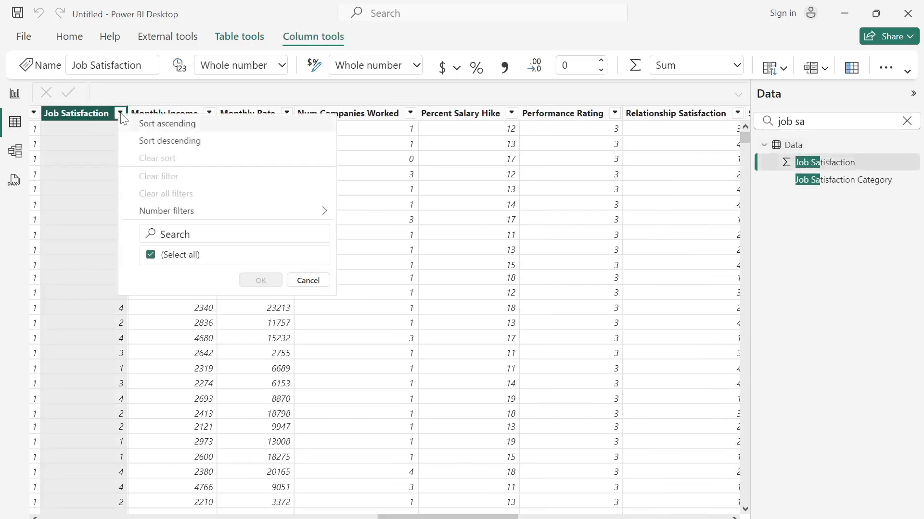
pyautogui.click(150, 255)
pyautogui.click(151, 266)
pyautogui.click(261, 325)
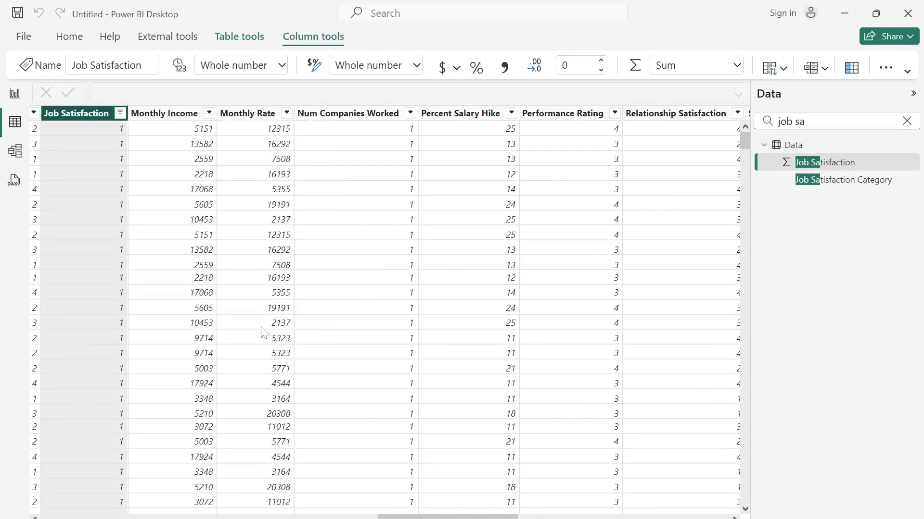
# Check which categories the Job Satisfaction Category column holds for the filtered rows.
pyautogui.click(844, 182)
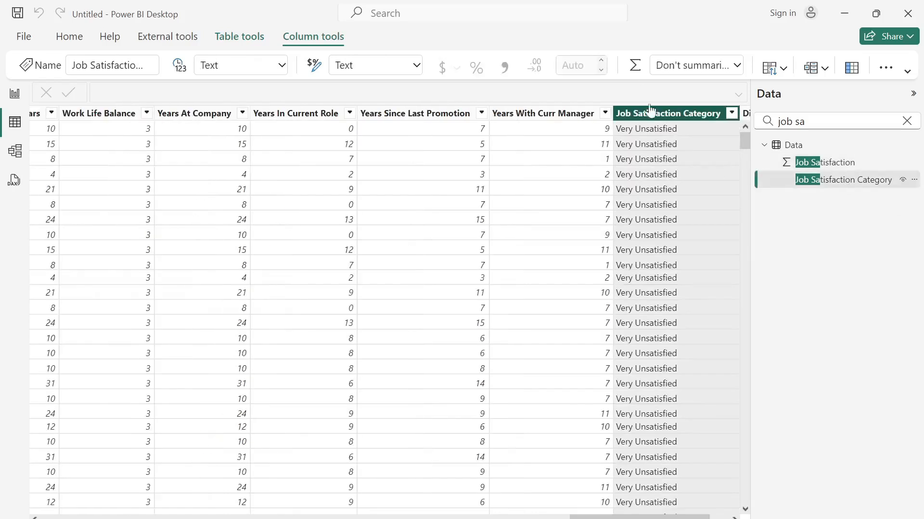
pyautogui.click(731, 114)
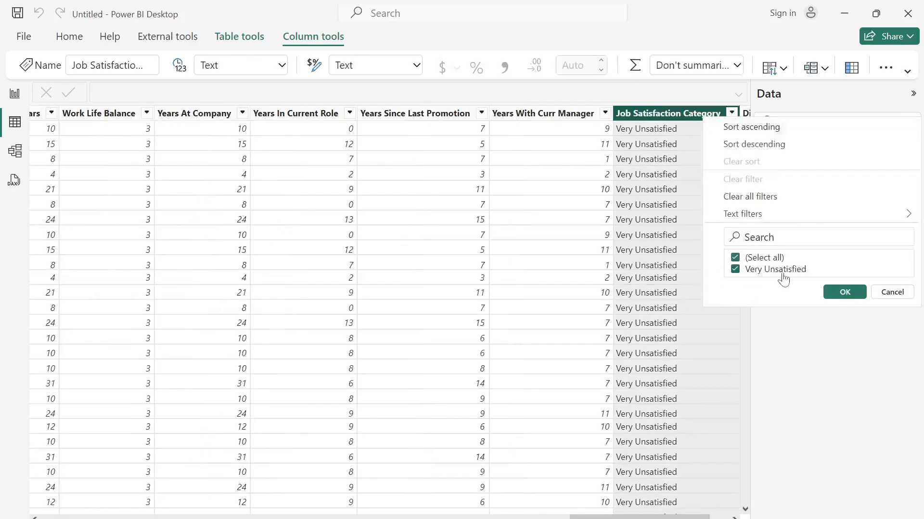
pyautogui.click(848, 294)
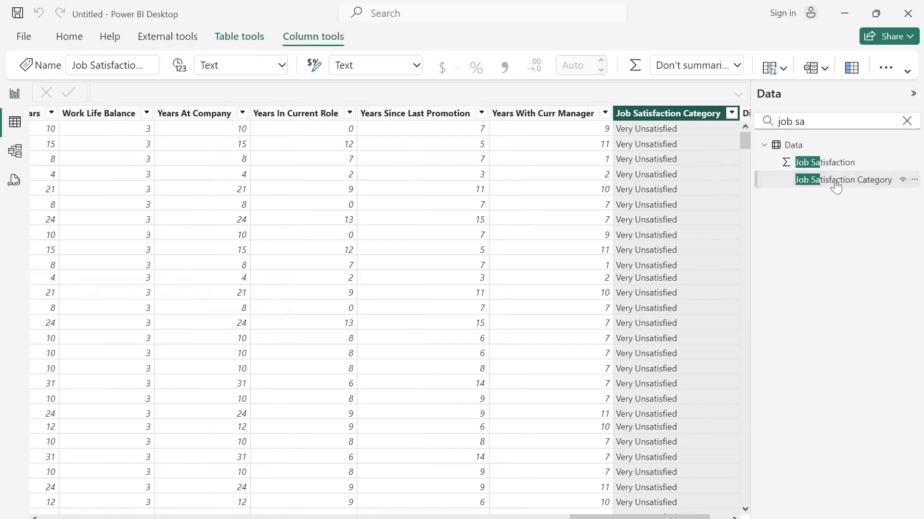
# Change the Job Satisfaction filter to the value 4 and check the matching Job Satisfaction Category entries.
pyautogui.click(826, 163)
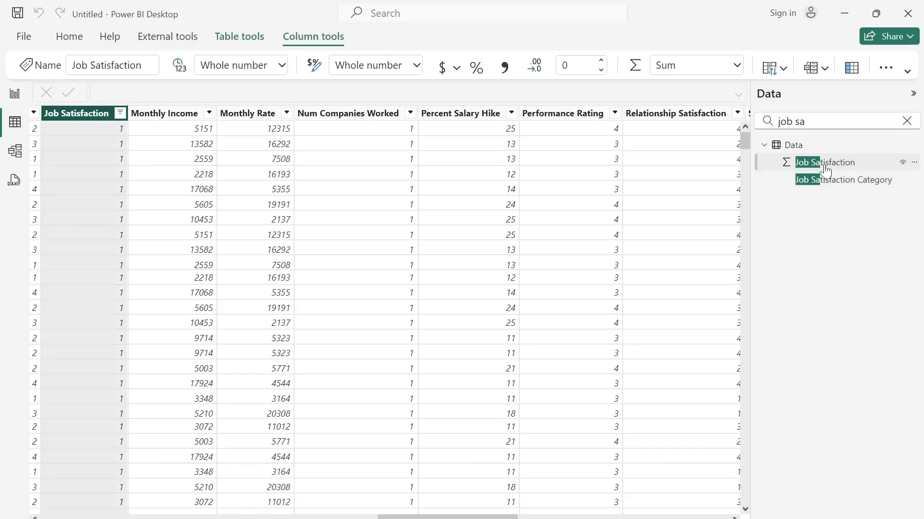
pyautogui.click(119, 114)
pyautogui.click(149, 268)
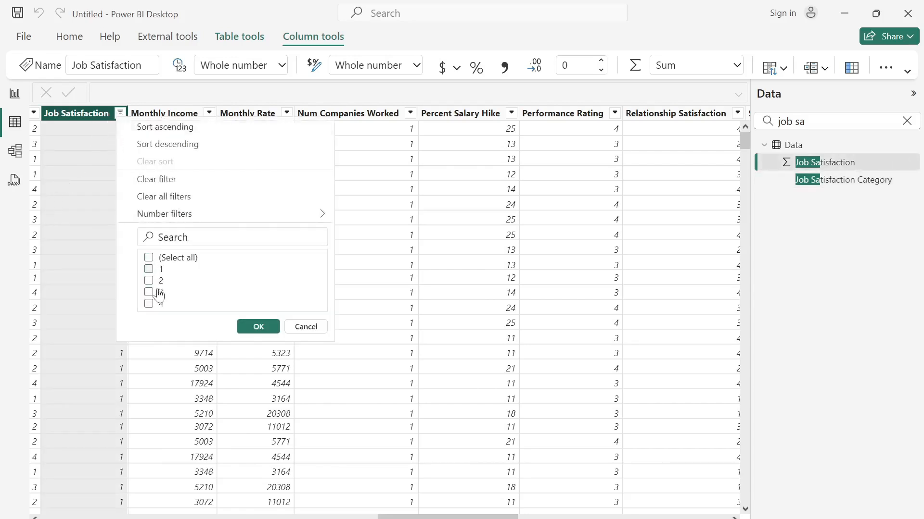
pyautogui.click(149, 304)
pyautogui.click(251, 327)
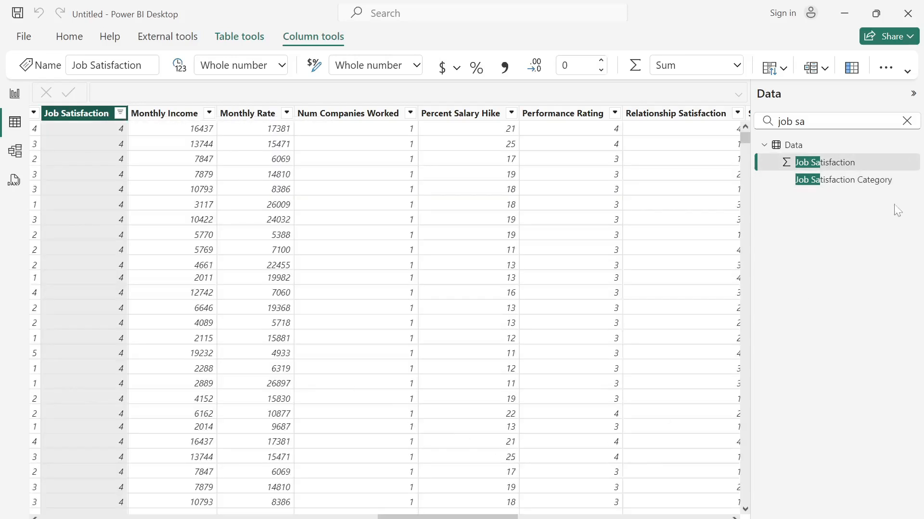
pyautogui.click(849, 180)
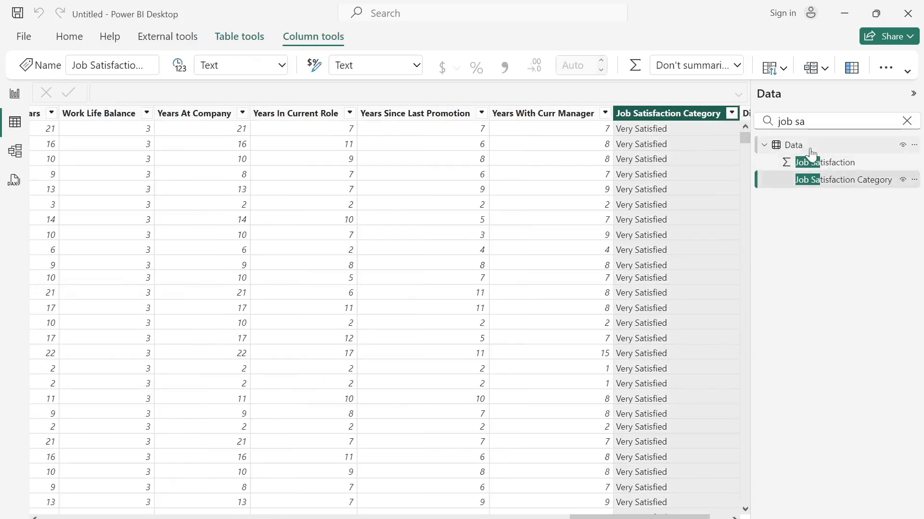
pyautogui.moveTo(640, 518); pyautogui.dragTo(670, 517)
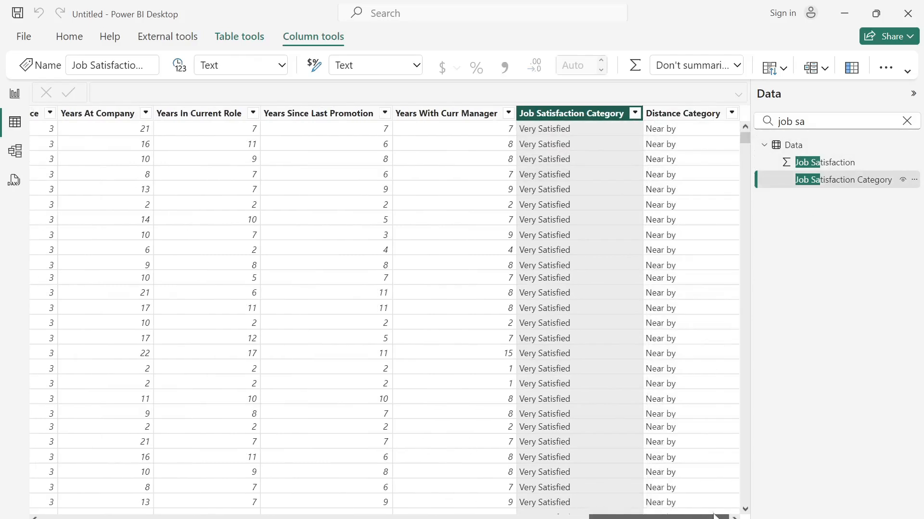
# Replace the field search with "distance" and go to the Distance From Home column.
pyautogui.press('BackSpace')
pyautogui.press('BackSpace')
pyautogui.press('BackSpace')
pyautogui.press('BackSpace')
pyautogui.press('BackSpace')
pyautogui.press('BackSpace')
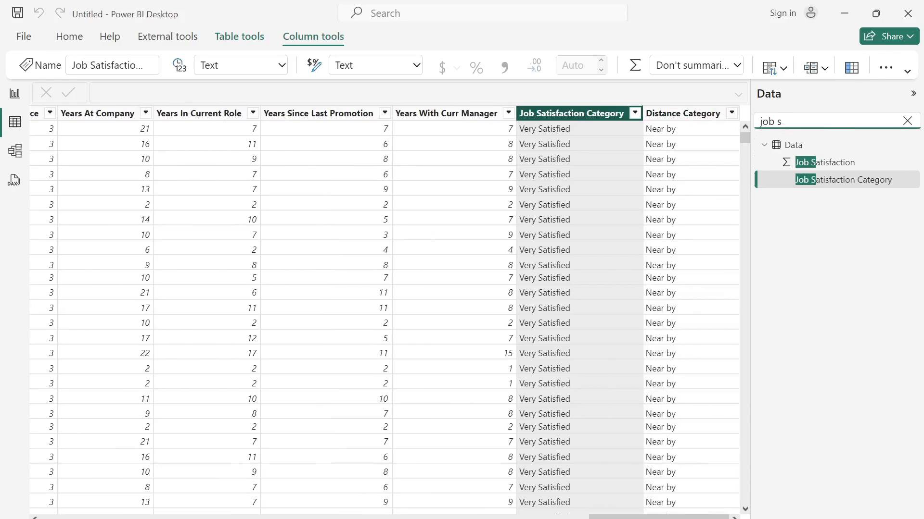
pyautogui.write('d')
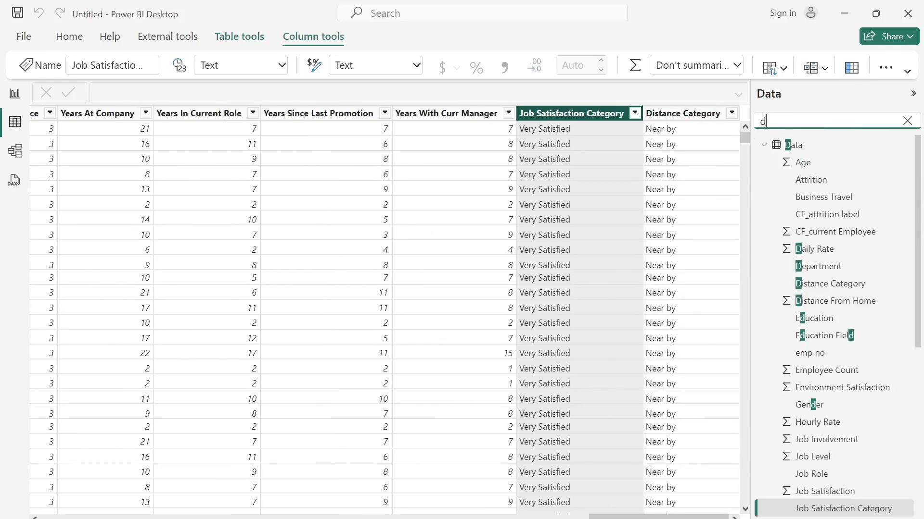
pyautogui.write('istance')
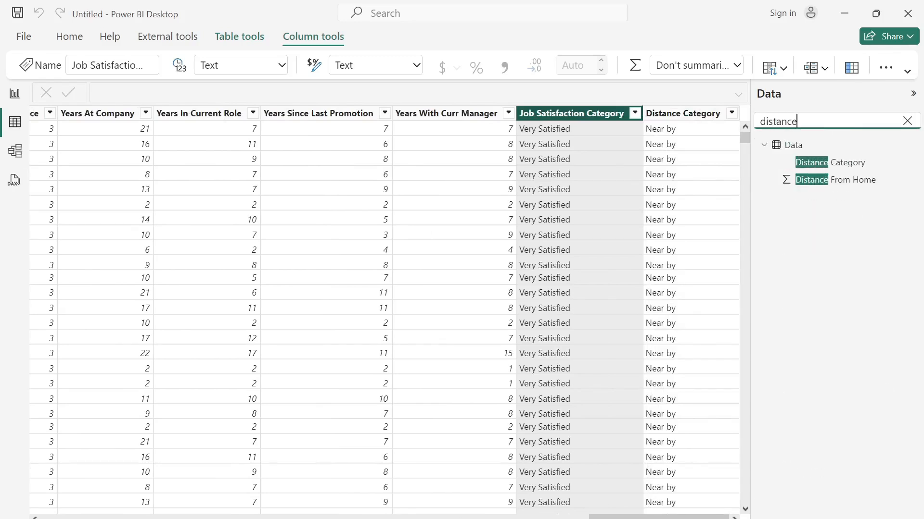
pyautogui.click(817, 180)
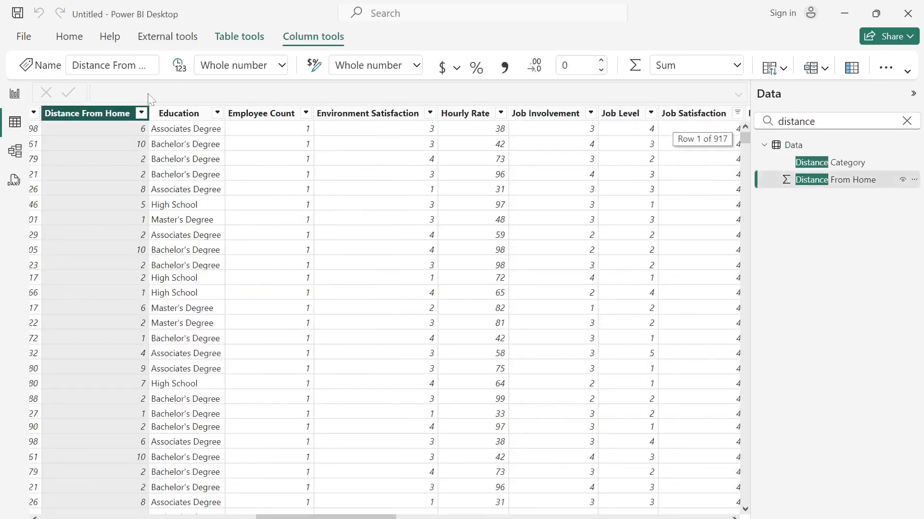
# Filter the Distance From Home column to only the value 4.
pyautogui.click(141, 113)
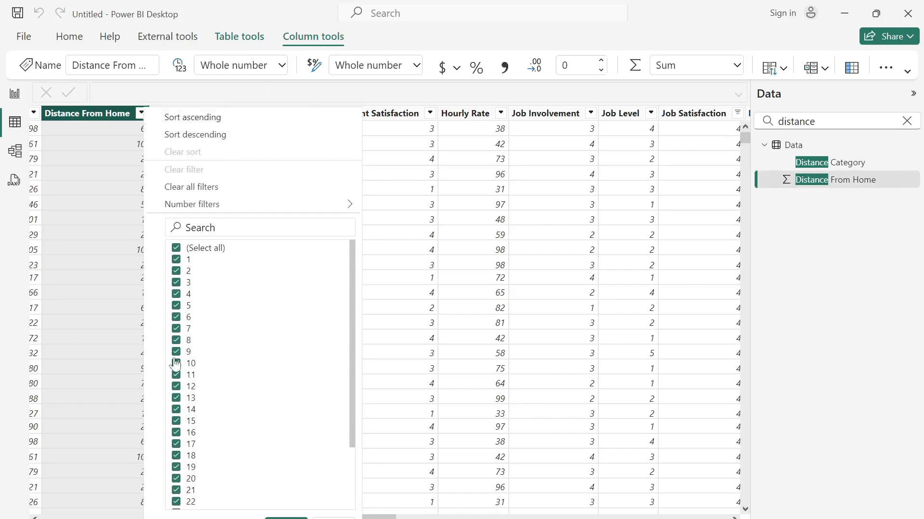
pyautogui.click(178, 248)
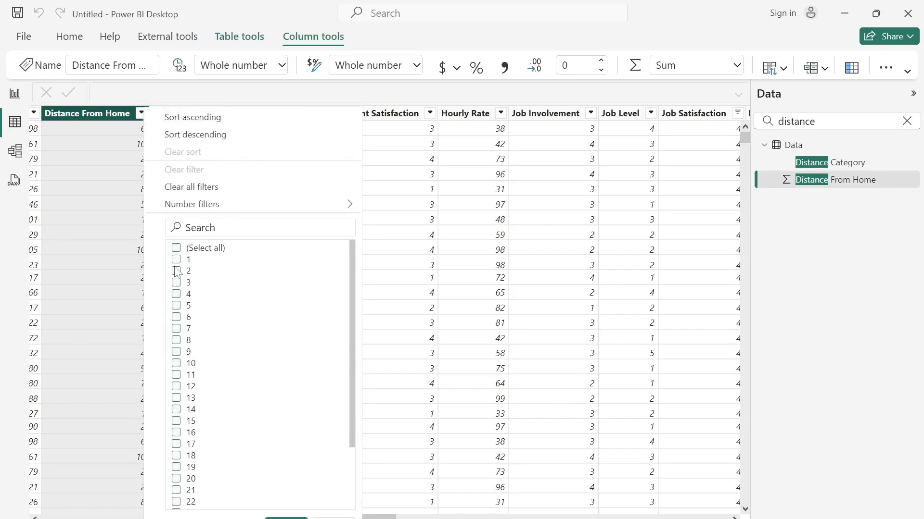
pyautogui.click(178, 294)
pyautogui.click(286, 518)
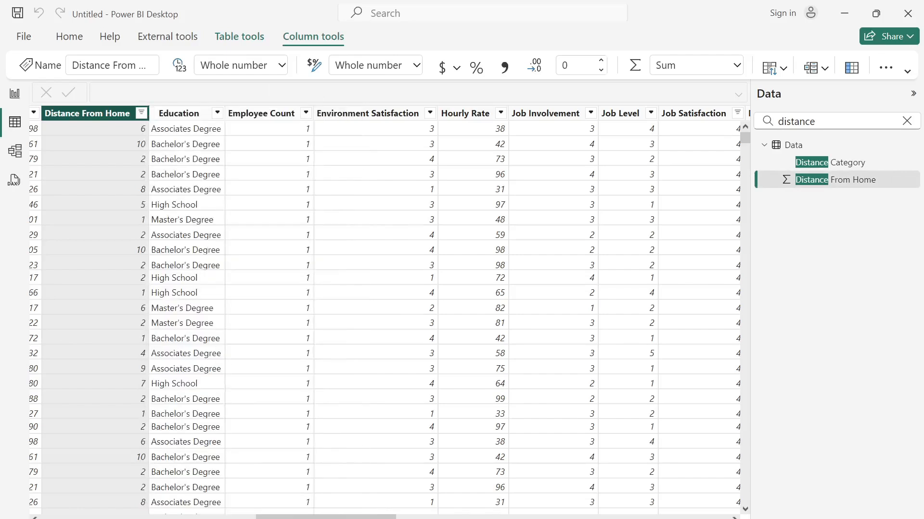
# Check the Distance Category entries for the filtered rows, and again with Distance From Home filtered to only 24.
pyautogui.click(857, 163)
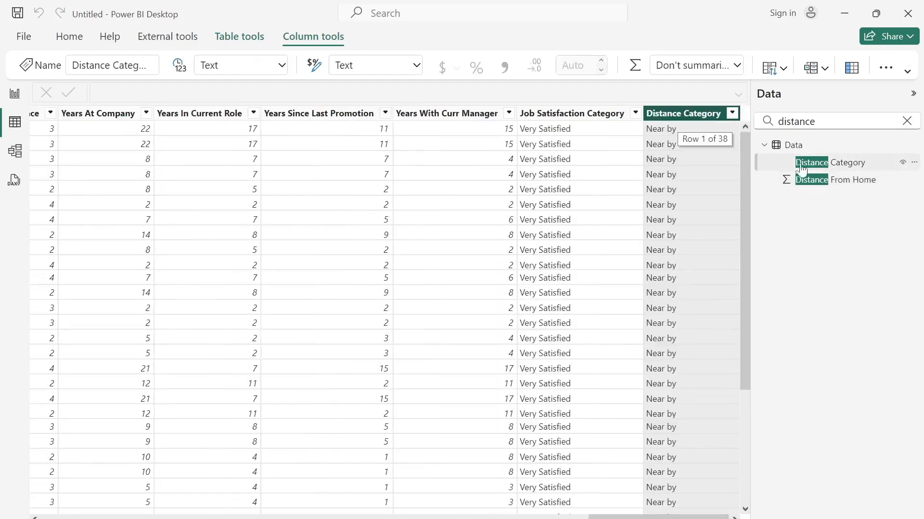
pyautogui.click(830, 185)
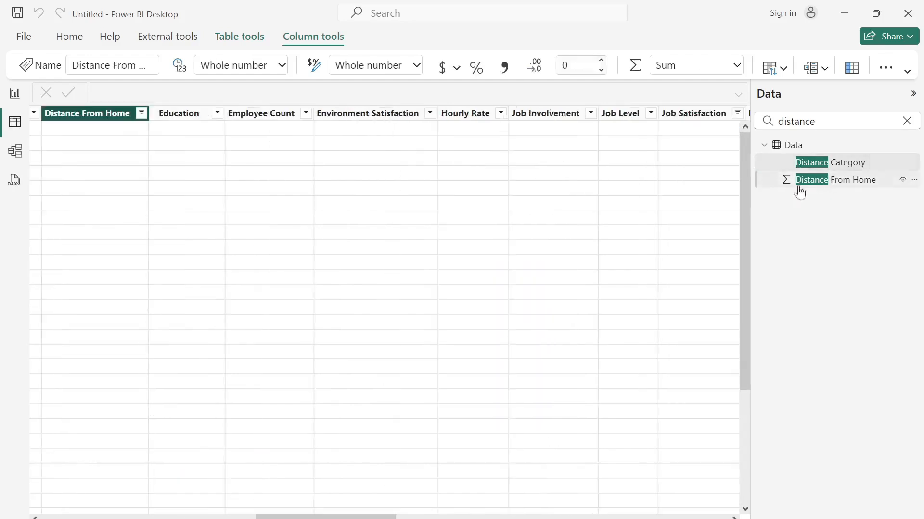
pyautogui.click(142, 116)
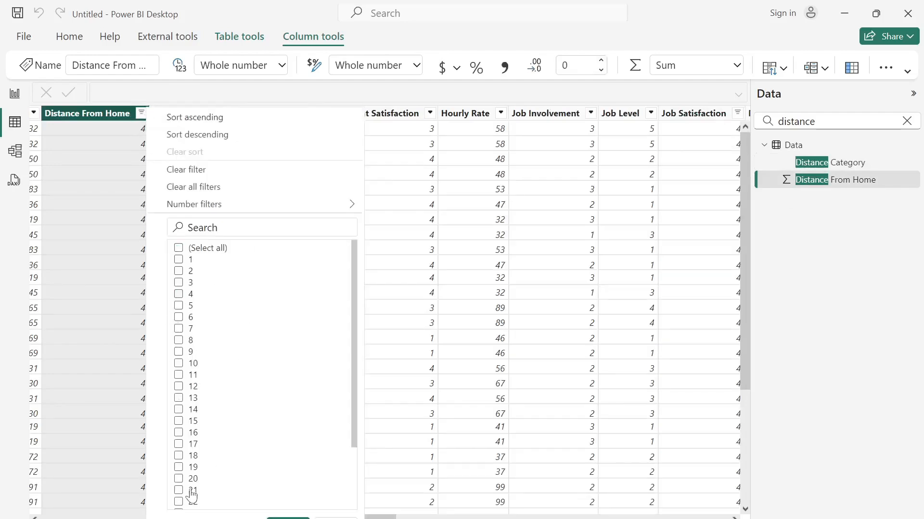
pyautogui.scroll(-3, 190, 493)
pyautogui.click(179, 453)
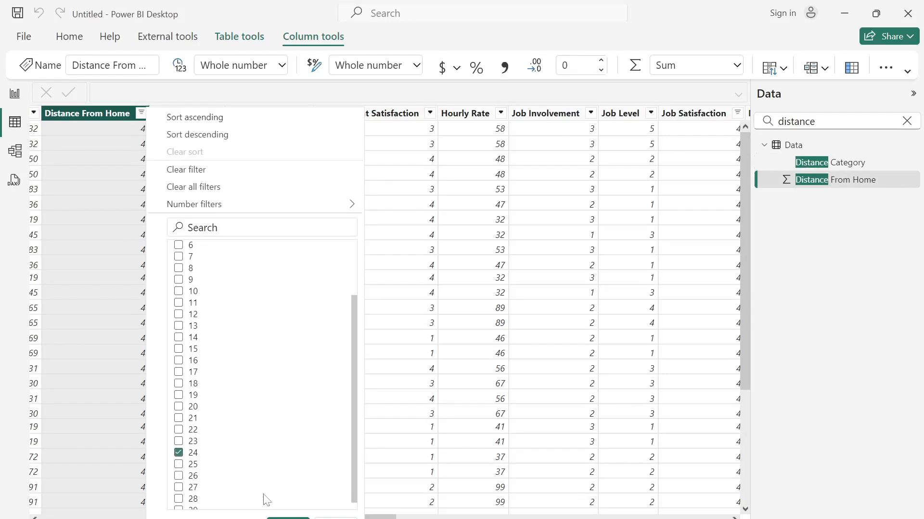
pyautogui.click(288, 518)
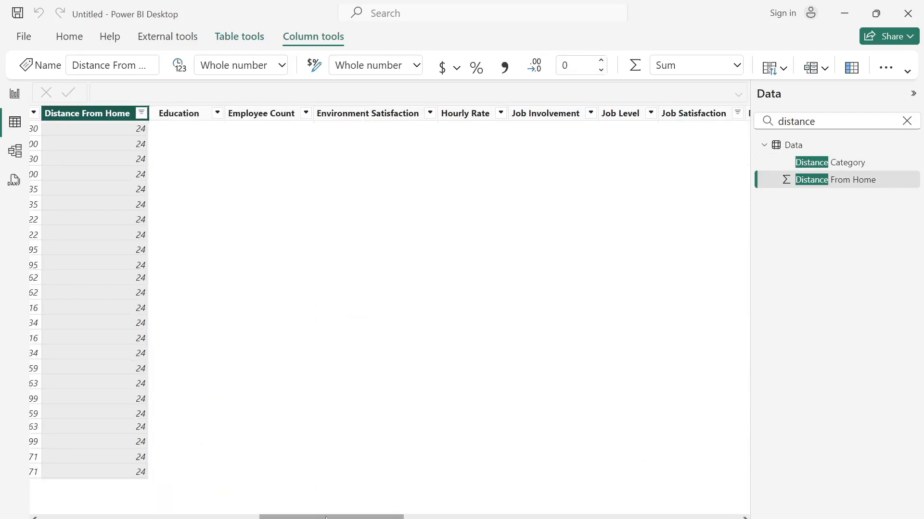
pyautogui.click(835, 166)
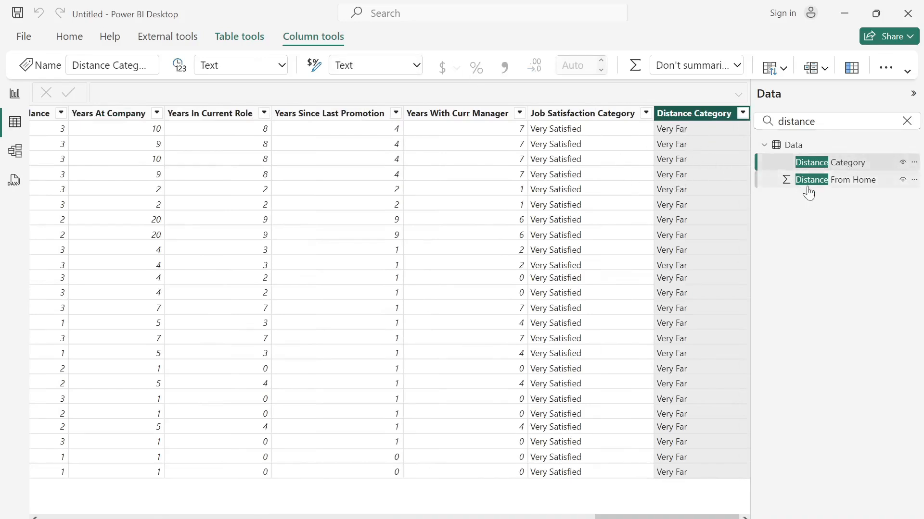
# Replace the field search with "yea" and go to the Years At Company column.
pyautogui.click(16, 96)
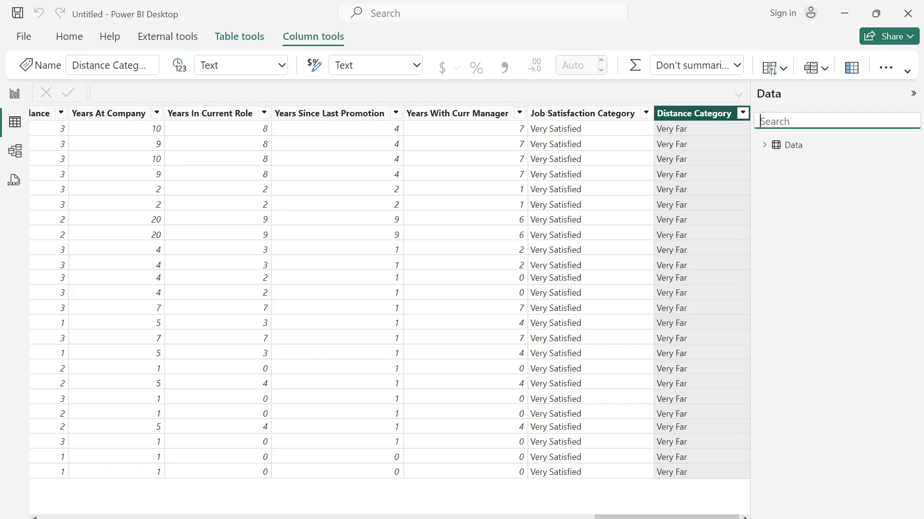
pyautogui.write('yea')
pyautogui.click(829, 196)
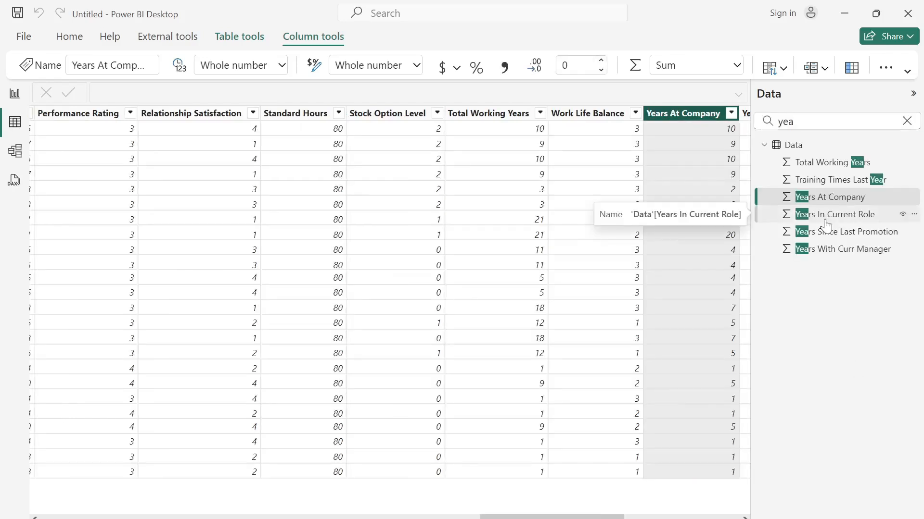
# Add a calculated column Age Band that uses SWITCH on Age with bands <=19, 20-29, 30-39, 40-49, 50-59 and >=60.
pyautogui.rightClick(826, 225)
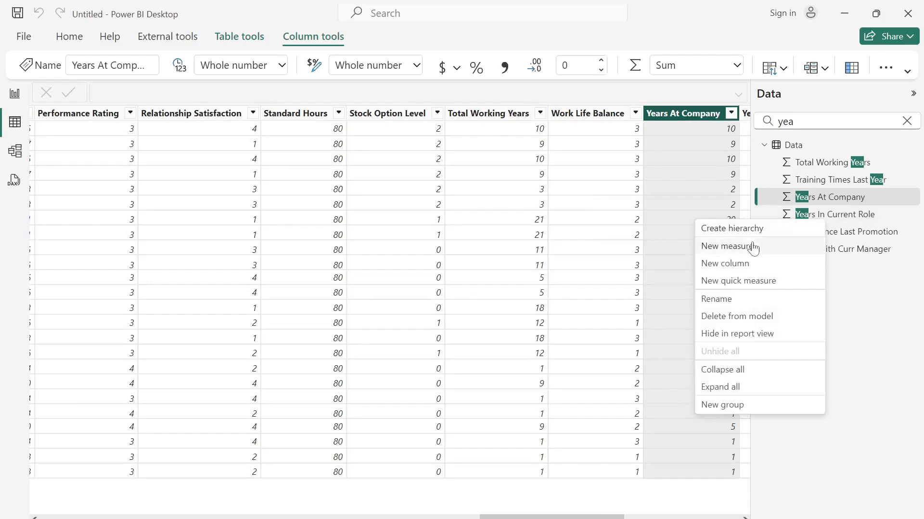
pyautogui.click(735, 264)
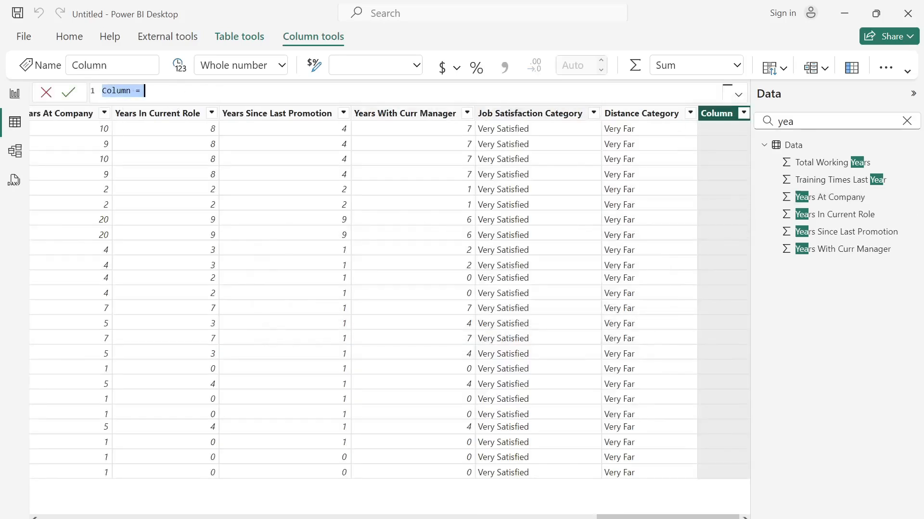
pyautogui.write('Age Band = SWITCH(     TRUE(),     [Age] <= 19, "<=19",     [Age] >= 20 && [Age] <= 29, "20-29",     [Age] >= 30 && [Age] <= 39, "30-39",     [Age] >= 40 && [Age] <= 49, "40-49",     [Age] >= 50 && [Age] <= 59, "50-59",     [Age] >= 60, ">=60" )')
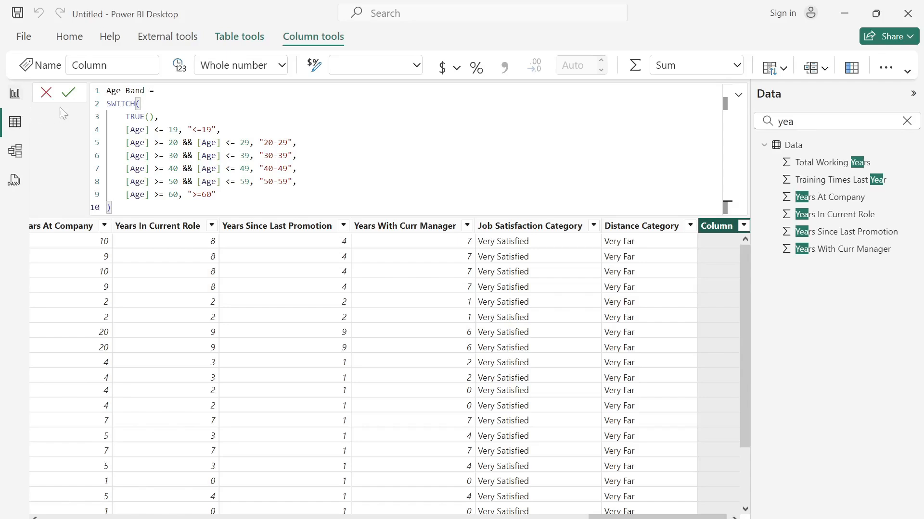
pyautogui.click(69, 92)
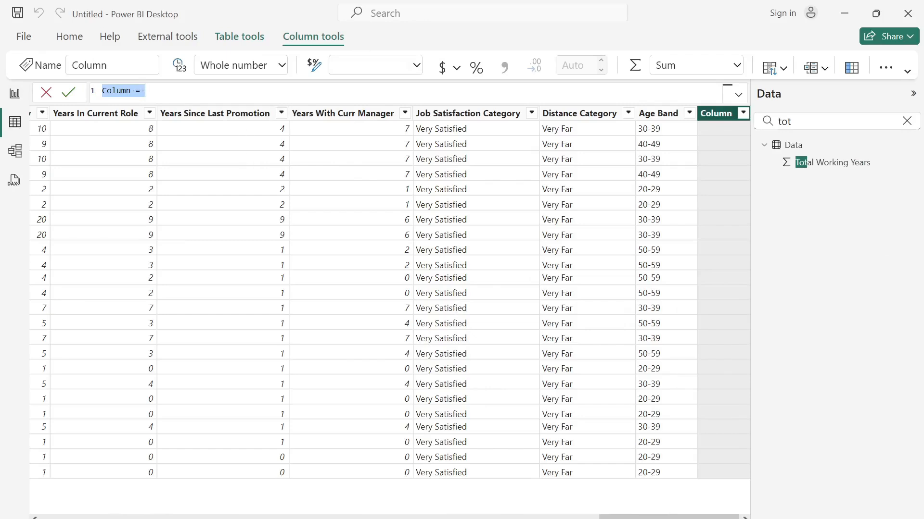
# Define the new calculated column Years in Company Band with SWITCH on Total Working Years: 0-10, 11-20, 21-30 and >30.
pyautogui.write('Years in Company Band = SWITCH(     TRUE(),     [Total Working Years] >= 0 && [Total Working Years] <= 10, "0-10",     [Total Working Years] >= 11 && [Total Working Years] <= 20, "11-20",     [Total Working Years] >= 21 && [Total Working Years] <= 30, "21-30",     [Total Working Years] > 30, ">30" )')
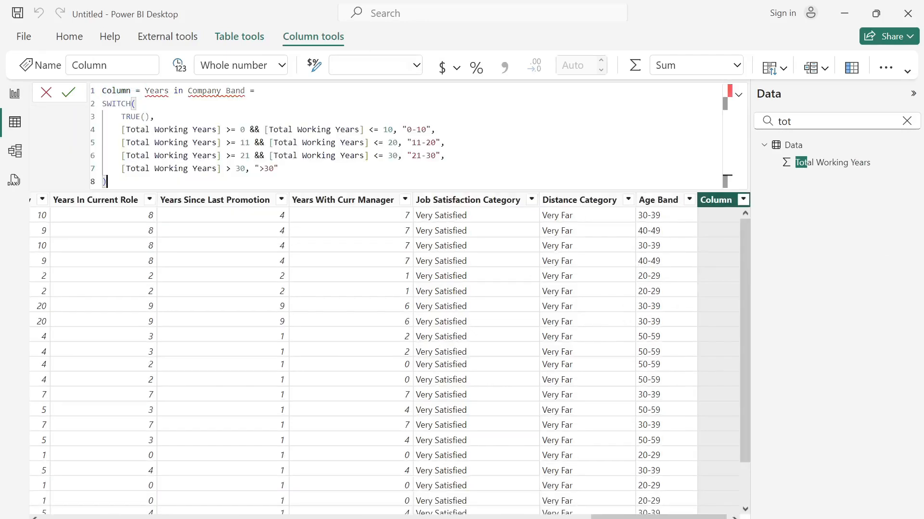
pyautogui.click(145, 91)
pyautogui.press('BackSpace')
pyautogui.press('BackSpace')
pyautogui.press('BackSpace')
pyautogui.press('BackSpace')
pyautogui.press('BackSpace')
pyautogui.press('BackSpace')
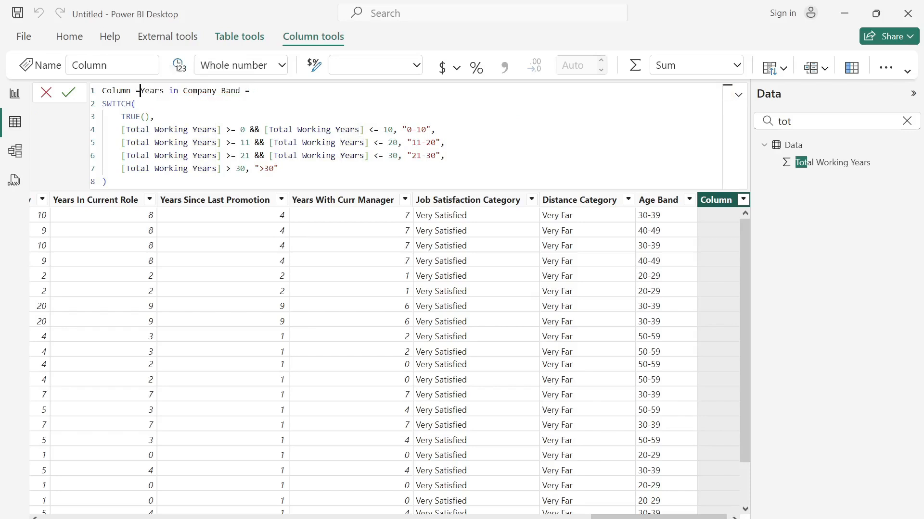
pyautogui.press('BackSpace')
pyautogui.press('BackSpace')
pyautogui.press('BackSpace')
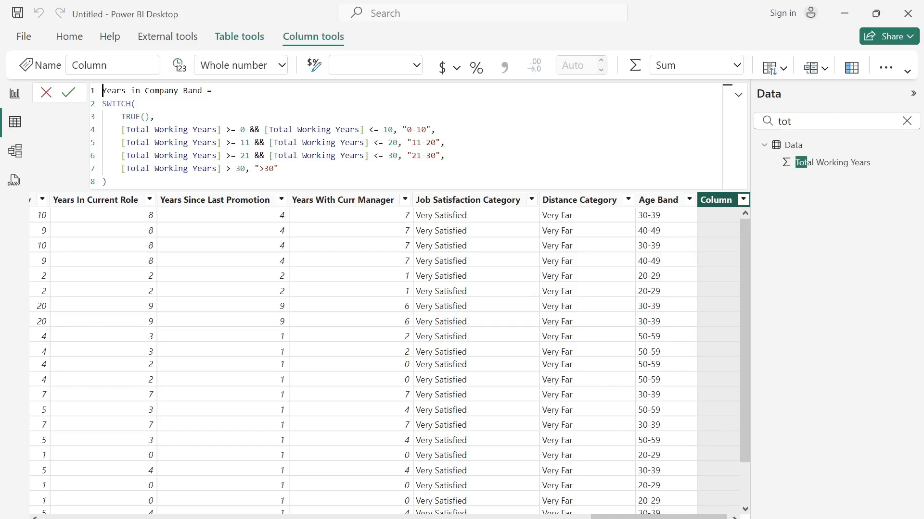
pyautogui.click(67, 93)
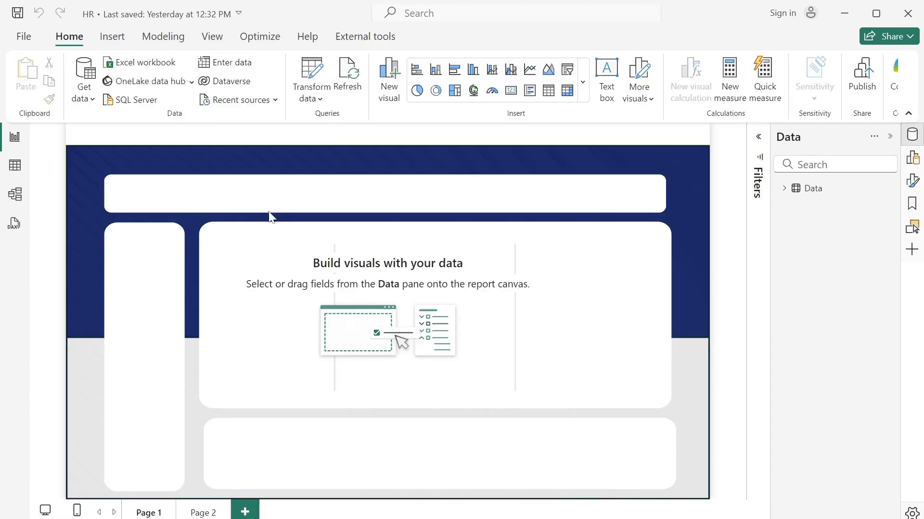
# Create an empty table named _Measures and load it into the model.
pyautogui.click(223, 64)
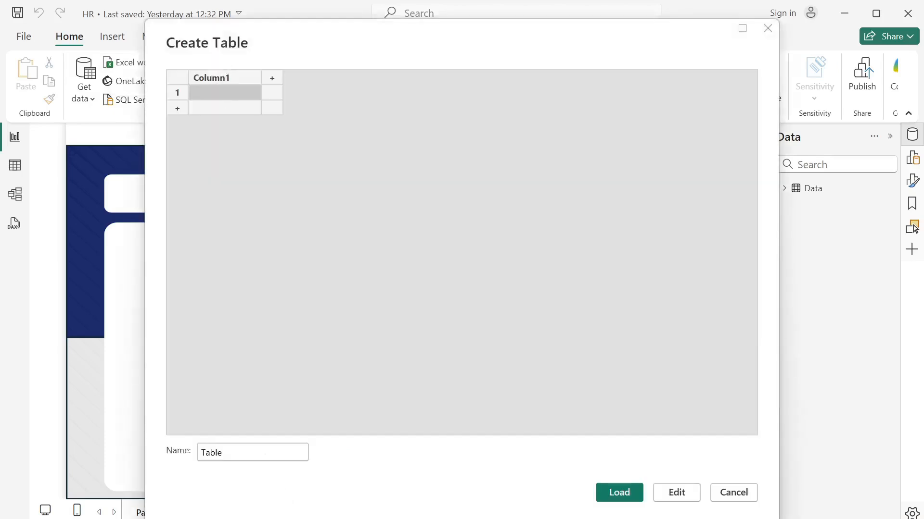
pyautogui.click(264, 453)
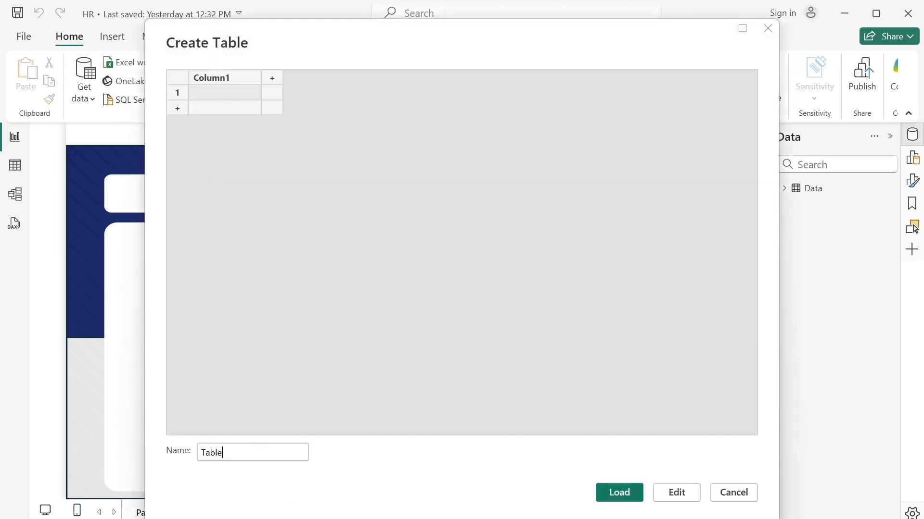
pyautogui.press('BackSpace')
pyautogui.press('BackSpace')
pyautogui.press('BackSpace')
pyautogui.press('BackSpace')
pyautogui.press('BackSpace')
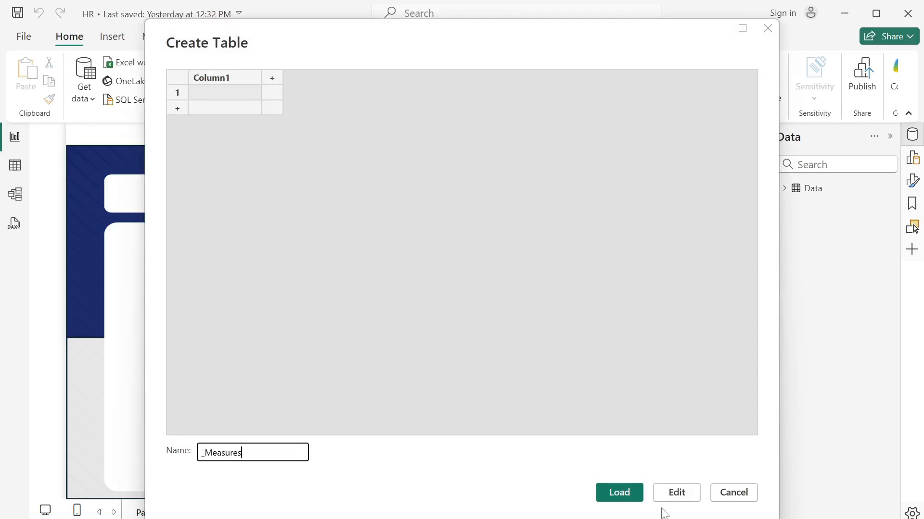
pyautogui.click(625, 496)
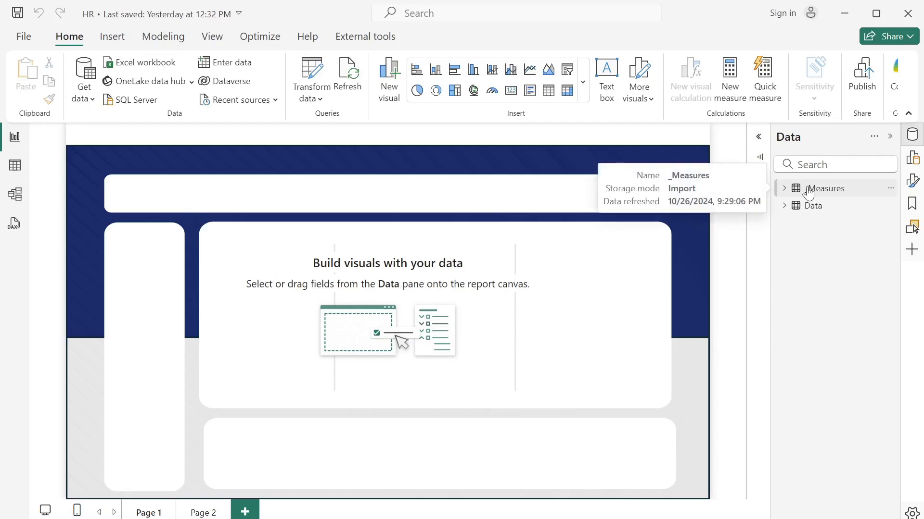
# Check the emp no column in the Data table and add the measure Total Employees = COUNT(Data[emp no]) to _Measures.
pyautogui.click(24, 173)
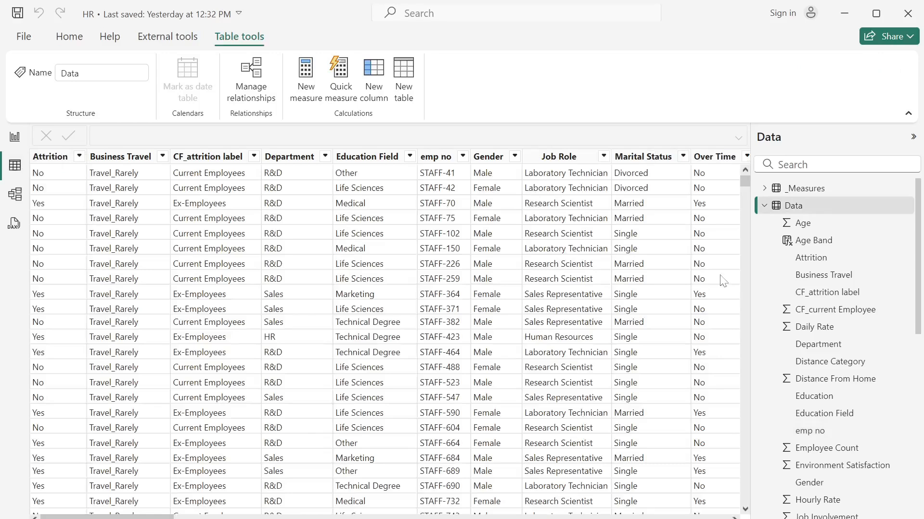
pyautogui.click(444, 161)
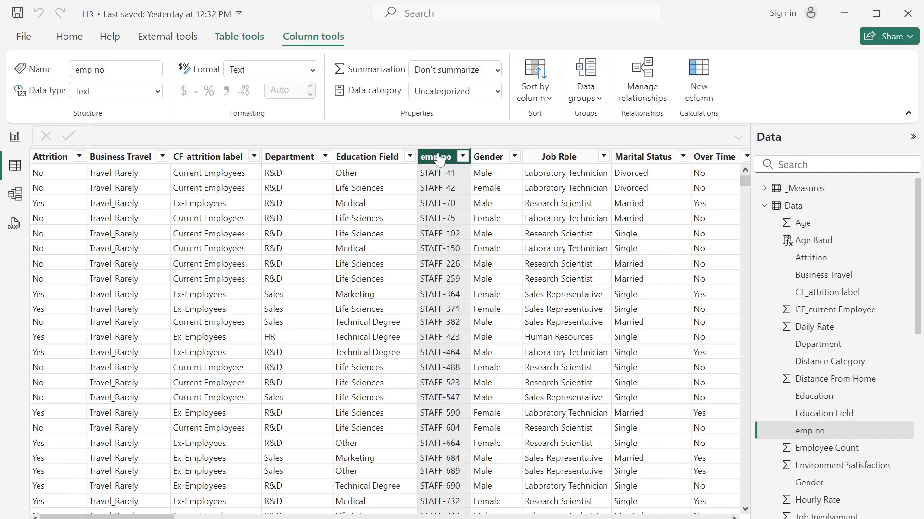
pyautogui.rightClick(809, 191)
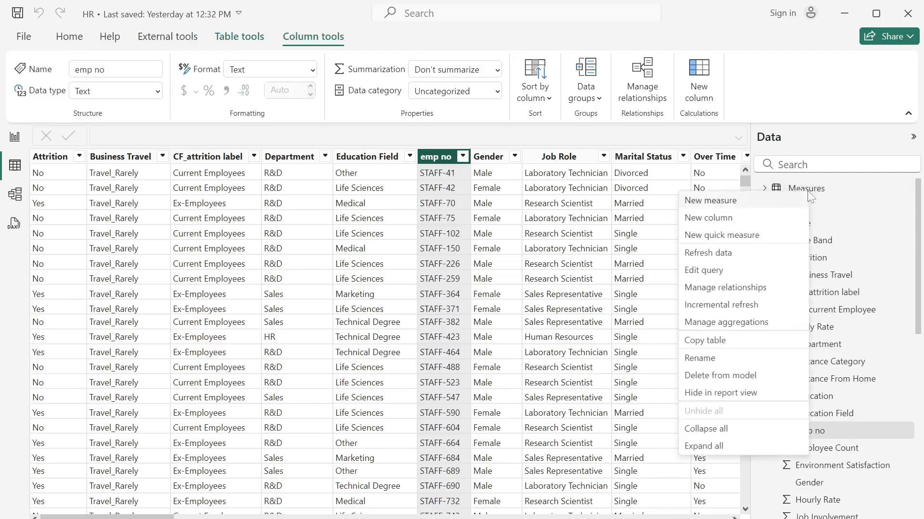
pyautogui.click(731, 201)
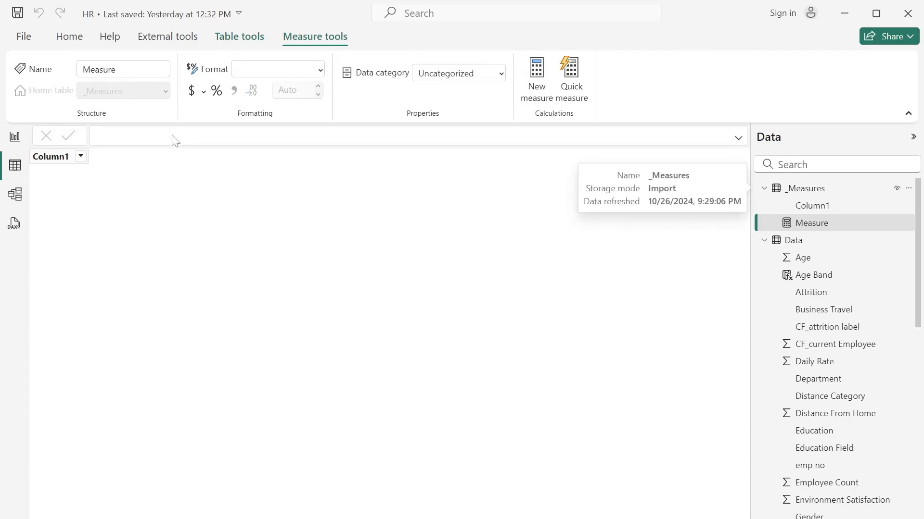
pyautogui.write('To')
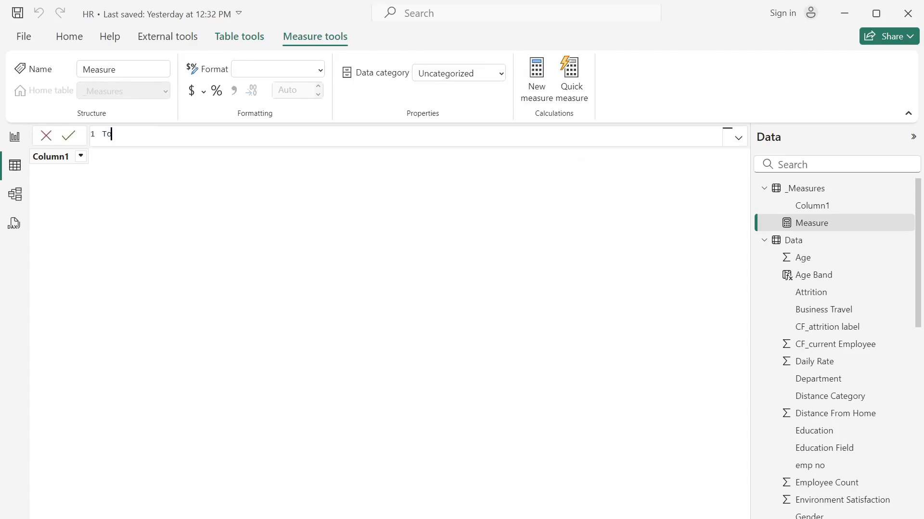
pyautogui.write('tal Employees = count')
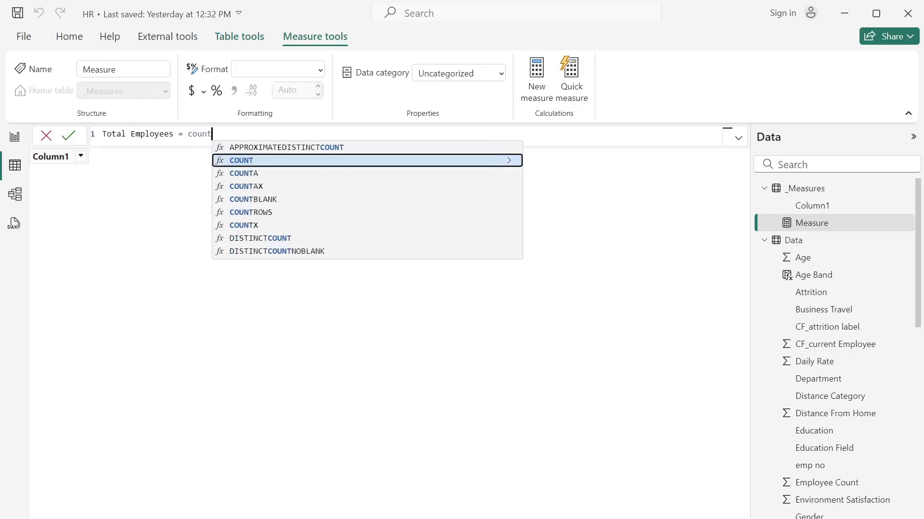
pyautogui.press('Tab')
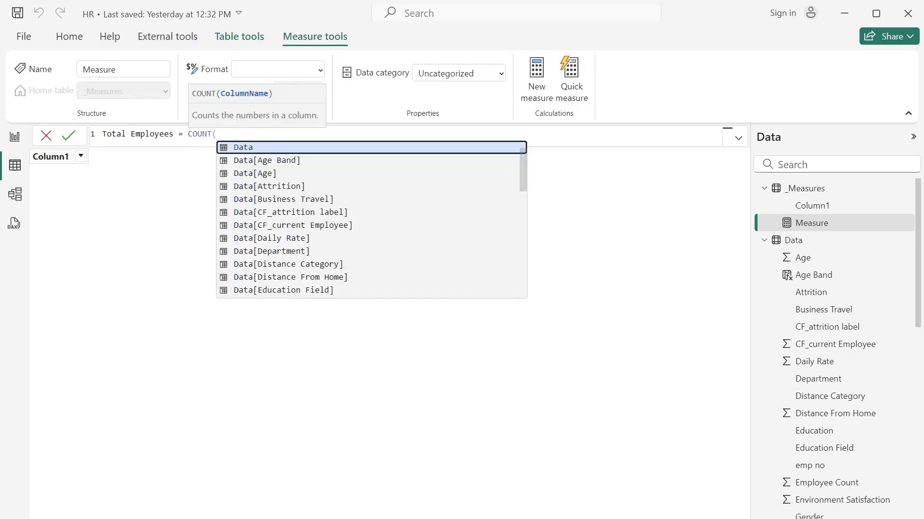
pyautogui.write('EM')
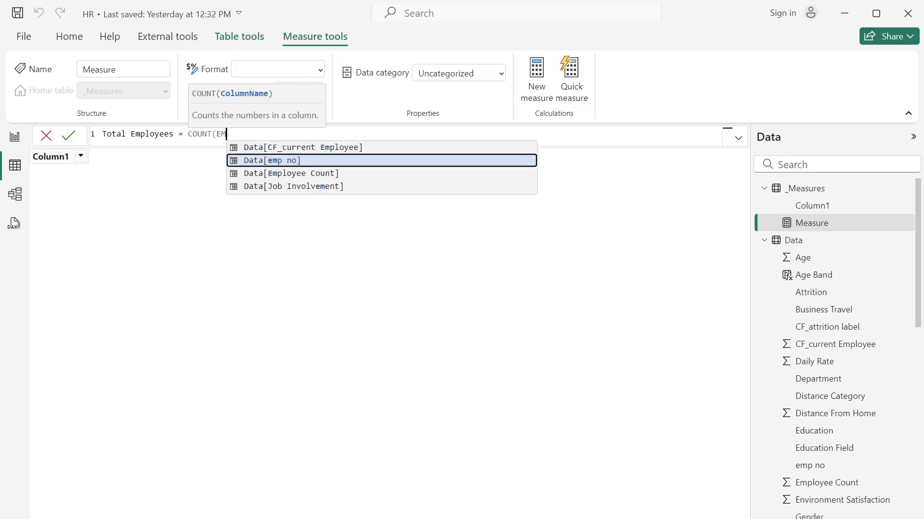
pyautogui.press('Tab')
pyautogui.write(')')
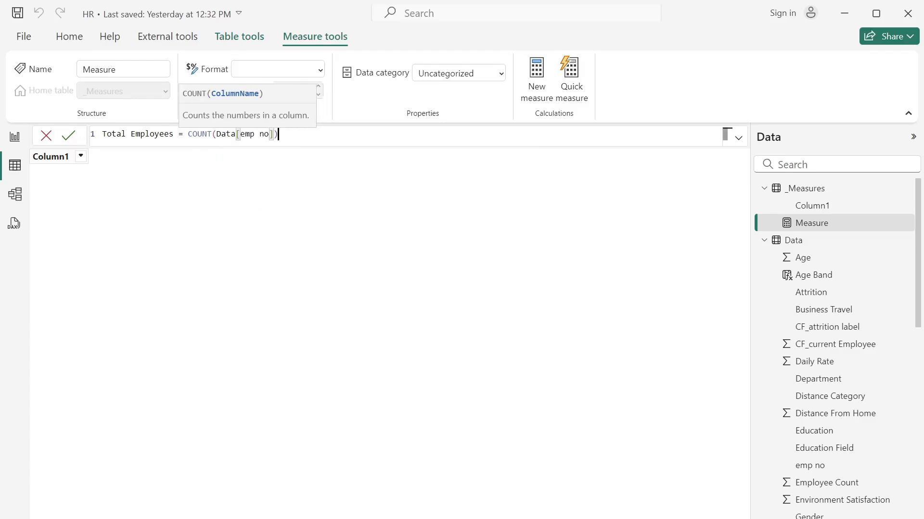
pyautogui.press('Return')
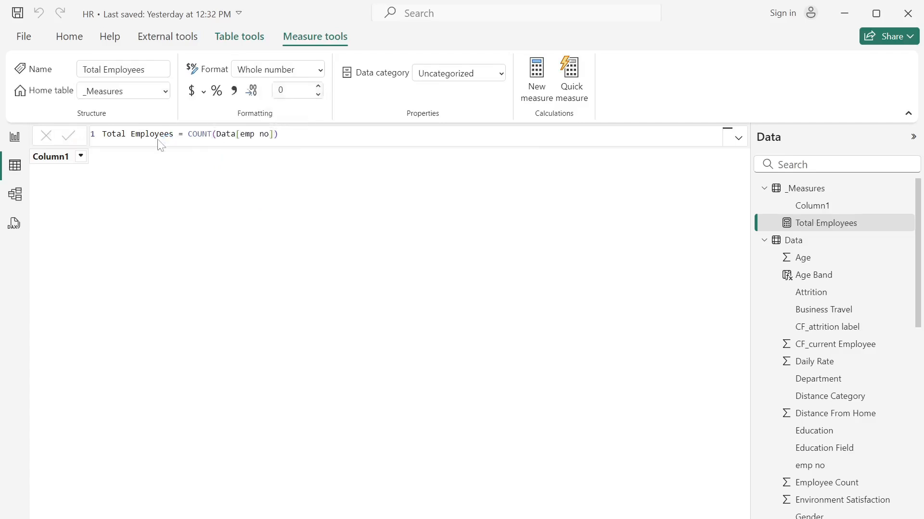
# Place the Total Employees measure as a card on report Page 1 and shrink it to fit the white header band.
pyautogui.click(14, 137)
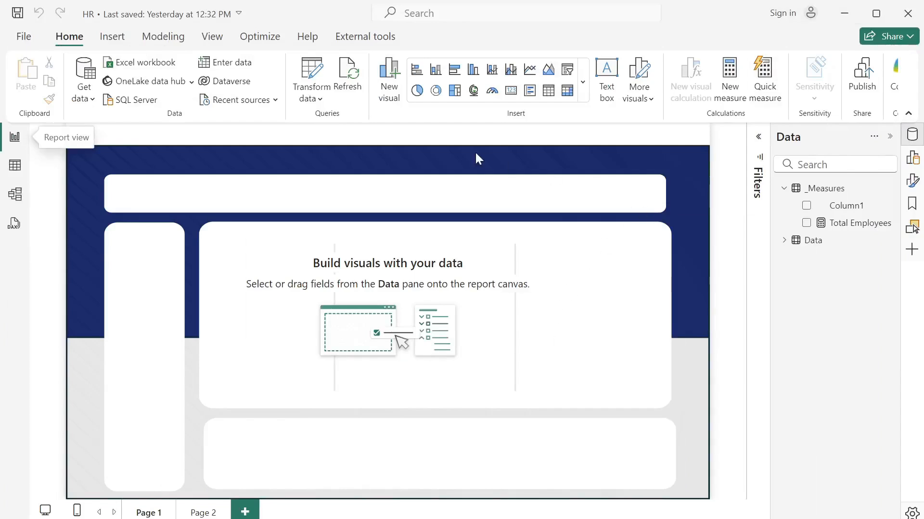
pyautogui.moveTo(833, 225); pyautogui.dragTo(226, 210)
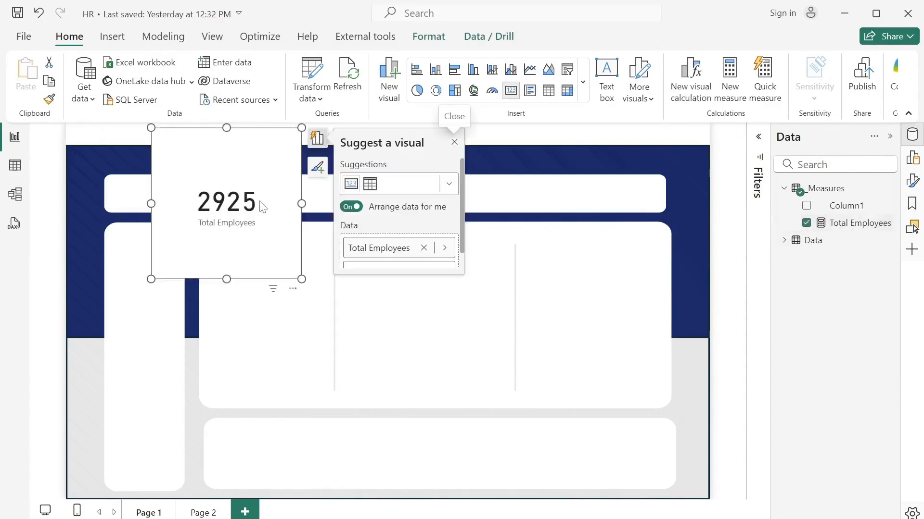
pyautogui.moveTo(299, 279); pyautogui.dragTo(217, 212)
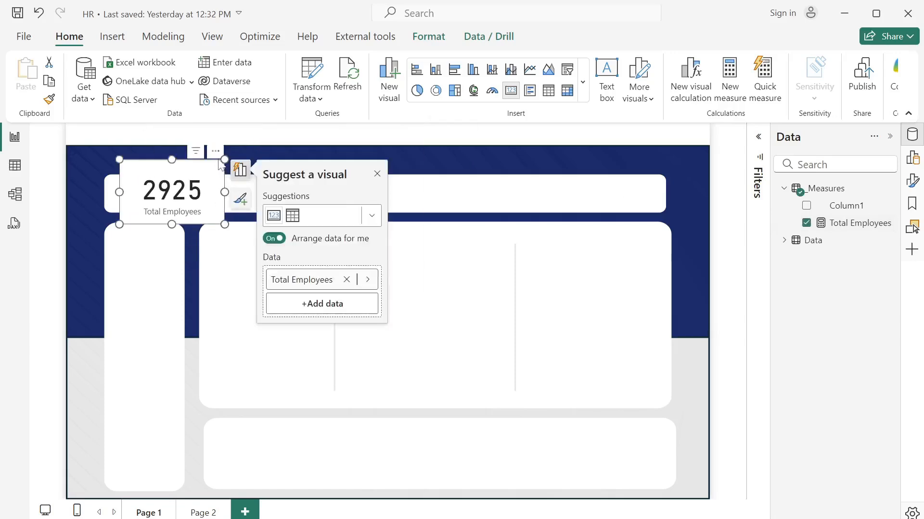
pyautogui.moveTo(223, 159); pyautogui.dragTo(218, 195)
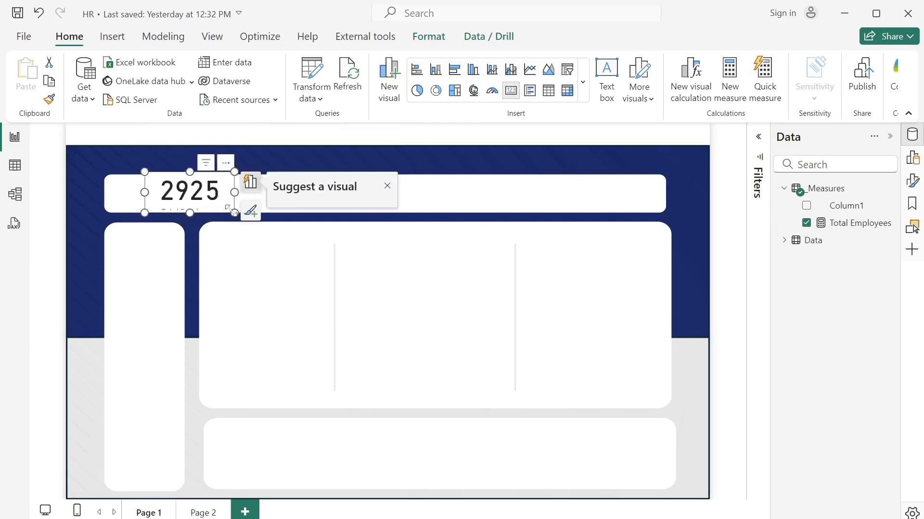
# Check the Attrition column's values in the Data table and add the _Measures measure Attrition = CALCULATE(COUNT(Data[Attrition]), FILTER(Data,Data[Attrition] ="Yes")).
pyautogui.click(15, 165)
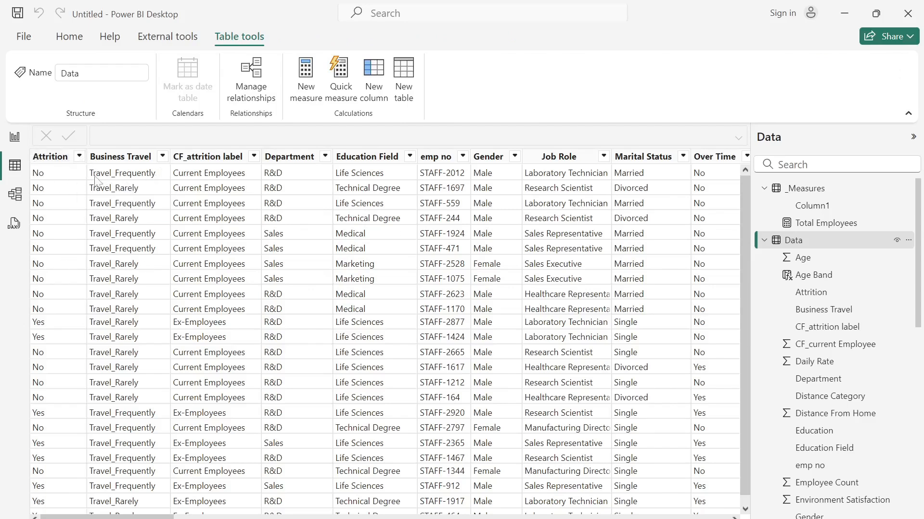
pyautogui.click(78, 158)
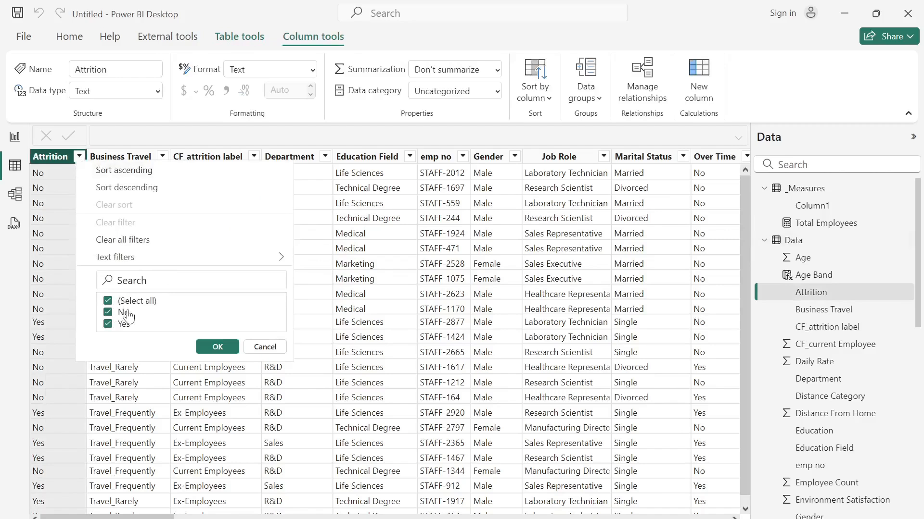
pyautogui.click(256, 352)
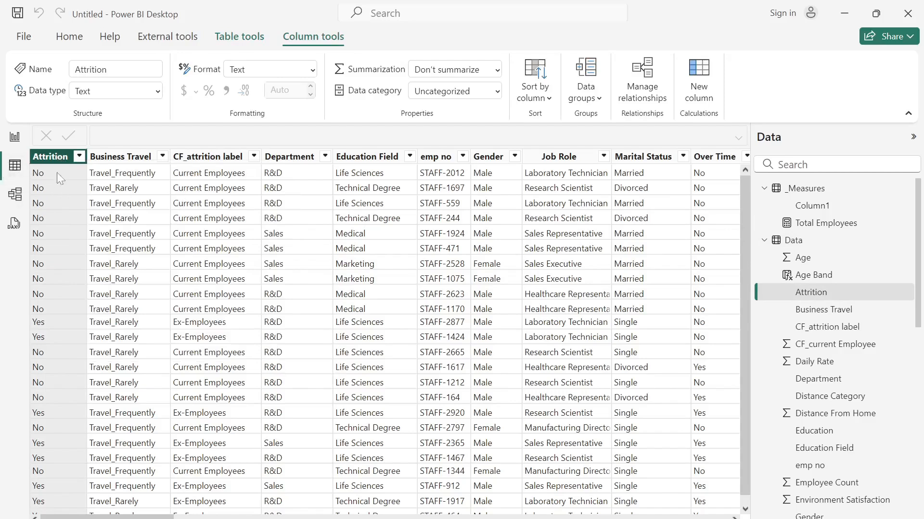
pyautogui.rightClick(808, 192)
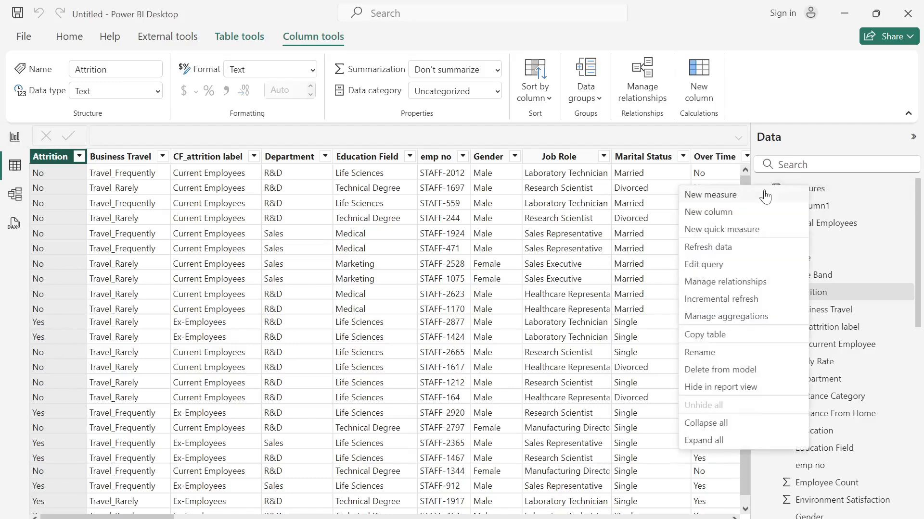
pyautogui.press('Escape')
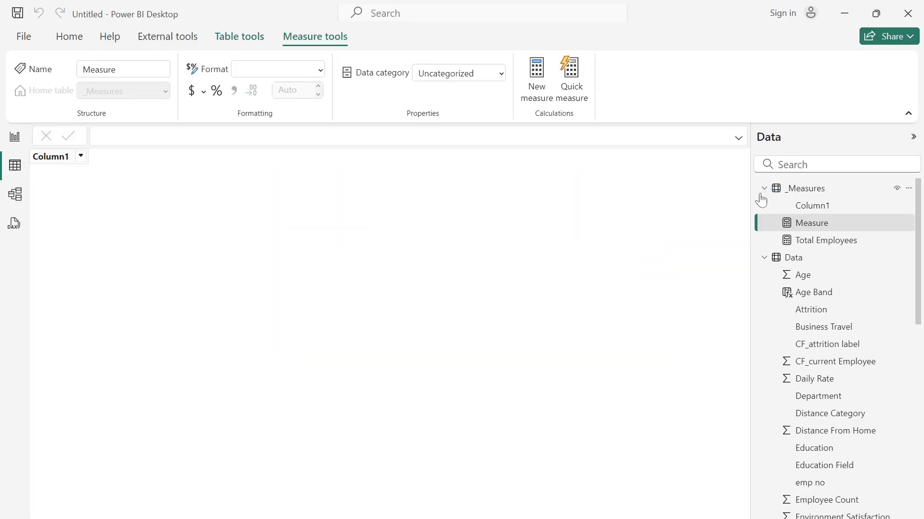
pyautogui.write('Attrition = CALCULATE(COUNT(Data[Attrition]), FILTER(Data,Data[Attrition] ="Yes"))')
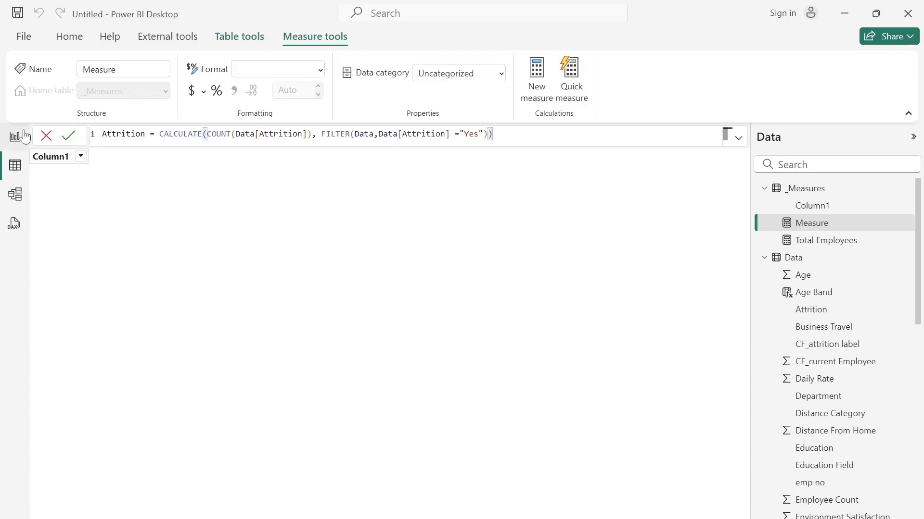
pyautogui.click(70, 136)
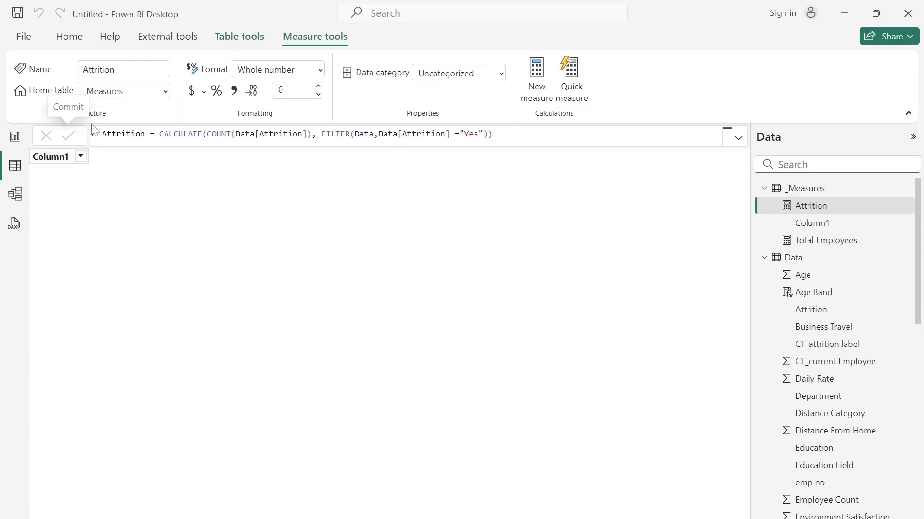
# Add the measure Attrition Rate = DIVIDE([Attrition],[Total Employees],0) to the _Measures table.
pyautogui.rightClick(820, 241)
pyautogui.click(749, 251)
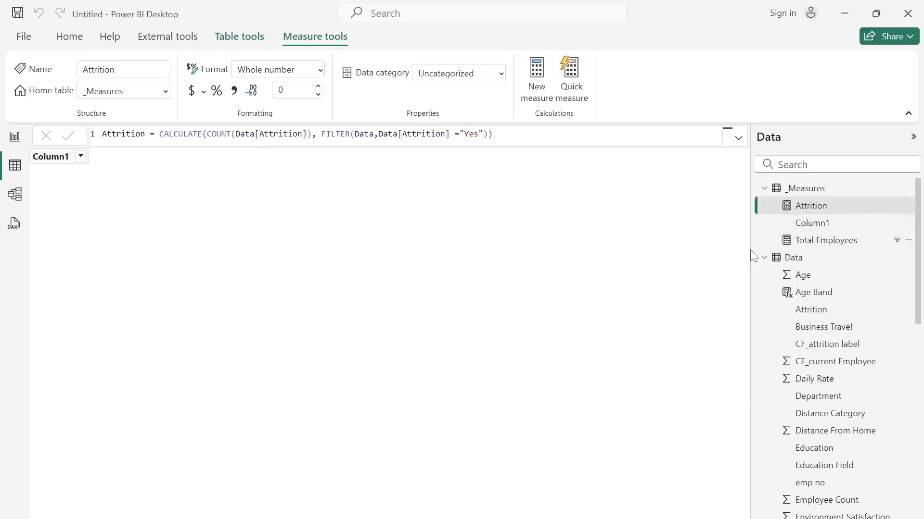
pyautogui.write('Attrition Rate = DIVIDE([Attrition],[Total Employees],0)')
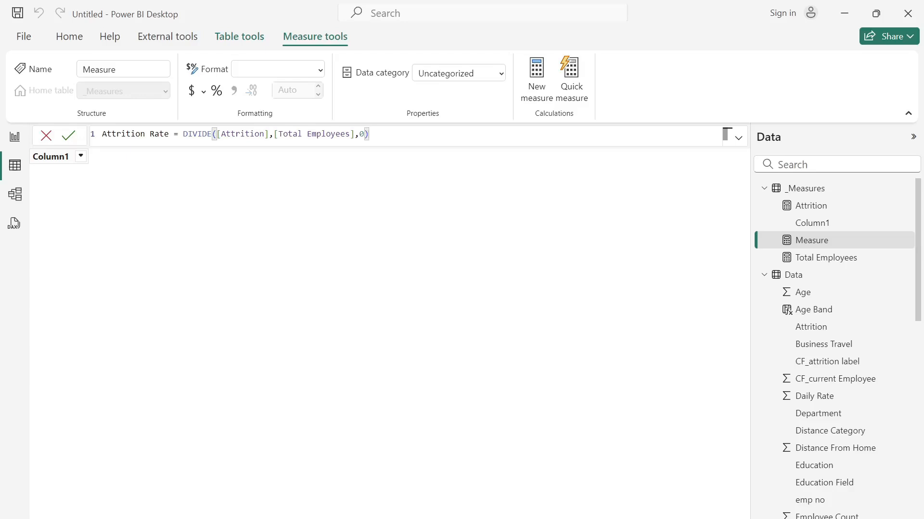
pyautogui.click(69, 135)
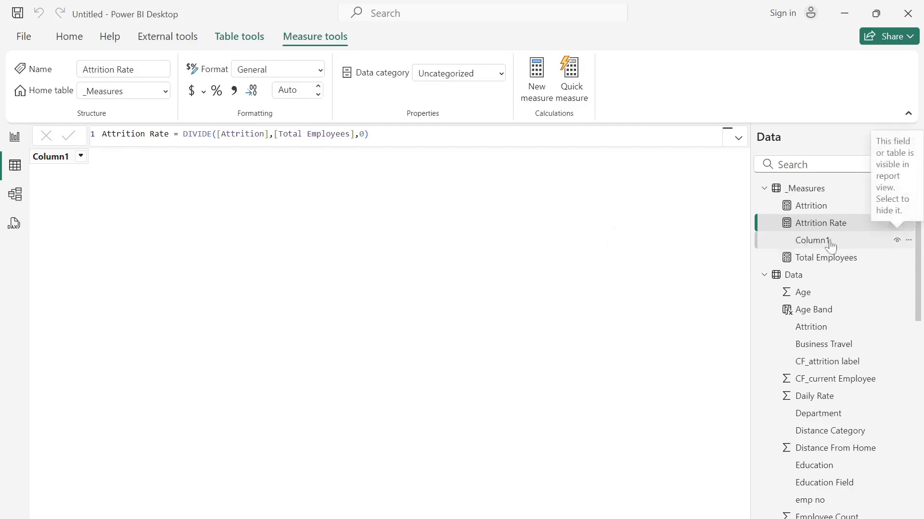
# Delete the empty Column1 from the _Measures table.
pyautogui.click(907, 240)
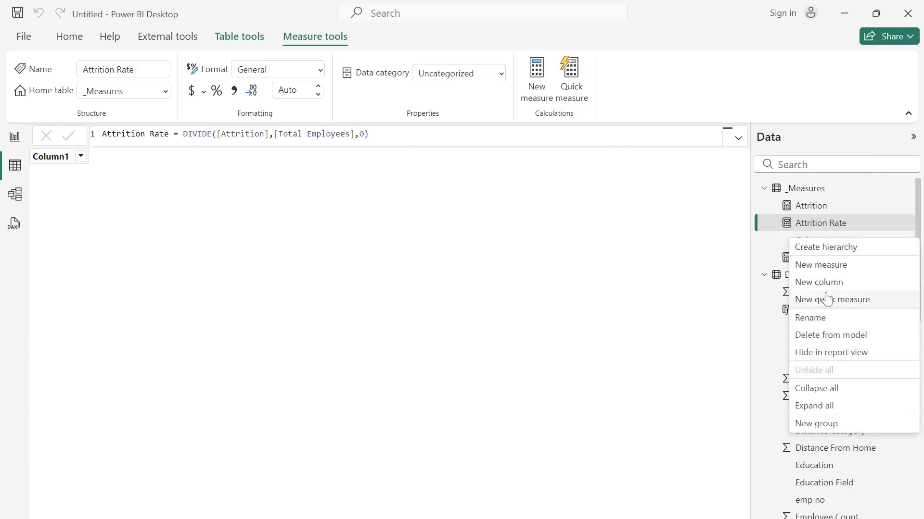
pyautogui.click(840, 335)
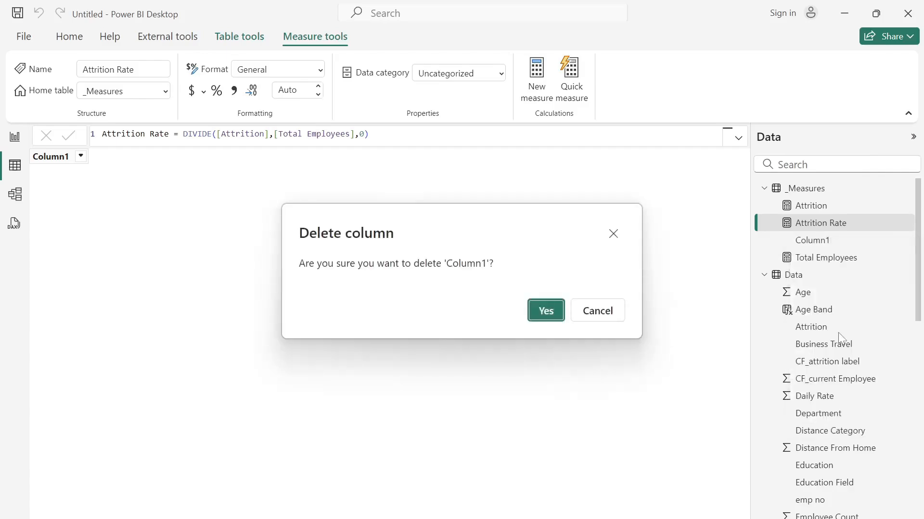
pyautogui.click(552, 311)
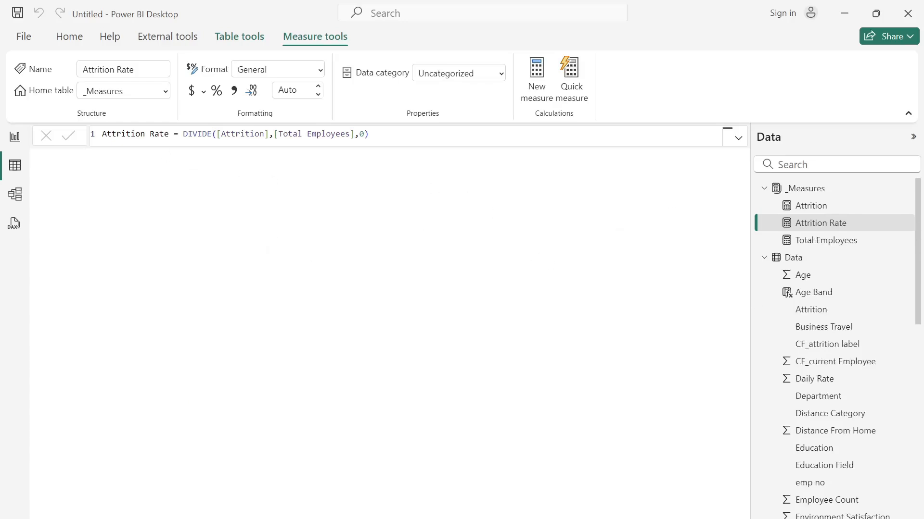
# Set the Total Employees card's callout value font size to 25 and its category label font size to 10 on report Page 1.
pyautogui.click(16, 140)
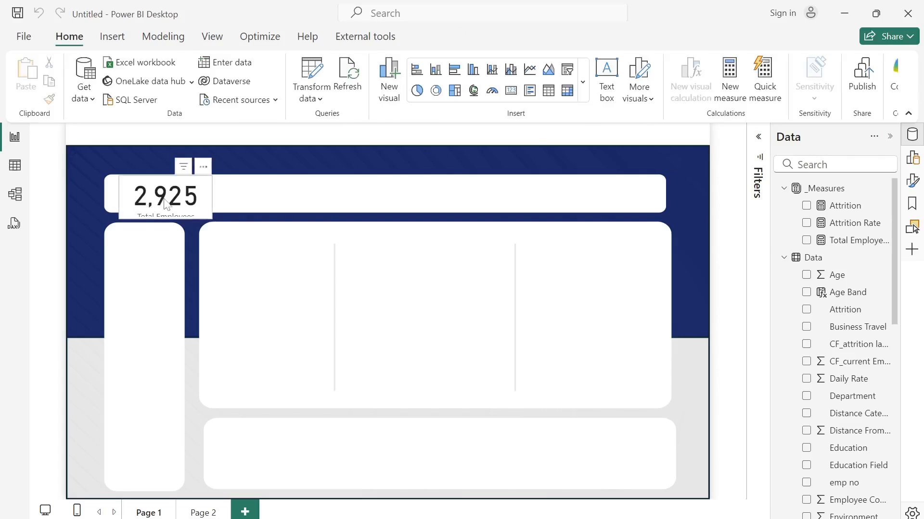
pyautogui.click(189, 210)
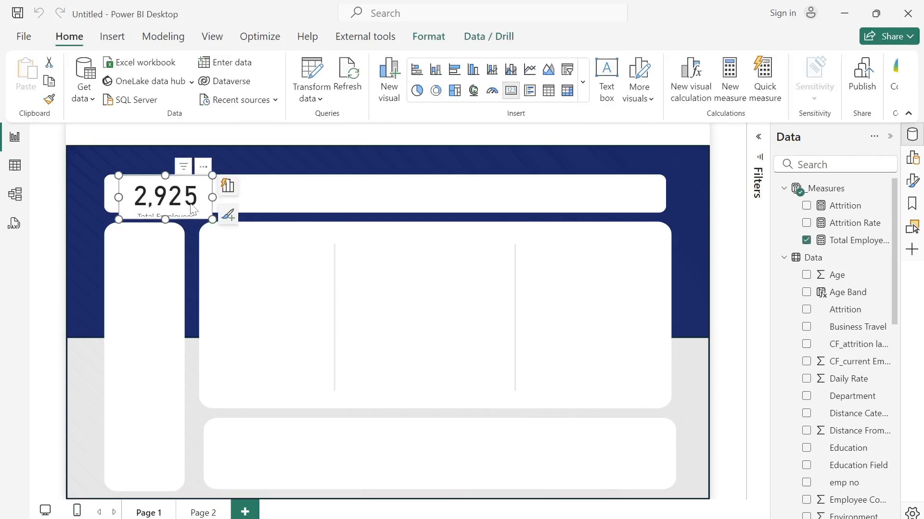
pyautogui.click(912, 181)
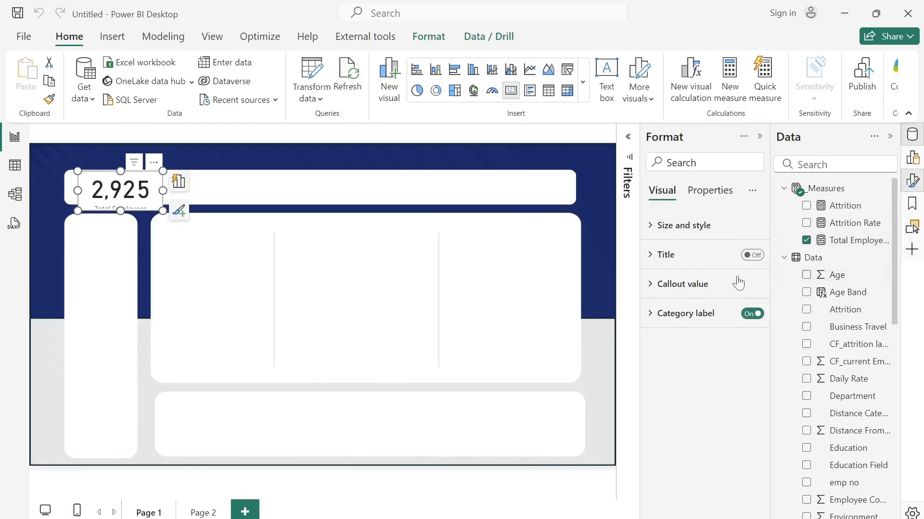
pyautogui.click(652, 286)
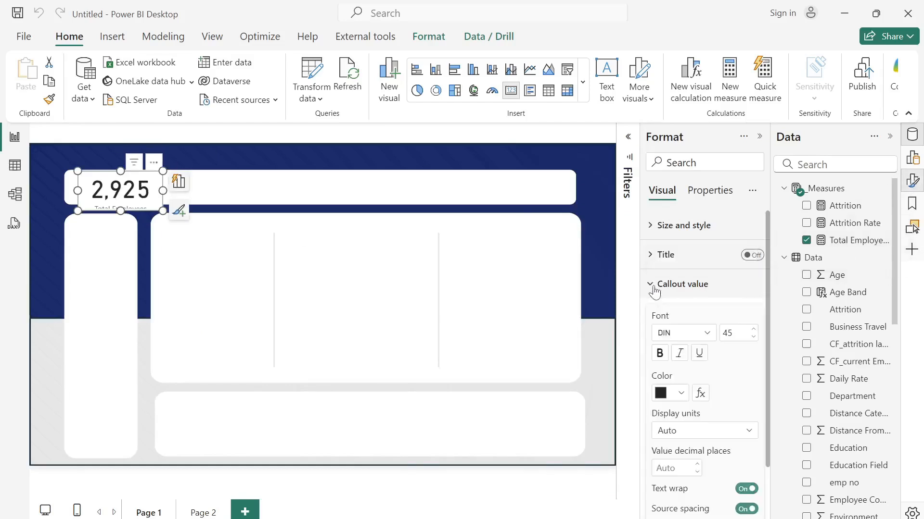
pyautogui.doubleClick(727, 333)
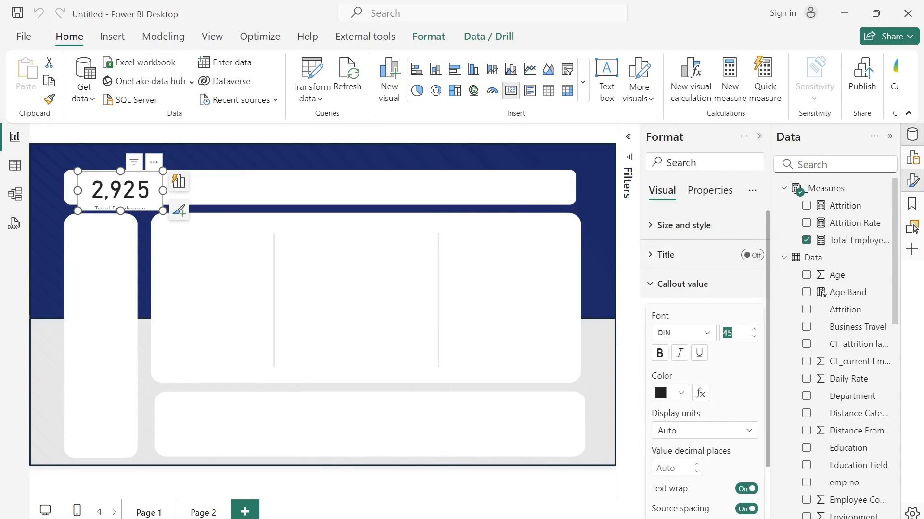
pyautogui.write('25')
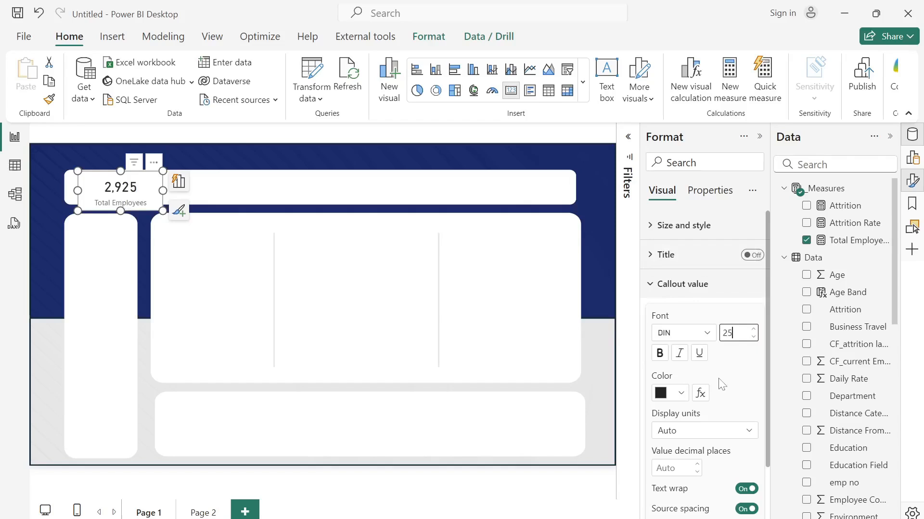
pyautogui.scroll(-2, 706, 504)
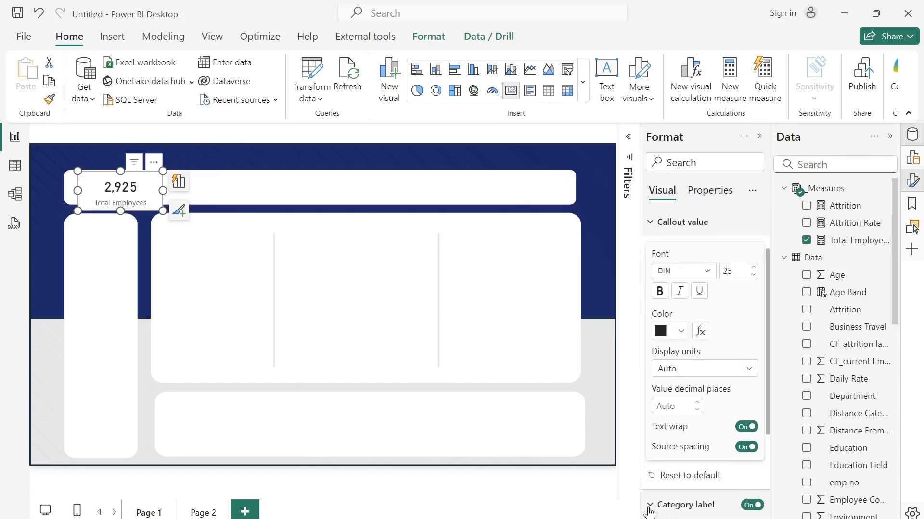
pyautogui.click(700, 504)
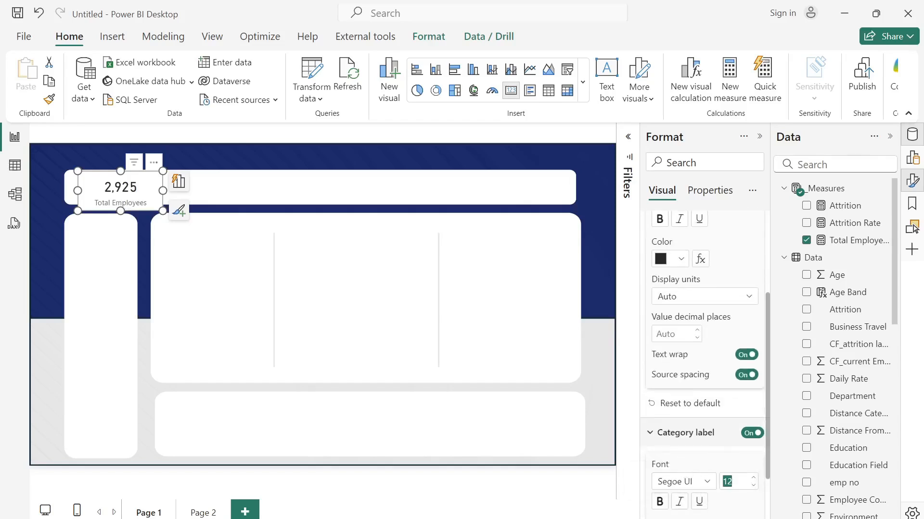
pyautogui.write('10')
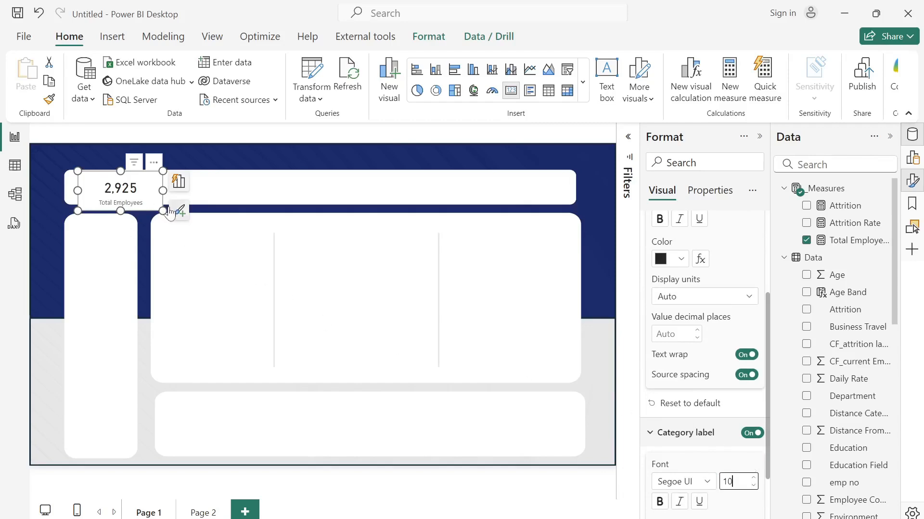
# Fit the Total Employees card into the left end of the header band at about 144 by 75 and turn off its background.
pyautogui.moveTo(168, 211); pyautogui.dragTo(114, 200)
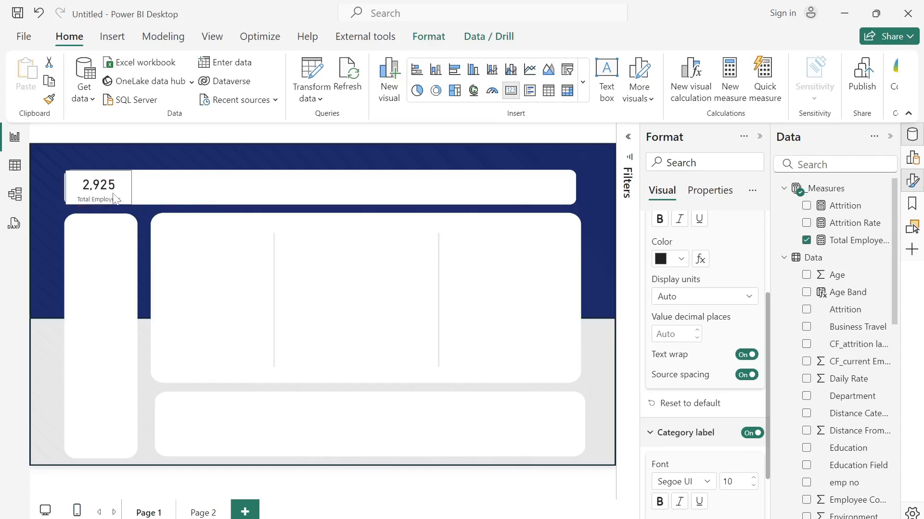
pyautogui.scroll(3, 694, 353)
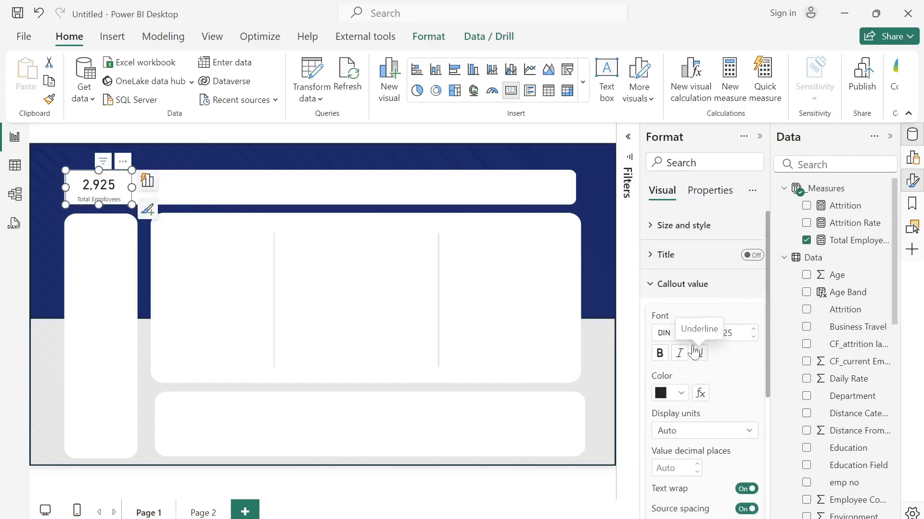
pyautogui.click(650, 226)
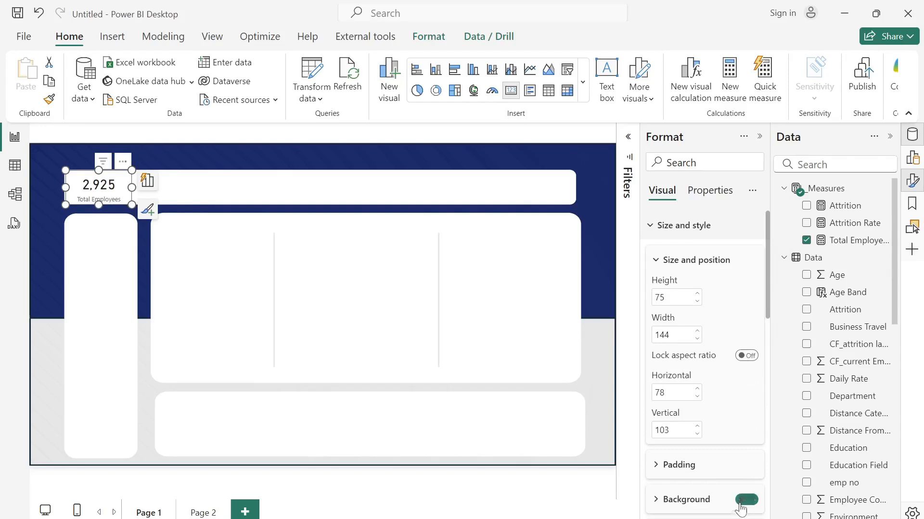
pyautogui.click(119, 219)
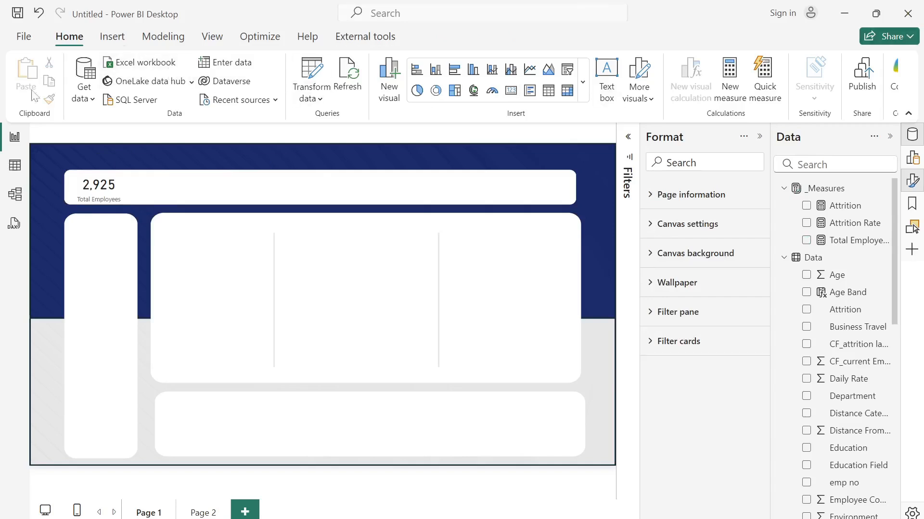
# Duplicate the Total Employees card and place the copy directly beside the original in the header band, at horizontal position about 234.
pyautogui.click(101, 197)
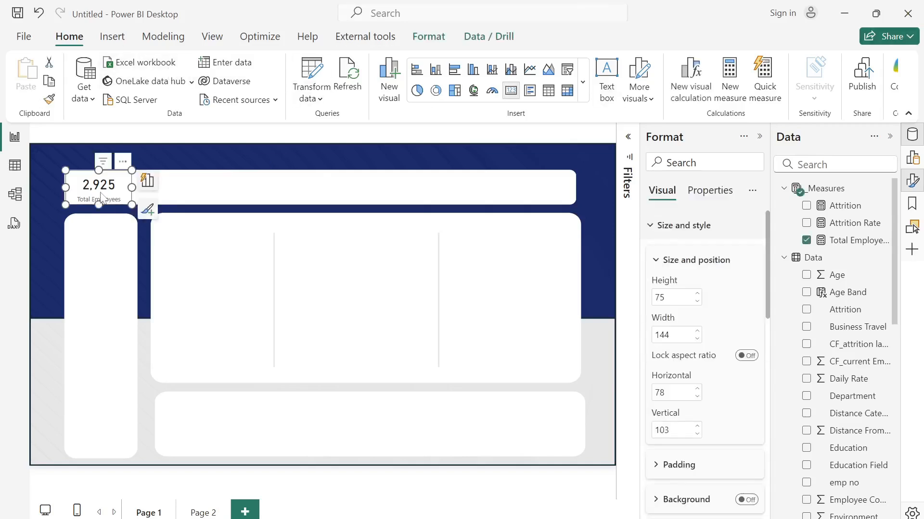
pyautogui.hotkey('ctrl', 'c')
pyautogui.hotkey('ctrl', 'v')
pyautogui.moveTo(102, 197); pyautogui.dragTo(170, 192)
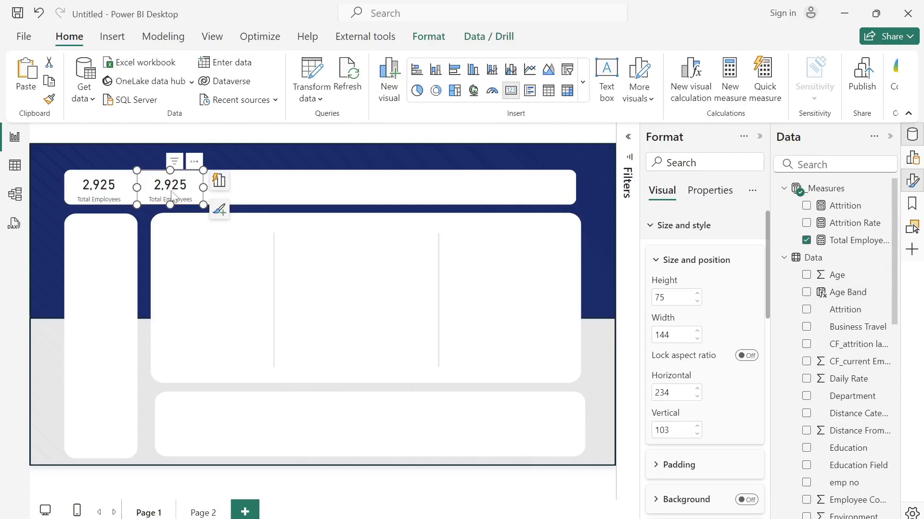
# Add the Data table's Attrition field as a visual-level filter on the copied card and limit it to No.
pyautogui.click(629, 139)
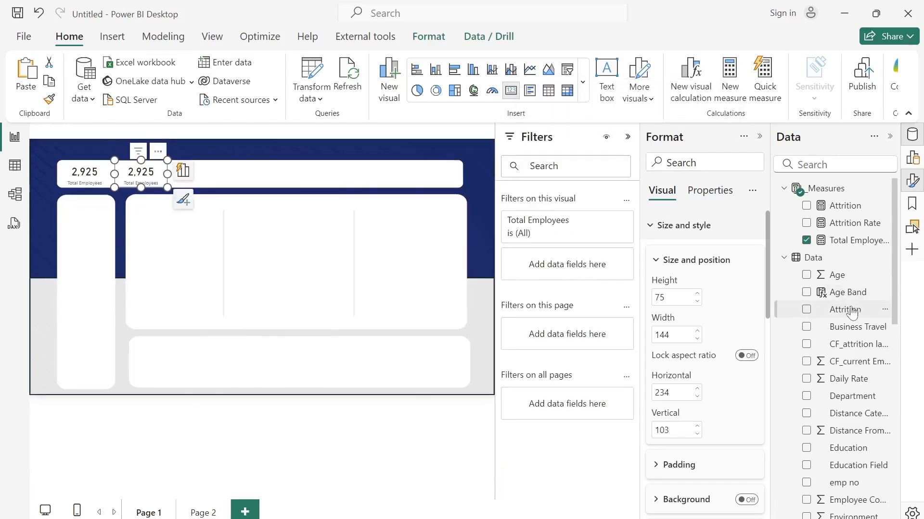
pyautogui.moveTo(852, 312); pyautogui.dragTo(572, 269)
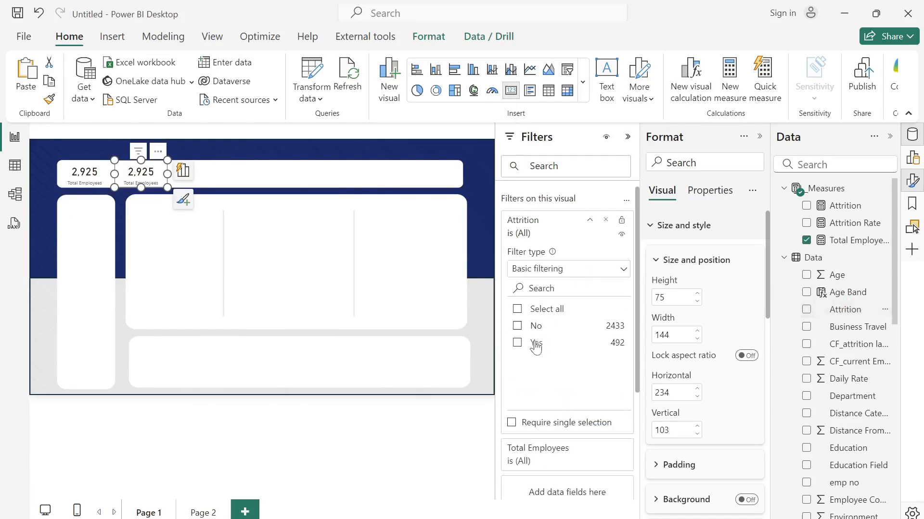
pyautogui.click(517, 328)
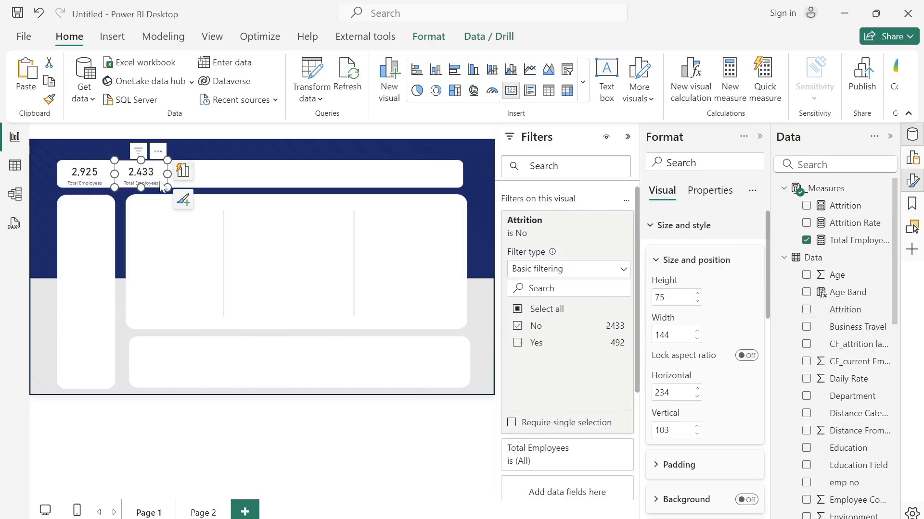
# Rename the copied card's field to Active Employees and collapse its Attrition filter card.
pyautogui.click(914, 159)
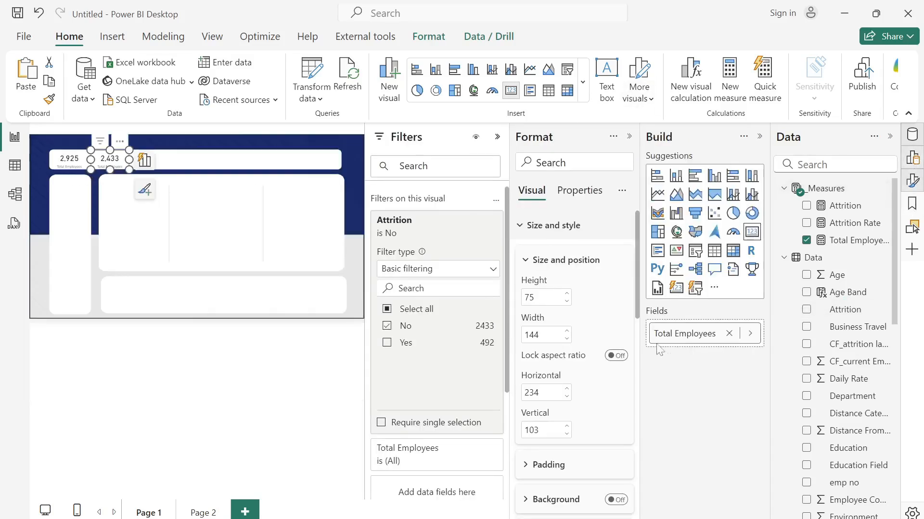
pyautogui.doubleClick(684, 334)
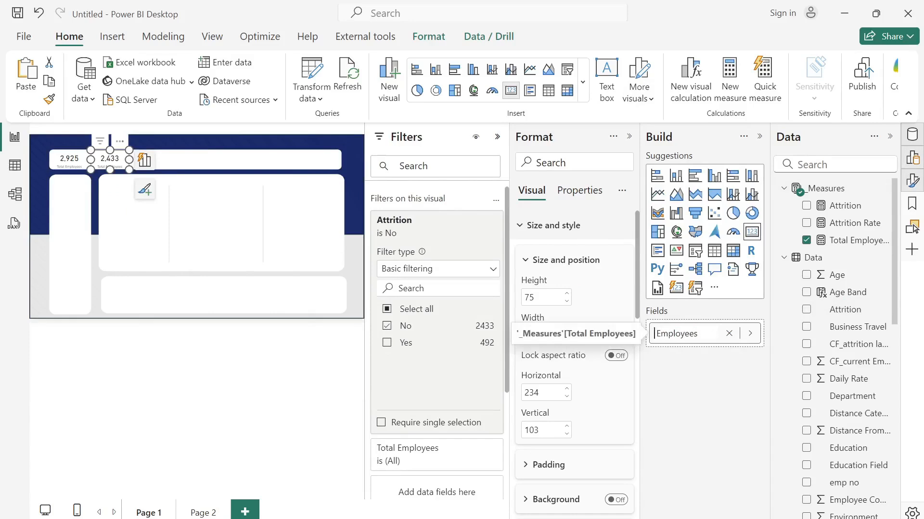
pyautogui.write('Active')
pyautogui.press('Return')
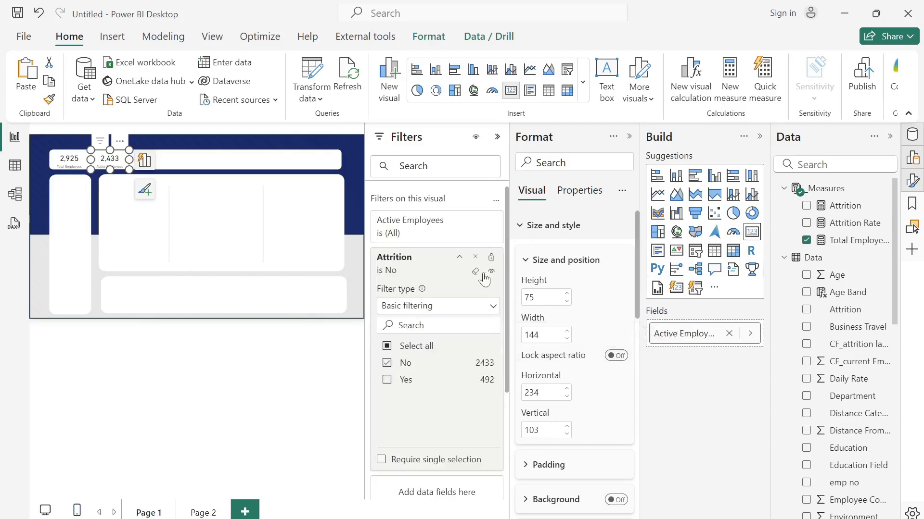
pyautogui.click(459, 258)
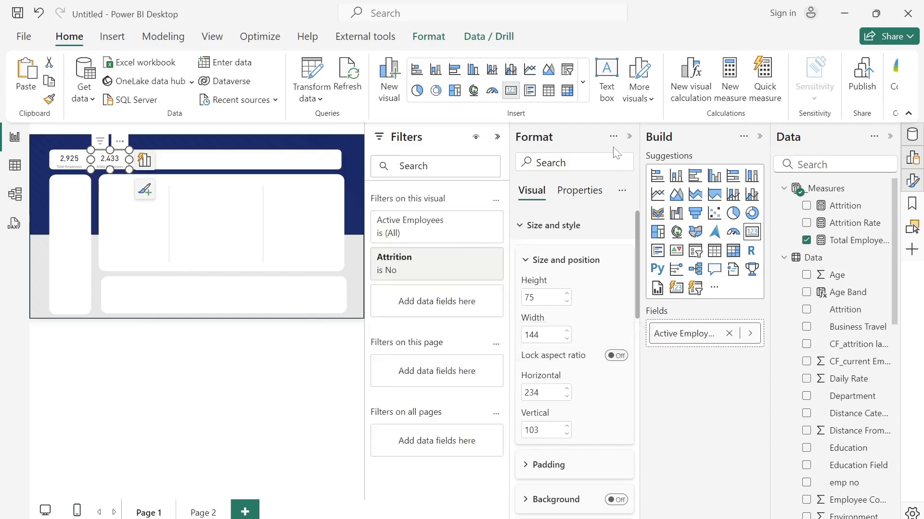
# Duplicate the Active Employees card and place the copy directly beside it as the third card in the header band.
pyautogui.click(629, 138)
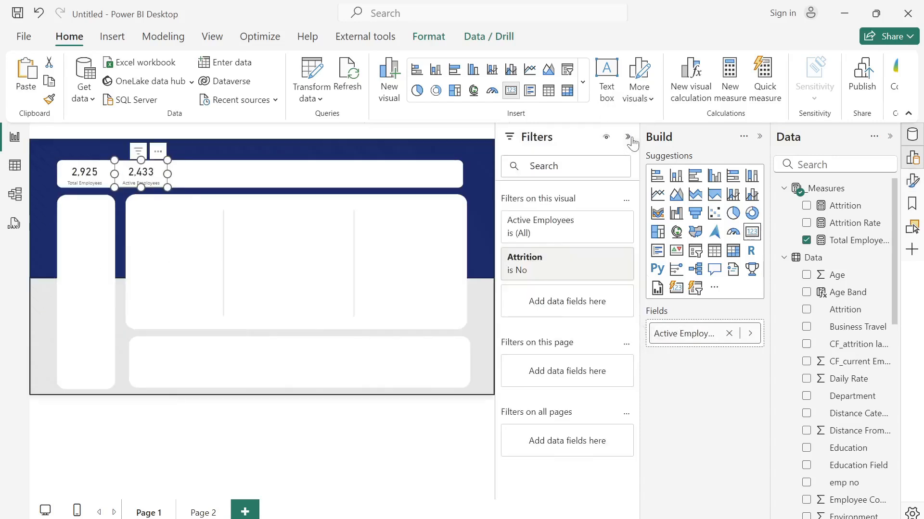
pyautogui.click(251, 182)
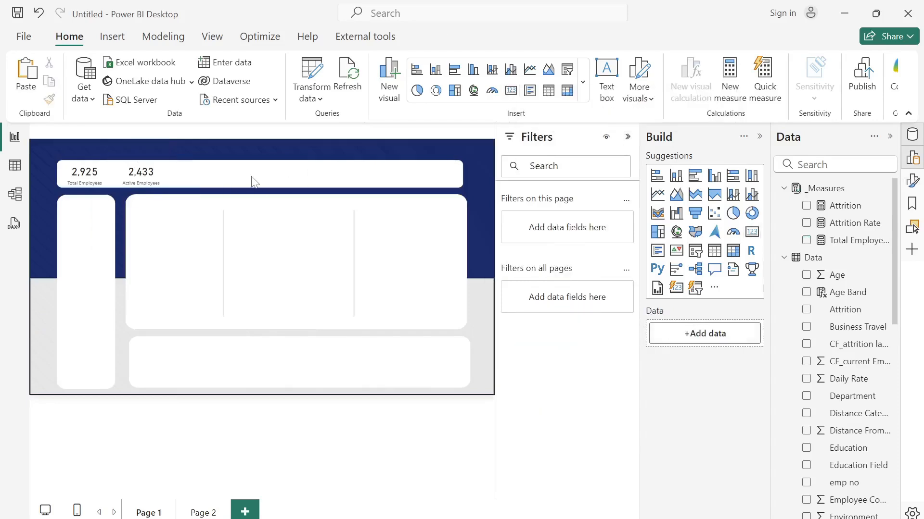
pyautogui.click(180, 197)
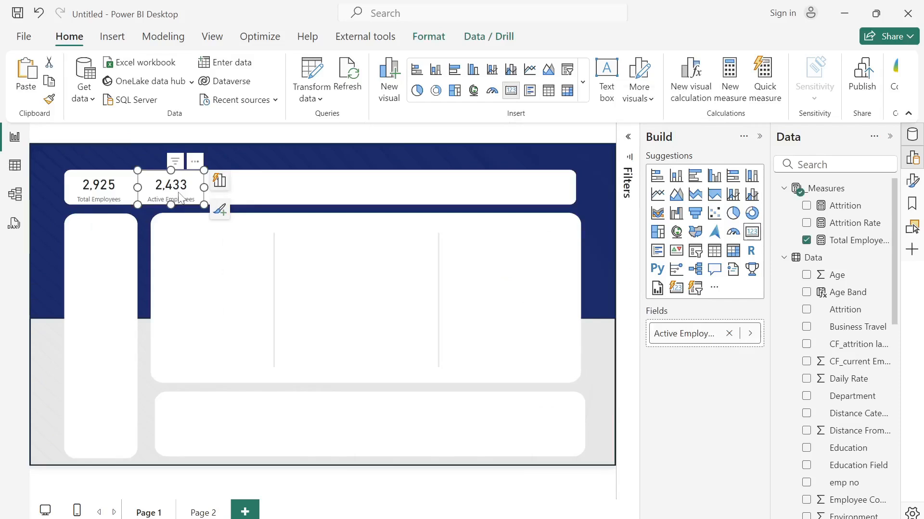
pyautogui.hotkey('ctrl', 'v')
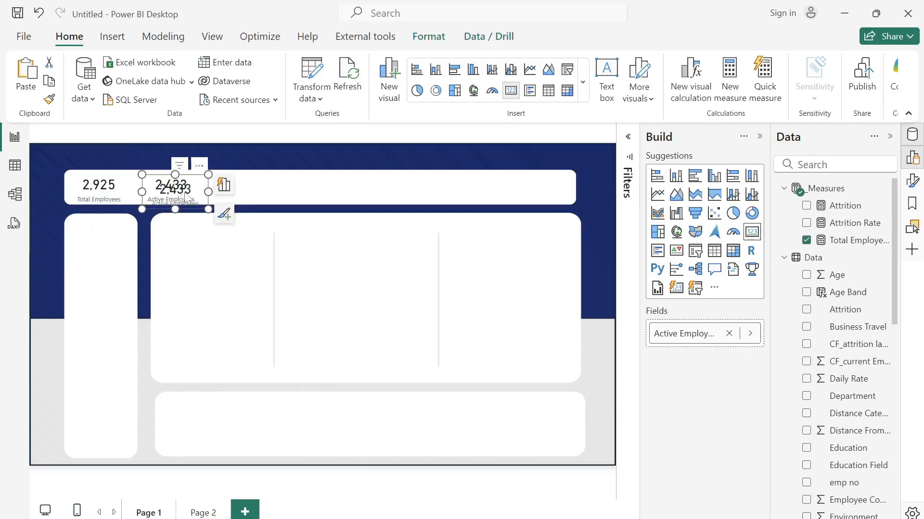
pyautogui.moveTo(179, 192); pyautogui.dragTo(245, 190)
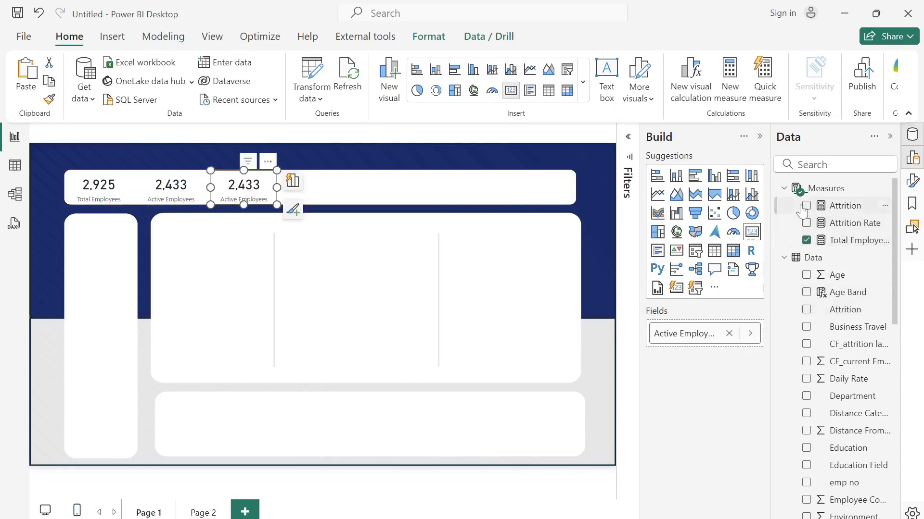
# Replace the third card's field with the Attrition measure and remove its visual-level filter that limits Attrition to No.
pyautogui.click(806, 240)
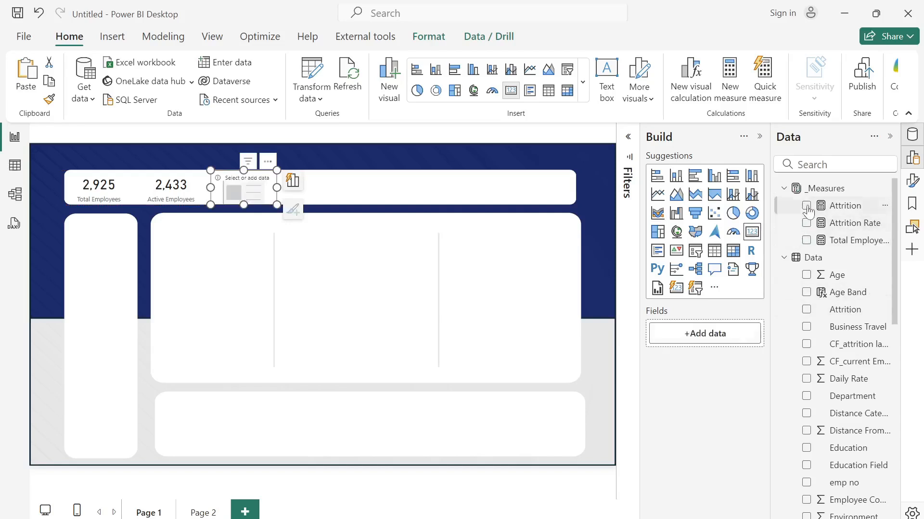
pyautogui.click(807, 207)
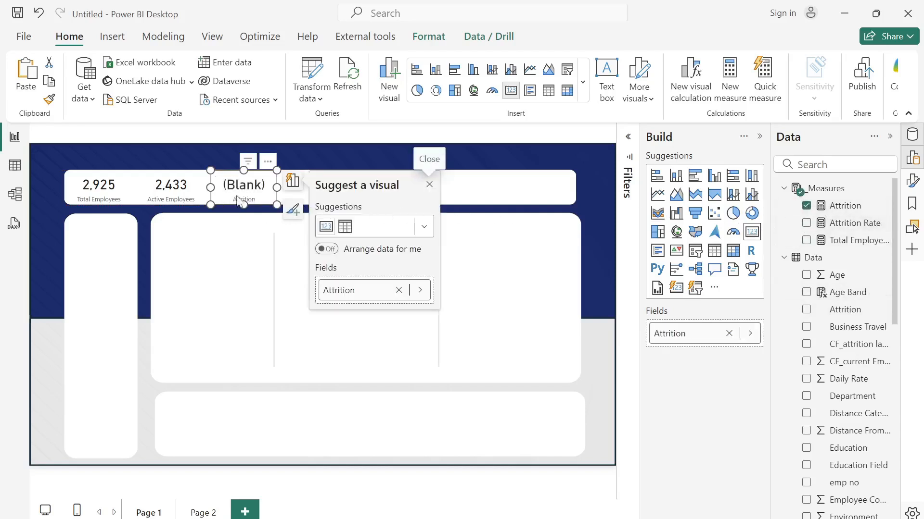
pyautogui.click(626, 143)
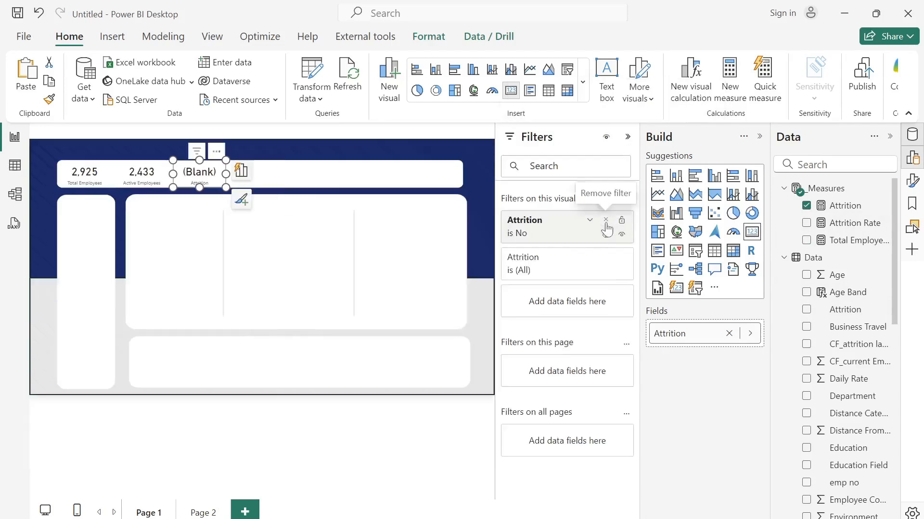
pyautogui.click(605, 220)
pyautogui.click(627, 136)
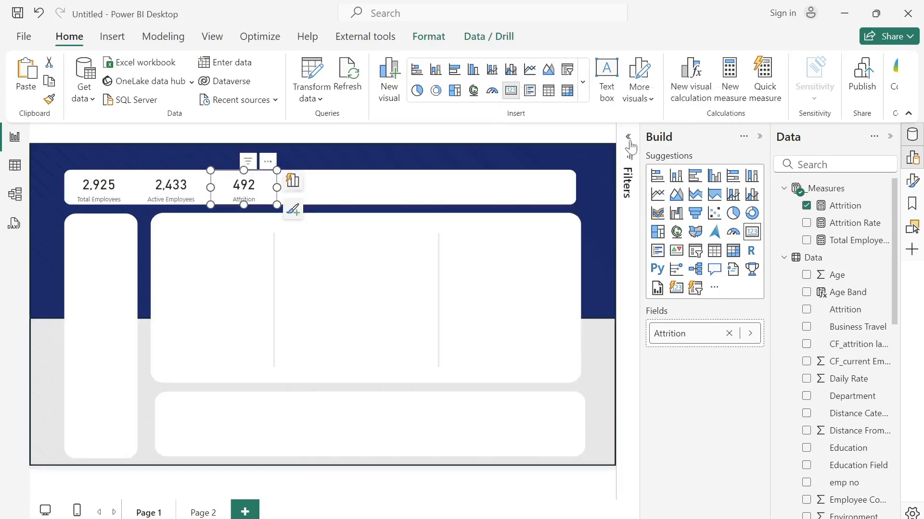
pyautogui.click(331, 193)
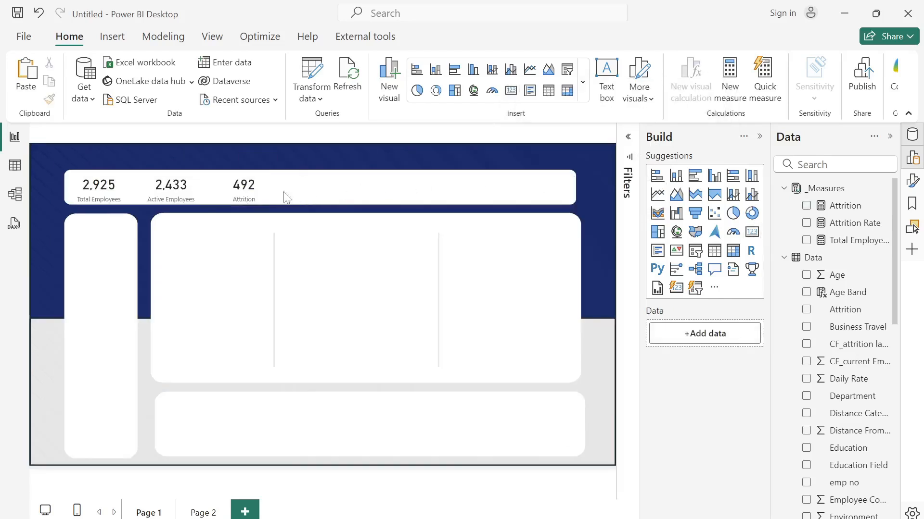
# Duplicate the Total Employees card and place the copy beside the Attrition card as the fourth card in the header band.
pyautogui.click(100, 195)
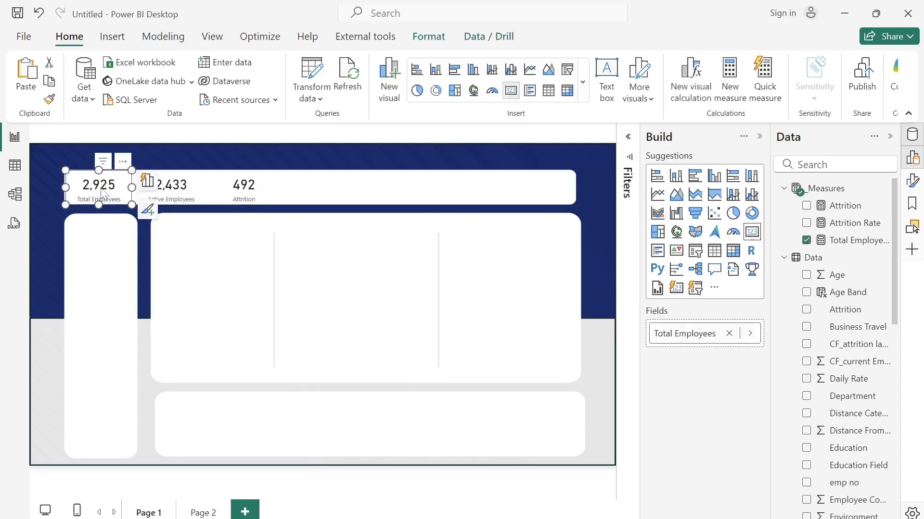
pyautogui.hotkey('ctrl', 'v')
pyautogui.moveTo(101, 188); pyautogui.dragTo(315, 187)
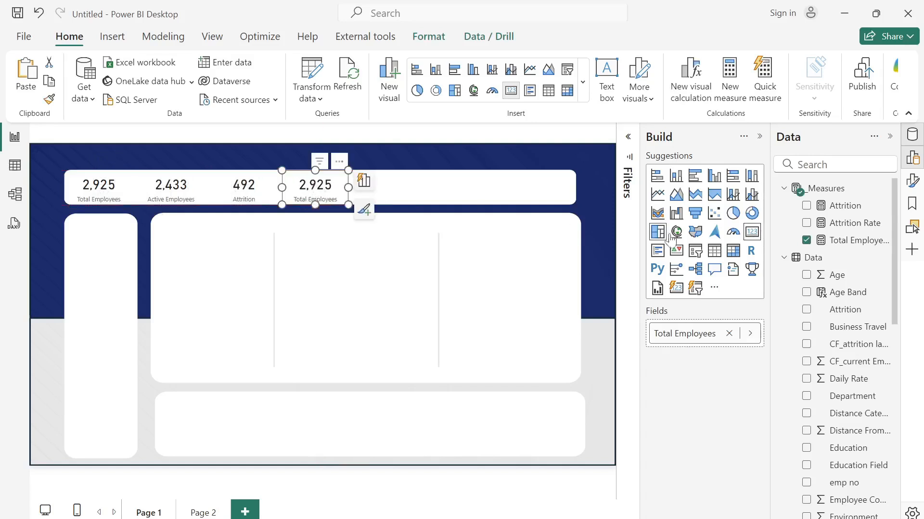
# Replace the fourth card's field with the Attrition Rate measure and format that measure as a percentage.
pyautogui.click(807, 240)
pyautogui.click(806, 223)
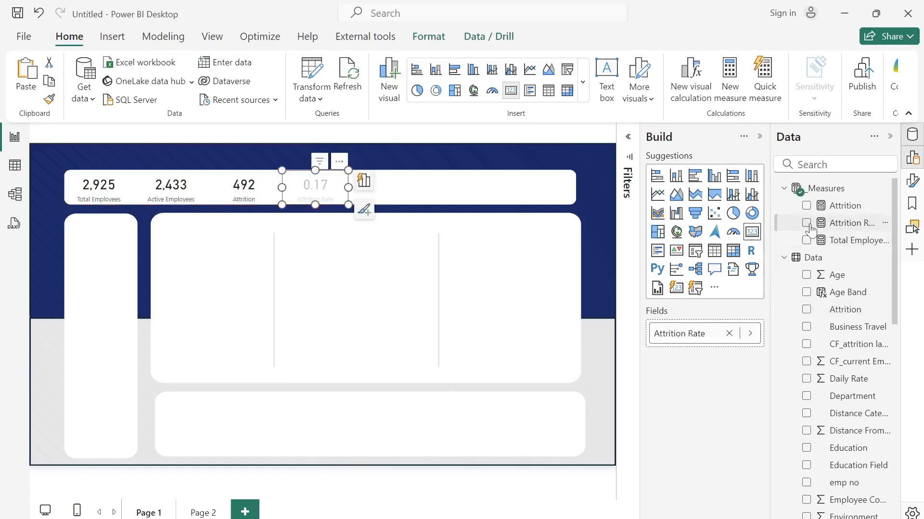
pyautogui.click(847, 224)
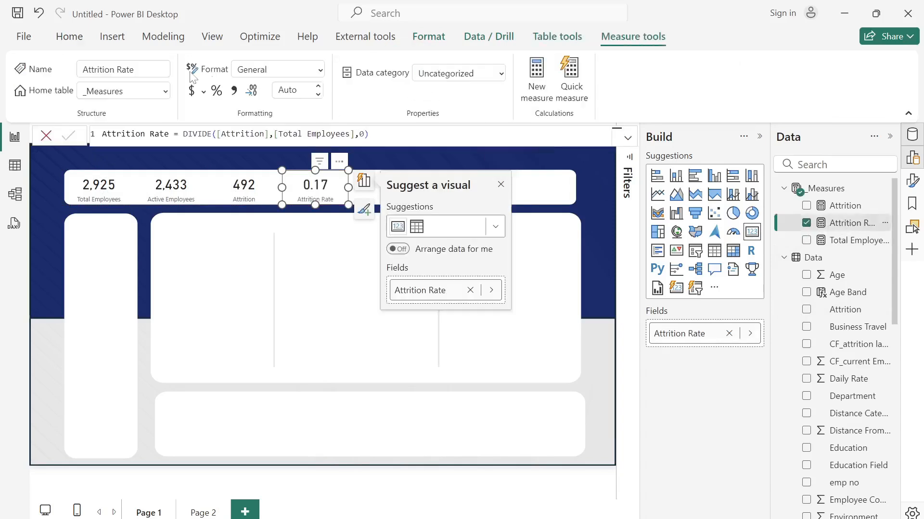
pyautogui.click(216, 91)
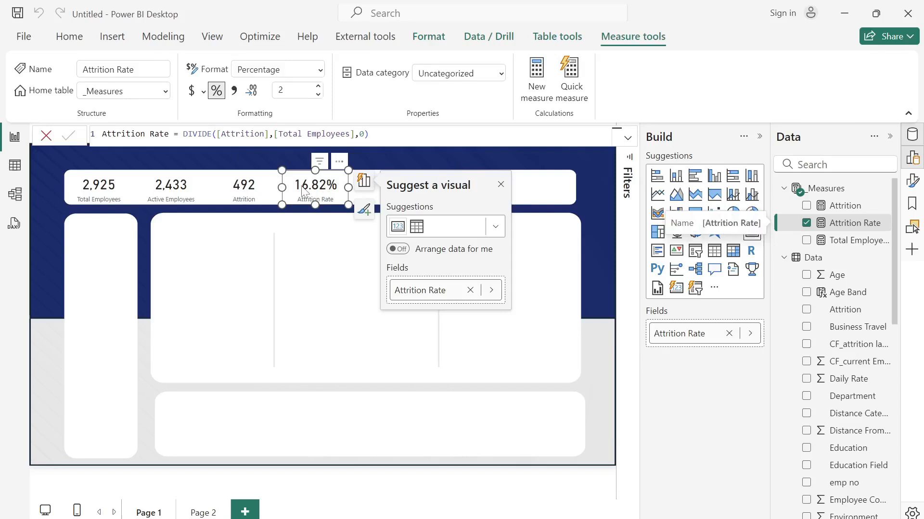
# Duplicate the Attrition Rate card and place the copy beside it as the fifth card in the header band.
pyautogui.click(302, 188)
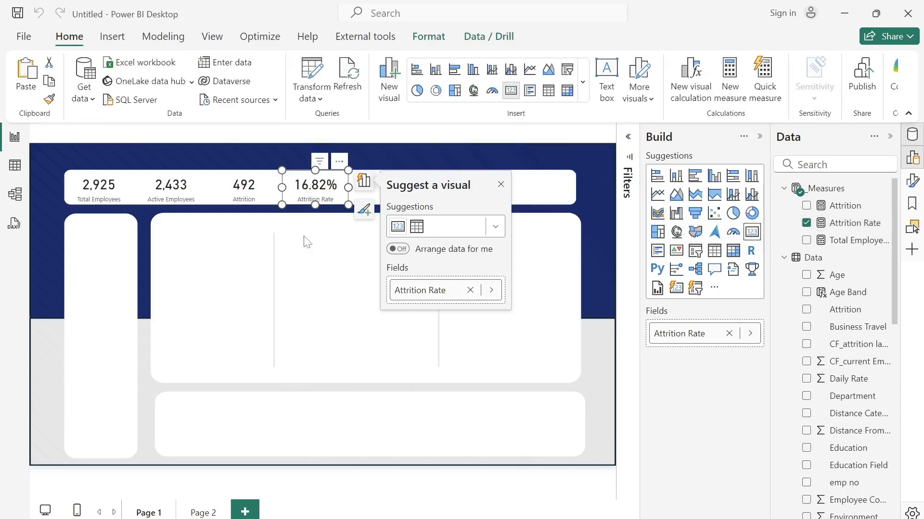
pyautogui.hotkey('ctrl', 'v')
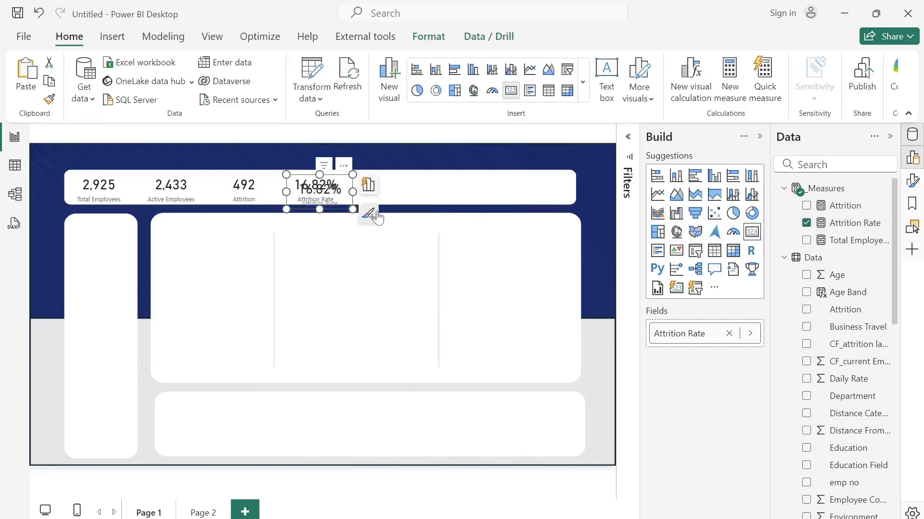
pyautogui.moveTo(318, 193); pyautogui.dragTo(386, 193)
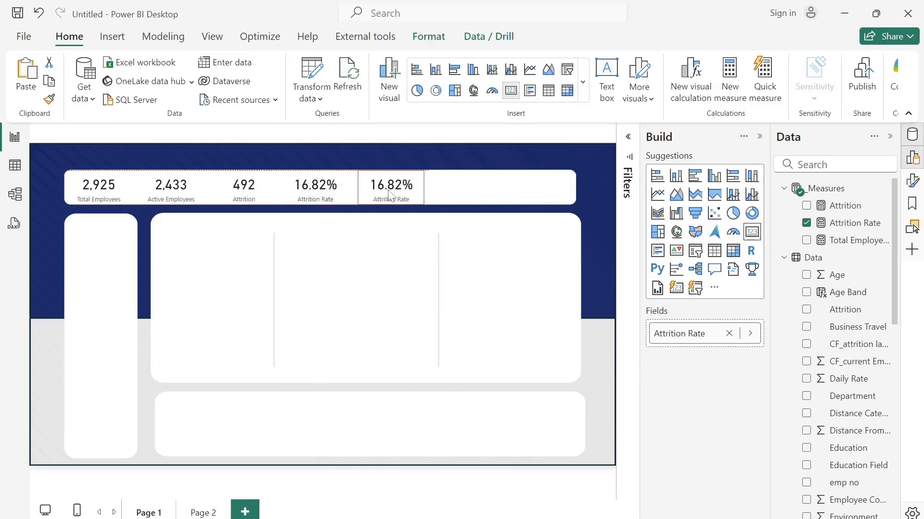
# Replace the fifth card's field with Age from the Data table and set its summarization to Average.
pyautogui.click(729, 334)
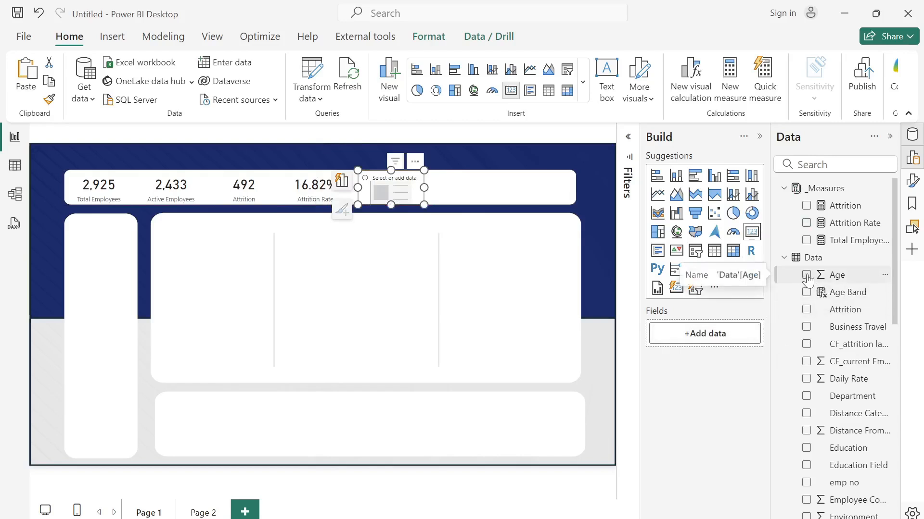
pyautogui.click(806, 275)
pyautogui.click(750, 334)
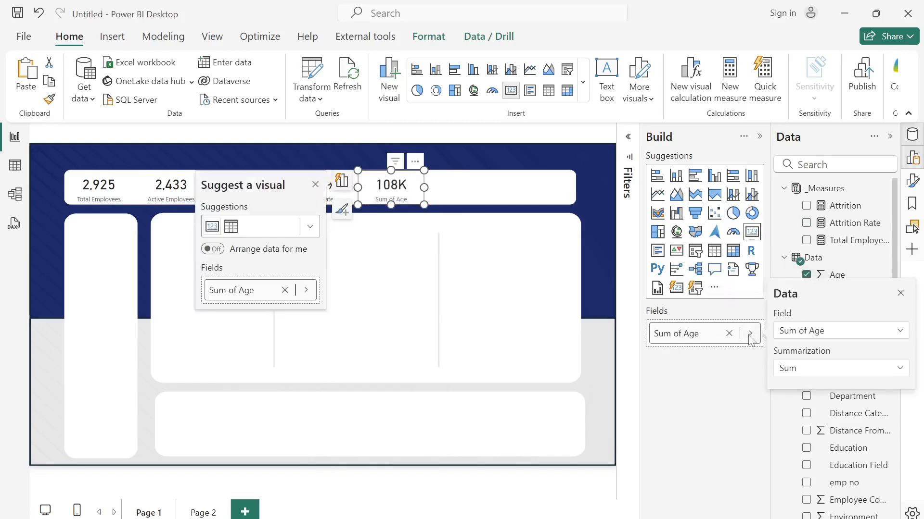
pyautogui.click(814, 377)
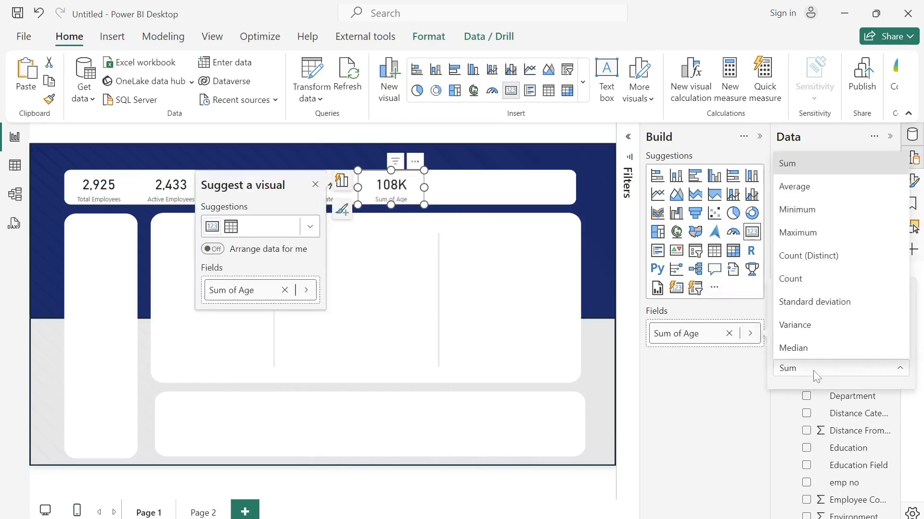
pyautogui.click(811, 192)
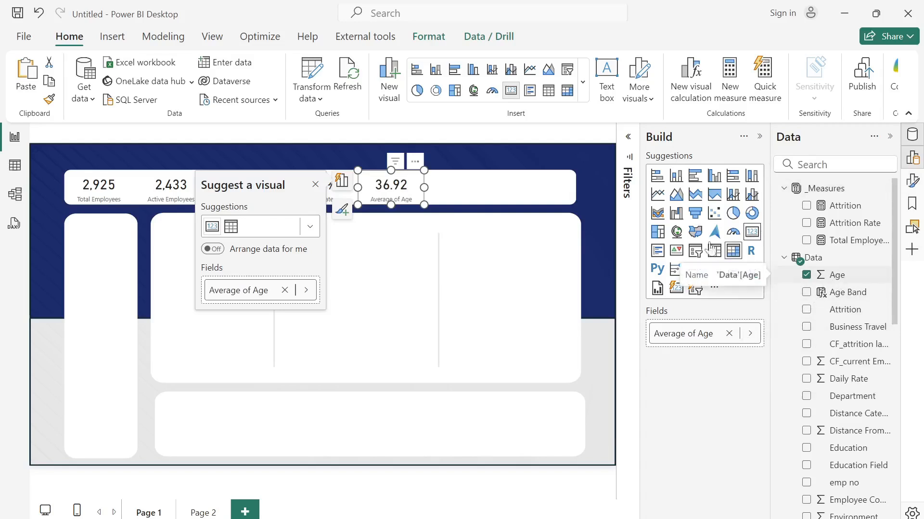
# Open the formatting options for the Average of Age card.
pyautogui.click(912, 181)
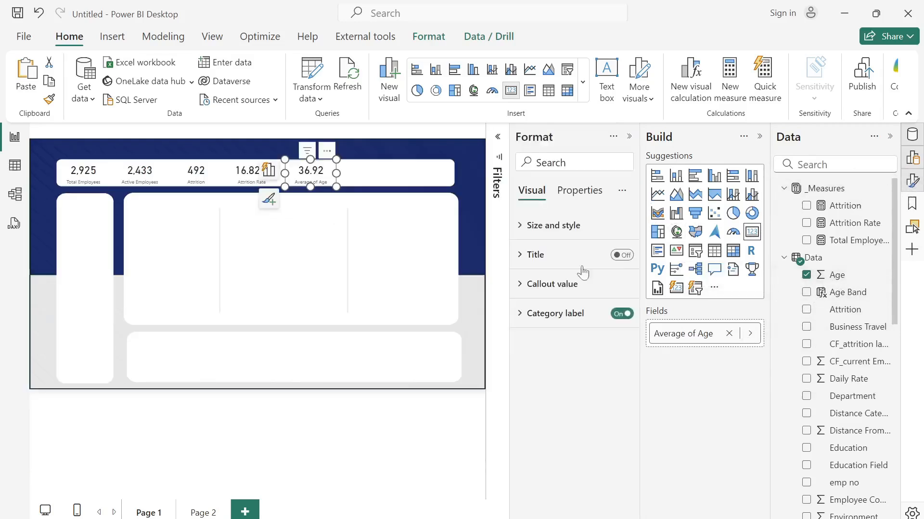
# Set the Average of Age card's callout value to 0 decimal places and place a duplicate of the card further along the KPI strip.
pyautogui.click(529, 285)
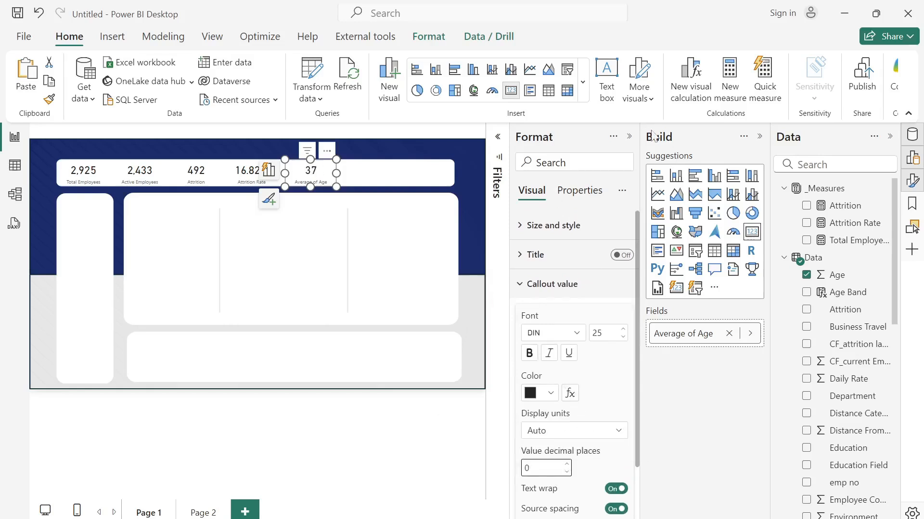
pyautogui.click(628, 138)
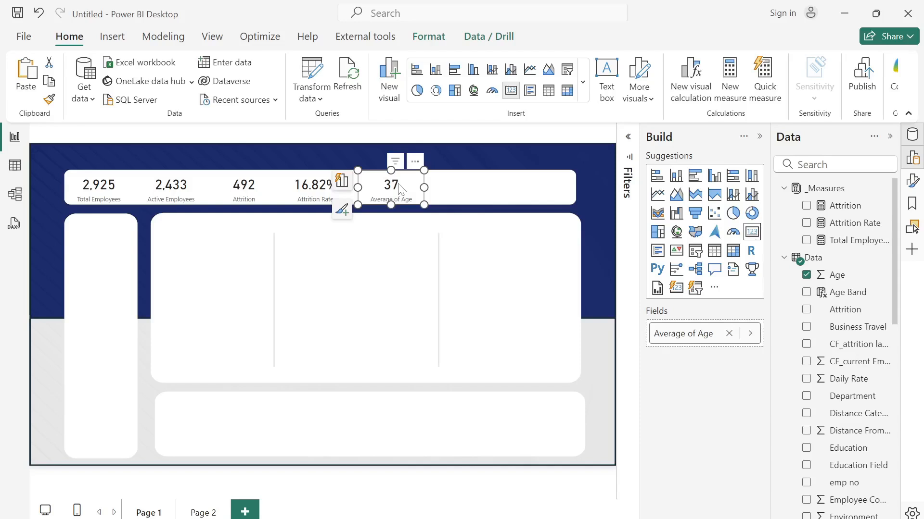
pyautogui.hotkey('ctrl', 'v')
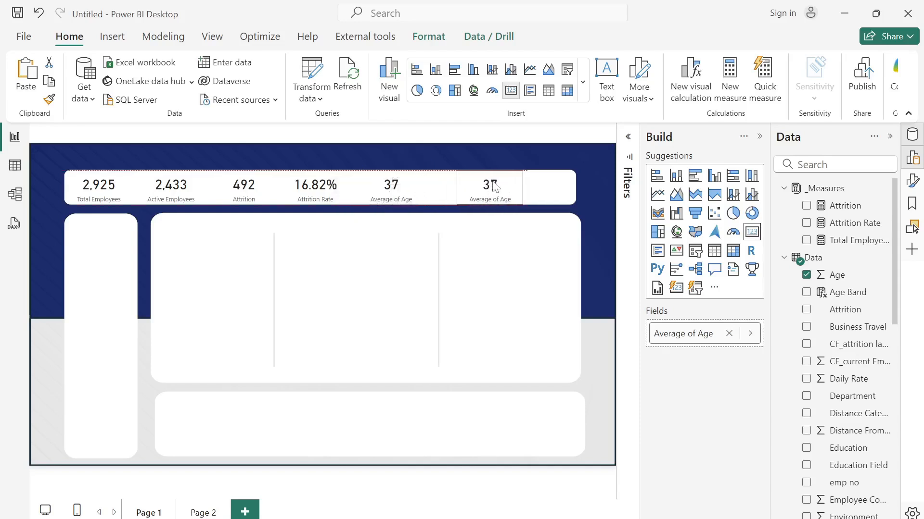
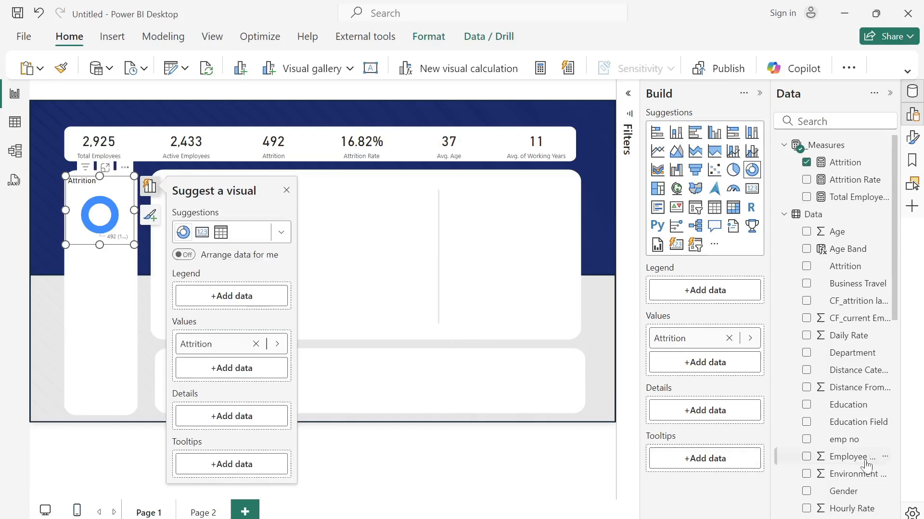
# Break the Attrition donut chart down by Gender as its legend and open the chart's formatting options.
pyautogui.click(805, 492)
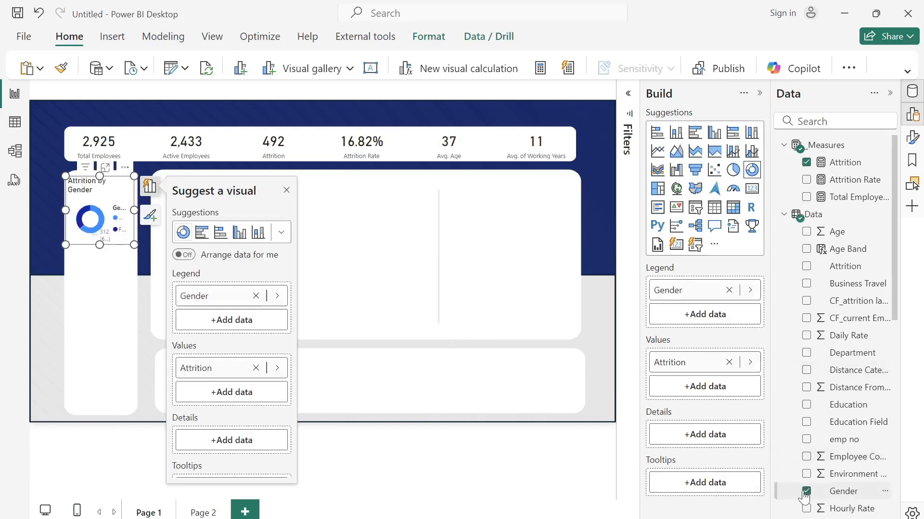
pyautogui.click(760, 93)
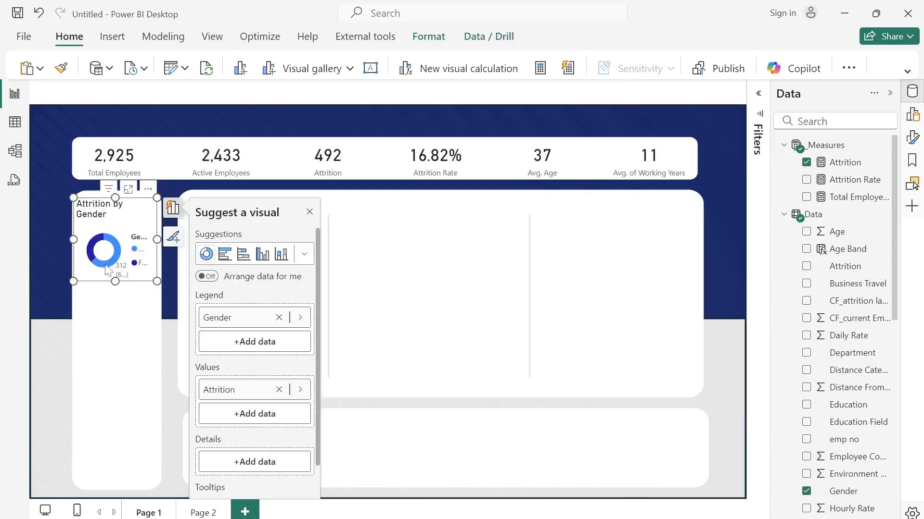
pyautogui.click(913, 137)
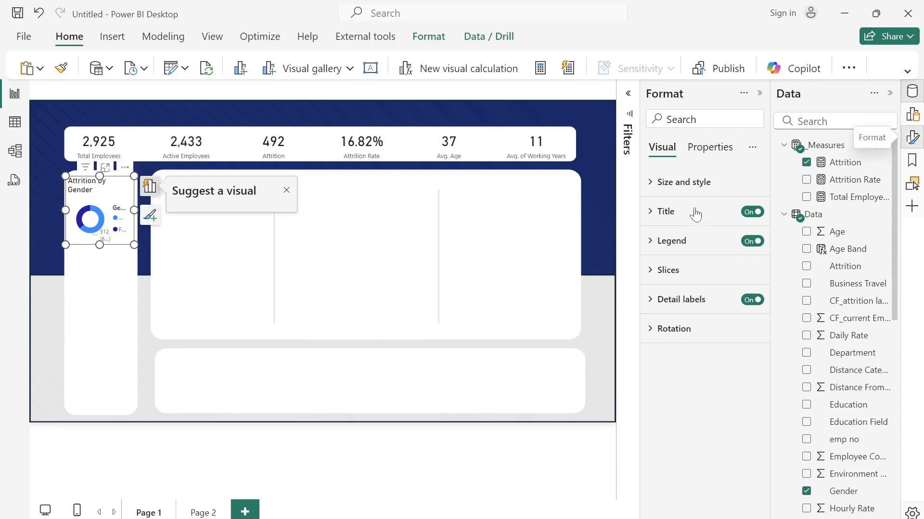
# Color the donut's Male slice #002060 and its Female slice orange.
pyautogui.click(660, 269)
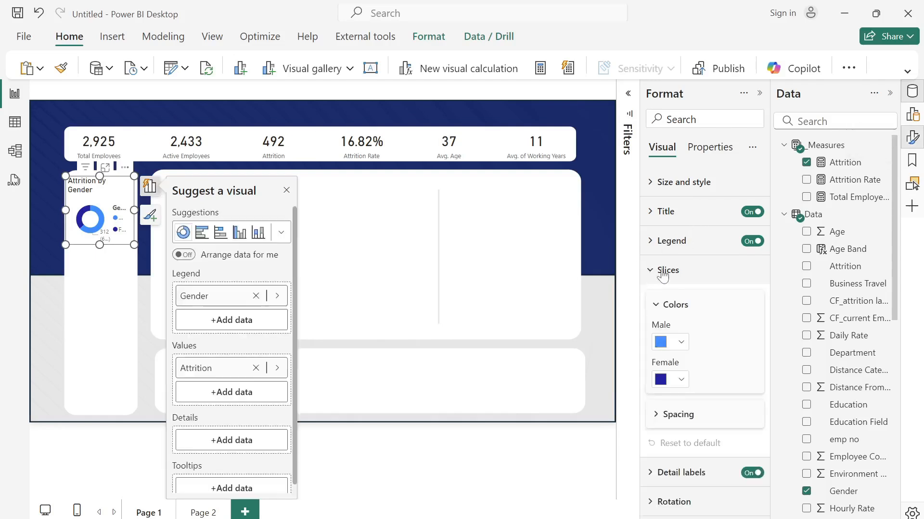
pyautogui.click(680, 382)
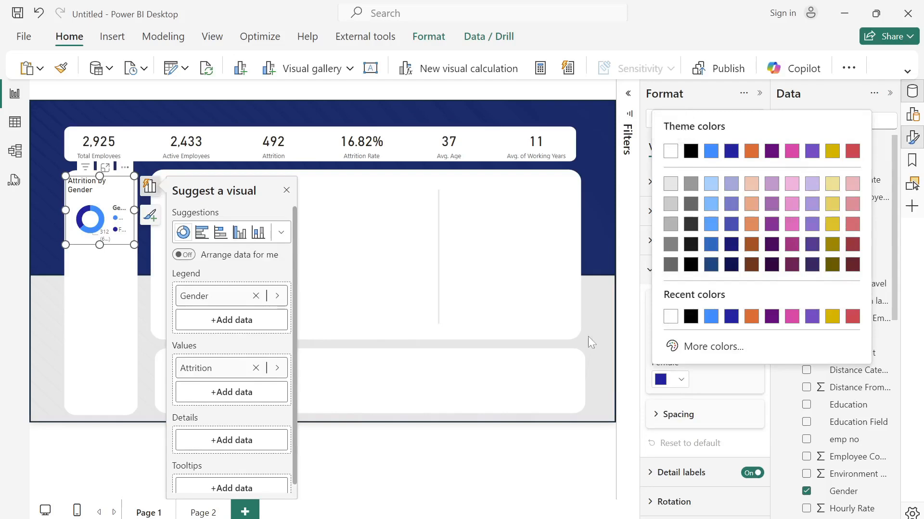
pyautogui.click(704, 347)
pyautogui.press('Escape')
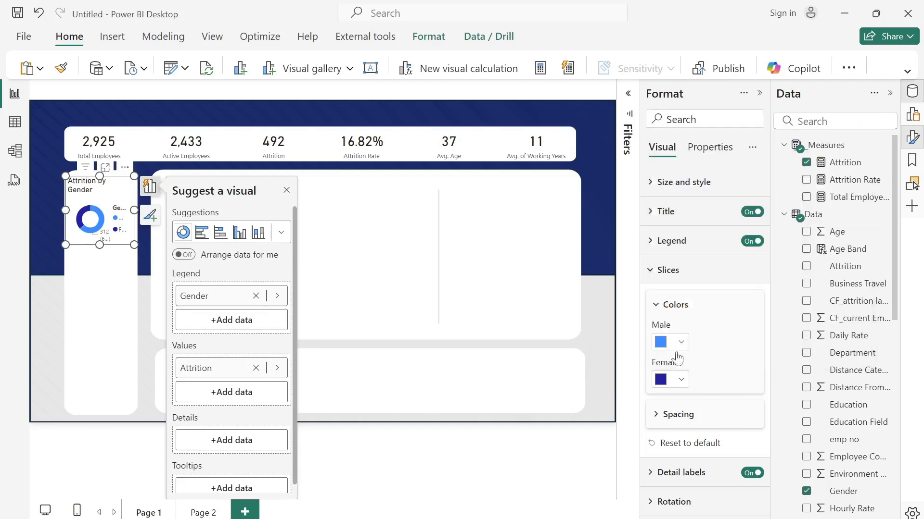
pyautogui.click(680, 344)
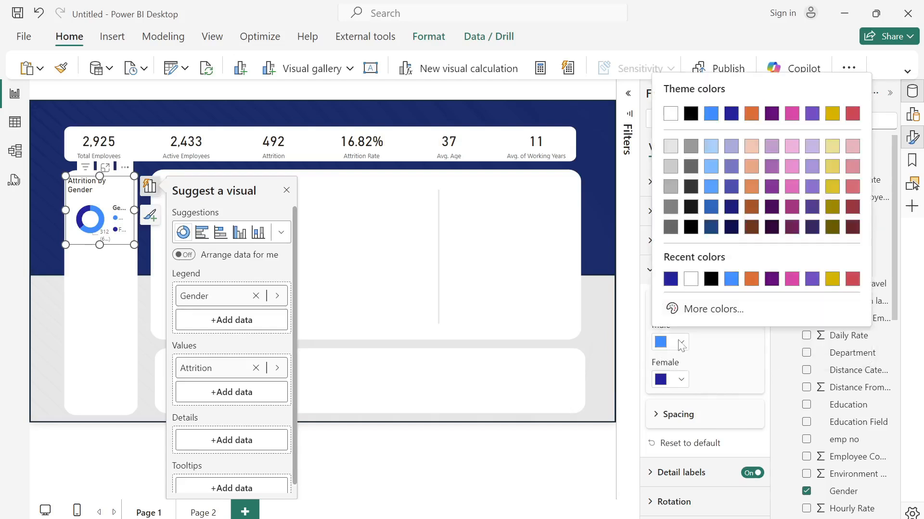
pyautogui.click(695, 309)
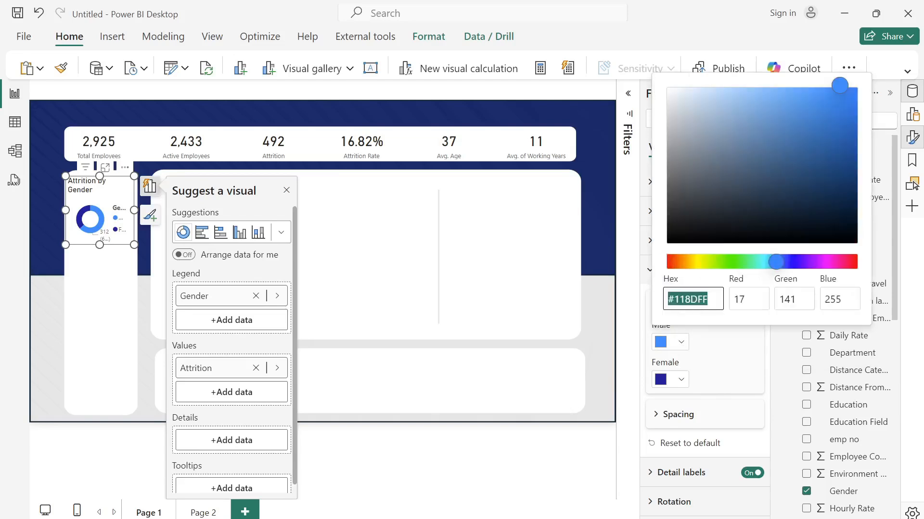
pyautogui.write('#002060')
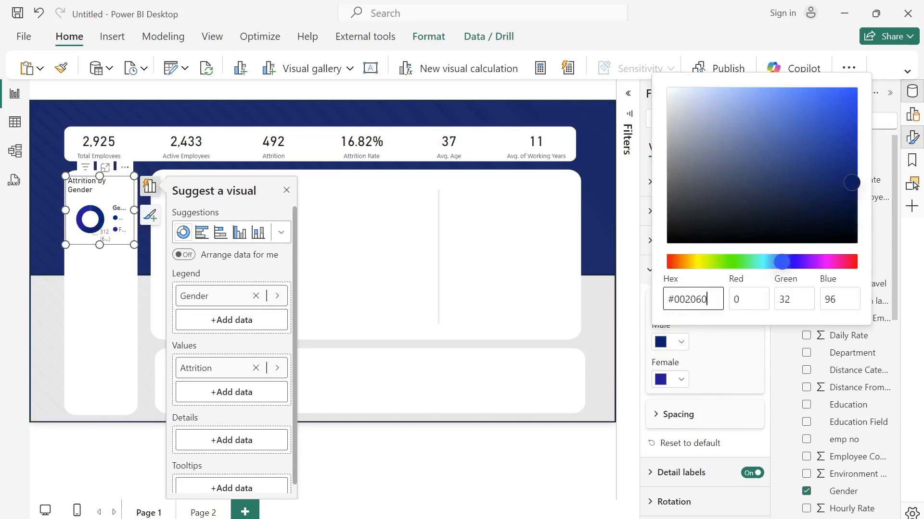
pyautogui.click(680, 385)
pyautogui.click(683, 383)
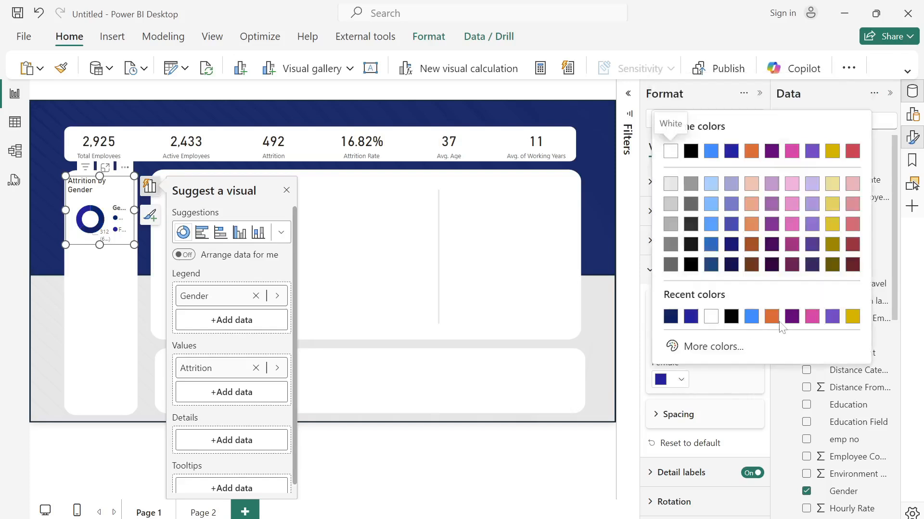
pyautogui.click(775, 316)
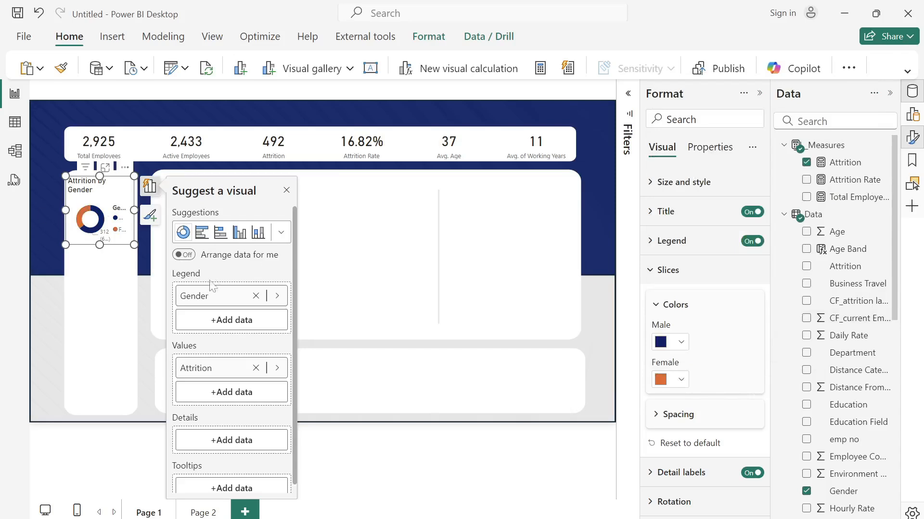
# Set the donut's detail labels to show only Percent of total.
pyautogui.click(659, 473)
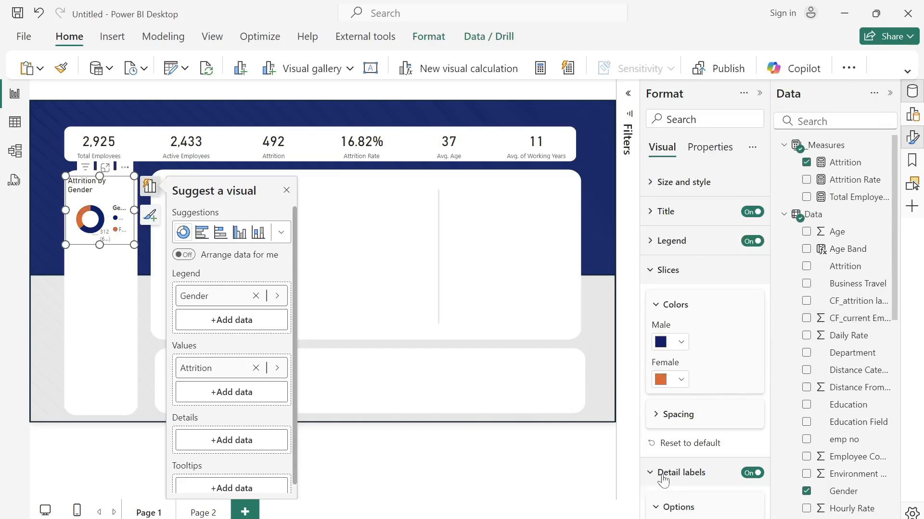
pyautogui.click(696, 461)
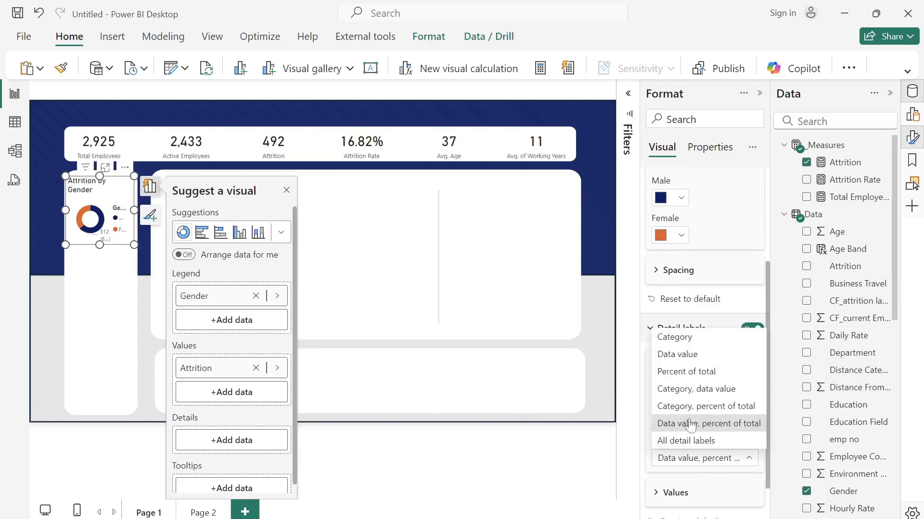
pyautogui.click(686, 372)
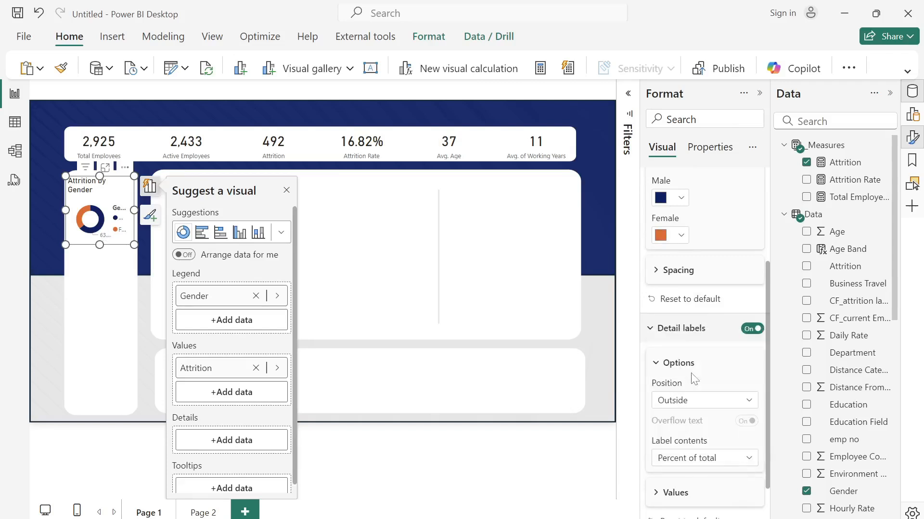
# Move the donut's legend to Bottom center and turn off the legend title.
pyautogui.scroll(3, 682, 376)
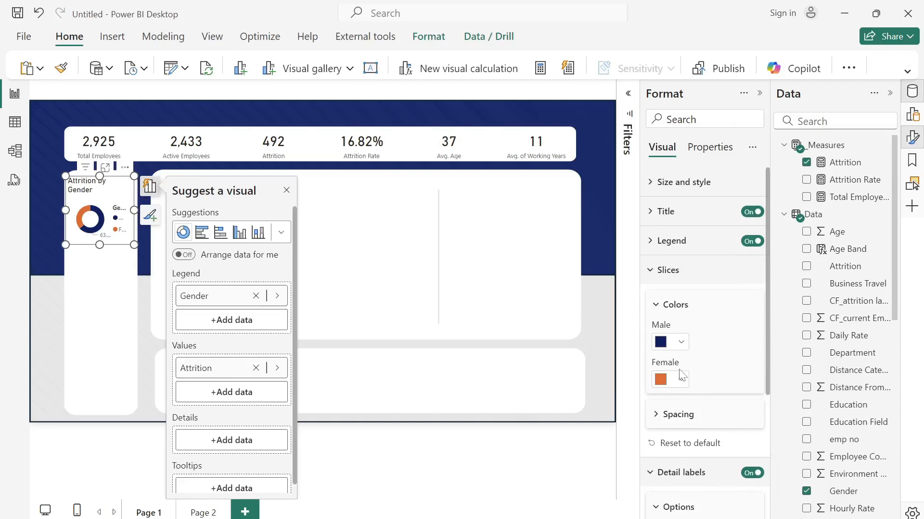
pyautogui.click(656, 241)
pyautogui.click(683, 314)
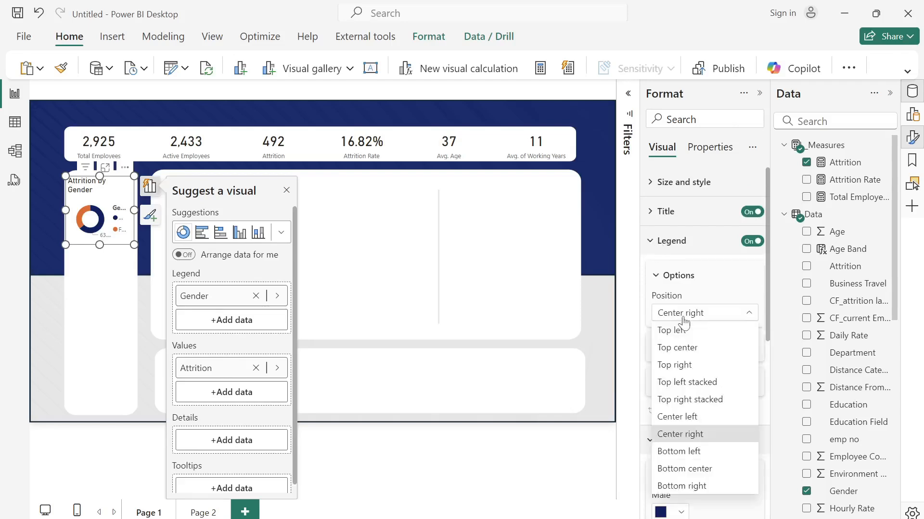
pyautogui.click(686, 469)
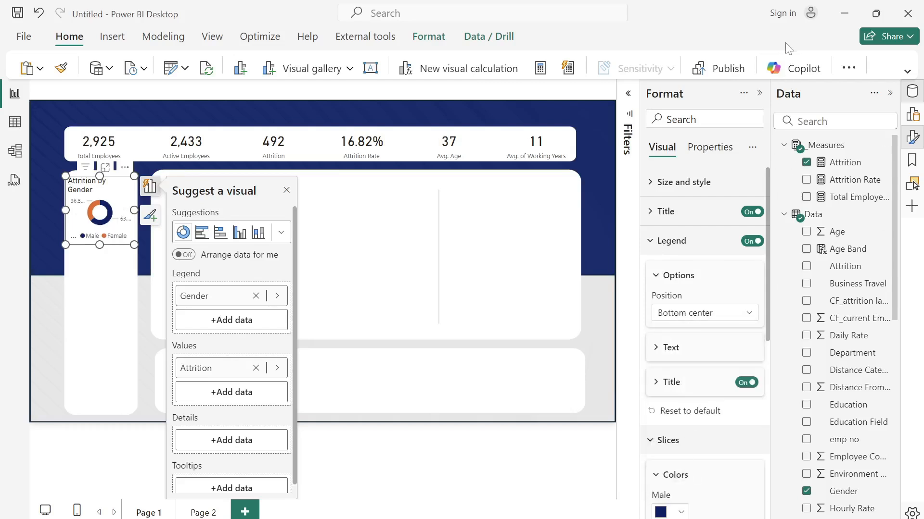
pyautogui.click(746, 382)
pyautogui.click(759, 94)
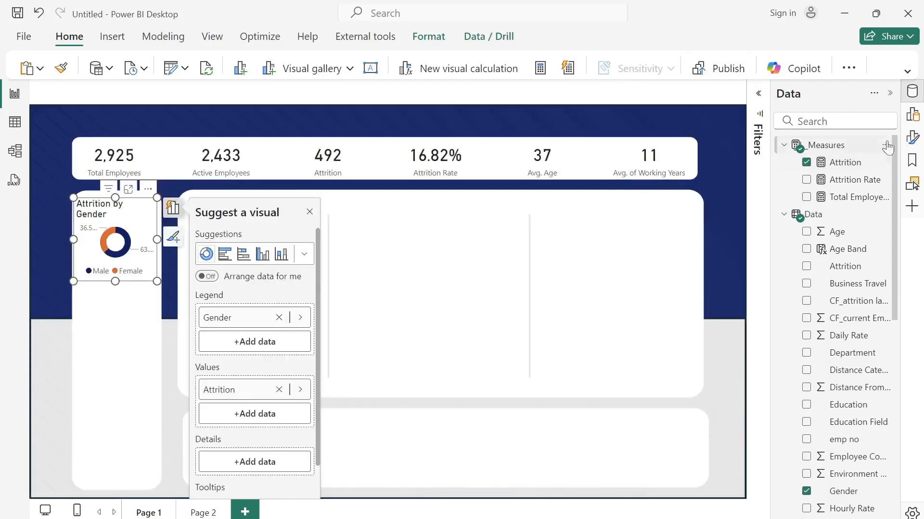
# Turn off the background of the Attrition by Gender donut.
pyautogui.click(913, 138)
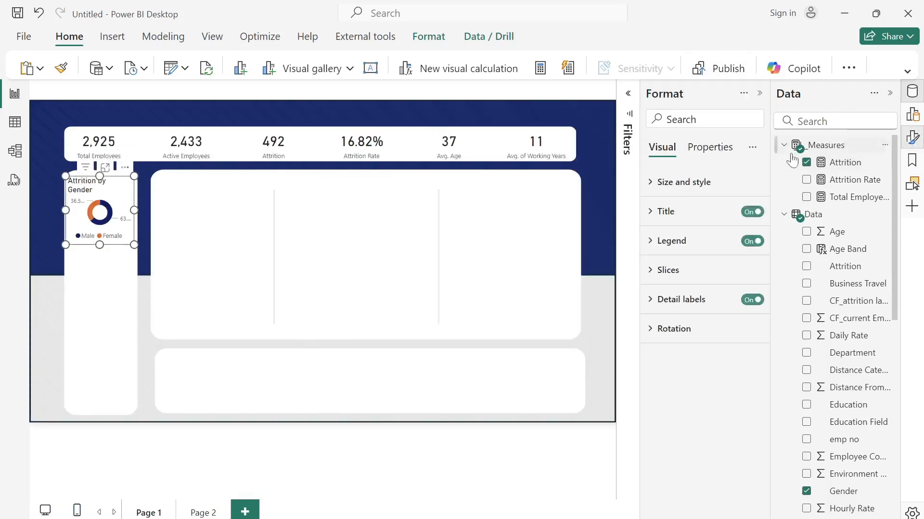
pyautogui.click(659, 183)
pyautogui.click(742, 457)
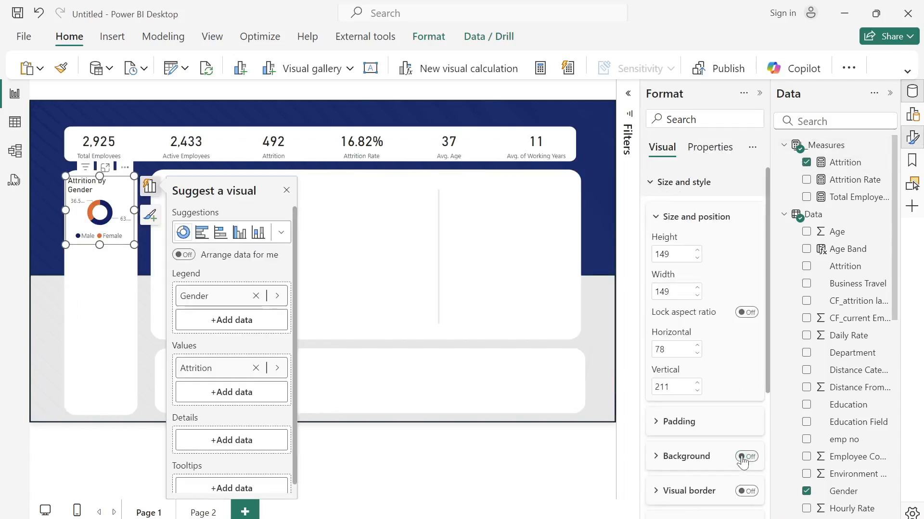
pyautogui.click(759, 94)
# Enlarge the Attrition by Gender donut to span the width of the narrow white side panel's upper part.
pyautogui.click(151, 290)
pyautogui.click(129, 269)
pyautogui.moveTo(158, 281); pyautogui.dragTo(120, 327)
pyautogui.click(47, 288)
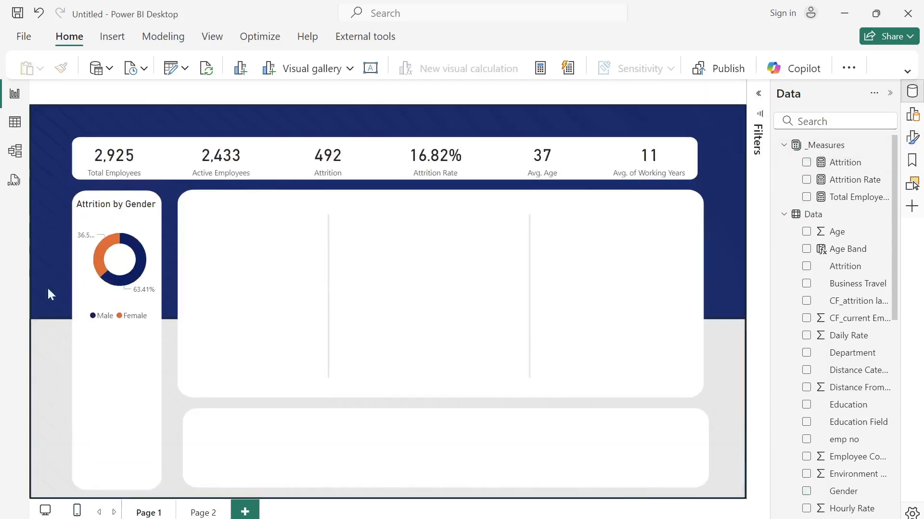
# Duplicate the Attrition by Gender donut and place the copy directly below it in the white side panel.
pyautogui.click(93, 304)
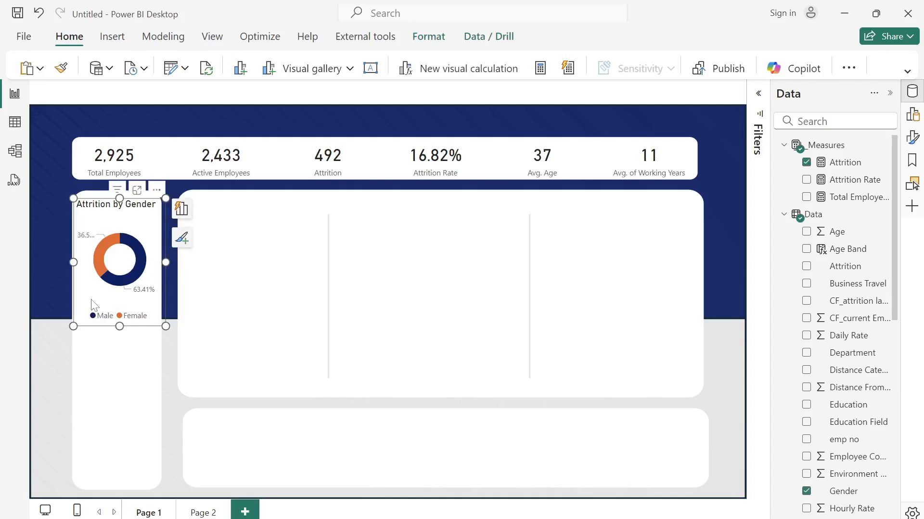
pyautogui.hotkey('ctrl', 'c')
pyautogui.hotkey('ctrl', 'v')
pyautogui.moveTo(93, 304); pyautogui.dragTo(86, 440)
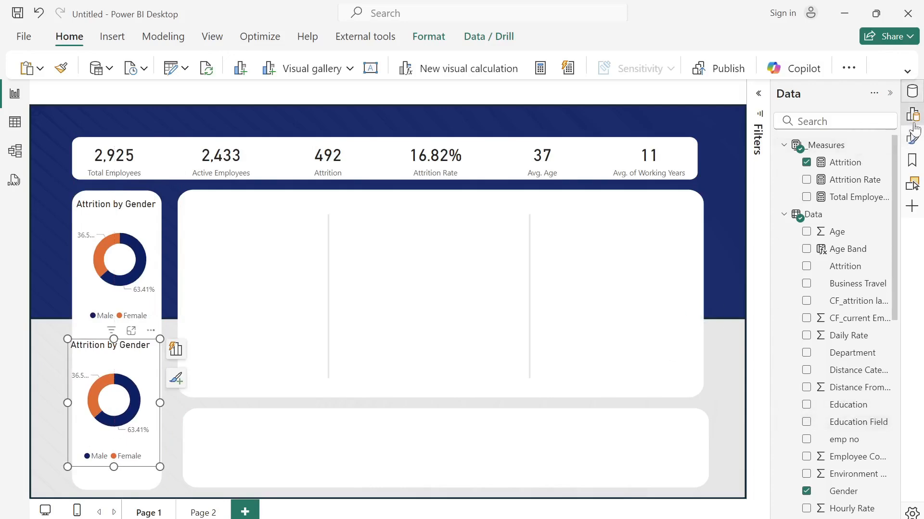
# Replace Gender with Distance Category as the legend of the lower donut.
pyautogui.click(913, 139)
pyautogui.click(729, 291)
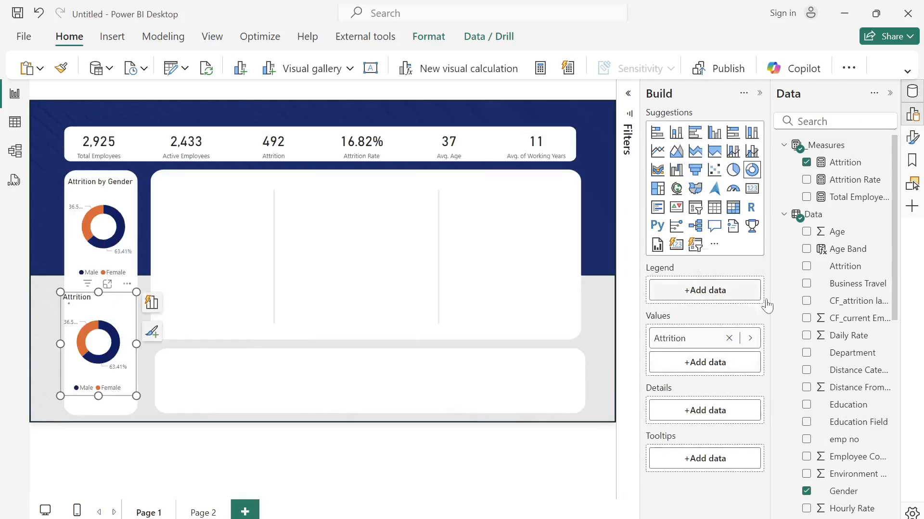
pyautogui.click(807, 373)
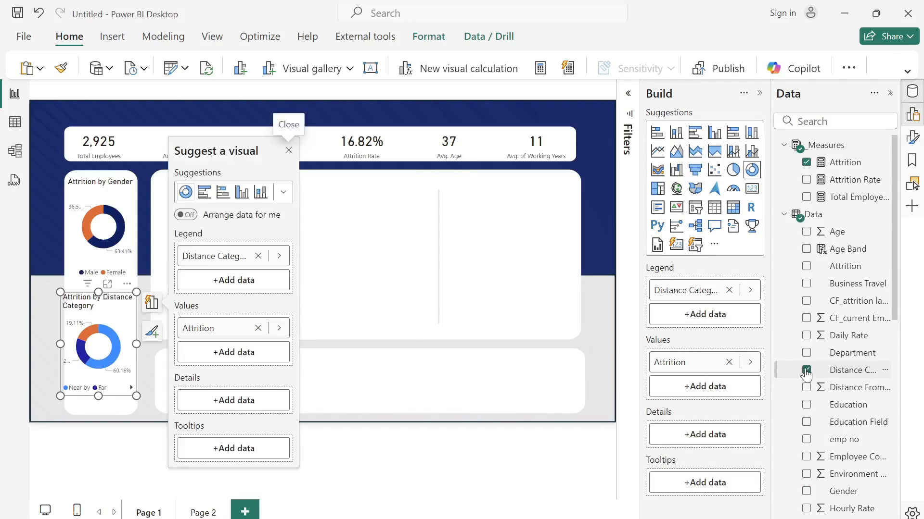
# Color the Distance Category donut's Near by slice navy #002060 and its Far slice light blue.
pyautogui.click(913, 139)
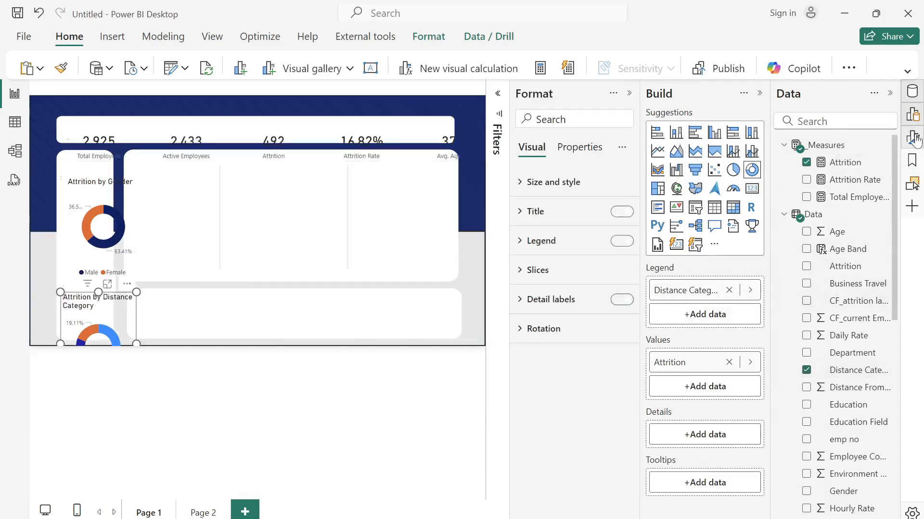
pyautogui.click(520, 270)
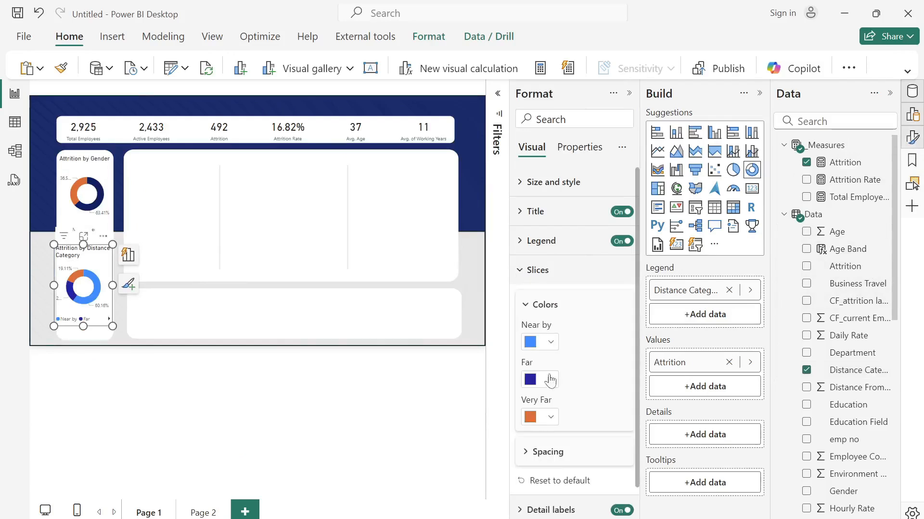
pyautogui.click(551, 342)
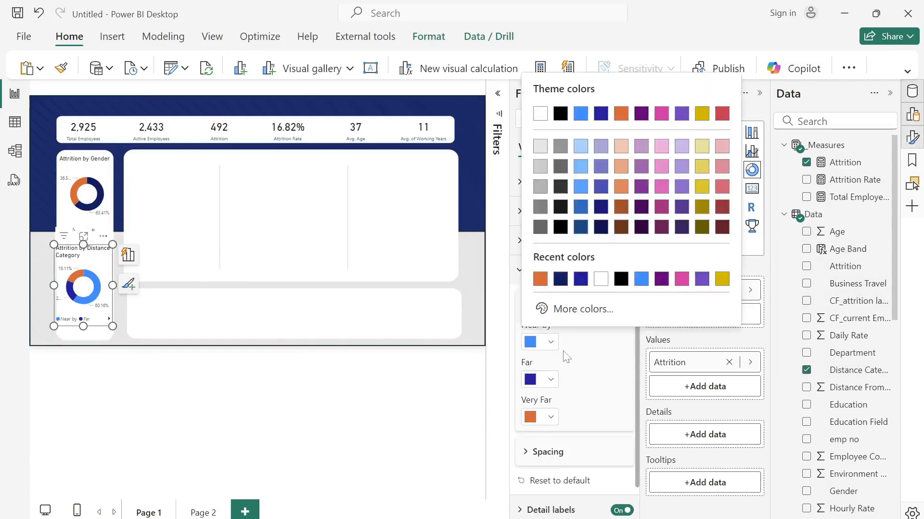
pyautogui.click(560, 280)
pyautogui.click(116, 198)
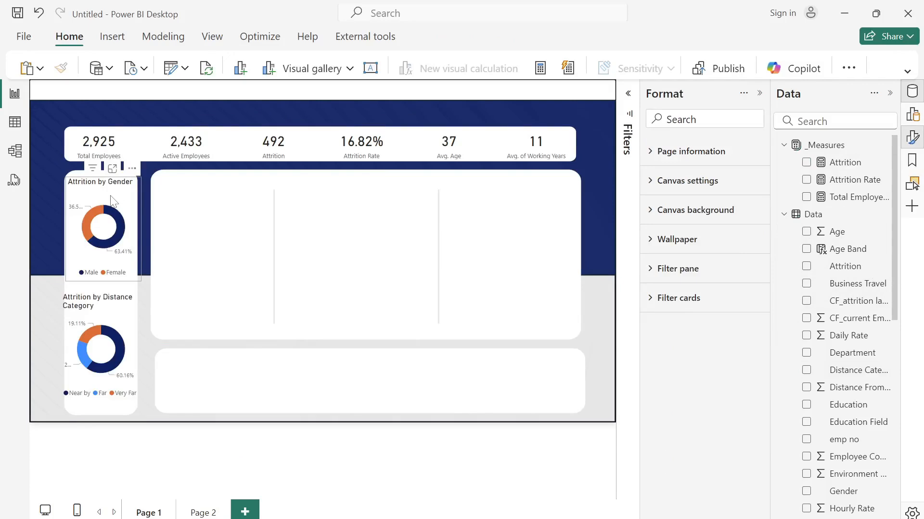
# Set the title font size of both donut charts to 12 and shift both donuts slightly right within the side panel.
pyautogui.click(113, 199)
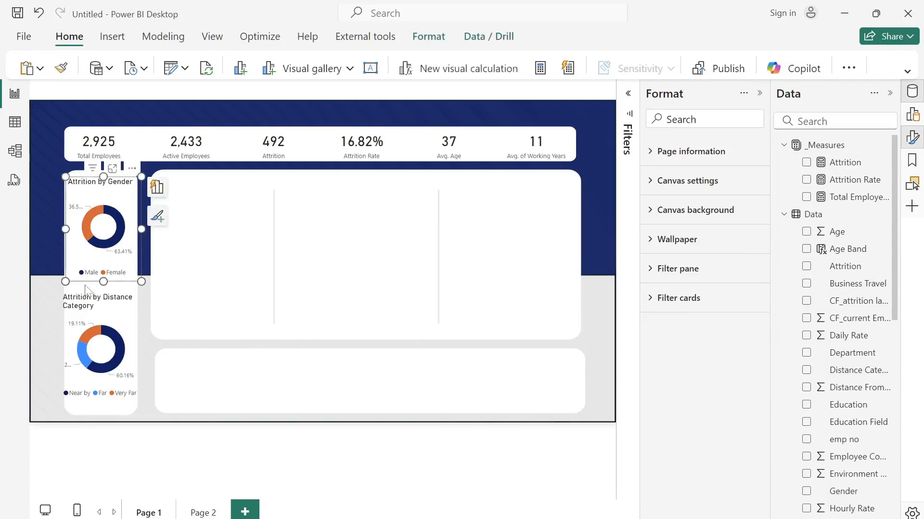
pyautogui.keyDown('ctrl'); pyautogui.click(130, 322); pyautogui.keyUp('ctrl')
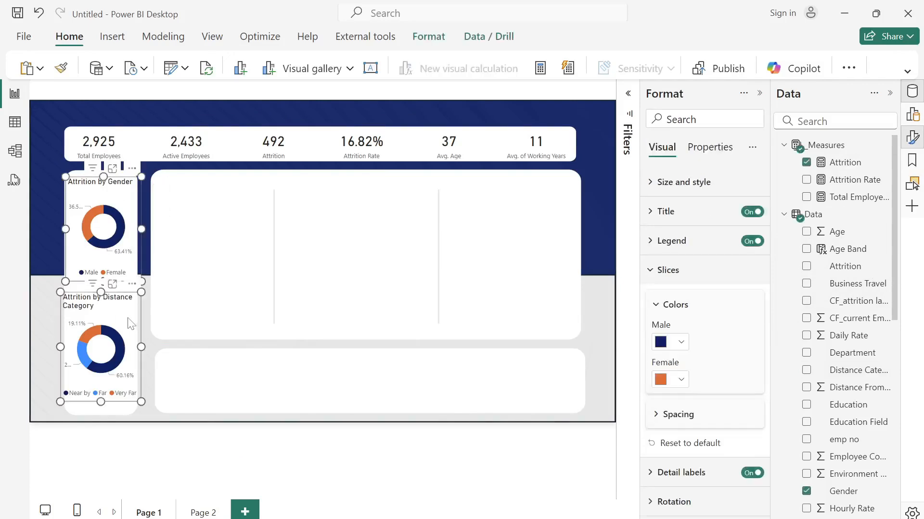
pyautogui.click(655, 212)
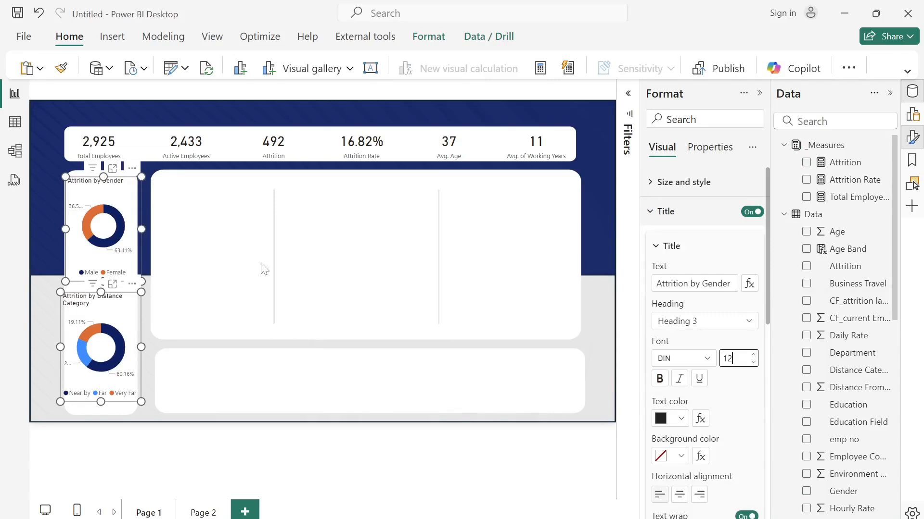
pyautogui.click(96, 309)
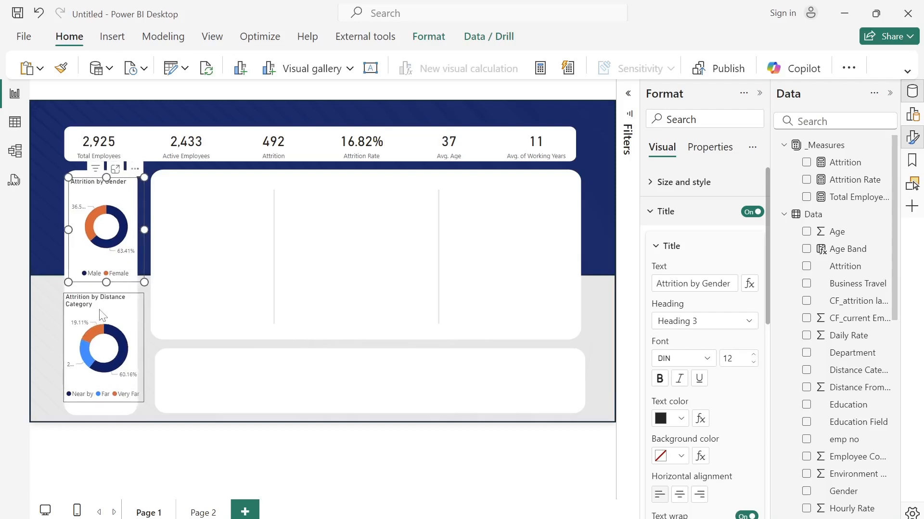
pyautogui.click(104, 315)
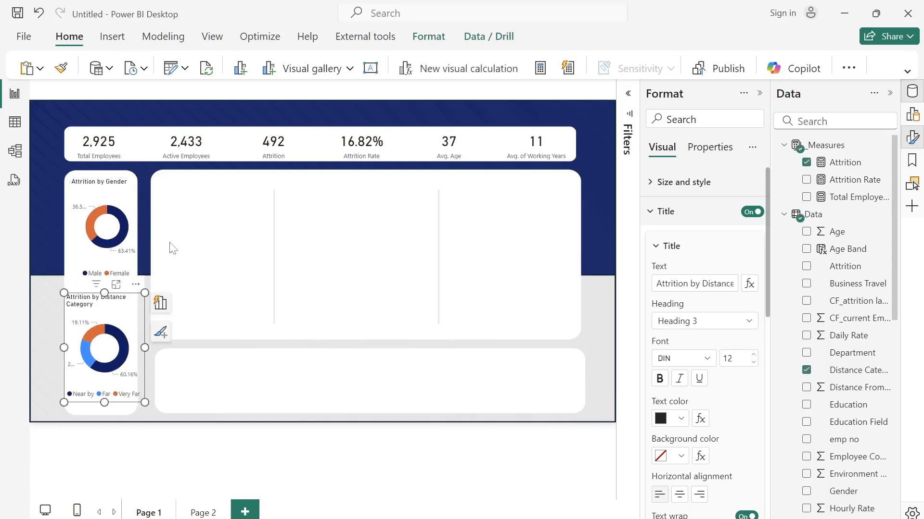
pyautogui.click(170, 243)
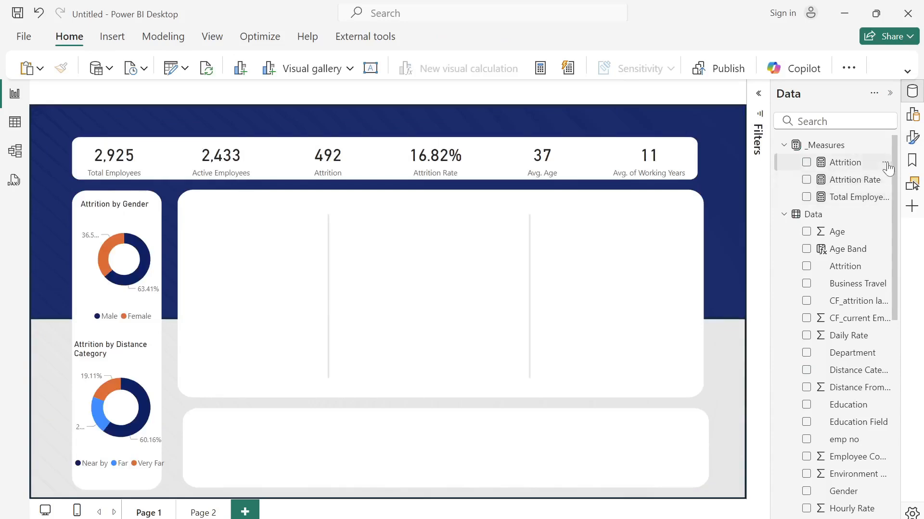
# Add a stacked bar chart of the Attrition measure by Marital Status in the large white panel.
pyautogui.click(806, 163)
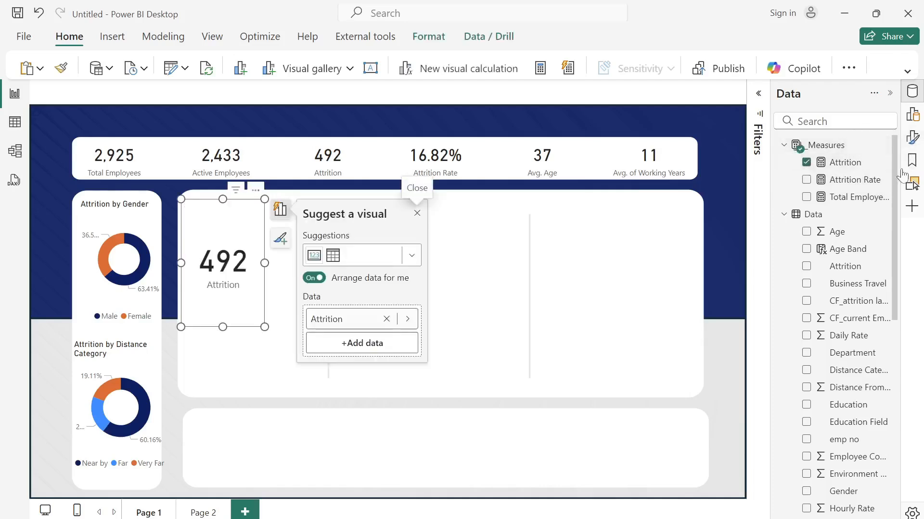
pyautogui.click(911, 116)
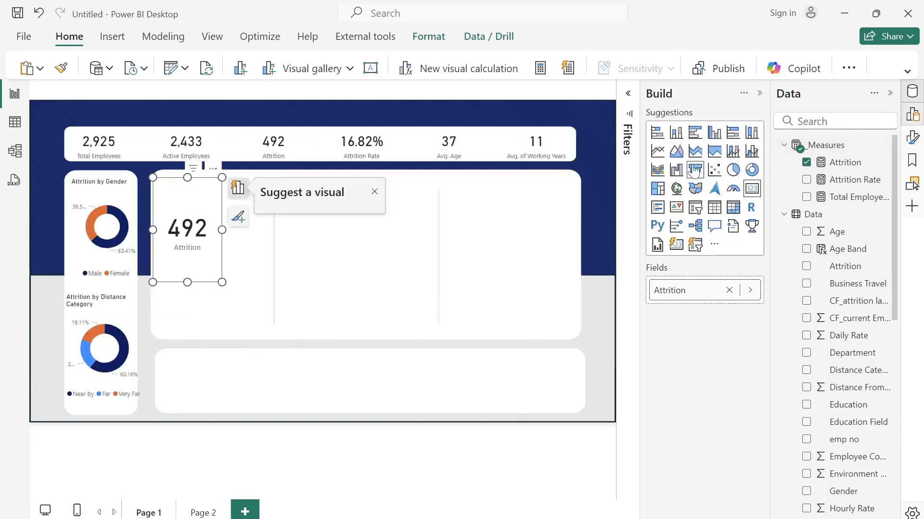
pyautogui.click(657, 133)
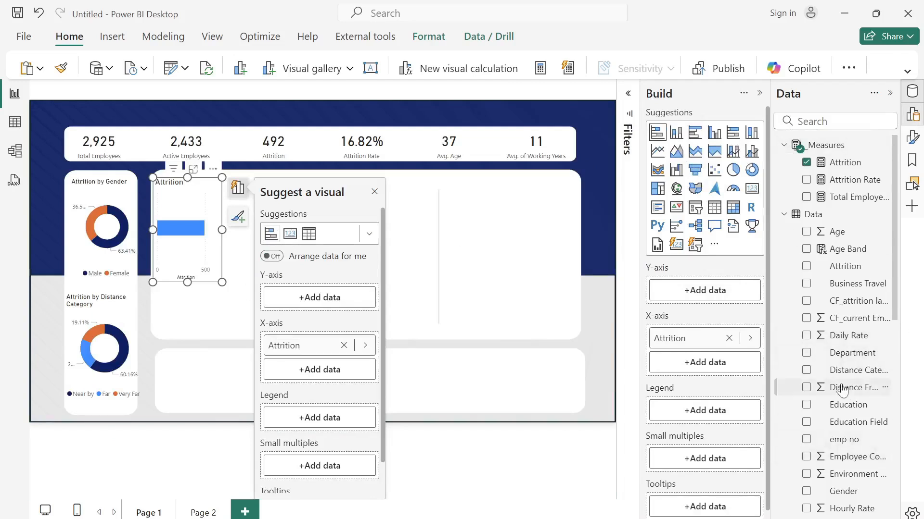
pyautogui.scroll(-1, 842, 388)
pyautogui.scroll(-1, 841, 387)
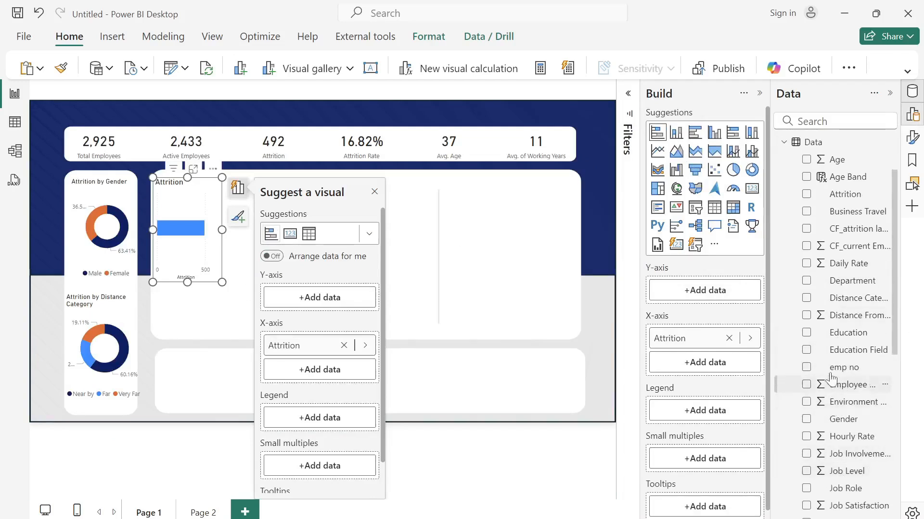
pyautogui.scroll(-4, 822, 344)
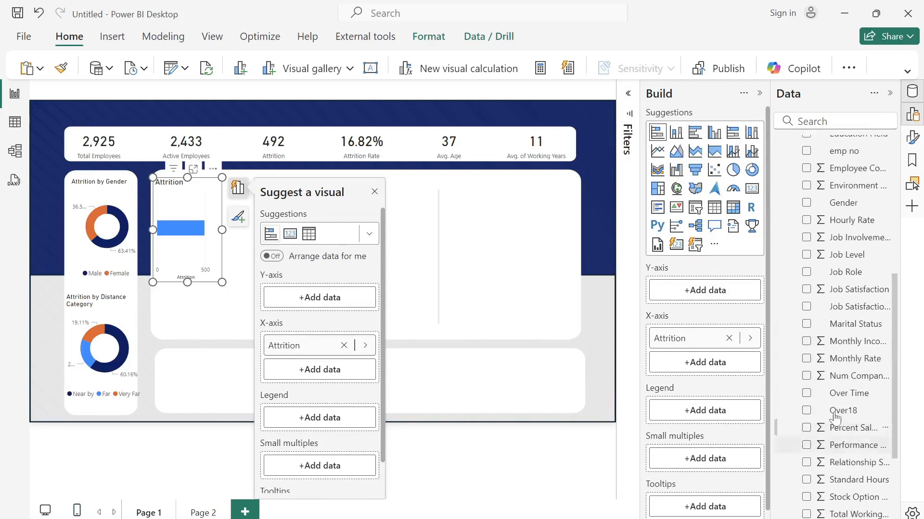
pyautogui.click(807, 324)
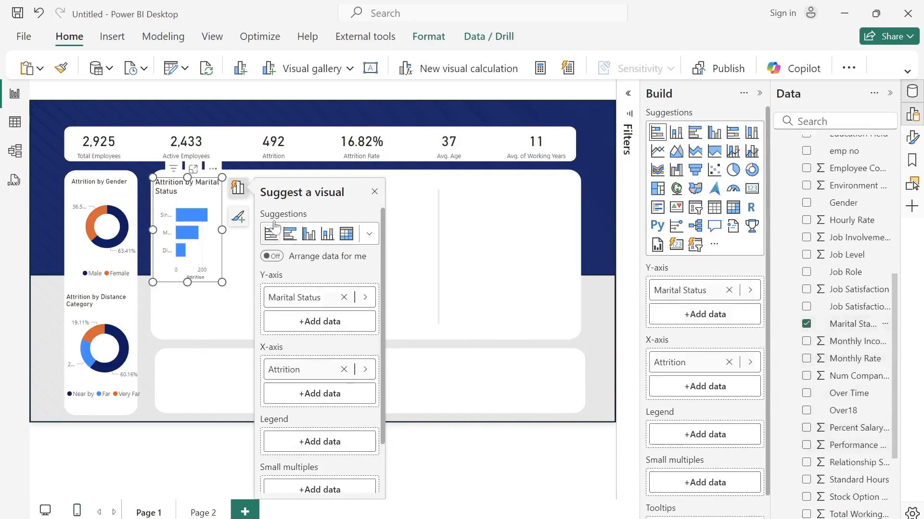
pyautogui.click(422, 254)
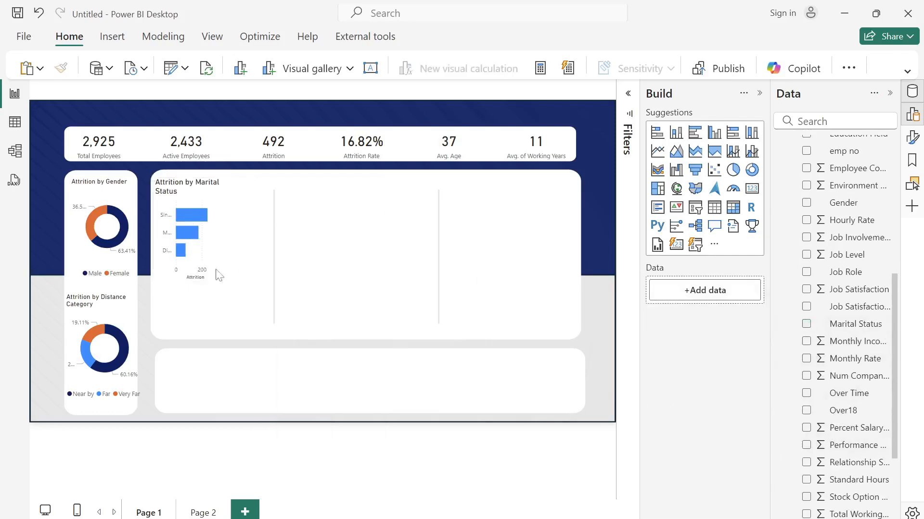
# Resize the Marital Status bar chart to about 263 wide by 174 high and turn off its background.
pyautogui.click(220, 281)
pyautogui.moveTo(221, 281); pyautogui.dragTo(253, 234)
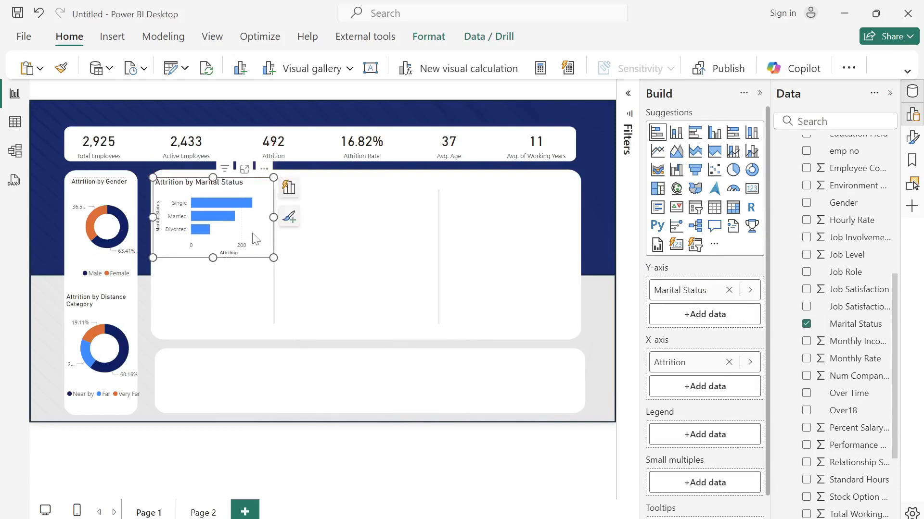
pyautogui.click(914, 139)
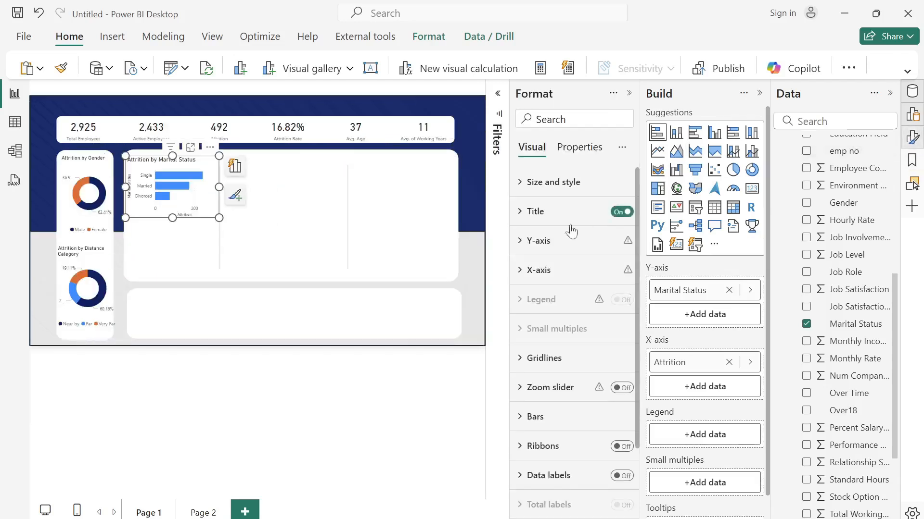
pyautogui.click(519, 184)
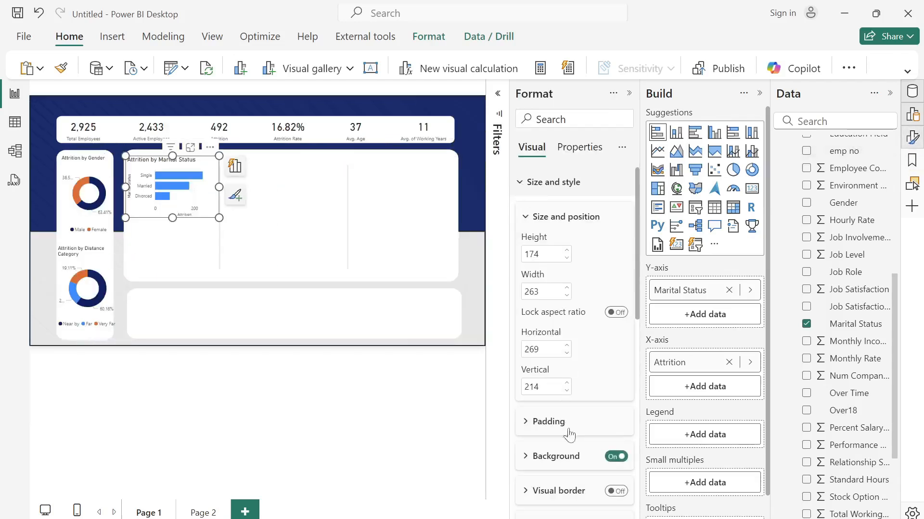
pyautogui.click(614, 458)
# Turn off the Marital Status chart's Y-axis title, X-axis values and X-axis title.
pyautogui.scroll(-5, 575, 342)
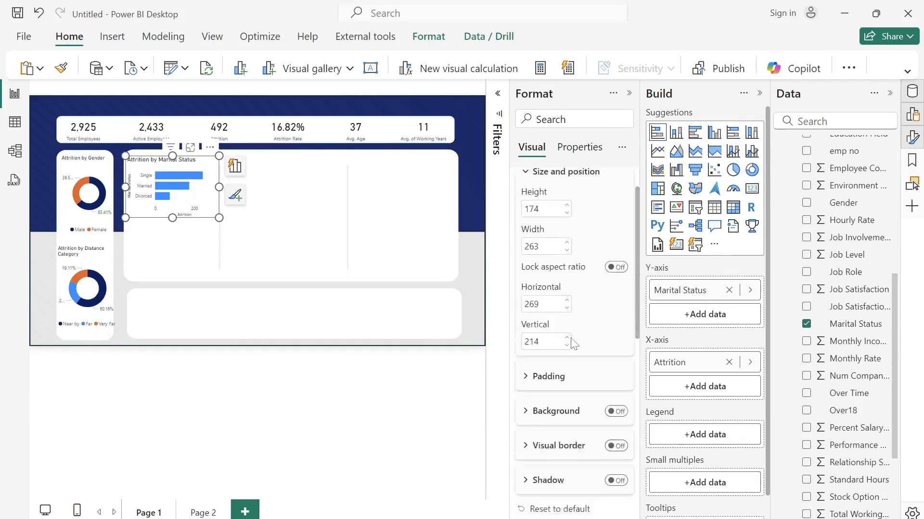
pyautogui.click(522, 331)
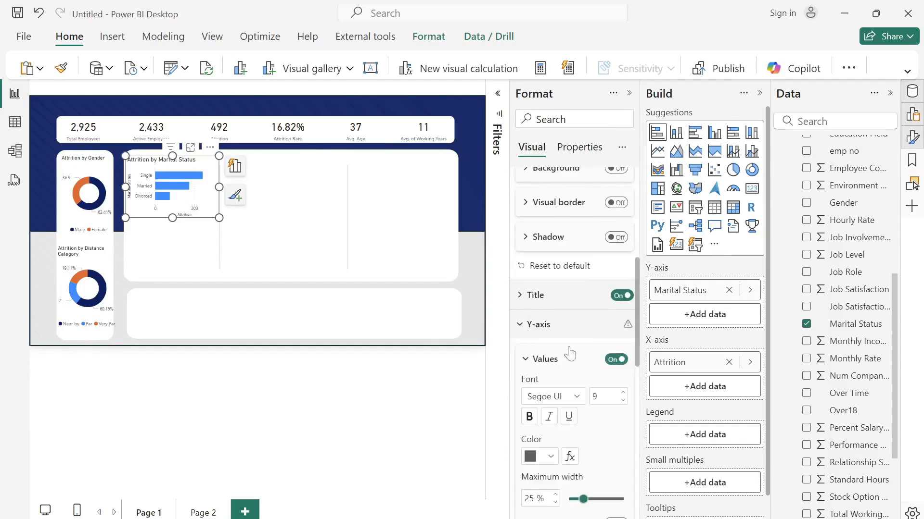
pyautogui.scroll(-5, 611, 385)
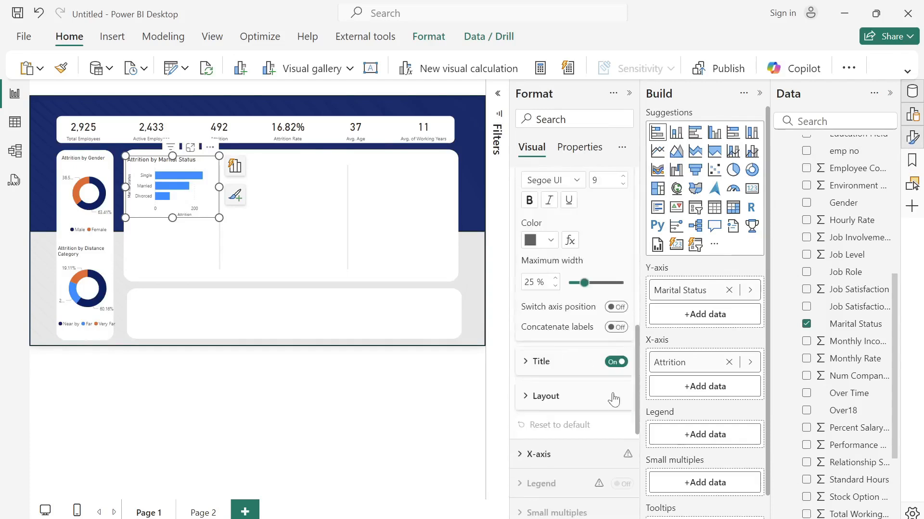
pyautogui.click(614, 363)
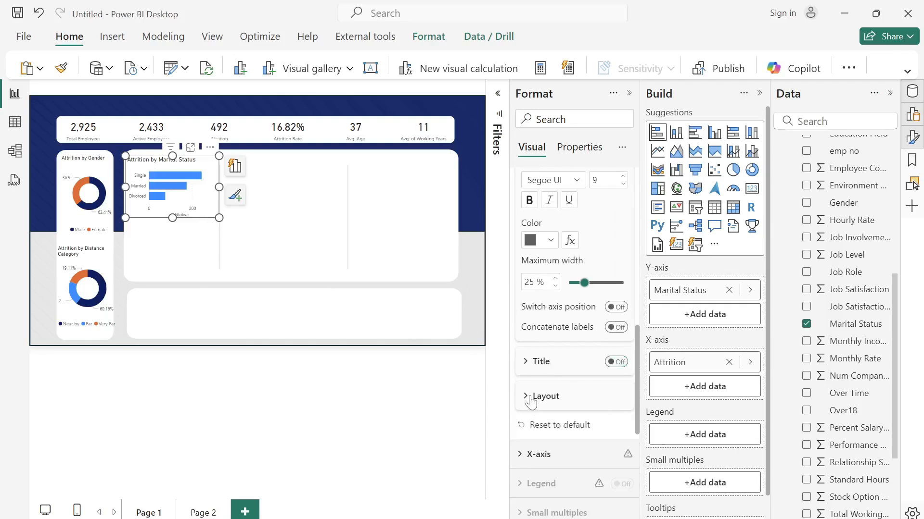
pyautogui.scroll(-3, 531, 401)
pyautogui.click(538, 317)
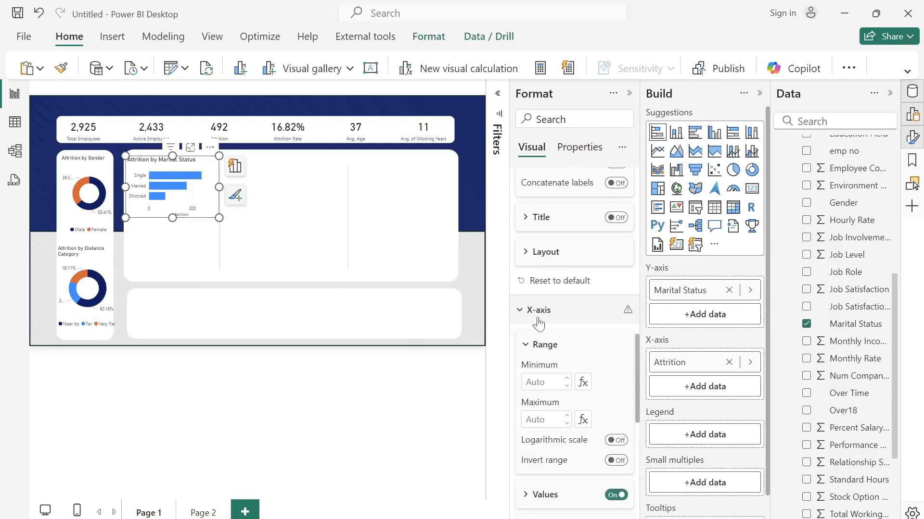
pyautogui.scroll(-3, 538, 324)
pyautogui.click(614, 354)
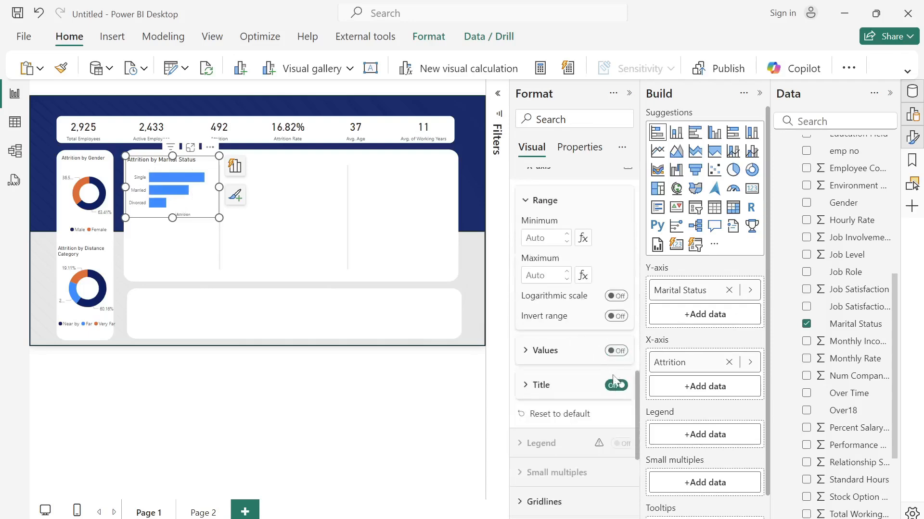
pyautogui.click(610, 386)
# Color the Marital Status chart's bars with the recent navy and turn on its data labels.
pyautogui.scroll(-2, 563, 414)
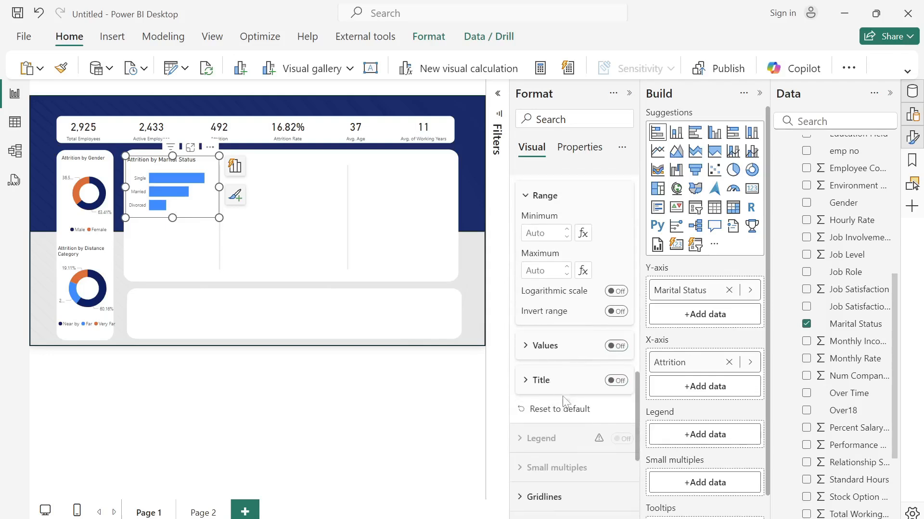
pyautogui.scroll(-3, 578, 473)
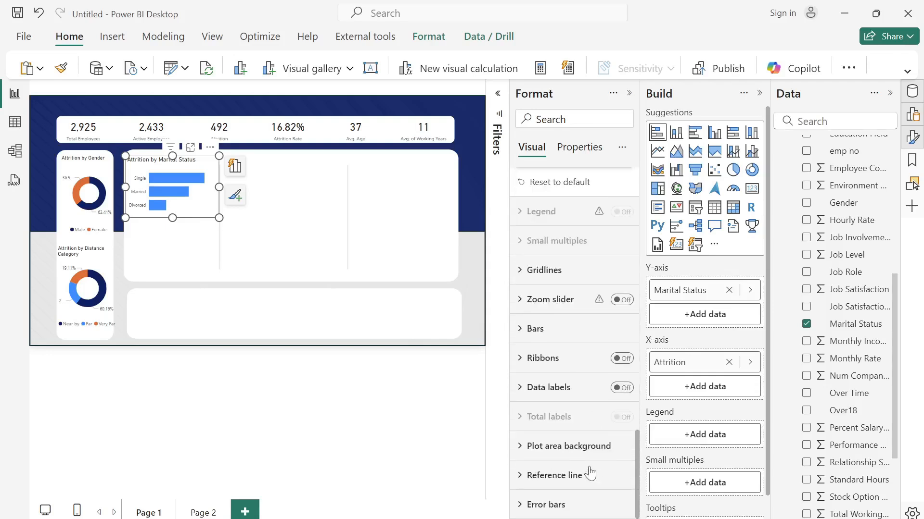
pyautogui.click(521, 336)
pyautogui.click(550, 474)
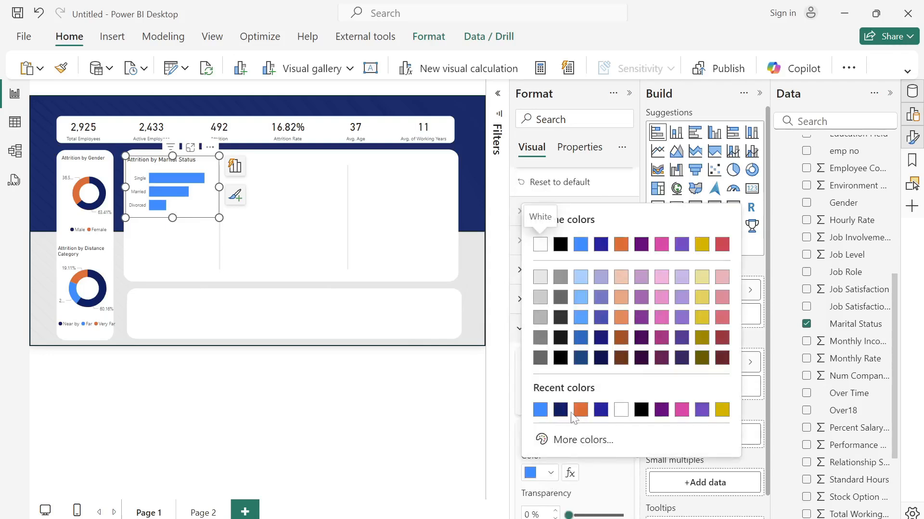
pyautogui.click(560, 410)
pyautogui.scroll(-5, 578, 404)
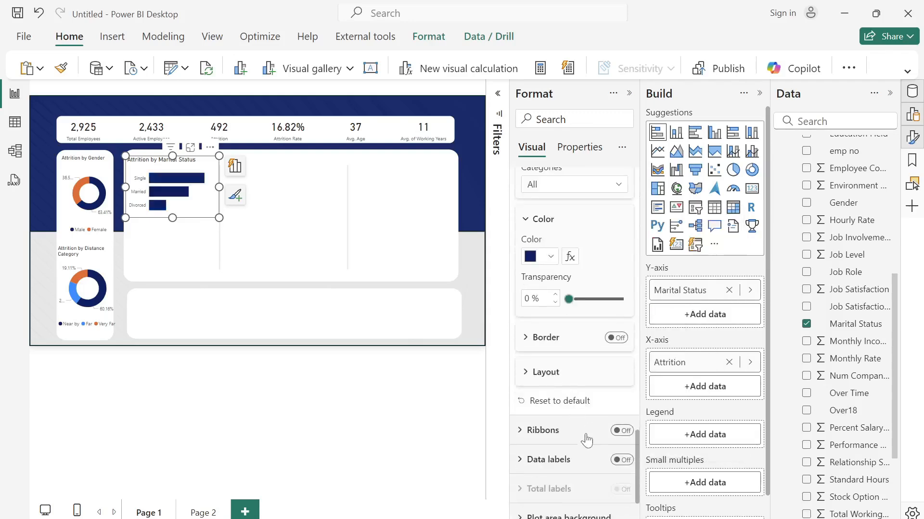
pyautogui.click(627, 463)
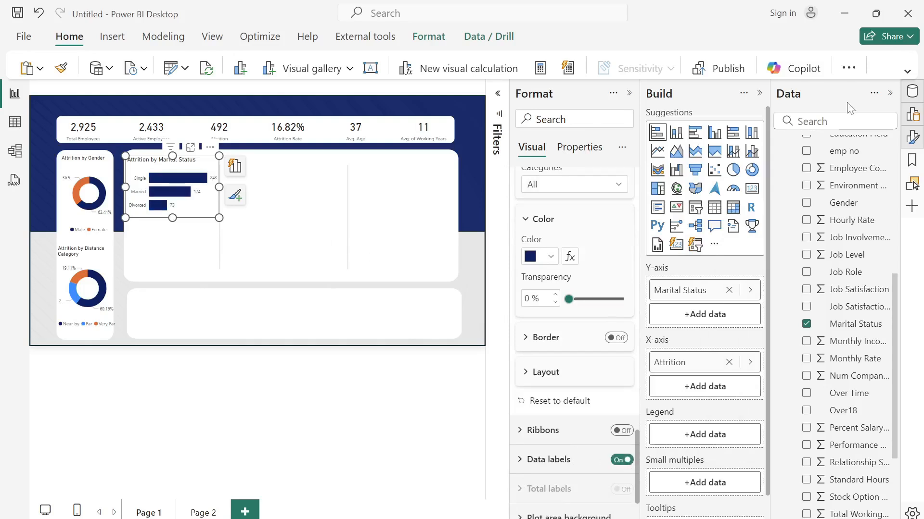
pyautogui.click(760, 93)
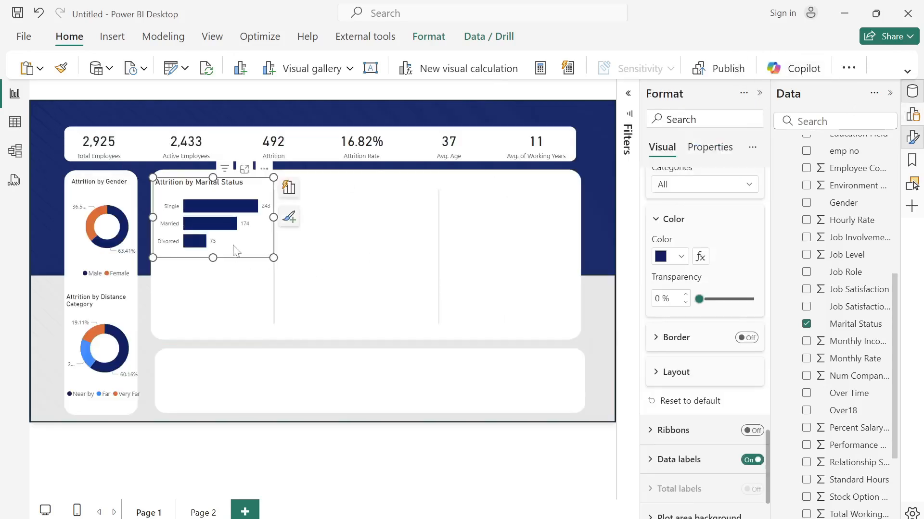
# Duplicate the Marital Status bar chart and place the copy directly beneath it, at about 267 horizontal and 389 vertical.
pyautogui.moveTo(234, 245); pyautogui.dragTo(229, 250)
pyautogui.hotkey('ctrl', 'v')
pyautogui.moveTo(230, 247); pyautogui.dragTo(228, 327)
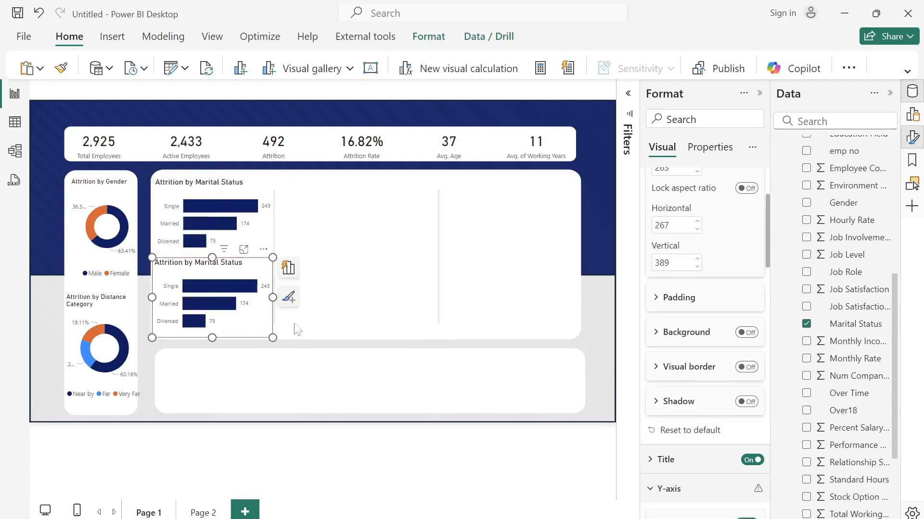
# Replace Marital Status with Job Role in the lower bar chart.
pyautogui.scroll(3, 813, 384)
pyautogui.click(806, 396)
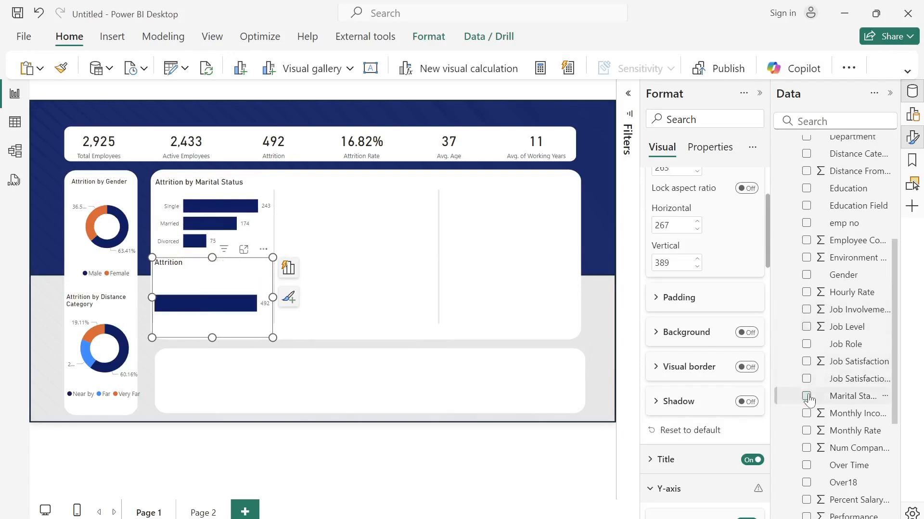
pyautogui.click(806, 344)
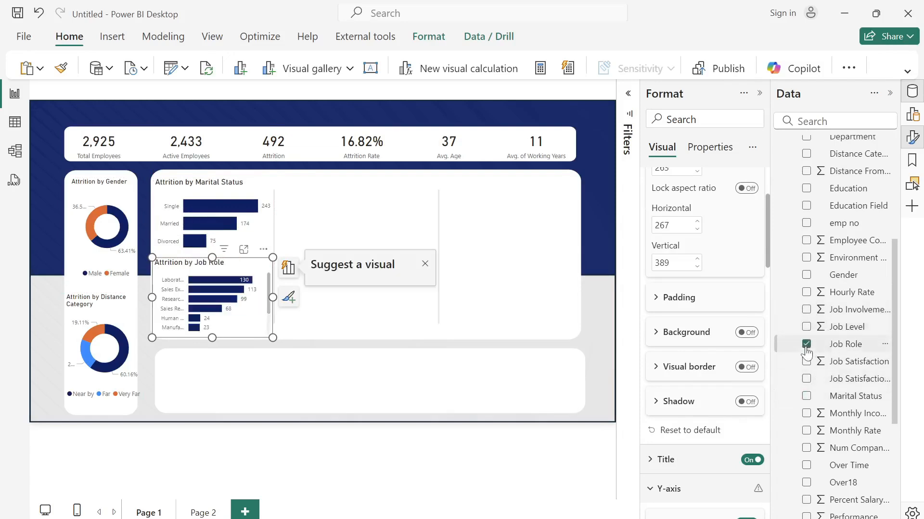
pyautogui.click(288, 268)
pyautogui.click(290, 222)
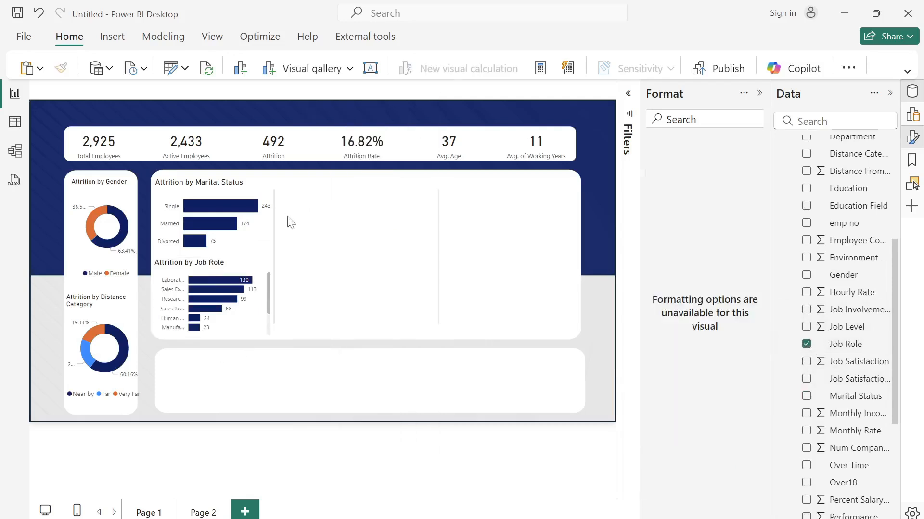
# Duplicate the Marital Status bar chart into the large panel's middle section, at about 556 horizontal and 214 vertical.
pyautogui.click(250, 248)
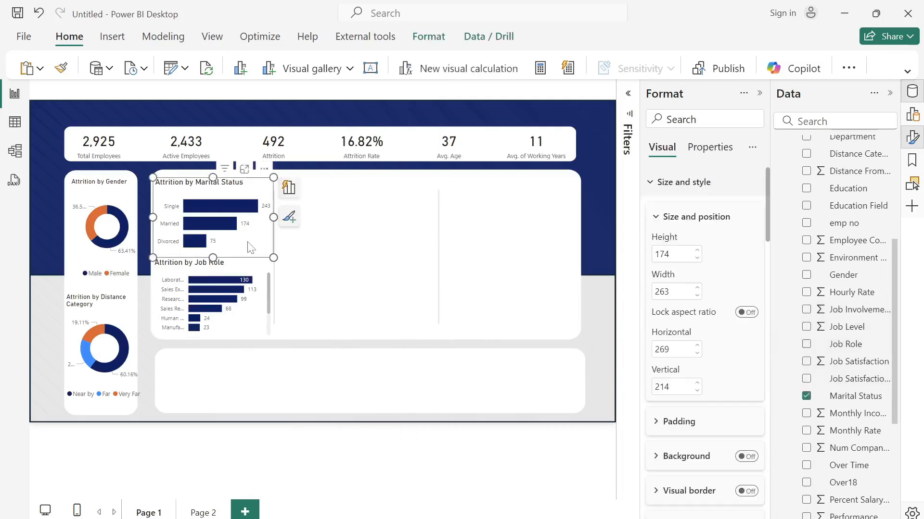
pyautogui.hotkey('ctrl', 'c')
pyautogui.hotkey('ctrl', 'v')
pyautogui.moveTo(250, 247); pyautogui.dragTo(376, 241)
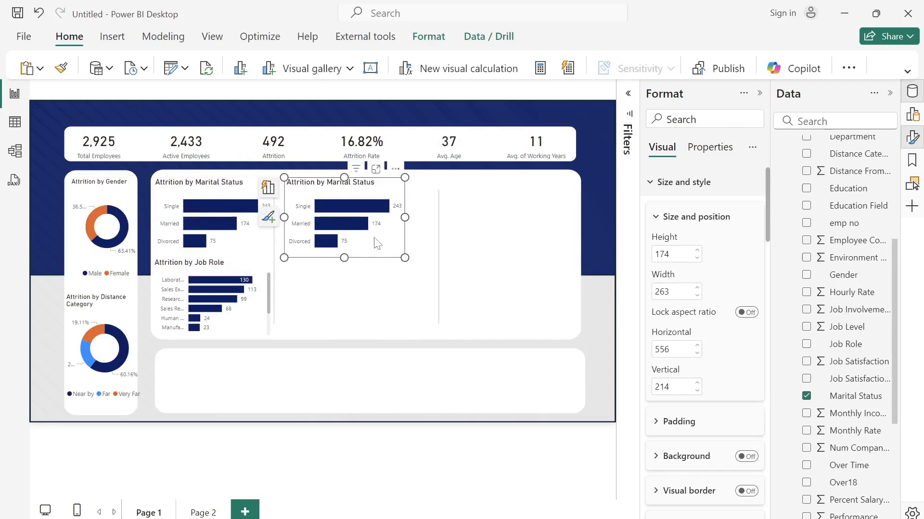
# Replace Marital Status with Department in the middle section's bar chart and widen the chart to about 316.
pyautogui.click(806, 398)
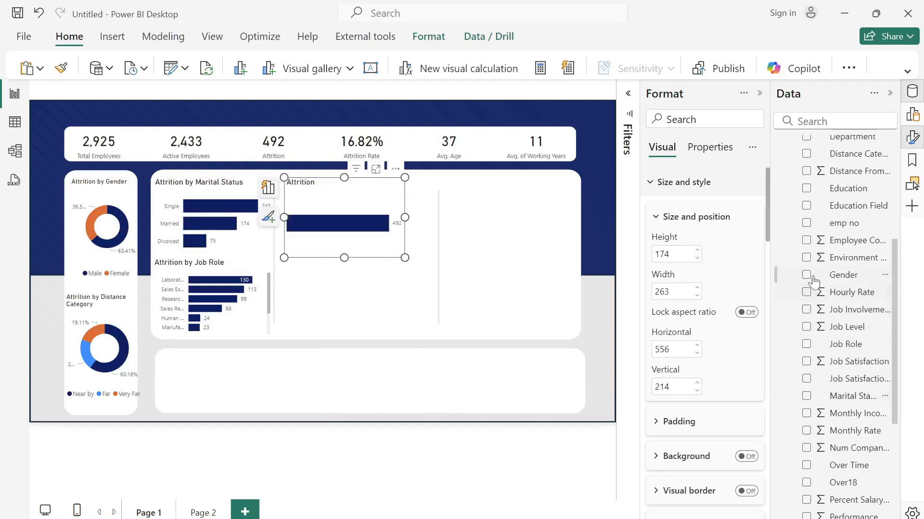
pyautogui.click(806, 138)
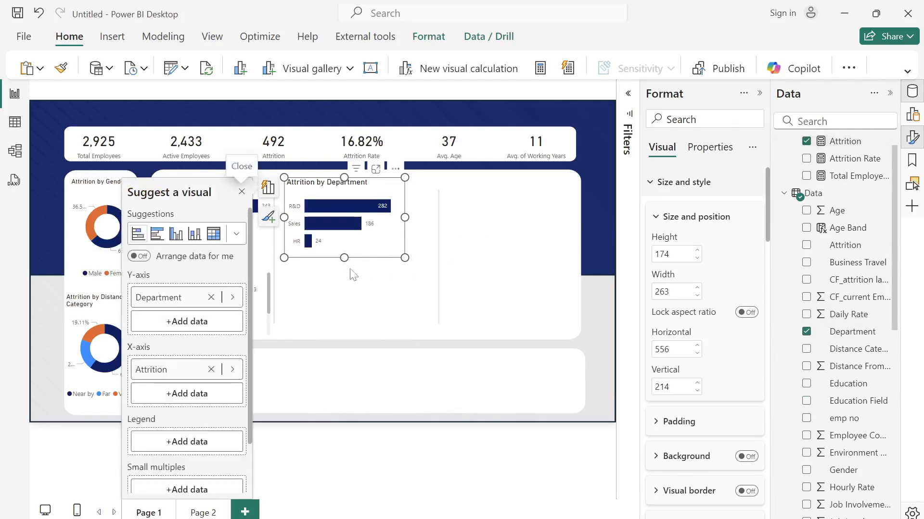
pyautogui.click(368, 309)
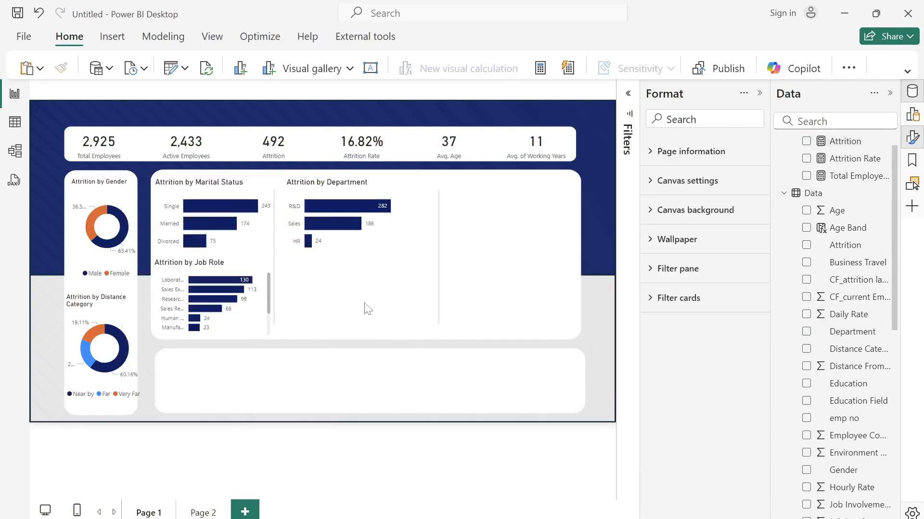
pyautogui.click(406, 254)
pyautogui.moveTo(406, 257); pyautogui.dragTo(430, 258)
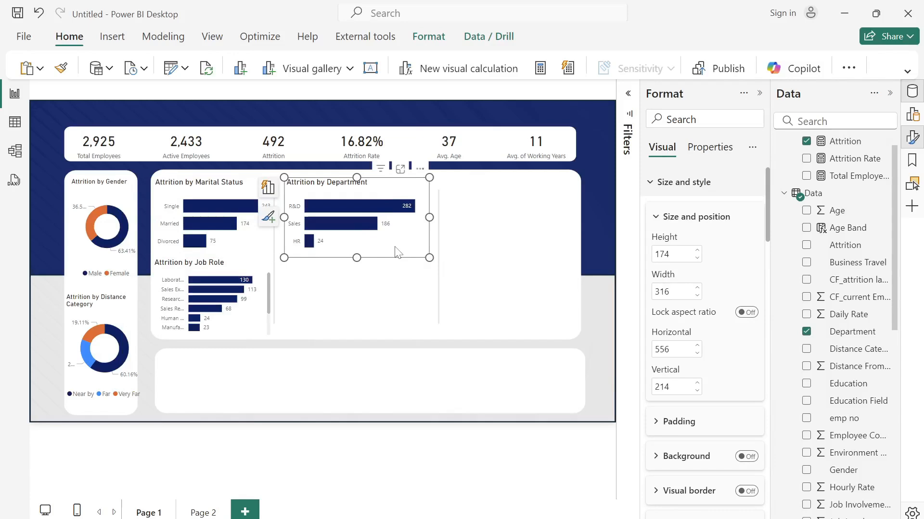
# Duplicate the Department bar chart and place the copy directly beneath it, at about 556 horizontal and 378 vertical.
pyautogui.hotkey('ctrl', 'c')
pyautogui.hotkey('ctrl', 'v')
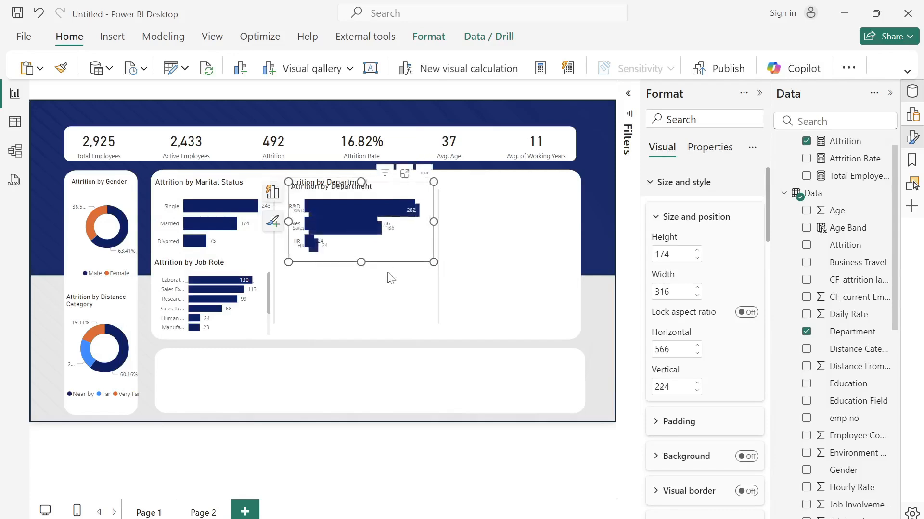
pyautogui.moveTo(395, 252); pyautogui.dragTo(393, 318)
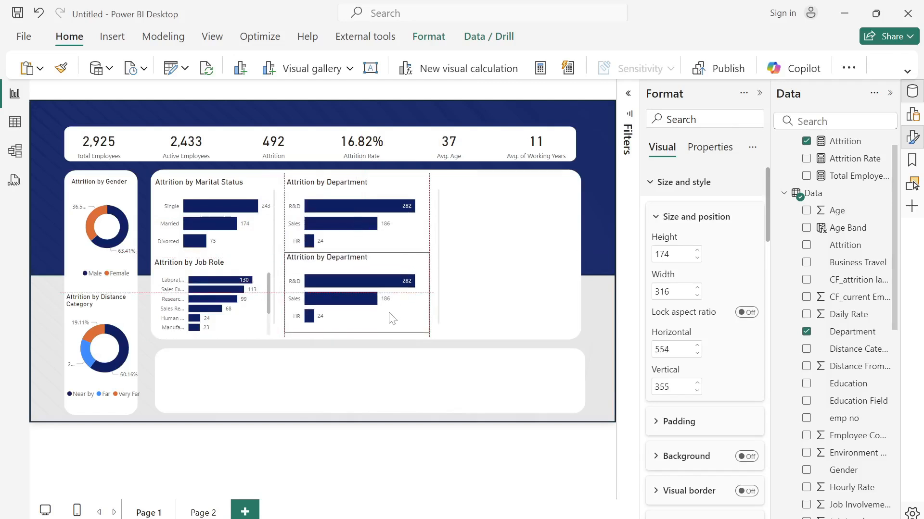
# Replace Department with Years in Company Band in the middle section's lower bar chart.
pyautogui.click(806, 332)
pyautogui.scroll(-10, 842, 429)
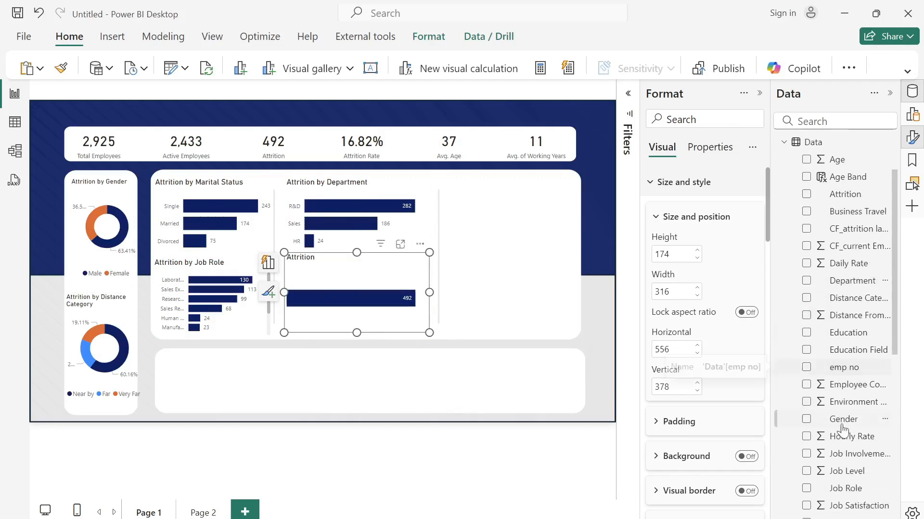
pyautogui.click(802, 459)
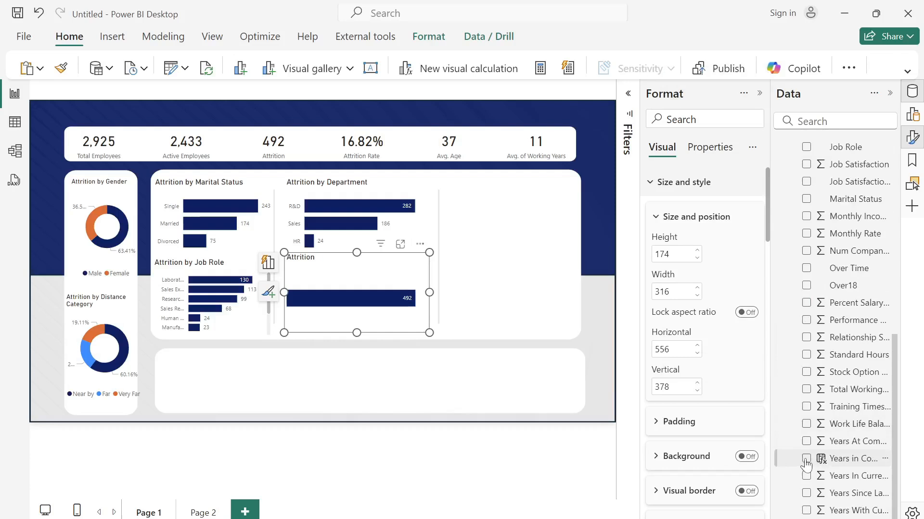
pyautogui.click(461, 298)
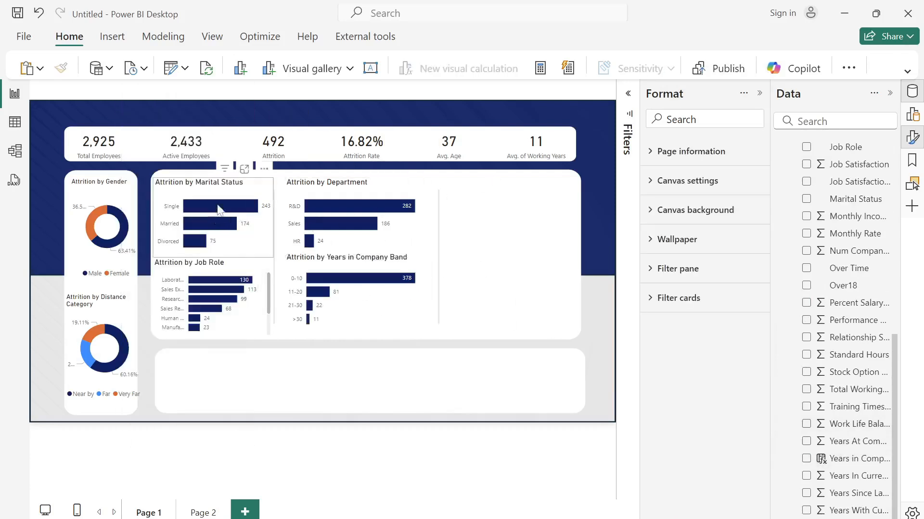
# Move the Marital Status and Department bar charts slightly up, toward the upper edge of the large white panel.
pyautogui.moveTo(232, 189); pyautogui.dragTo(232, 183)
pyautogui.moveTo(377, 185); pyautogui.dragTo(375, 184)
pyautogui.click(529, 267)
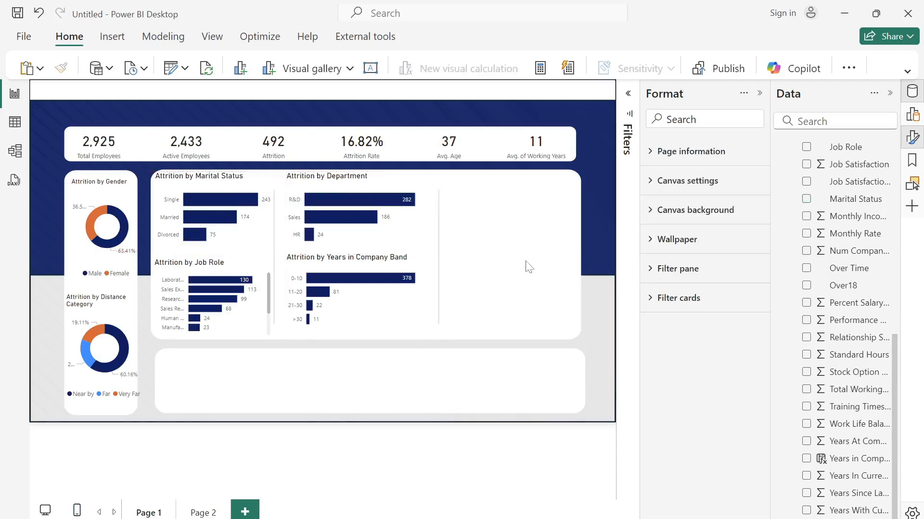
# Insert a treemap and fit it into the empty section of the large panel, beside the Department and Years in Company Band charts.
pyautogui.click(760, 94)
pyautogui.click(911, 118)
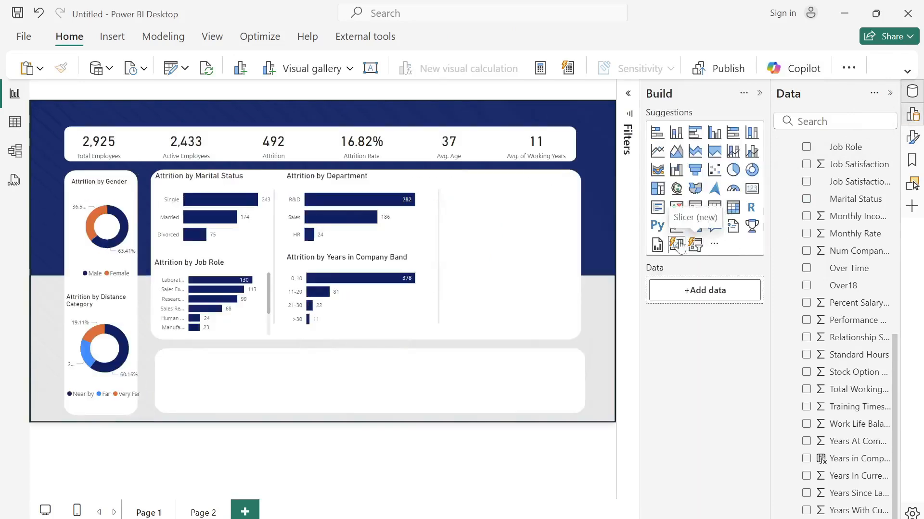
pyautogui.click(656, 190)
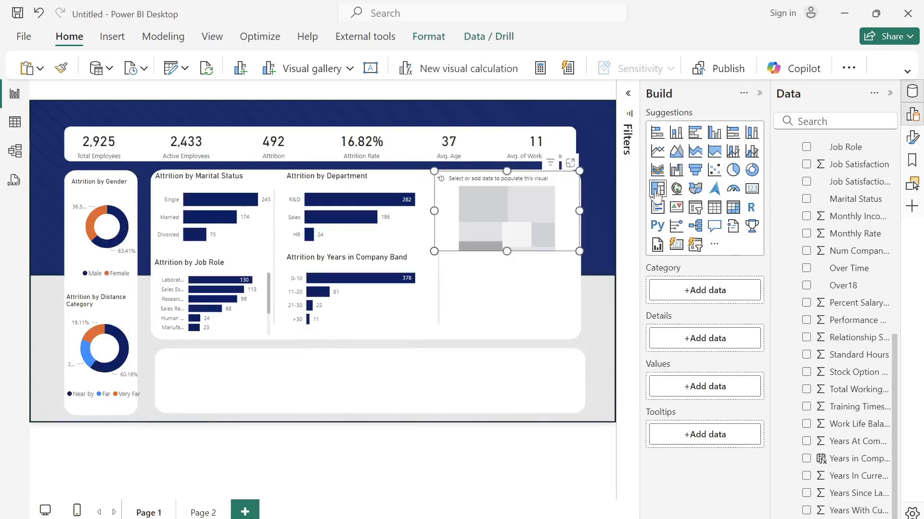
pyautogui.moveTo(540, 222)
pyautogui.mouseDown()
pyautogui.moveTo(530, 246)
pyautogui.moveTo(543, 227)
pyautogui.mouseUp()
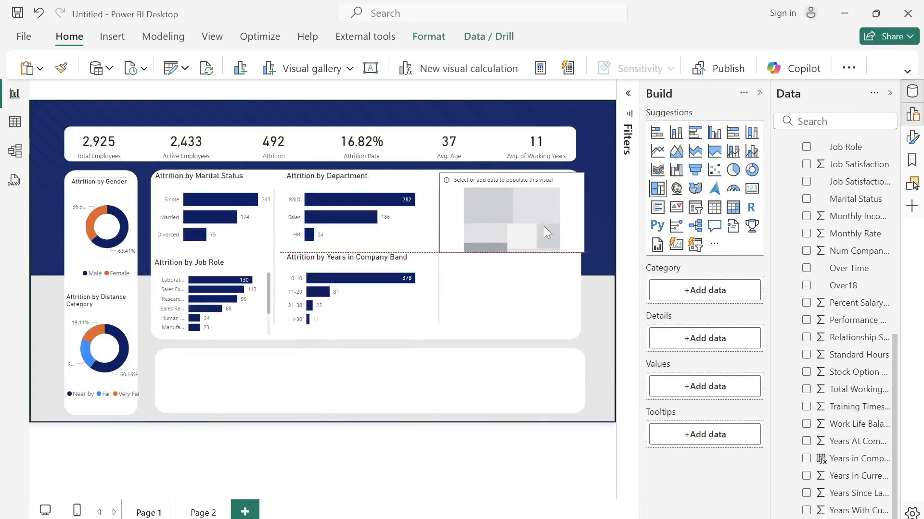
pyautogui.moveTo(583, 252); pyautogui.dragTo(570, 339)
# Fill the treemap with Age Band as category and the Attrition measure as values, and widen it to about 300.
pyautogui.scroll(10, 856, 262)
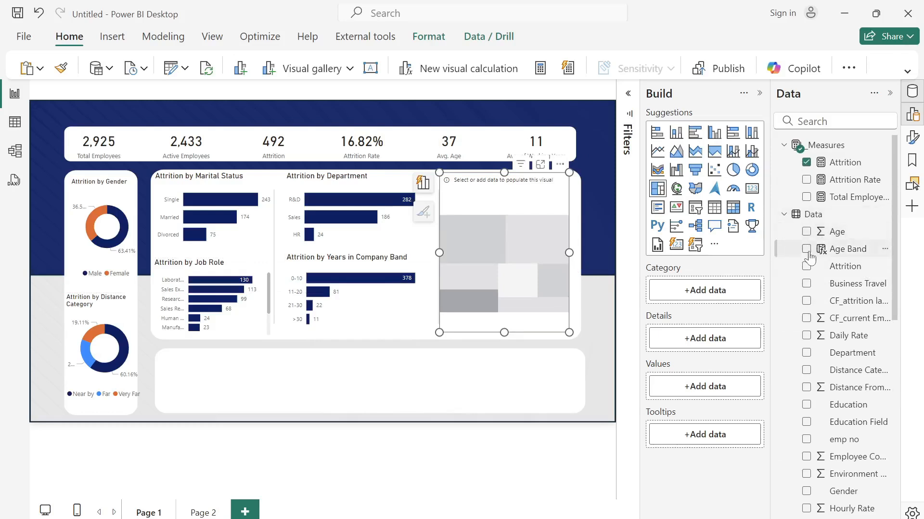
pyautogui.click(806, 249)
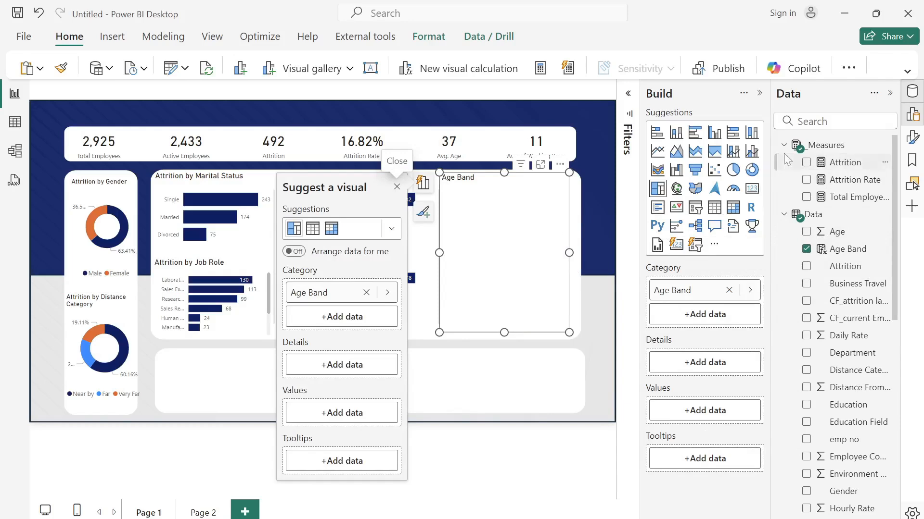
pyautogui.click(806, 163)
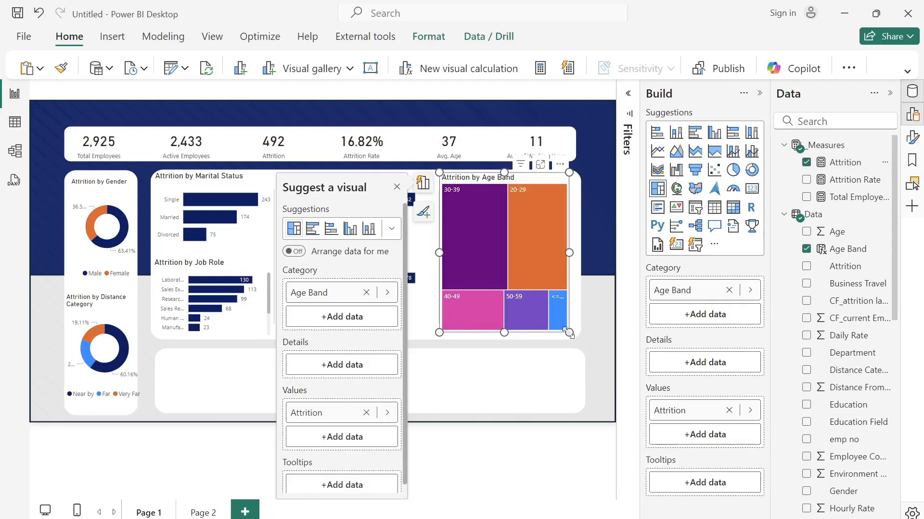
pyautogui.moveTo(569, 332); pyautogui.dragTo(577, 332)
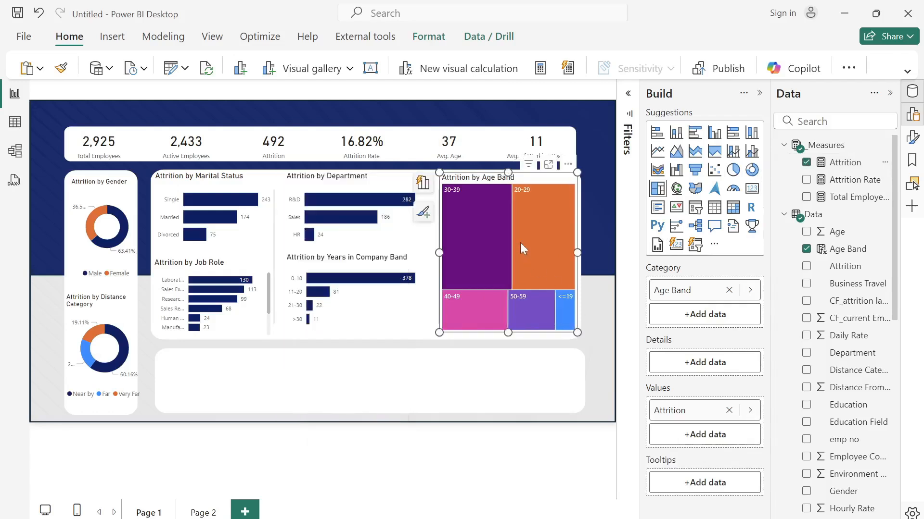
# Turn off the background of the Age Band treemap.
pyautogui.click(911, 141)
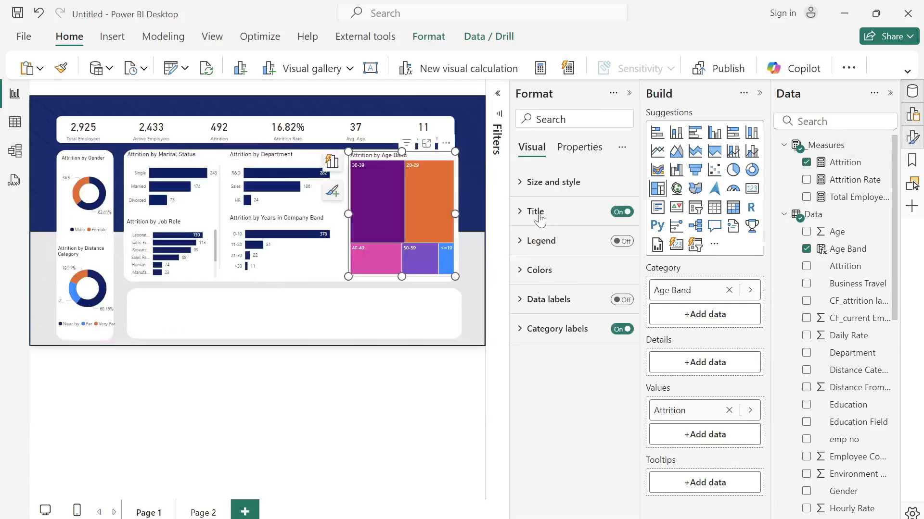
pyautogui.click(530, 185)
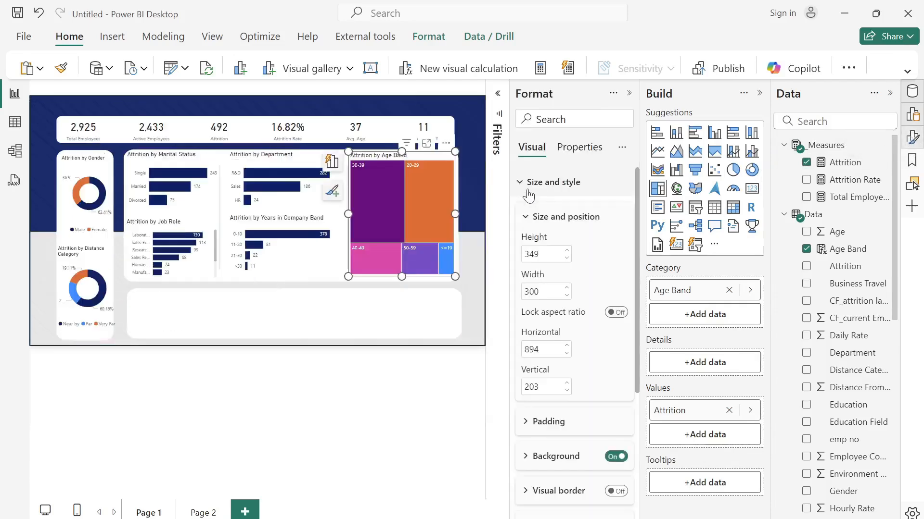
pyautogui.click(613, 457)
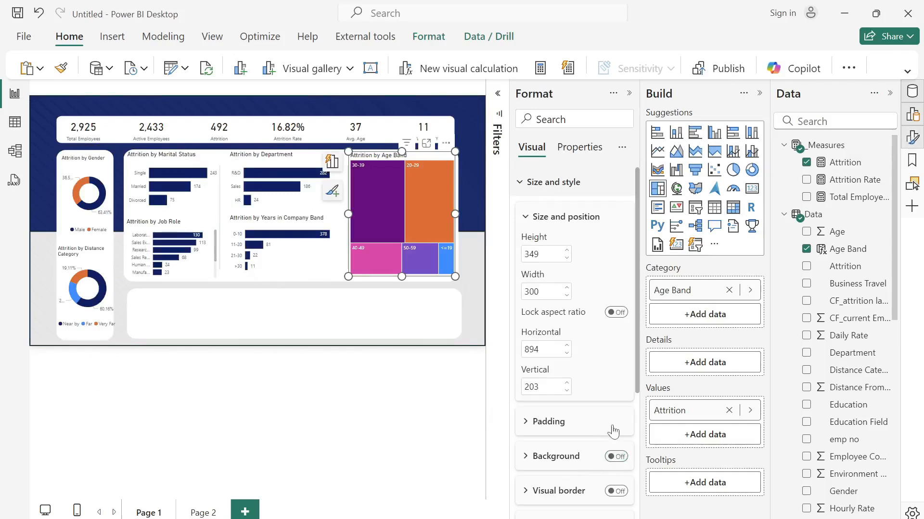
# Color the treemap's 30-39 age band with the recent navy.
pyautogui.click(525, 185)
pyautogui.click(528, 280)
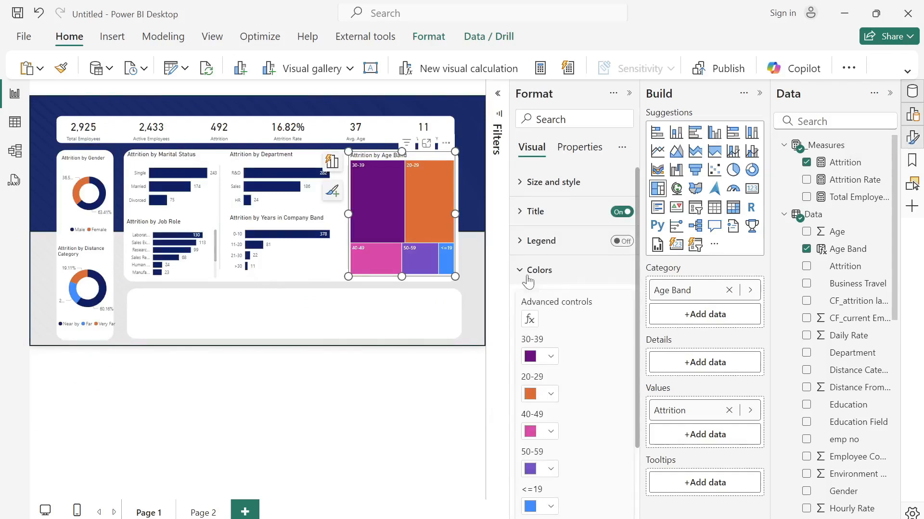
pyautogui.click(550, 358)
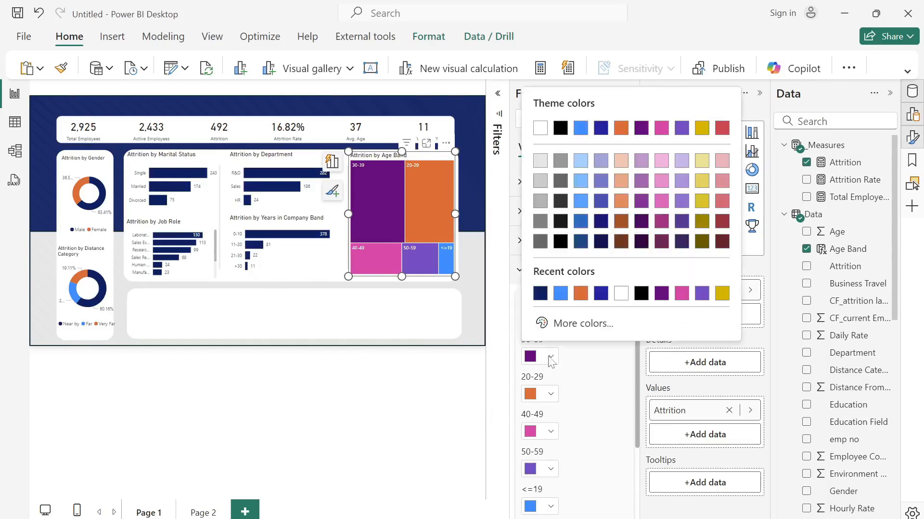
pyautogui.click(539, 294)
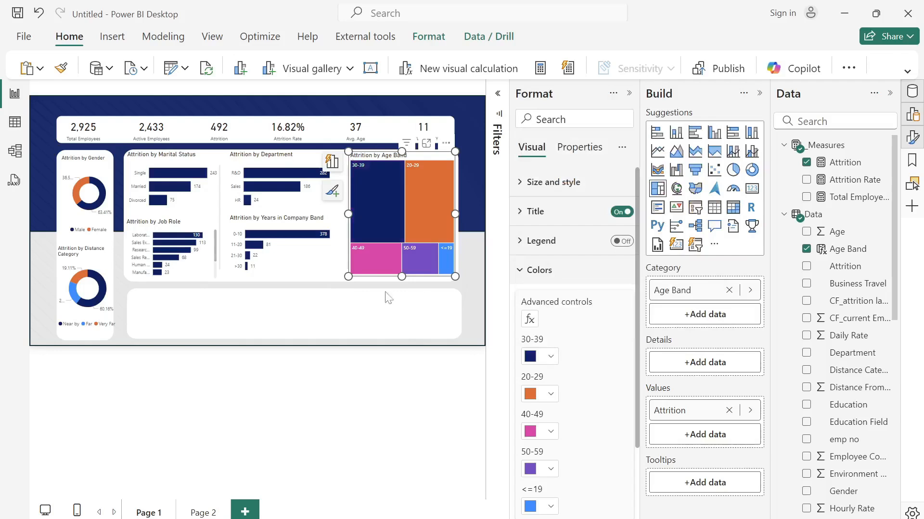
pyautogui.click(352, 384)
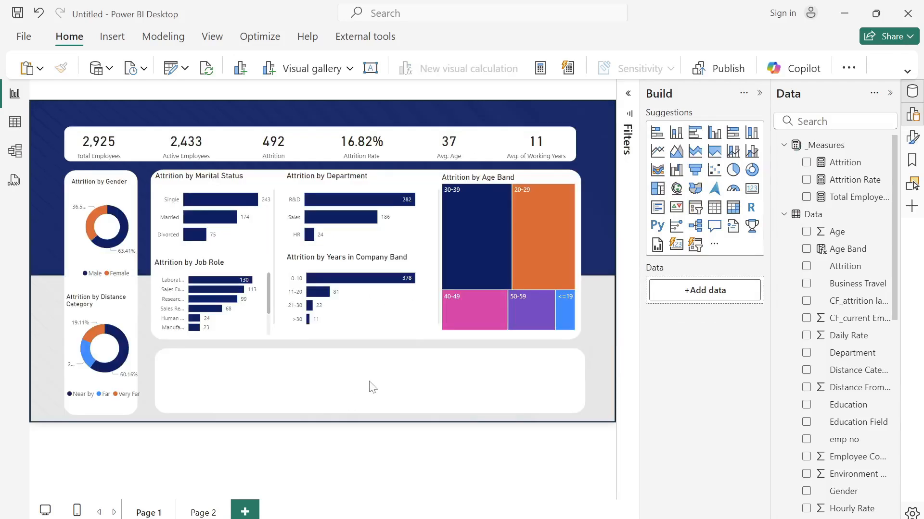
# Create a new chart of the Attrition measure by Job Satisfaction Category on the empty bottom panel.
pyautogui.click(806, 163)
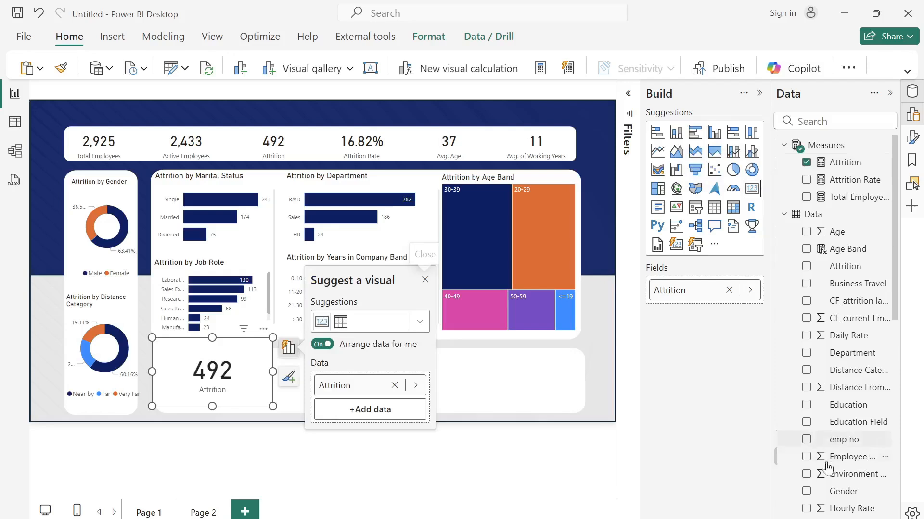
pyautogui.scroll(-4, 825, 402)
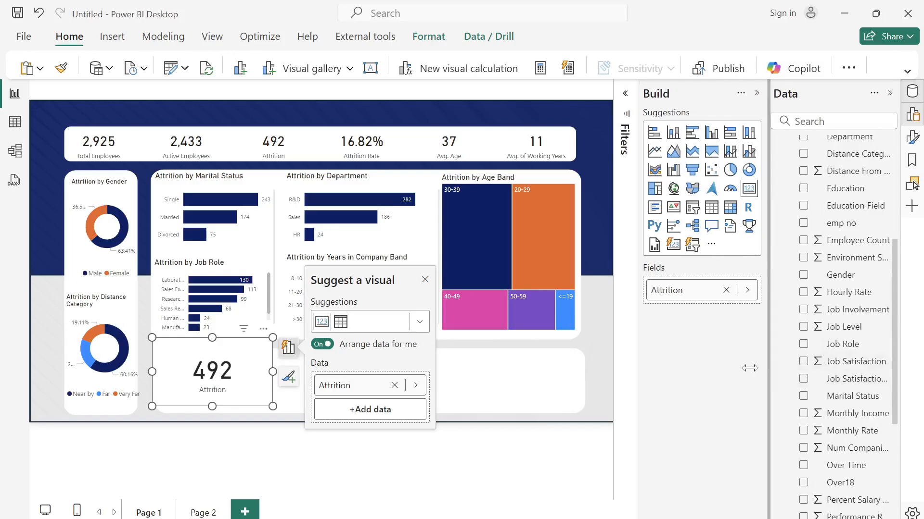
pyautogui.moveTo(771, 365); pyautogui.dragTo(732, 375)
pyautogui.click(767, 379)
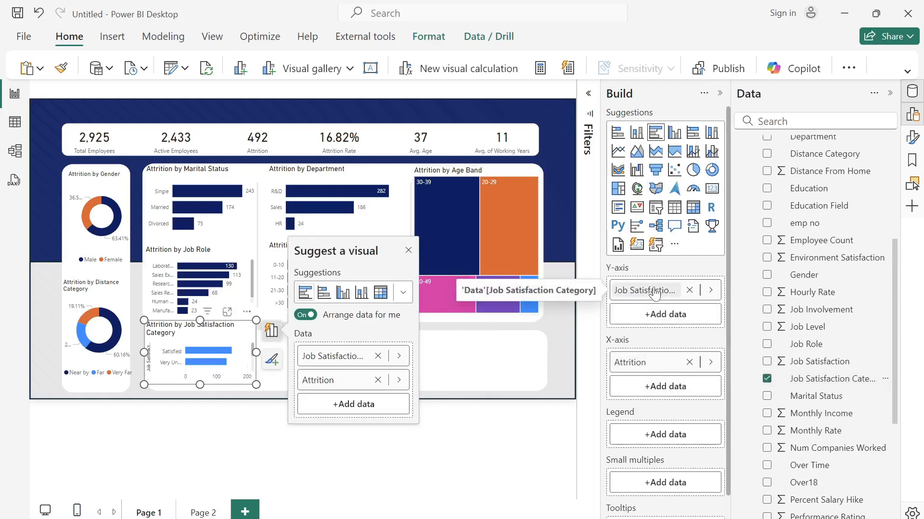
# Move Job Satisfaction Category from the Y-axis to the legend and change the visual to a stacked bar chart.
pyautogui.moveTo(655, 293); pyautogui.dragTo(652, 435)
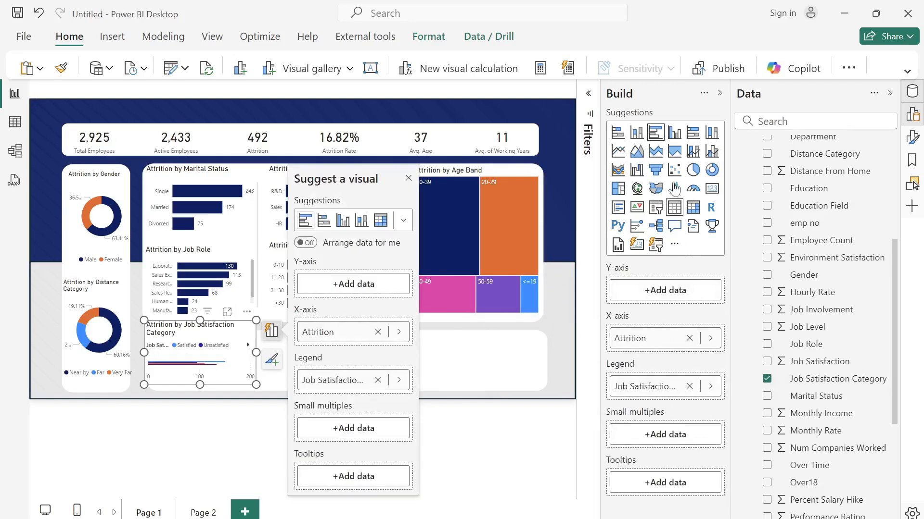
pyautogui.click(619, 134)
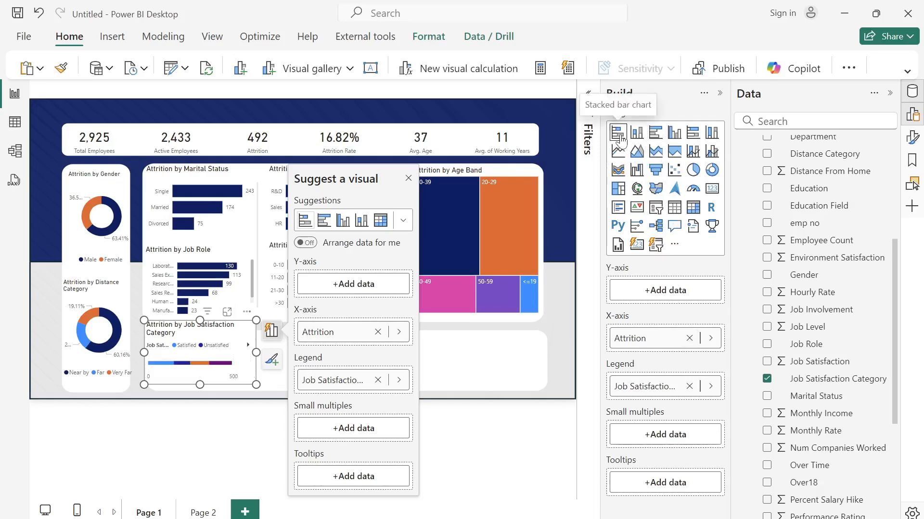
pyautogui.click(408, 179)
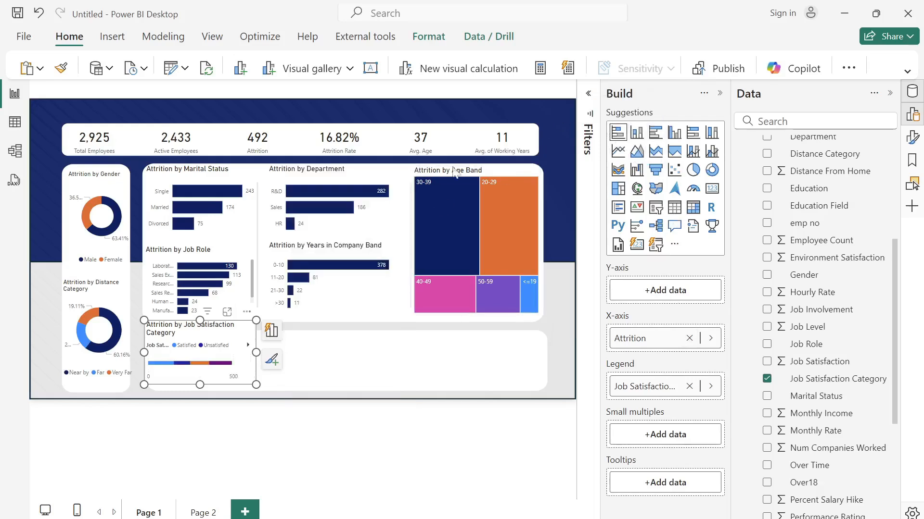
# Resize the Job Satisfaction Category chart so it spans the full width of the bottom white panel and fits within its height.
pyautogui.click(889, 93)
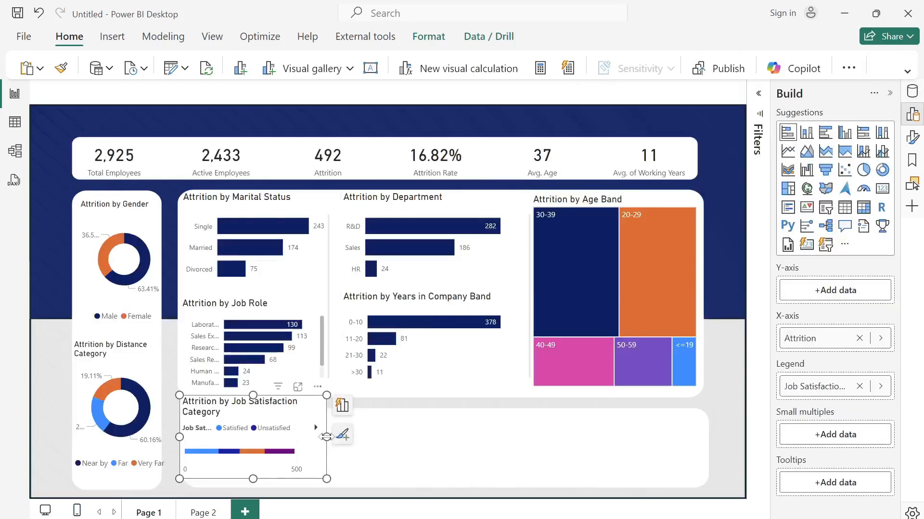
pyautogui.moveTo(326, 437); pyautogui.dragTo(636, 457)
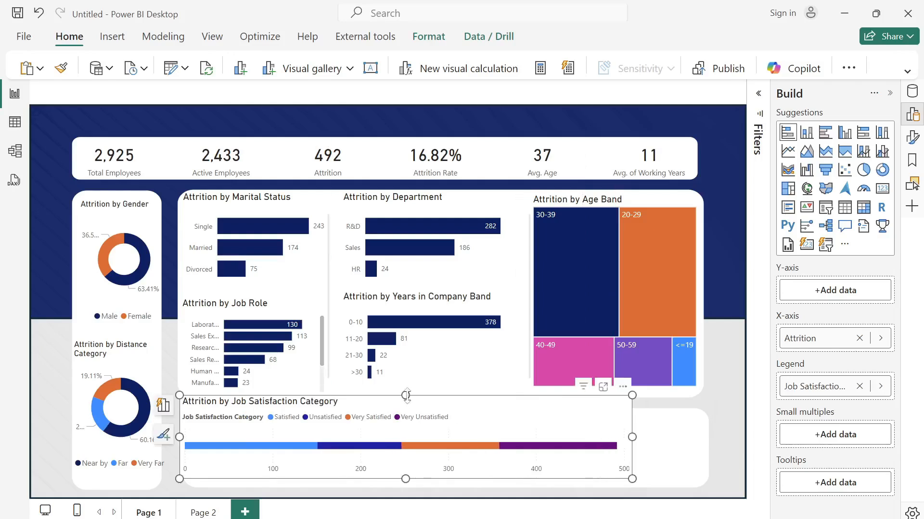
pyautogui.moveTo(407, 396); pyautogui.dragTo(446, 432)
pyautogui.moveTo(644, 448); pyautogui.dragTo(706, 441)
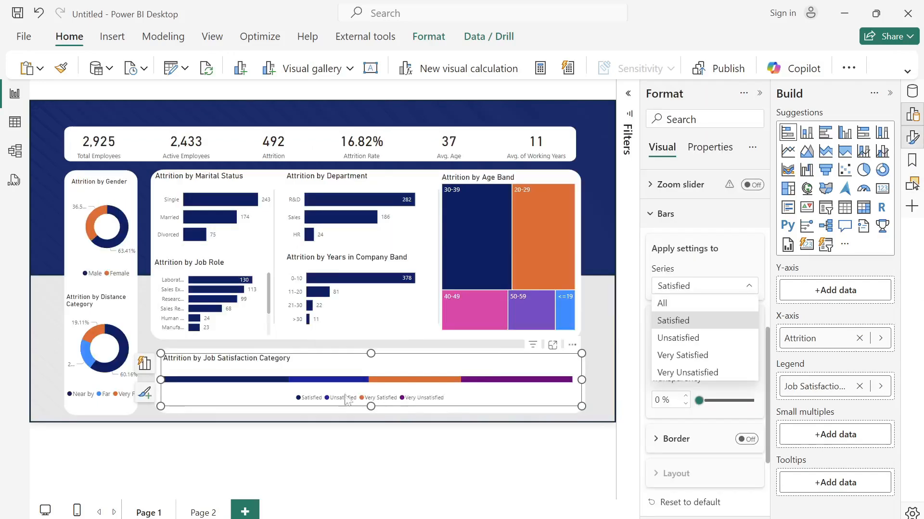
pyautogui.click(759, 93)
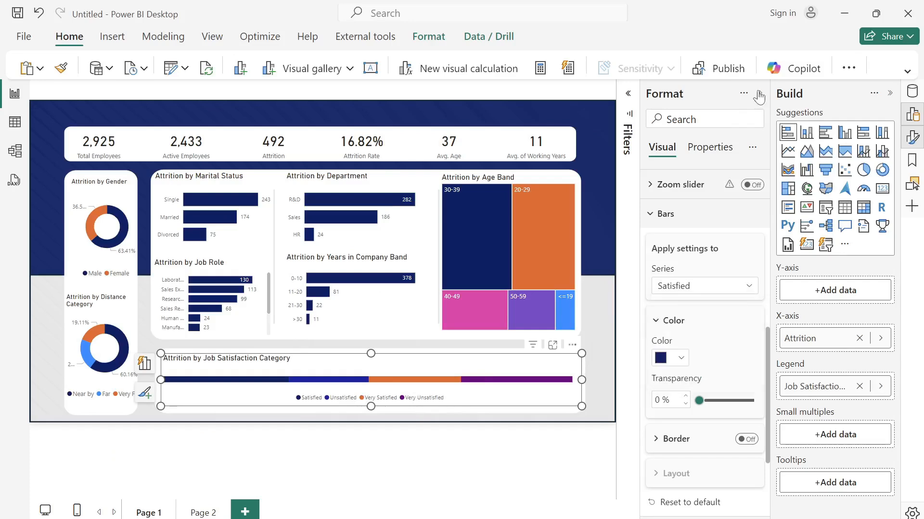
pyautogui.click(759, 93)
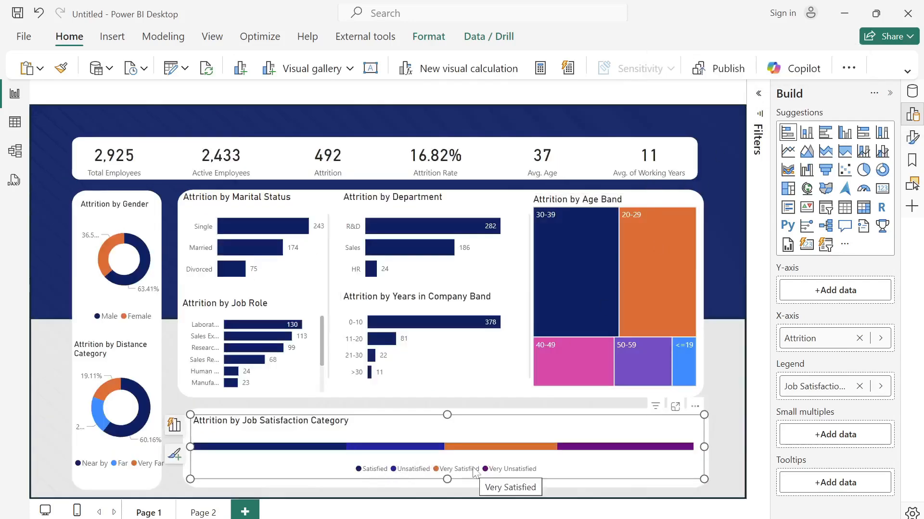
# Open the Data table's rows and find the Job Satisfaction column by searching the fields for "job".
pyautogui.click(7, 126)
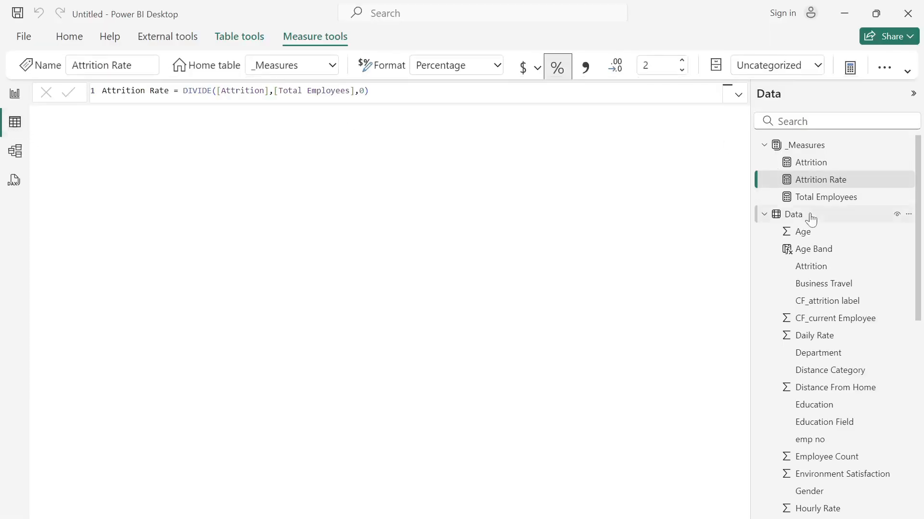
pyautogui.click(810, 220)
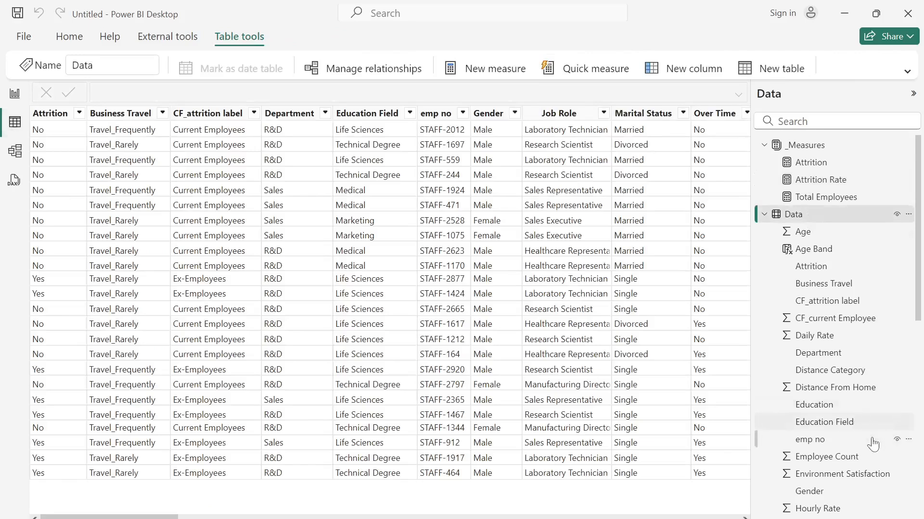
pyautogui.scroll(-2, 870, 439)
pyautogui.click(818, 122)
pyautogui.write('job')
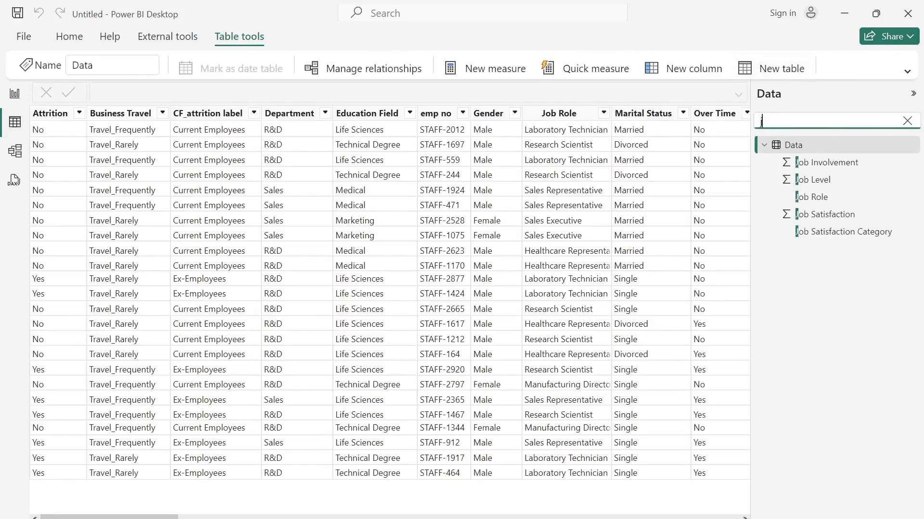
pyautogui.click(825, 214)
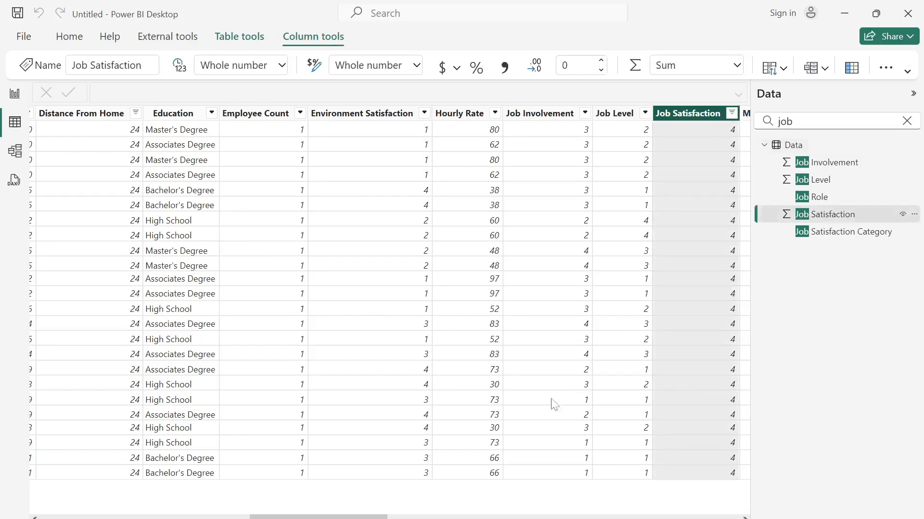
# Clear all filters from the Data table and check the list of values in the Job Satisfaction column.
pyautogui.moveTo(318, 517); pyautogui.dragTo(390, 517)
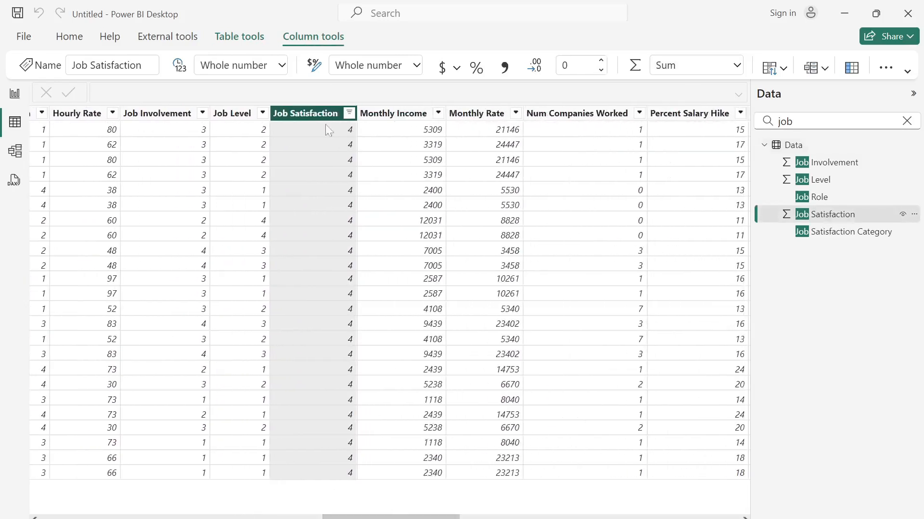
pyautogui.click(350, 114)
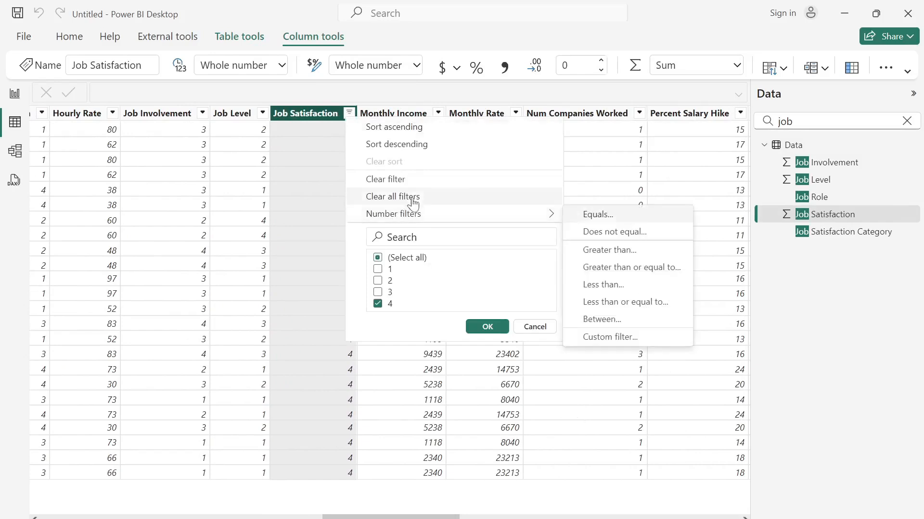
pyautogui.click(388, 196)
pyautogui.click(349, 114)
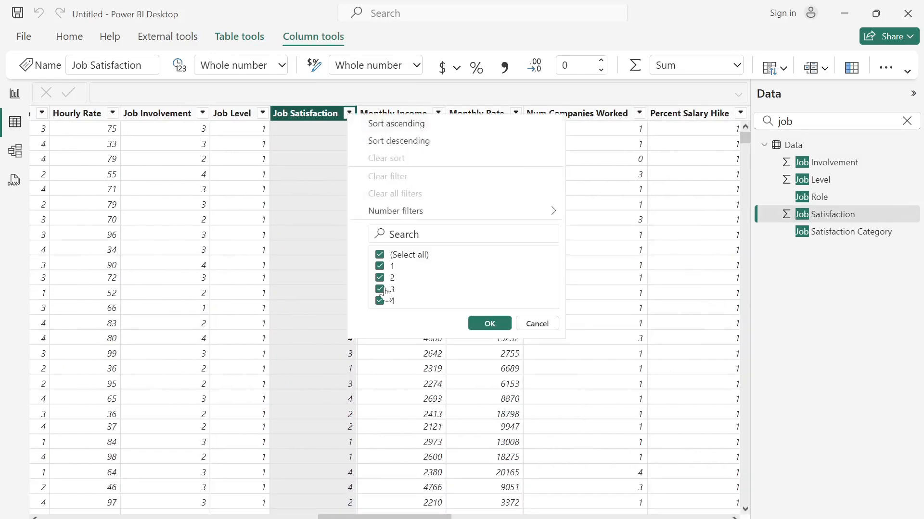
# Sort the Job Satisfaction Category column by the Job Satisfaction column and return to the report page.
pyautogui.click(835, 232)
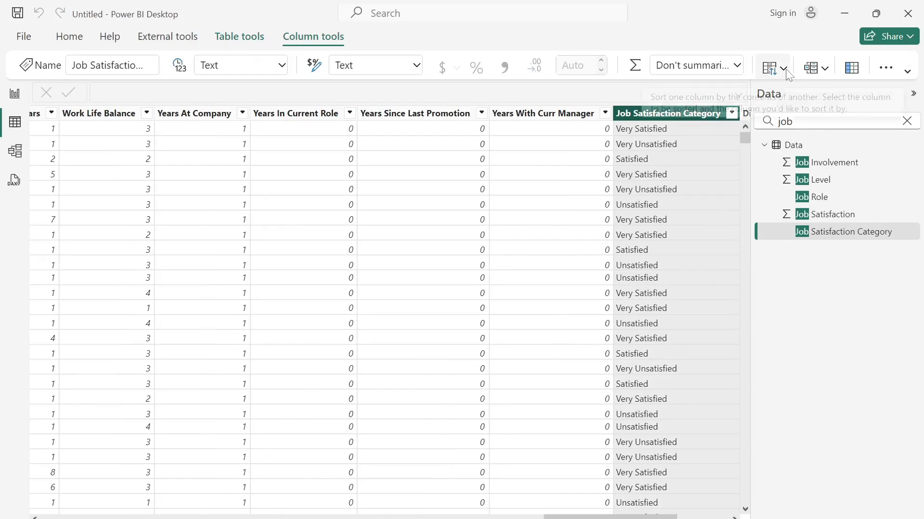
pyautogui.click(772, 68)
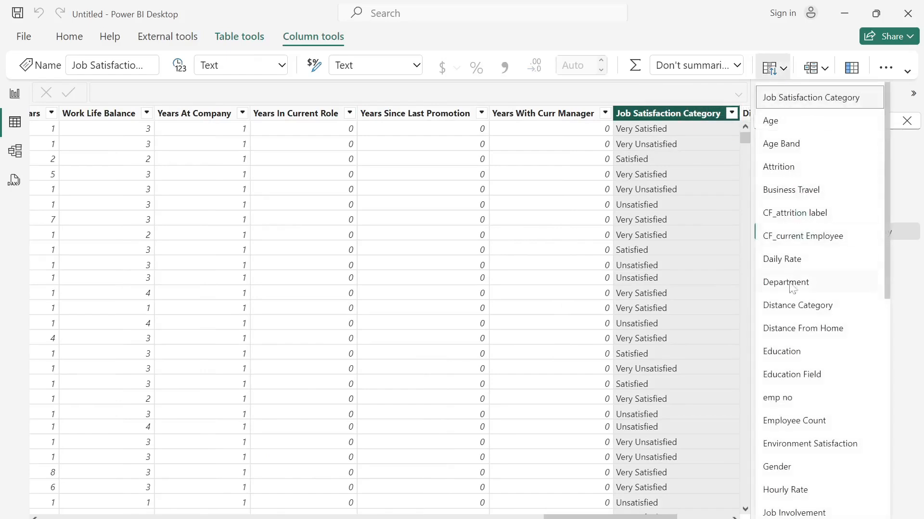
pyautogui.scroll(-2, 813, 352)
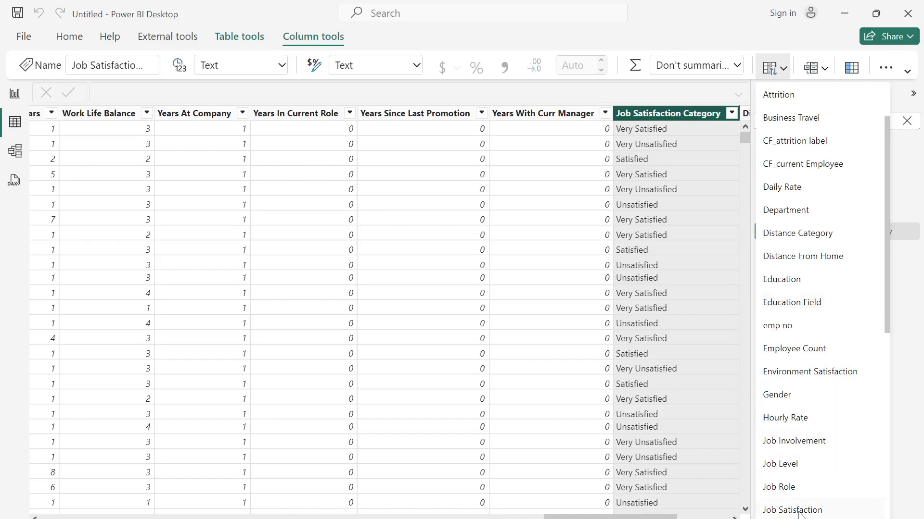
pyautogui.click(798, 512)
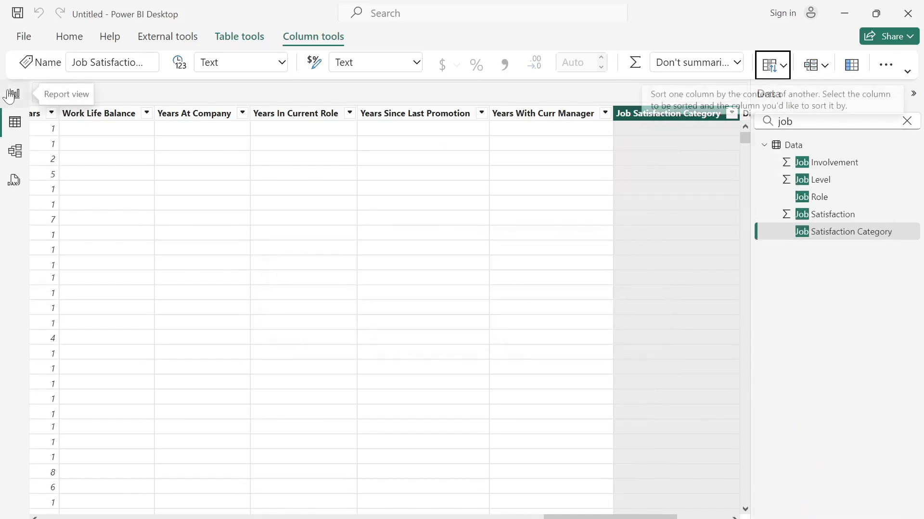
pyautogui.click(9, 95)
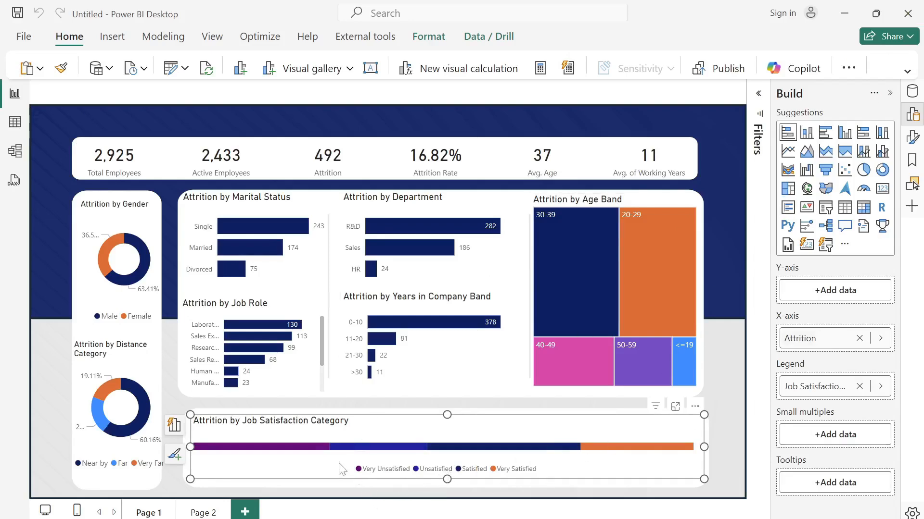
# Color the Unsatisfied series of the Job Satisfaction Category bar with the recent light blue.
pyautogui.click(912, 138)
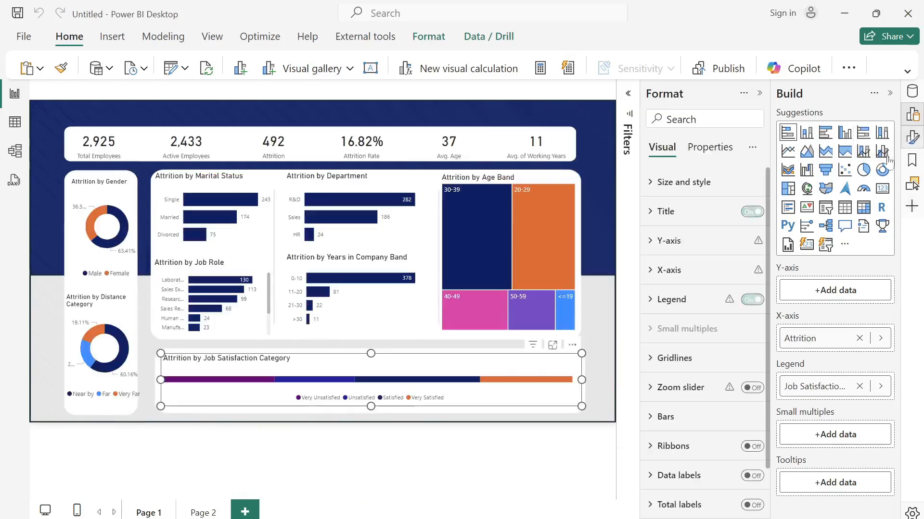
pyautogui.click(655, 426)
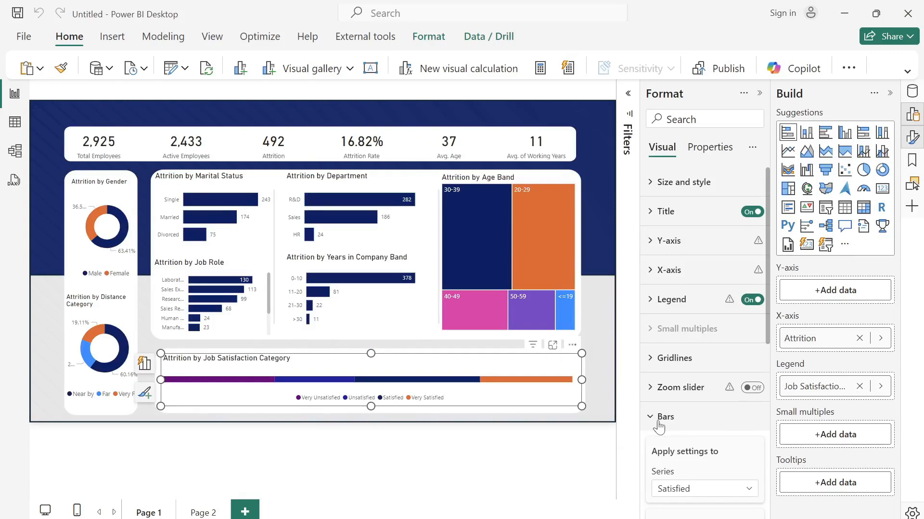
pyautogui.scroll(-5, 673, 433)
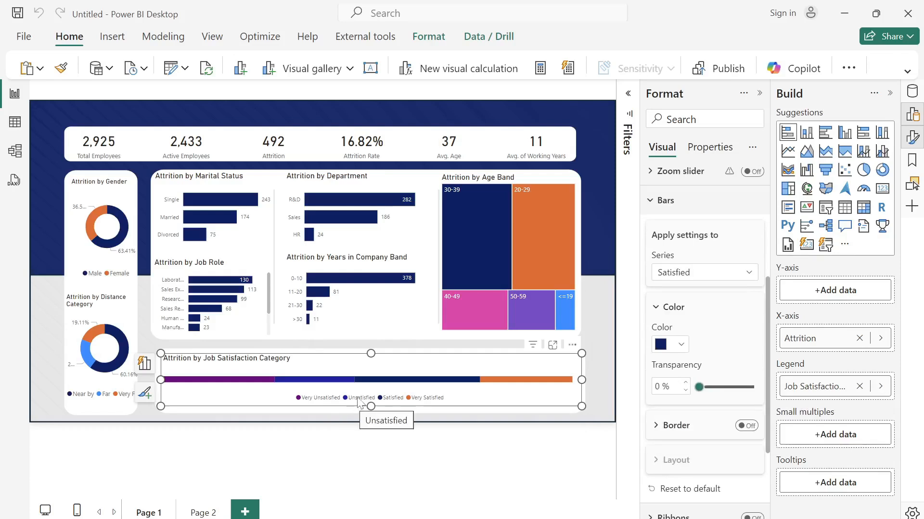
pyautogui.scroll(-3, 678, 310)
pyautogui.scroll(3, 678, 310)
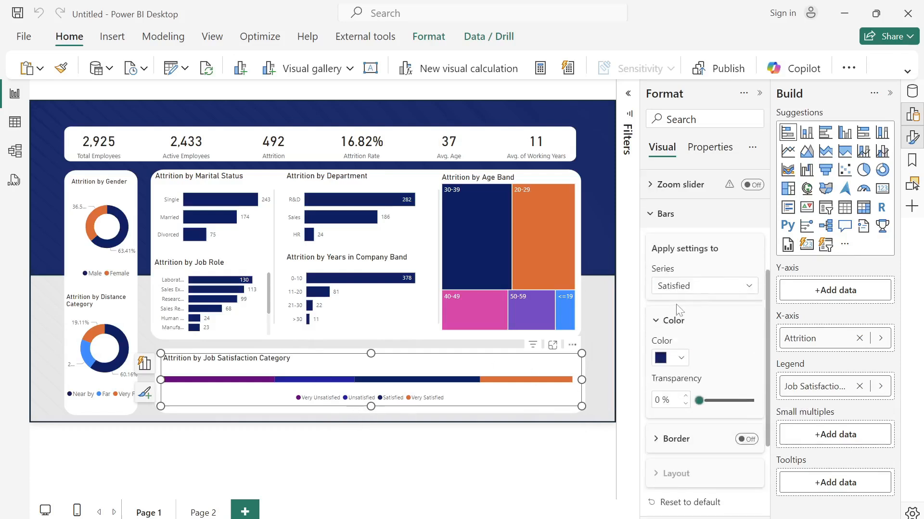
pyautogui.click(702, 288)
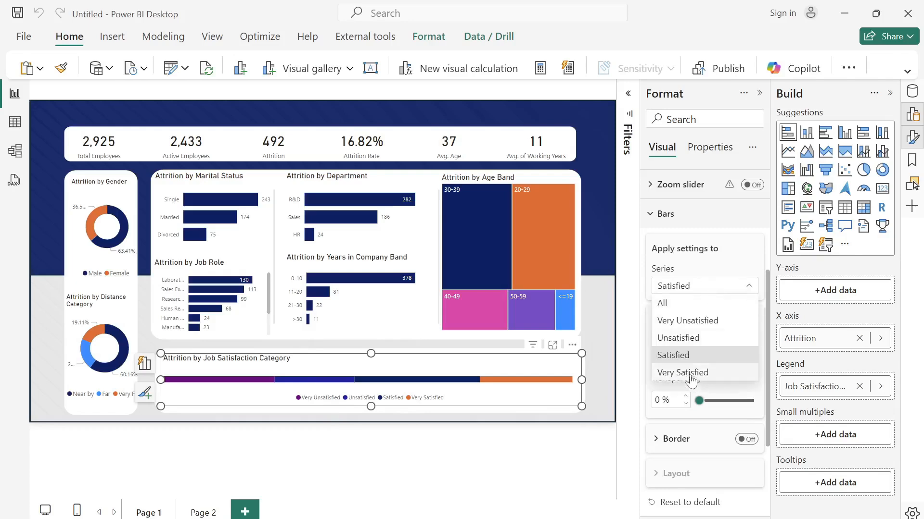
pyautogui.click(693, 339)
pyautogui.click(681, 360)
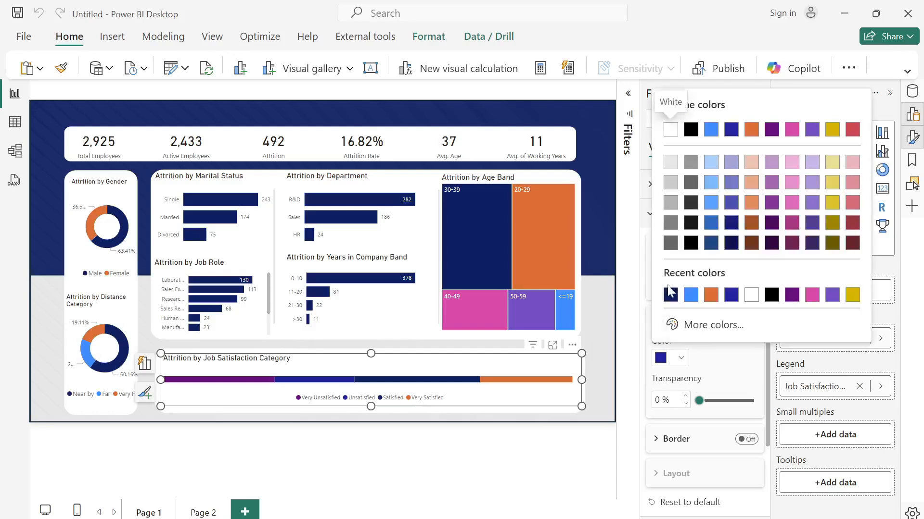
pyautogui.click(690, 294)
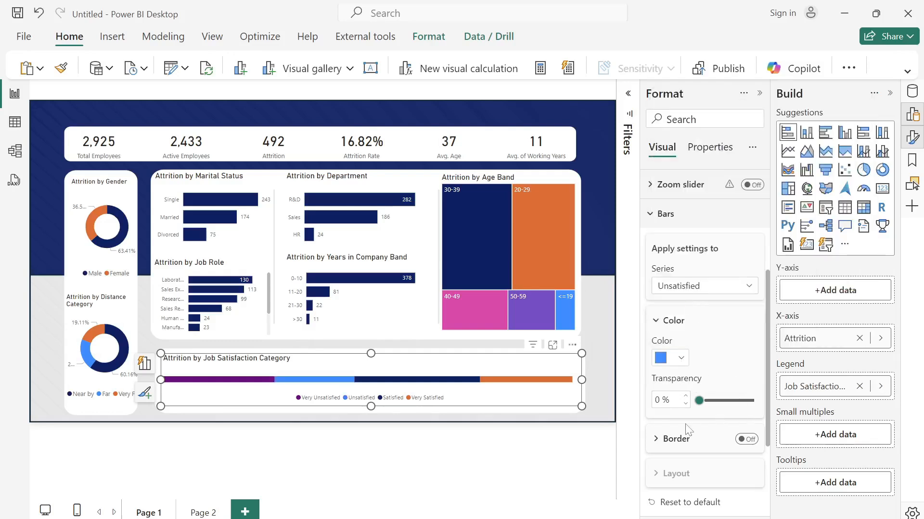
# Color the Very Unsatisfied series of the Job Satisfaction Category bar with the recent navy.
pyautogui.click(702, 291)
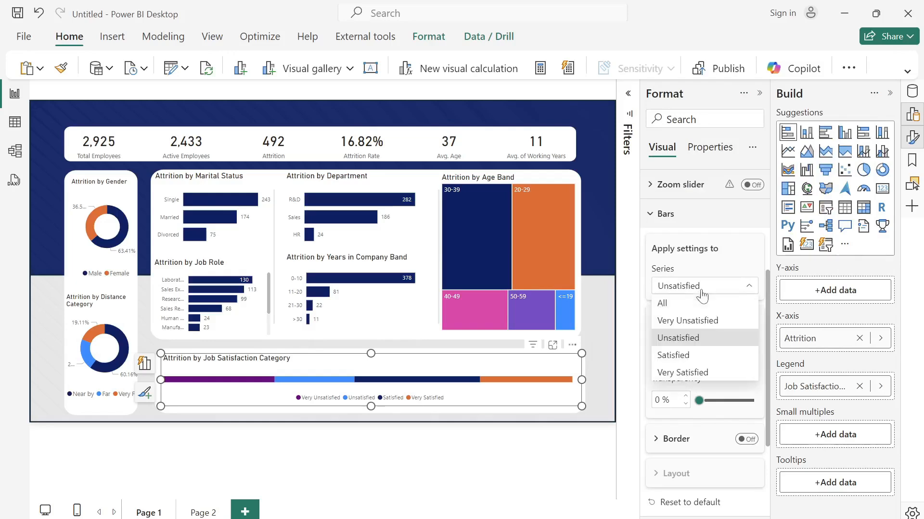
pyautogui.click(707, 332)
pyautogui.click(681, 358)
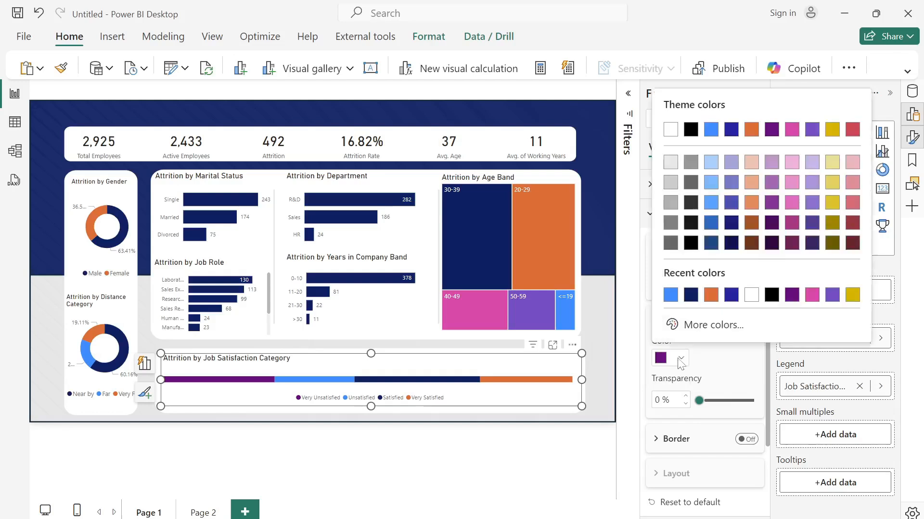
pyautogui.click(691, 295)
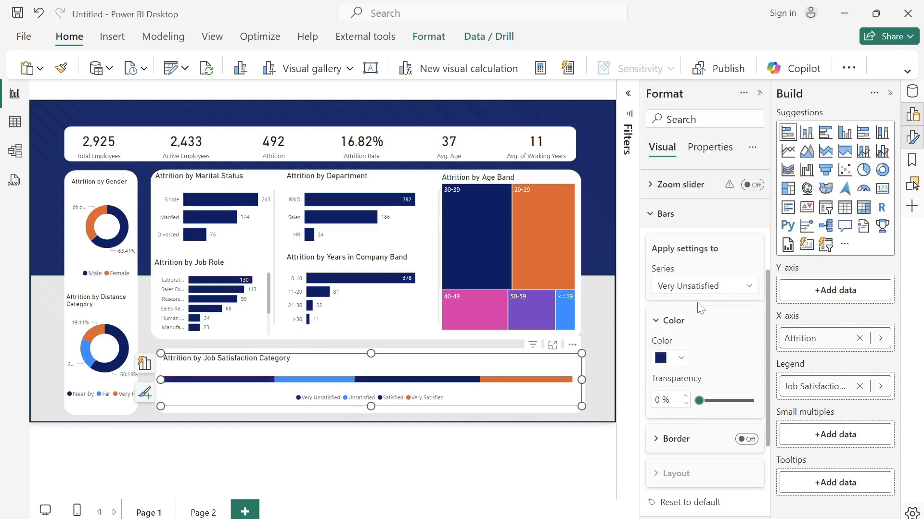
# Color the Satisfied series of the Job Satisfaction Category bar with the recent purple, then close the settings and deselect the chart.
pyautogui.click(706, 291)
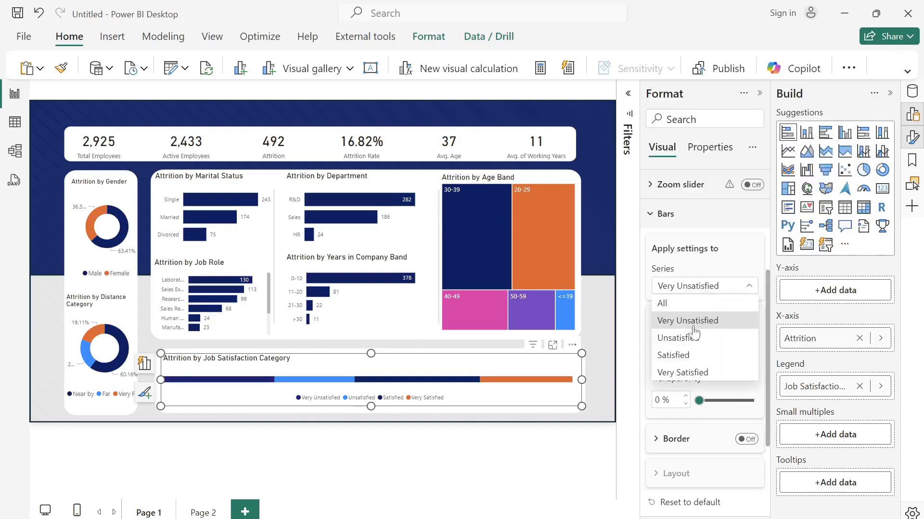
pyautogui.click(692, 354)
pyautogui.click(691, 361)
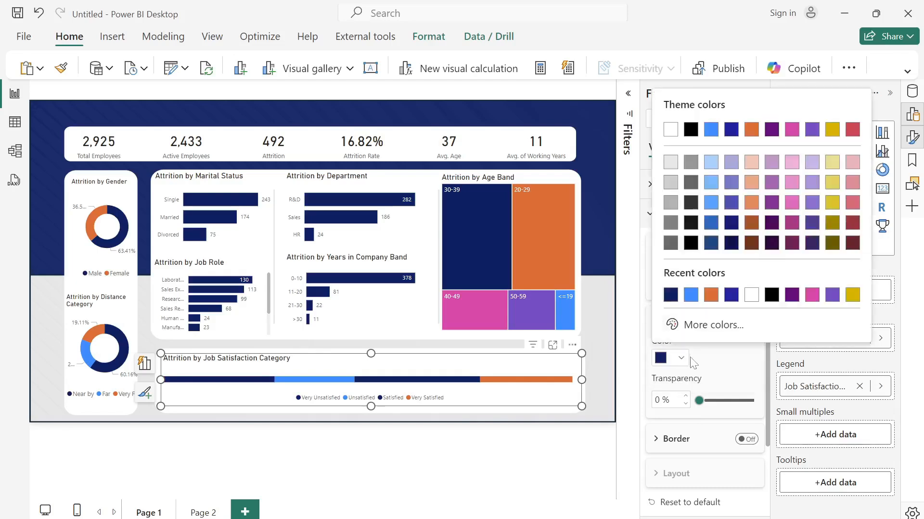
pyautogui.click(791, 296)
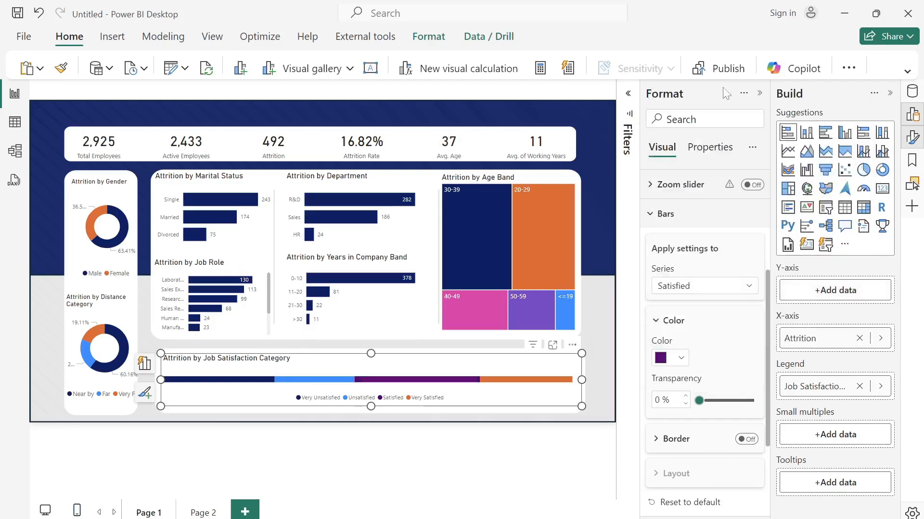
pyautogui.click(761, 94)
pyautogui.click(889, 93)
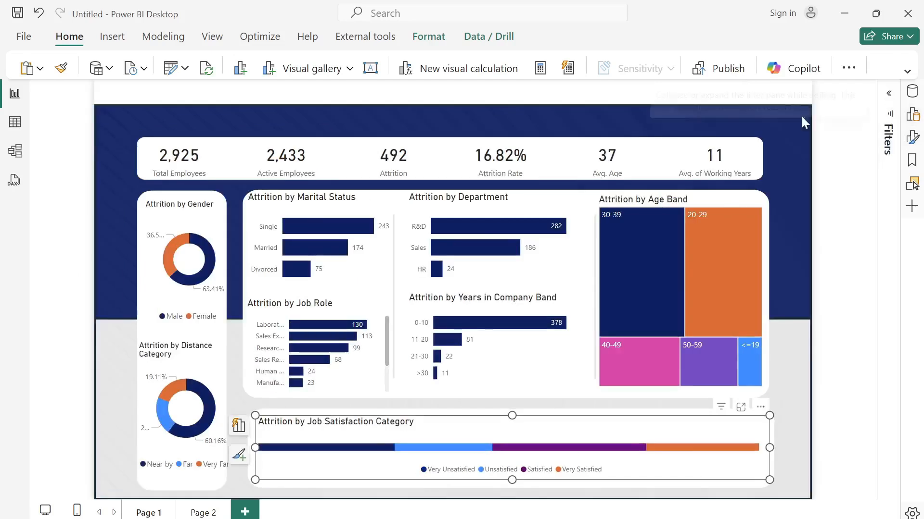
pyautogui.click(769, 143)
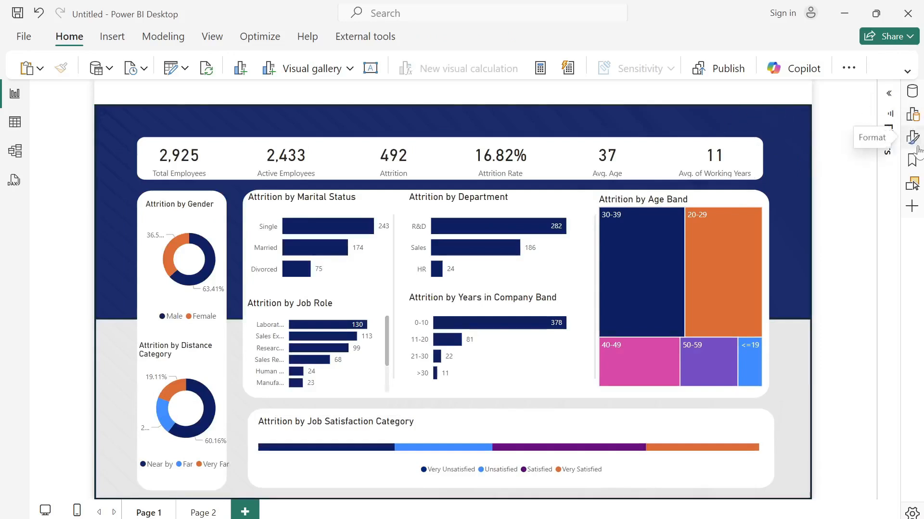
# Create a new visual from the Department field and change it to the Slicer (new) type.
pyautogui.click(911, 99)
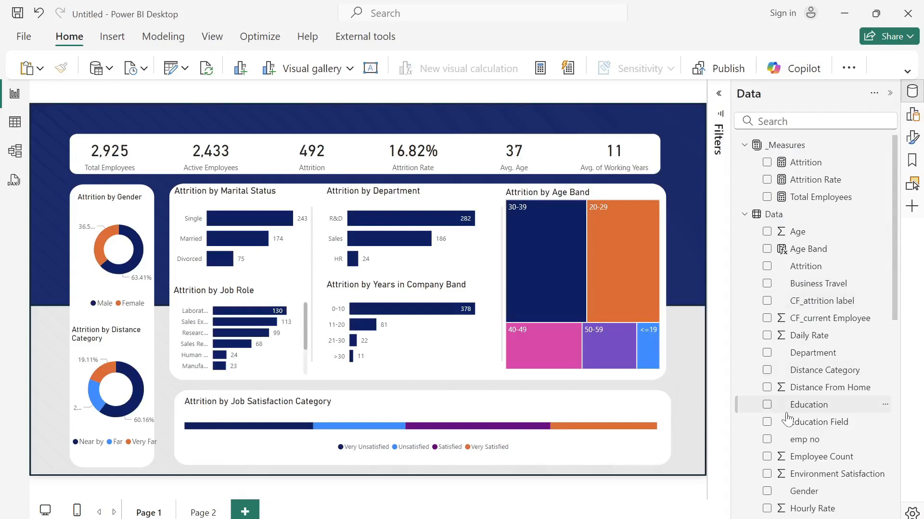
pyautogui.click(766, 353)
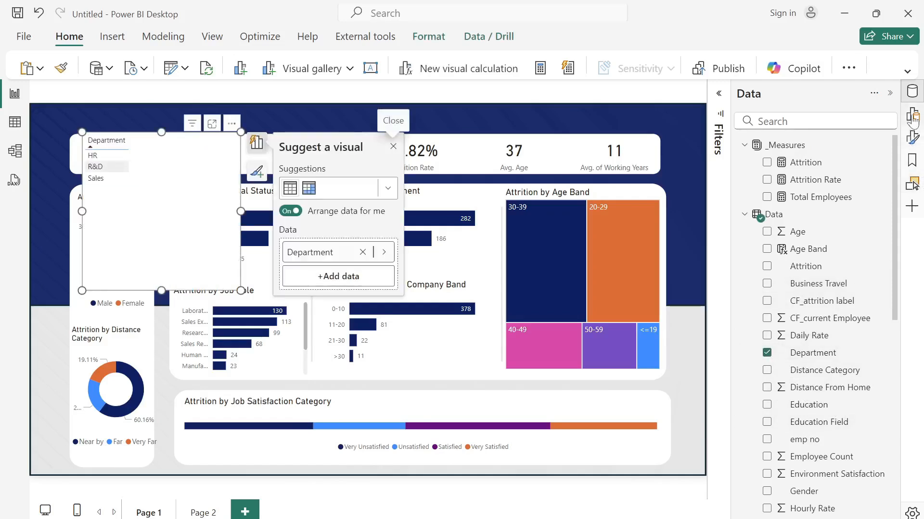
pyautogui.click(913, 114)
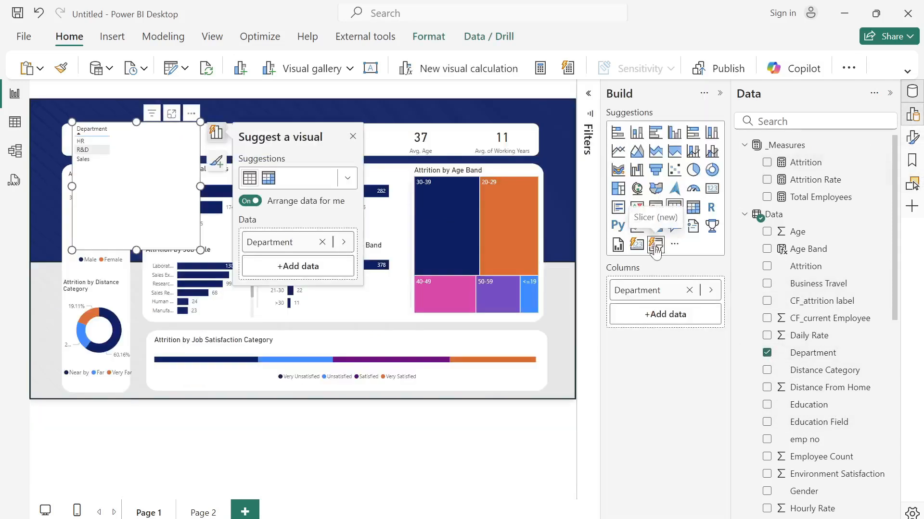
pyautogui.click(655, 246)
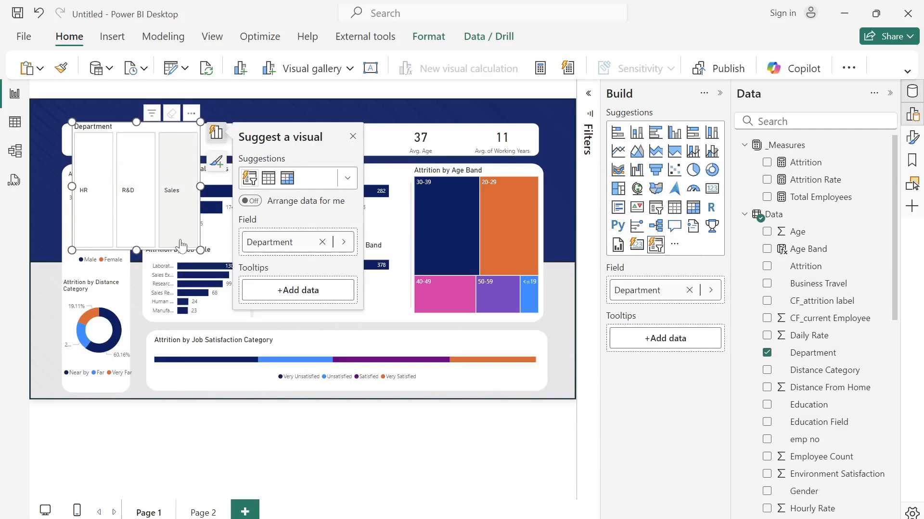
# Shrink the Department slicer to a narrow single row and place it just above the Avg. Age and Avg. of Working Years cards.
pyautogui.moveTo(196, 246); pyautogui.dragTo(536, 121)
pyautogui.click(315, 110)
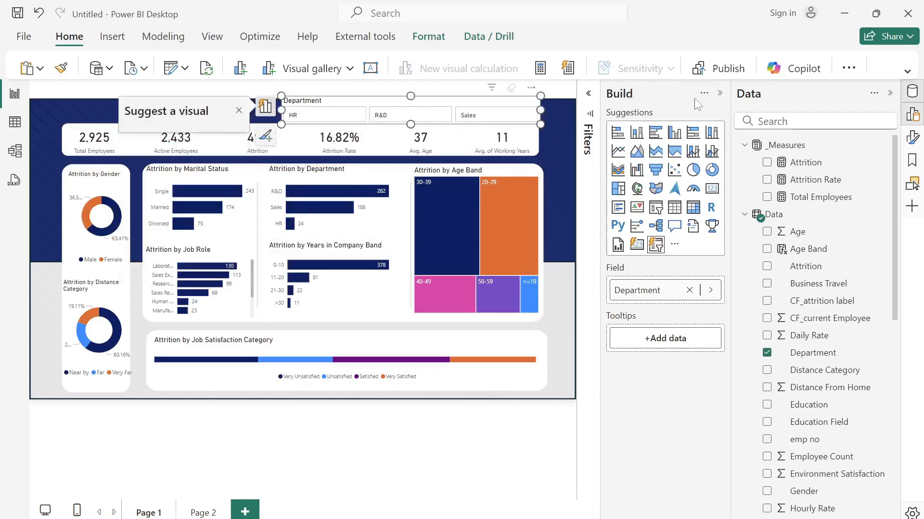
pyautogui.click(720, 94)
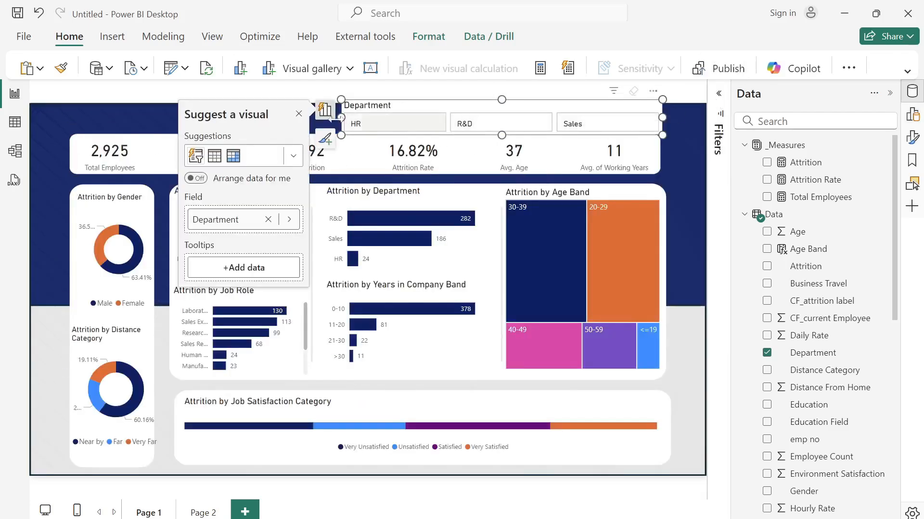
pyautogui.moveTo(341, 118); pyautogui.dragTo(512, 133)
pyautogui.moveTo(658, 131); pyautogui.dragTo(662, 139)
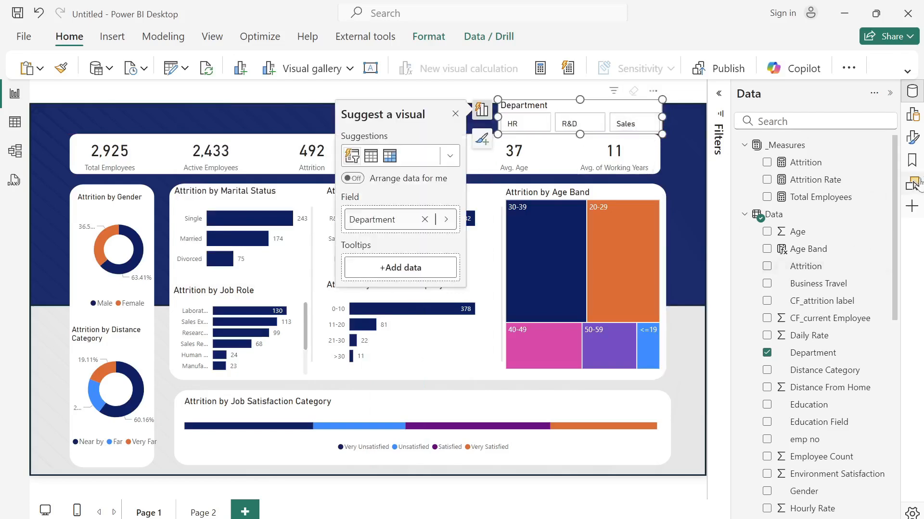
# Turn off the title and background of the Department slicer, hide the Data pane, and deselect the slicer.
pyautogui.click(911, 138)
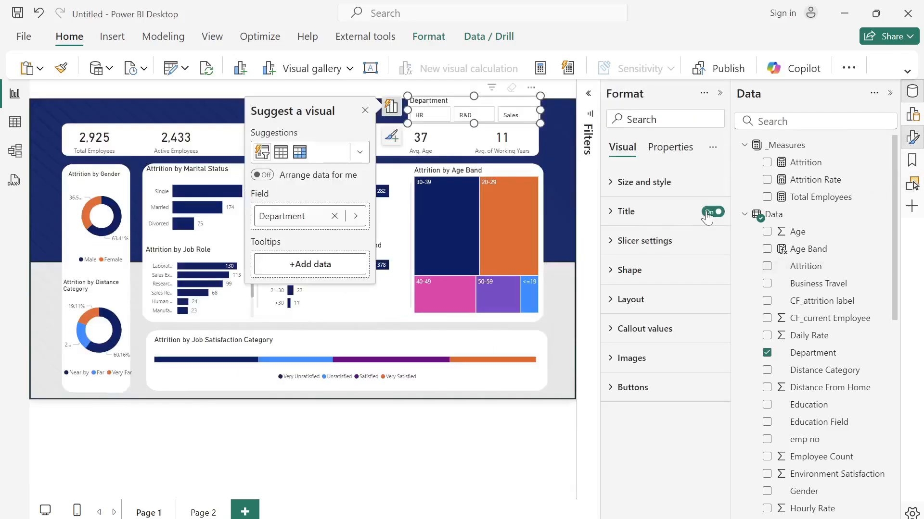
pyautogui.click(712, 211)
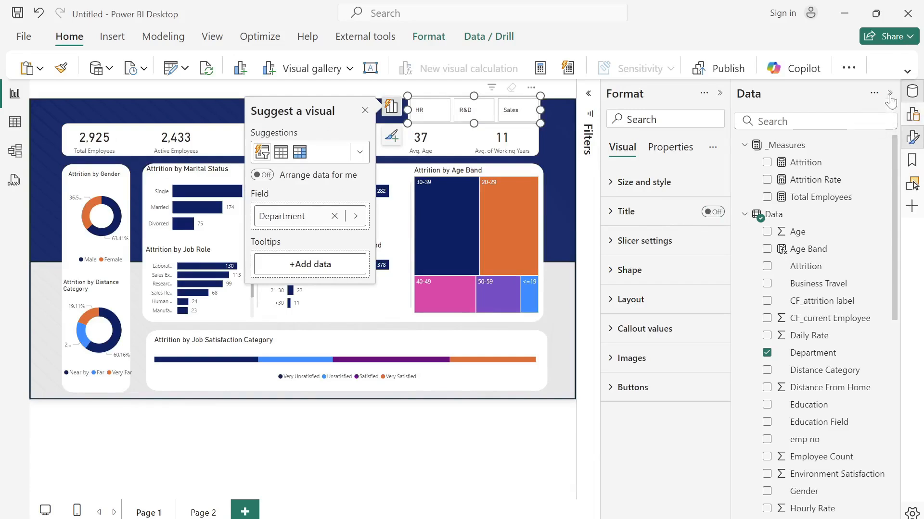
pyautogui.click(912, 91)
pyautogui.moveTo(698, 137); pyautogui.dragTo(670, 135)
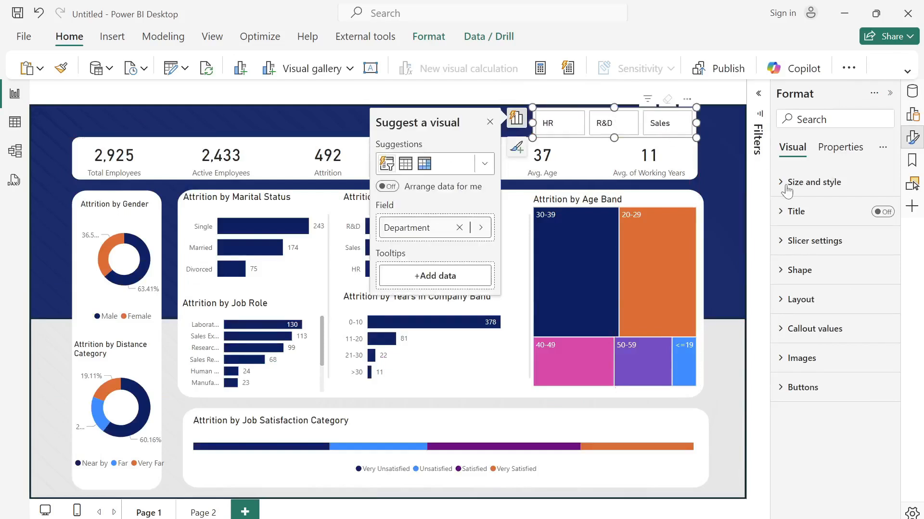
pyautogui.click(789, 183)
pyautogui.click(877, 457)
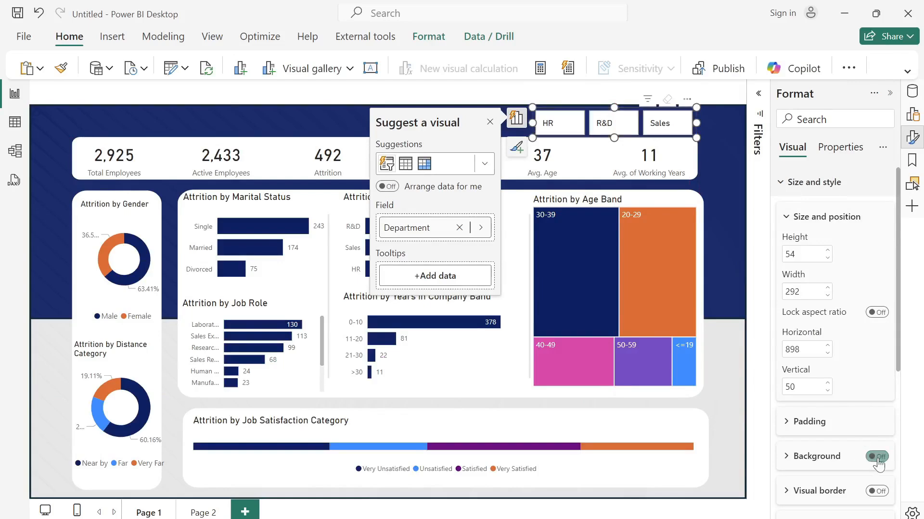
pyautogui.click(602, 153)
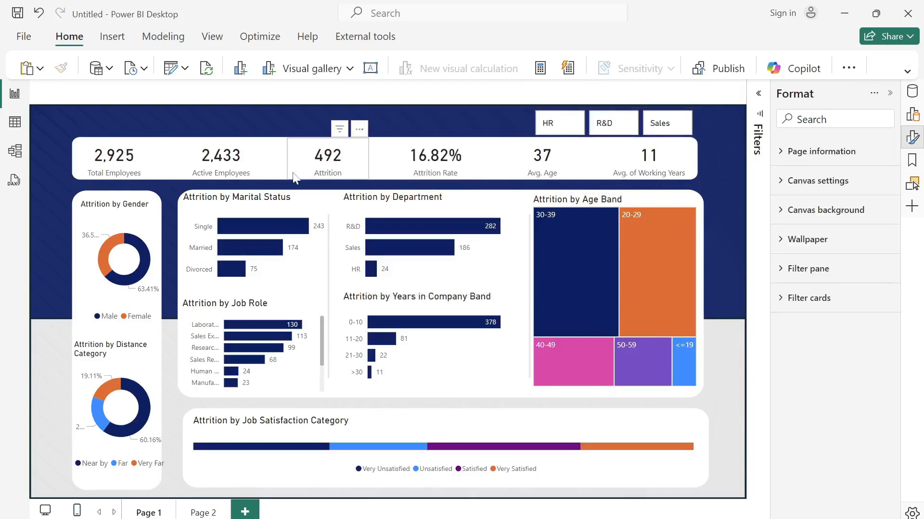
# Insert a text box reading EMPLOYEE ATTRITION OVERVIEW and shrink it to about 269 wide and 41 high.
pyautogui.click(112, 36)
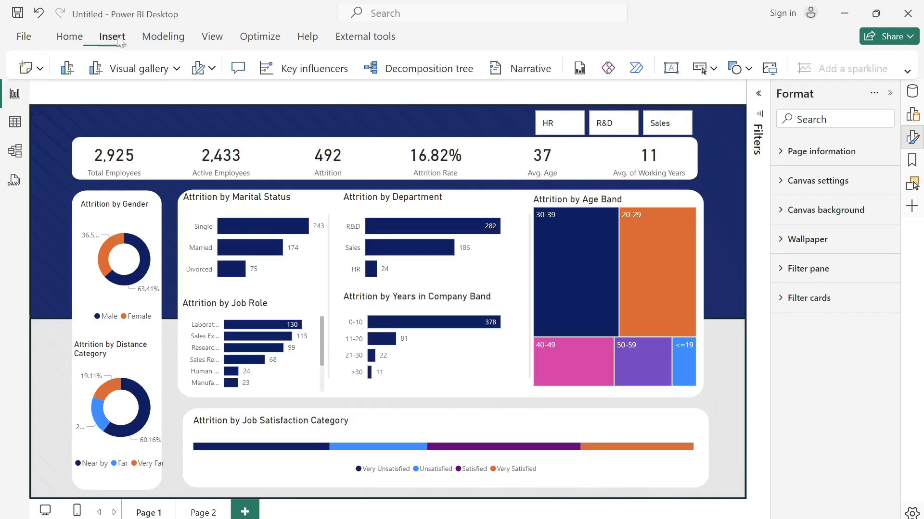
pyautogui.click(671, 68)
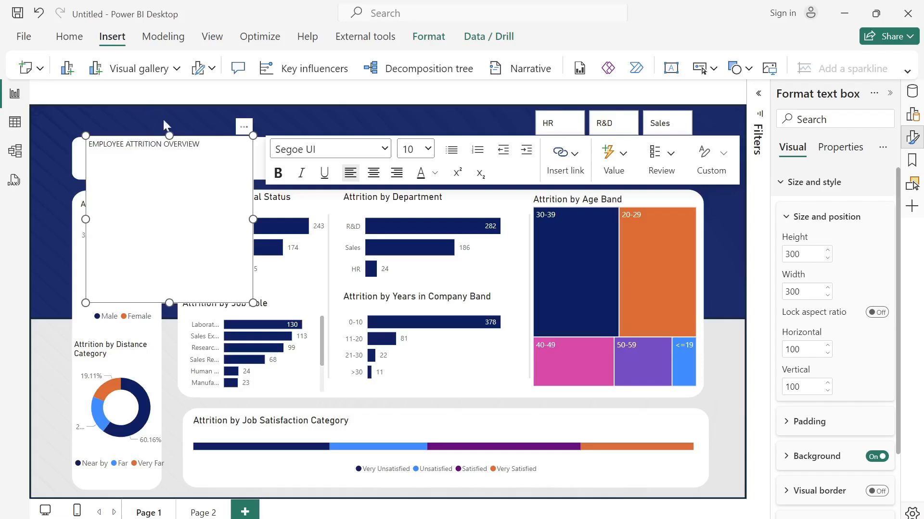
pyautogui.moveTo(253, 303); pyautogui.dragTo(87, 144)
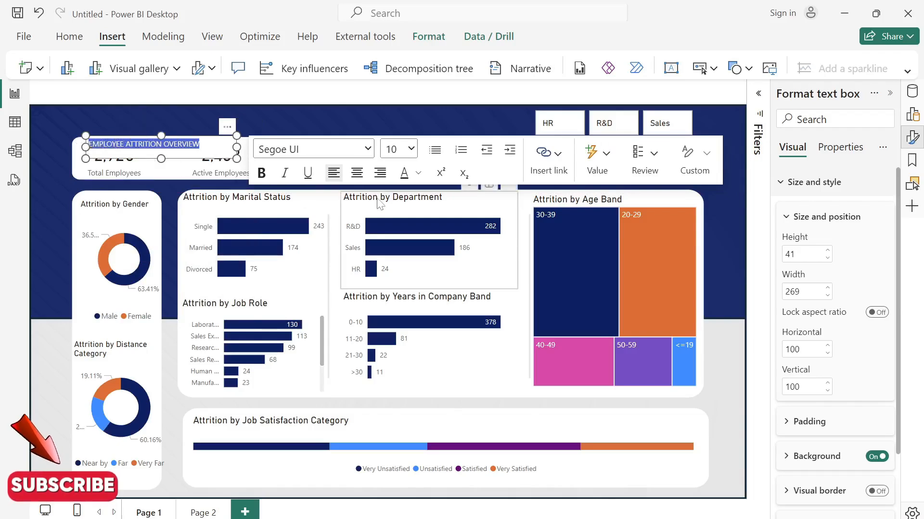
# Color the EMPLOYEE ATTRITION OVERVIEW text white and set its font size to 32.
pyautogui.click(418, 173)
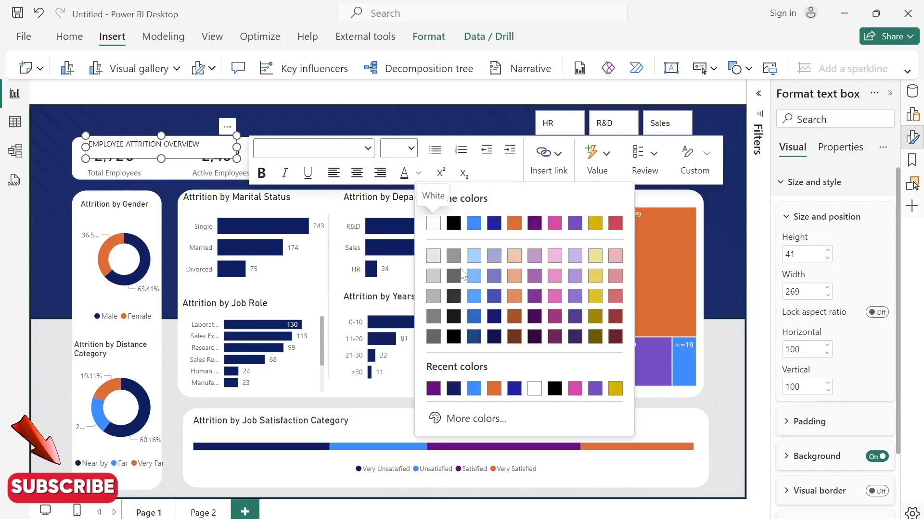
pyautogui.click(433, 228)
pyautogui.click(406, 149)
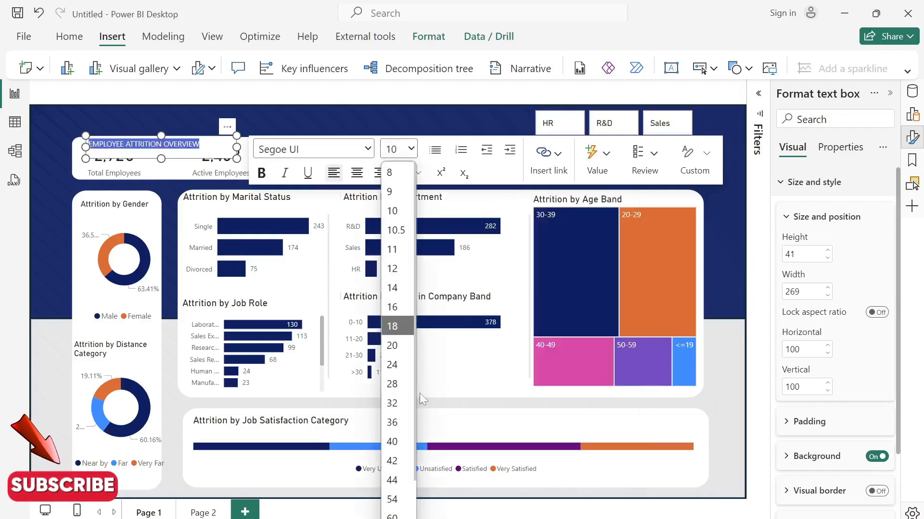
pyautogui.click(404, 403)
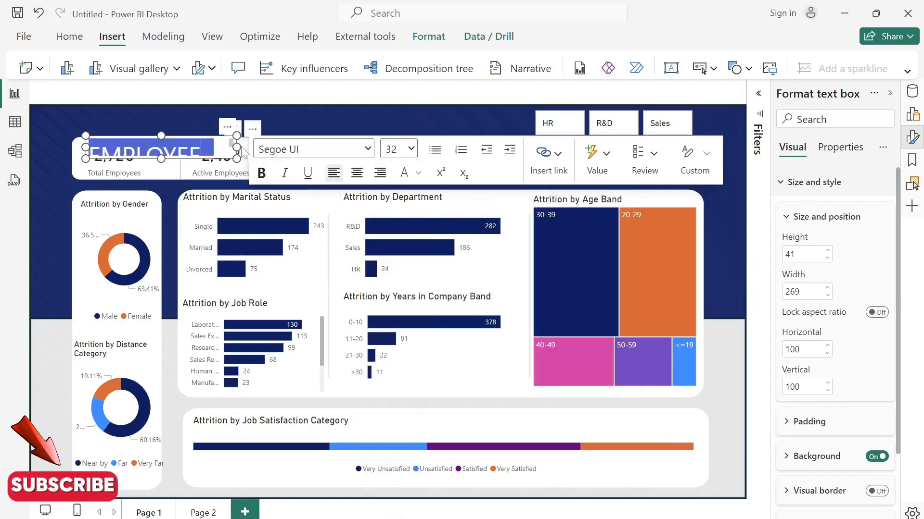
# Place the title text box above the KPI cards at about 561 wide and turn off its background.
pyautogui.moveTo(240, 148); pyautogui.dragTo(389, 131)
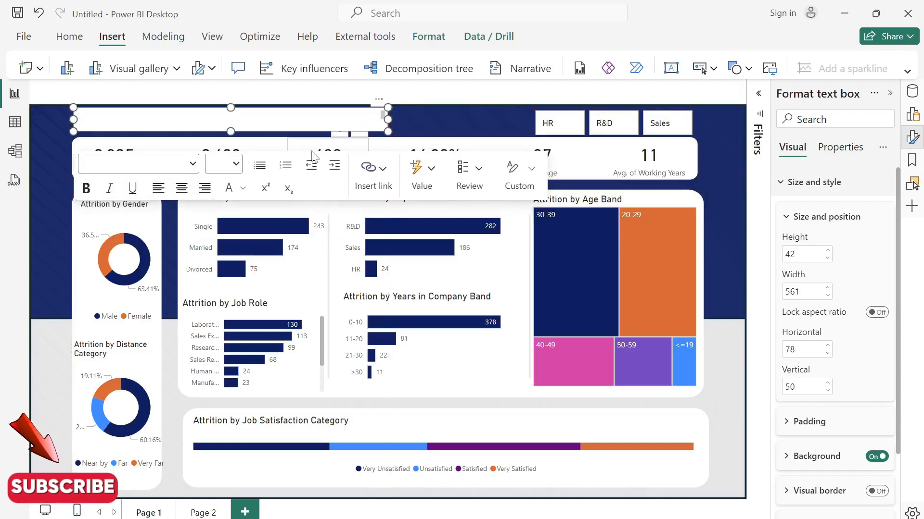
pyautogui.click(238, 168)
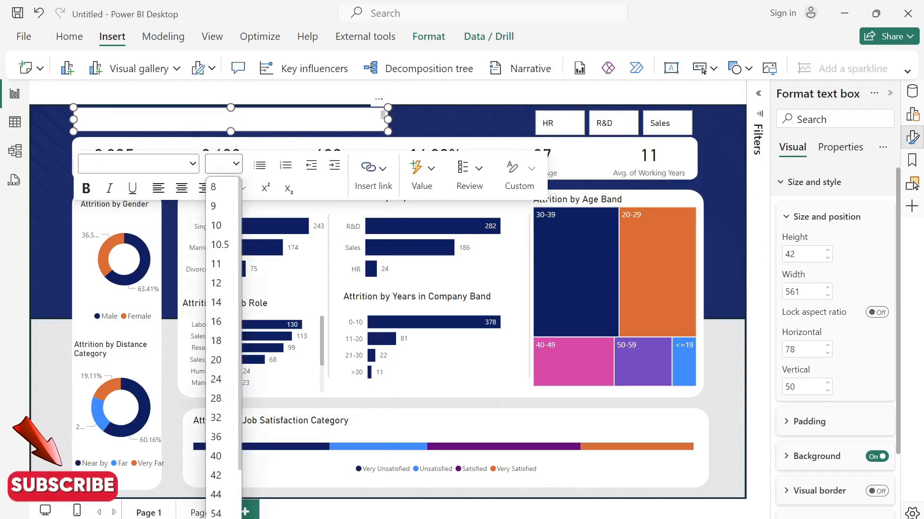
pyautogui.click(875, 459)
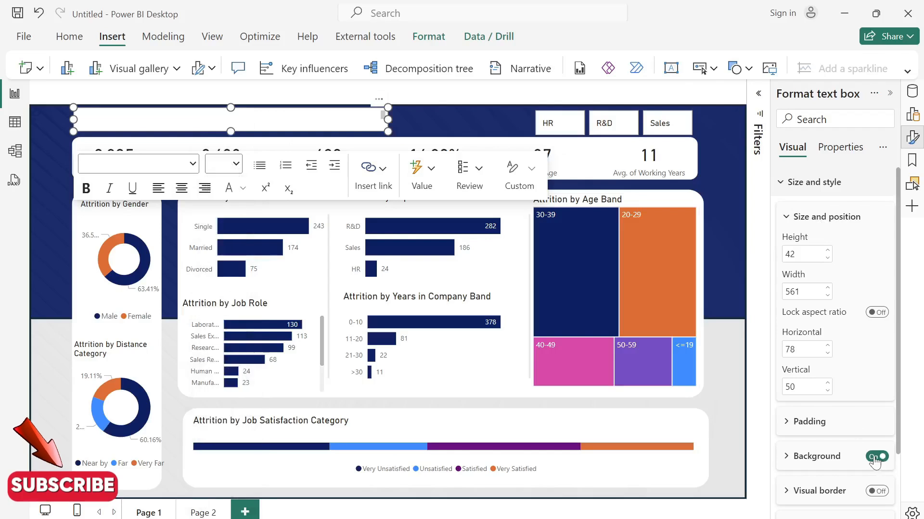
pyautogui.click(875, 459)
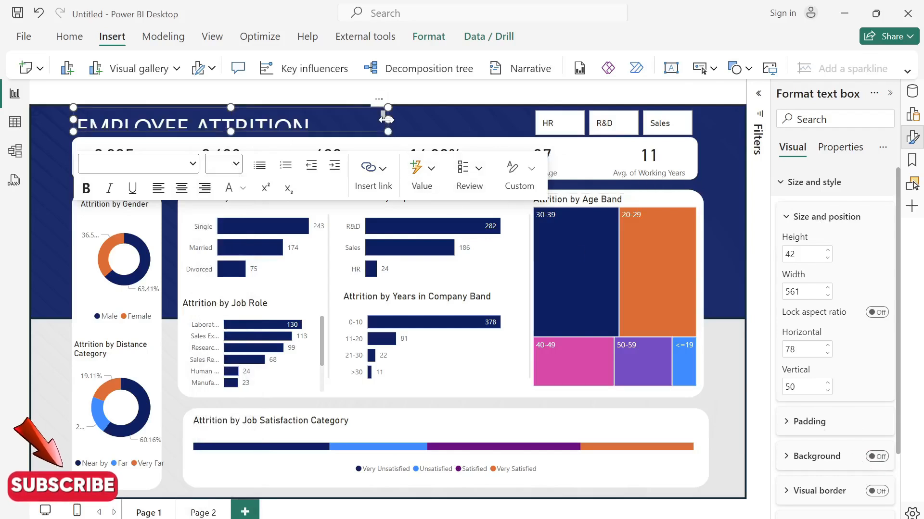
# Enlarge the title text box to about 740 by 67, set its text to size 28, and deselect it.
pyautogui.moveTo(386, 120); pyautogui.dragTo(75, 122)
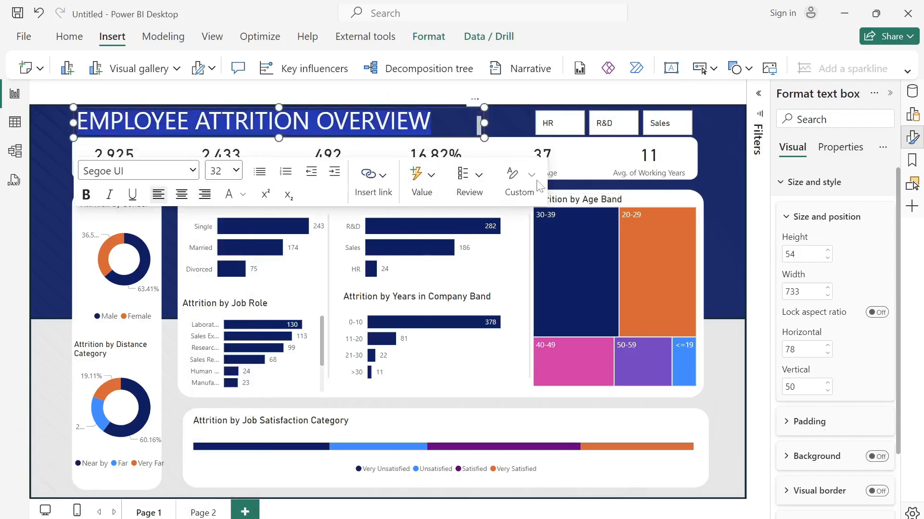
pyautogui.click(235, 171)
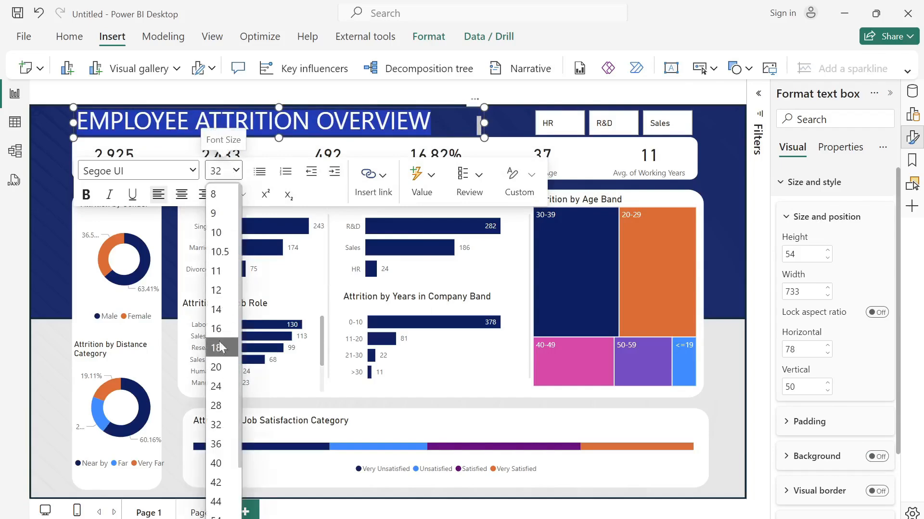
pyautogui.click(216, 405)
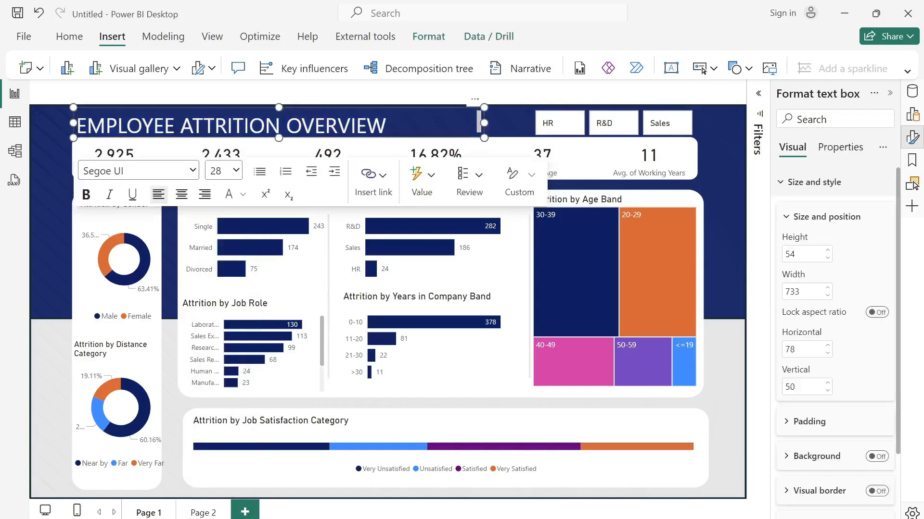
pyautogui.moveTo(484, 108); pyautogui.dragTo(477, 94)
pyautogui.click(53, 143)
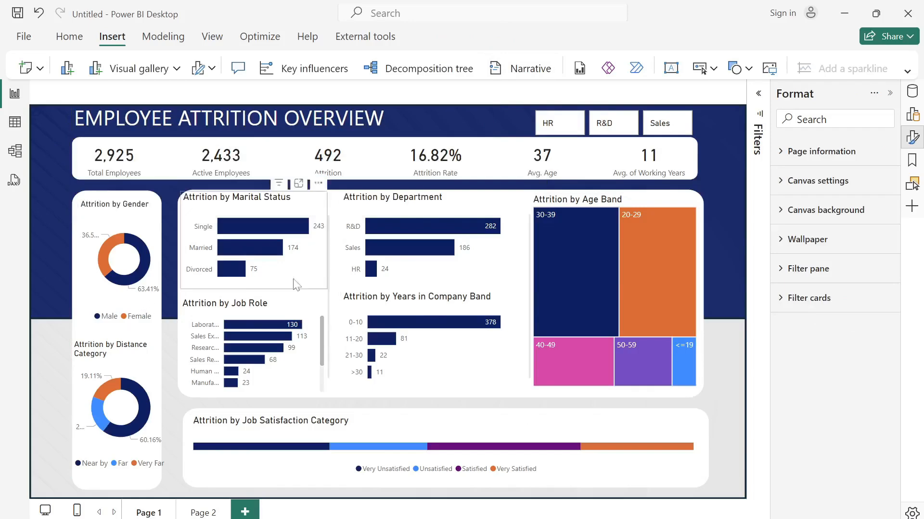
# Rename the report page Page 1 as Overview.
pyautogui.doubleClick(144, 513)
pyautogui.moveTo(162, 512); pyautogui.dragTo(140, 511)
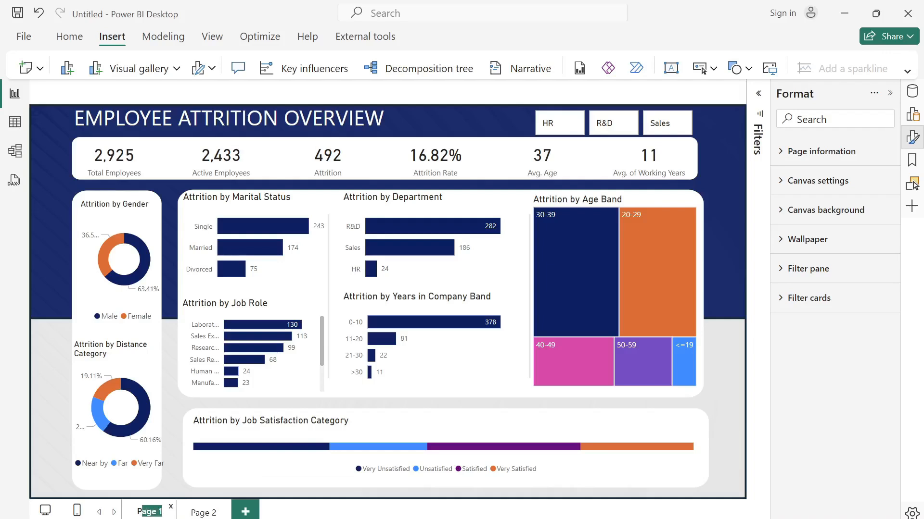
pyautogui.write('O')
pyautogui.write('verview')
pyautogui.press('Return')
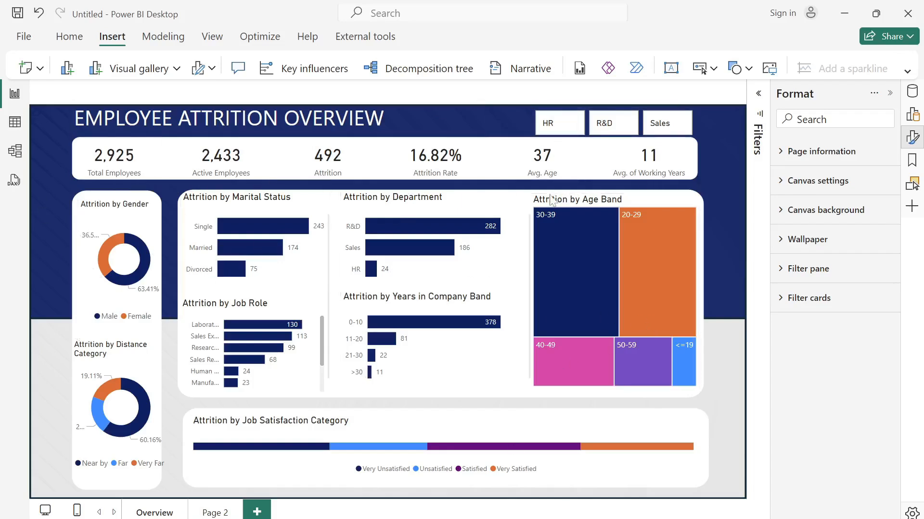
# Test the slicer with R&D, stop it from filtering the Attrition by Department chart, then clear the selection and end interaction editing.
pyautogui.click(615, 127)
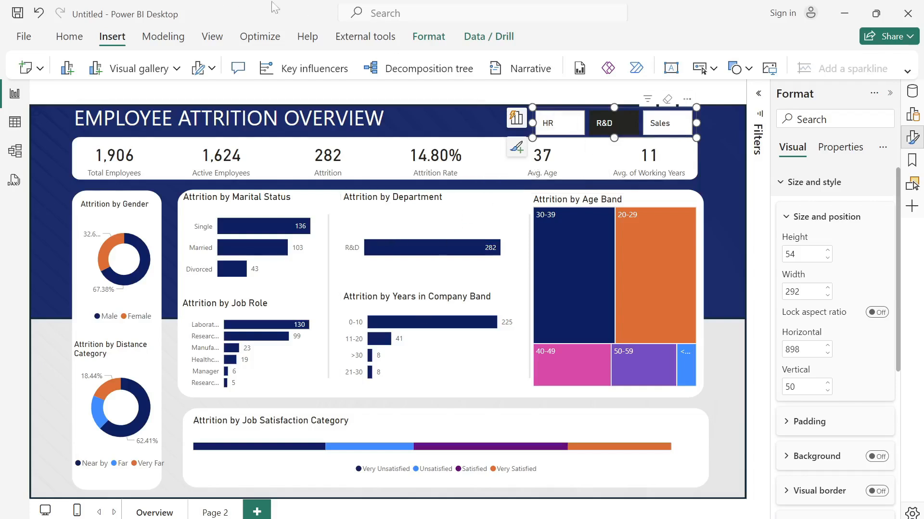
pyautogui.click(418, 39)
pyautogui.click(65, 69)
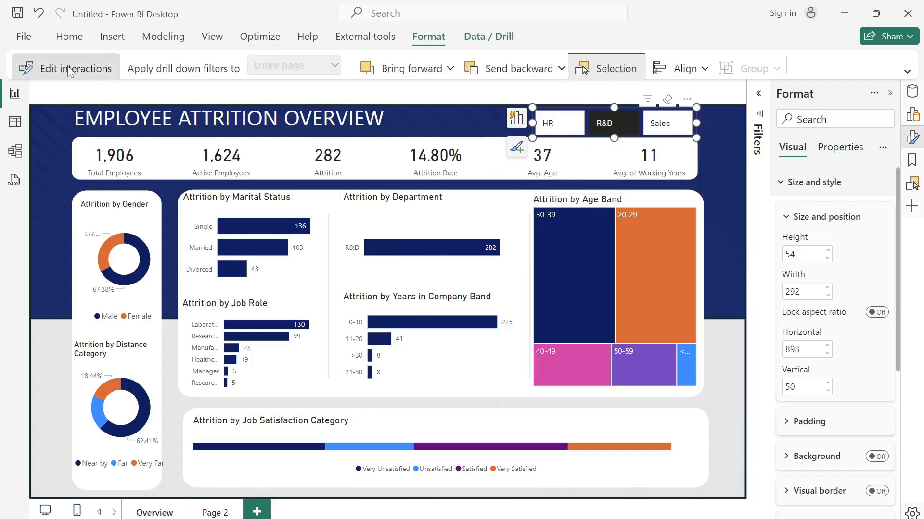
pyautogui.click(503, 183)
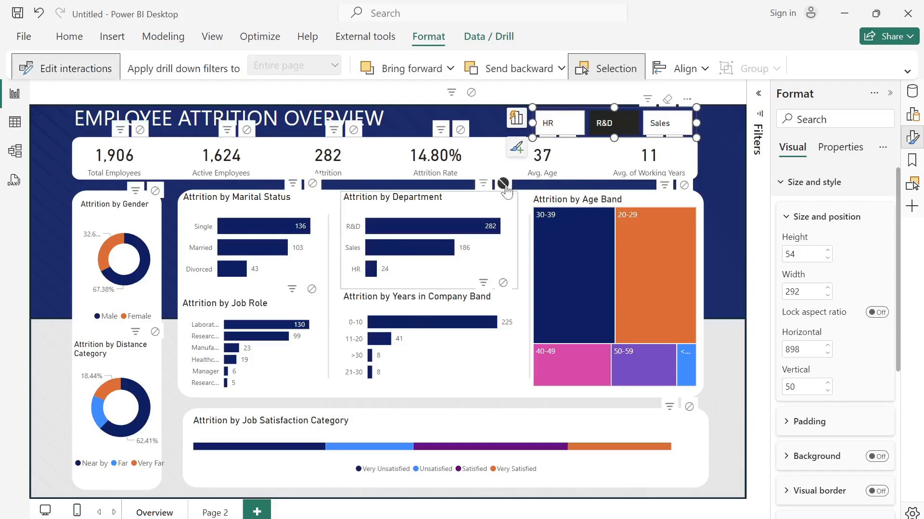
pyautogui.click(620, 126)
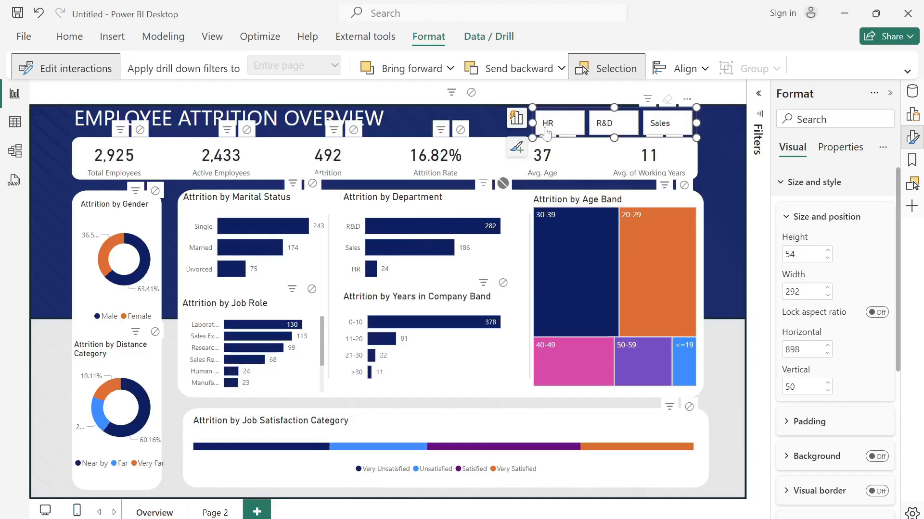
pyautogui.click(480, 130)
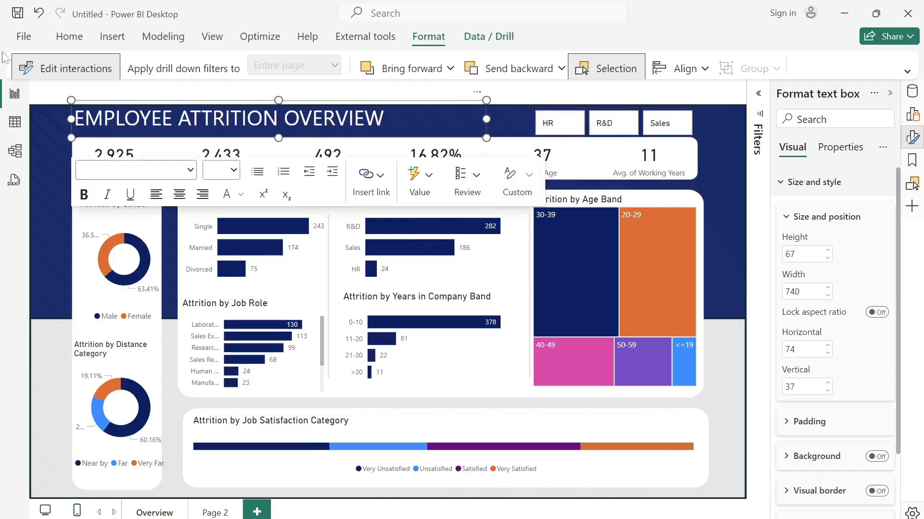
pyautogui.click(65, 68)
pyautogui.click(601, 131)
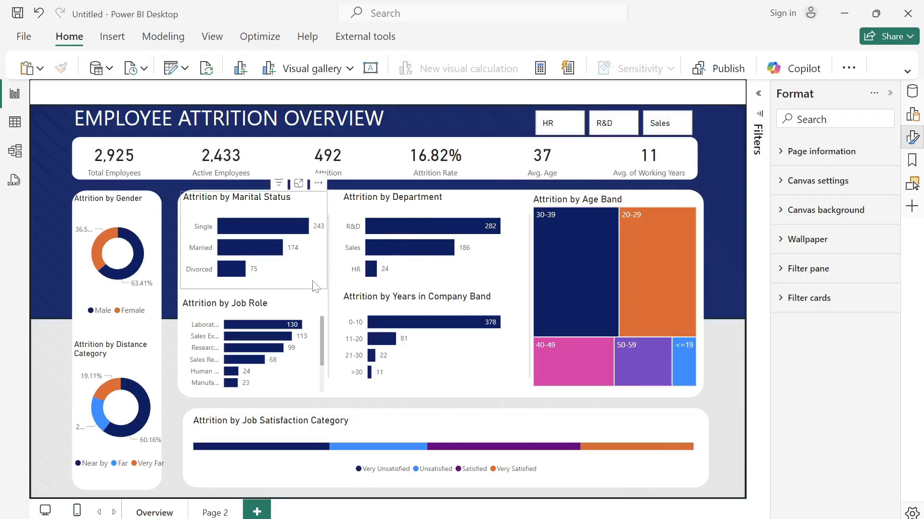
# Select the Marital Status, Job Role, Department and Years in Company Band bar charts together and set their title font size to 12.
pyautogui.click(314, 284)
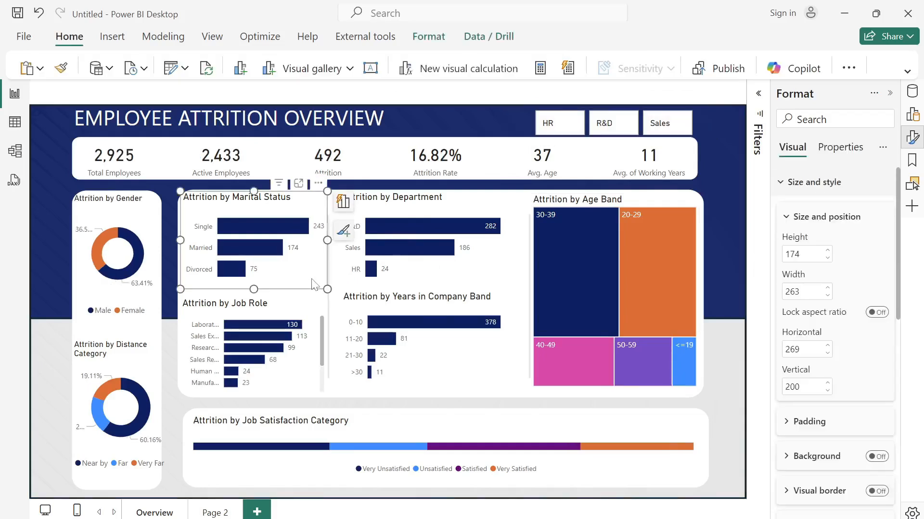
pyautogui.keyDown('ctrl'); pyautogui.click(443, 361); pyautogui.keyUp('ctrl')
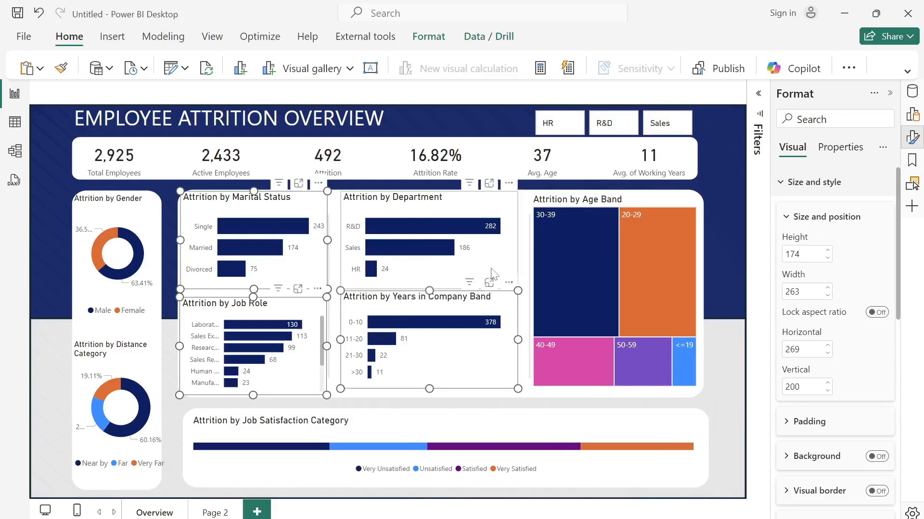
pyautogui.keyDown('ctrl'); pyautogui.click(498, 271); pyautogui.keyUp('ctrl')
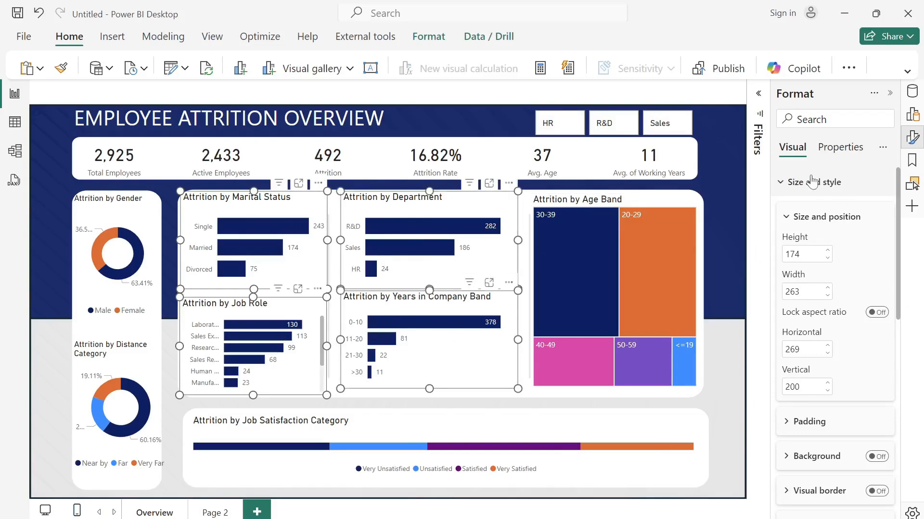
pyautogui.scroll(-5, 829, 327)
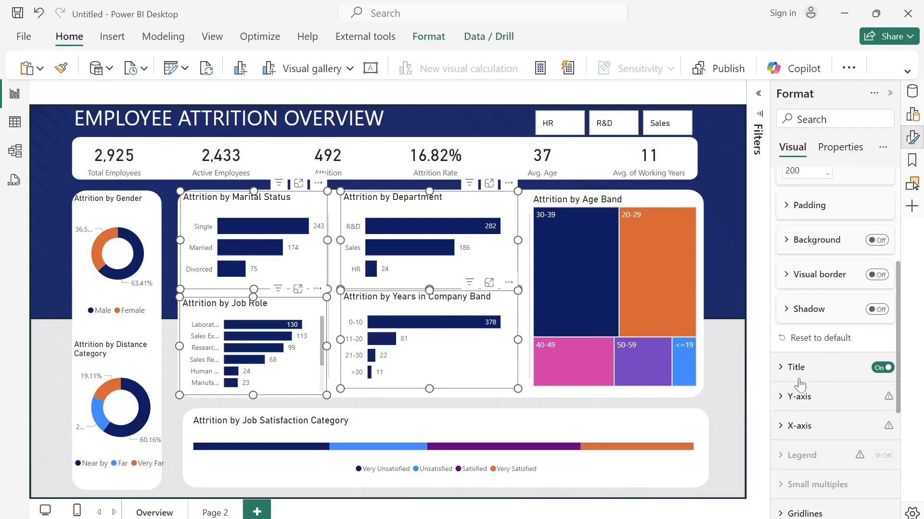
pyautogui.click(783, 371)
pyautogui.scroll(-3, 836, 420)
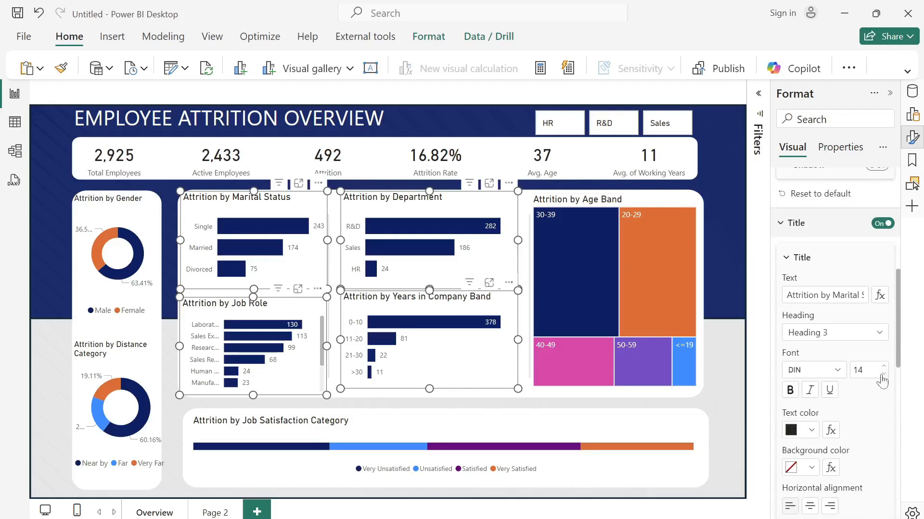
pyautogui.write('12')
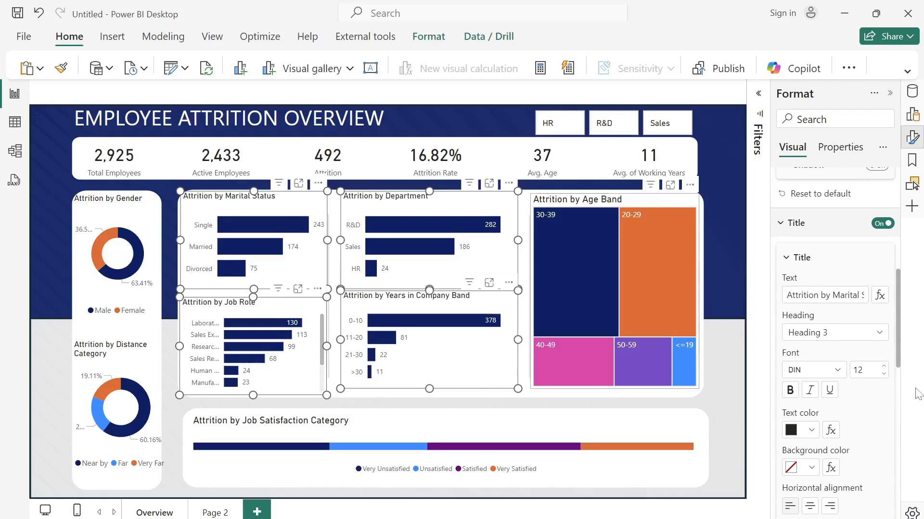
# Set the title font size of the Age Band treemap and the Job Satisfaction Category chart to 12, then deselect.
pyautogui.click(616, 206)
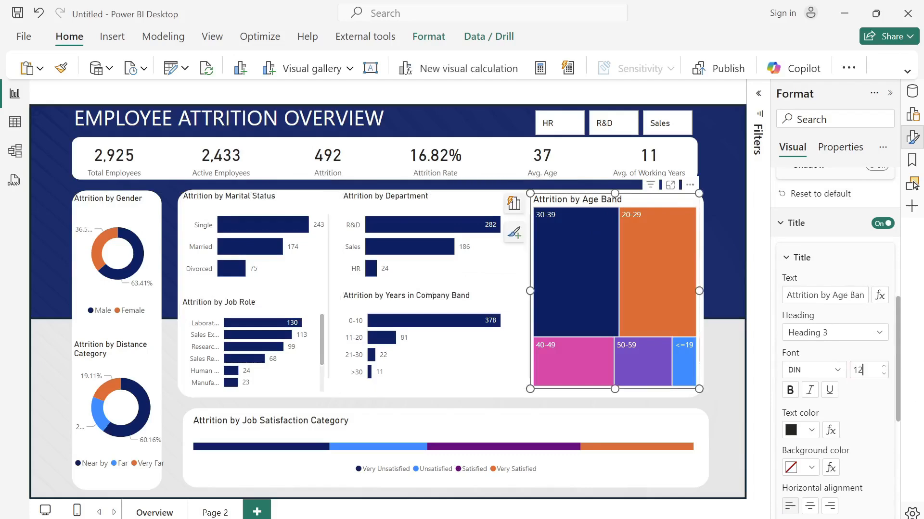
pyautogui.write('12')
pyautogui.click(659, 428)
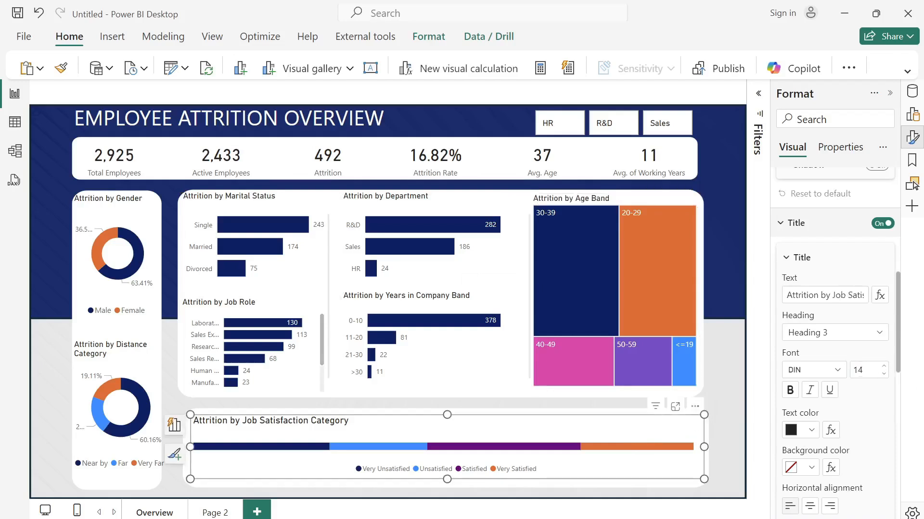
pyautogui.write('12')
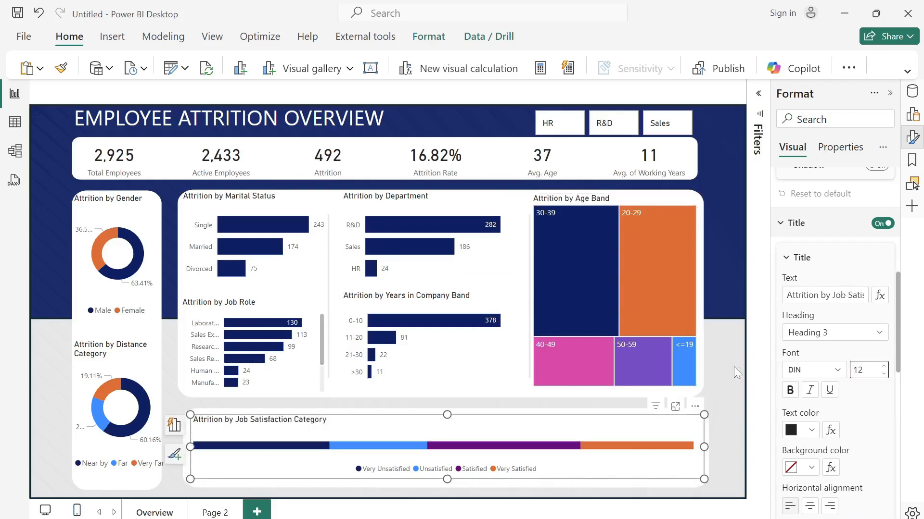
pyautogui.click(686, 380)
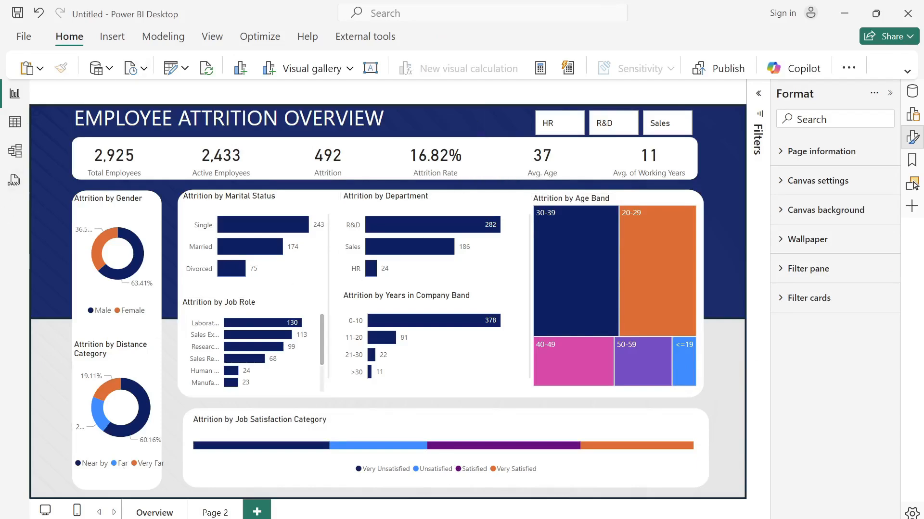
# Rename the report page Page 2 as Employee Details.
pyautogui.click(204, 514)
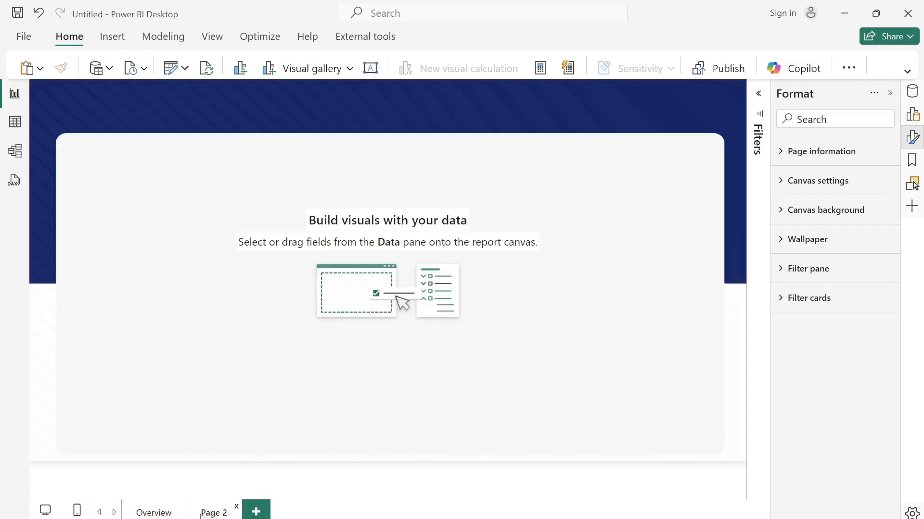
pyautogui.doubleClick(209, 515)
pyautogui.press('Return')
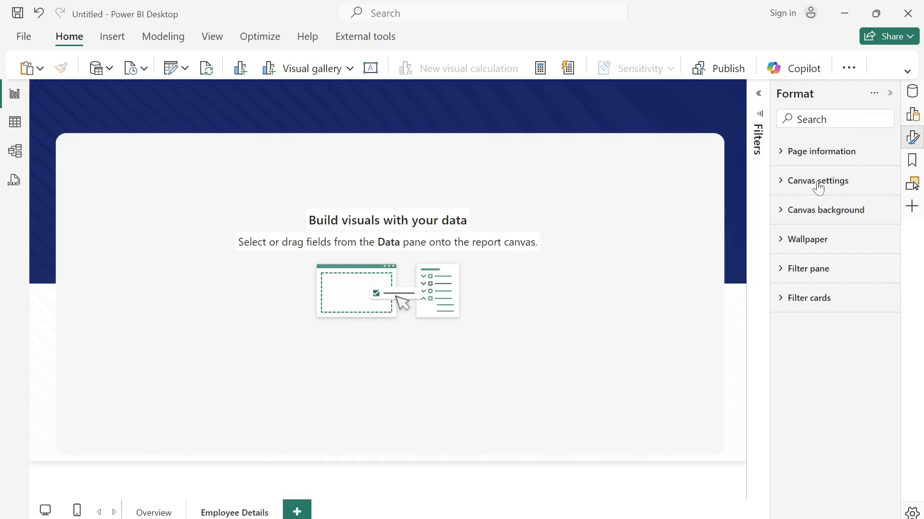
# Insert a table visual and fit it to the light background card, about 1239 wide by 579 high at horizontal 66, vertical 112.
pyautogui.click(916, 116)
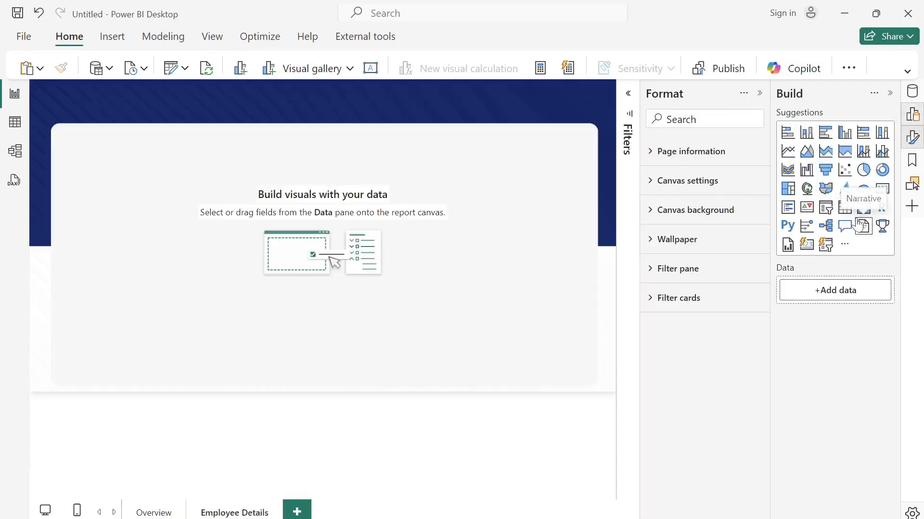
pyautogui.click(845, 210)
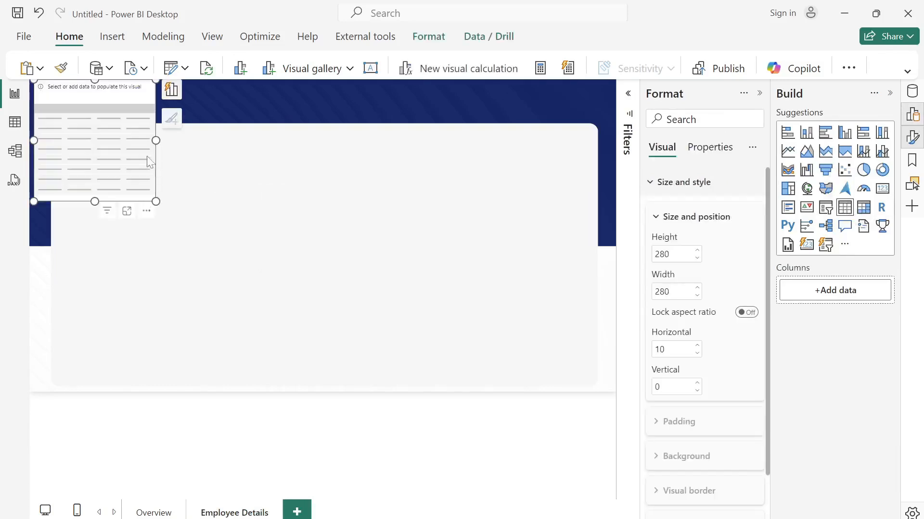
pyautogui.moveTo(109, 142); pyautogui.dragTo(134, 191)
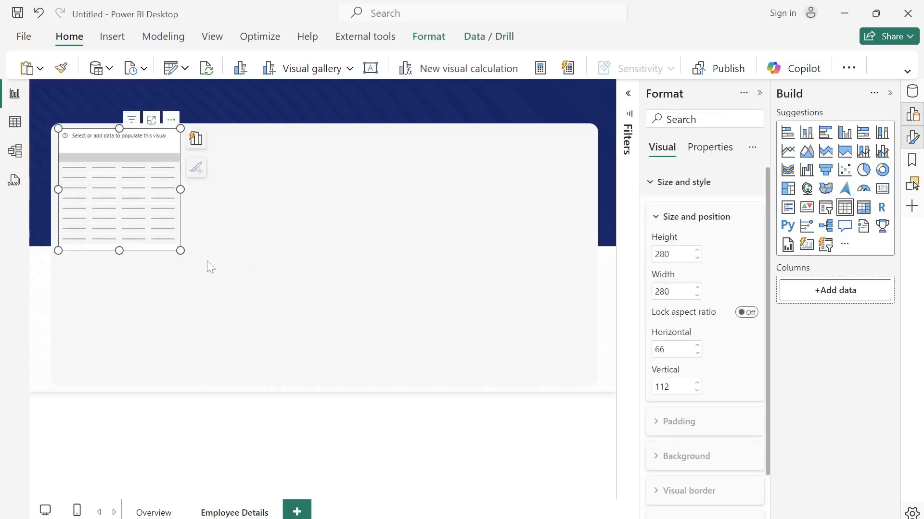
pyautogui.moveTo(178, 249); pyautogui.dragTo(597, 384)
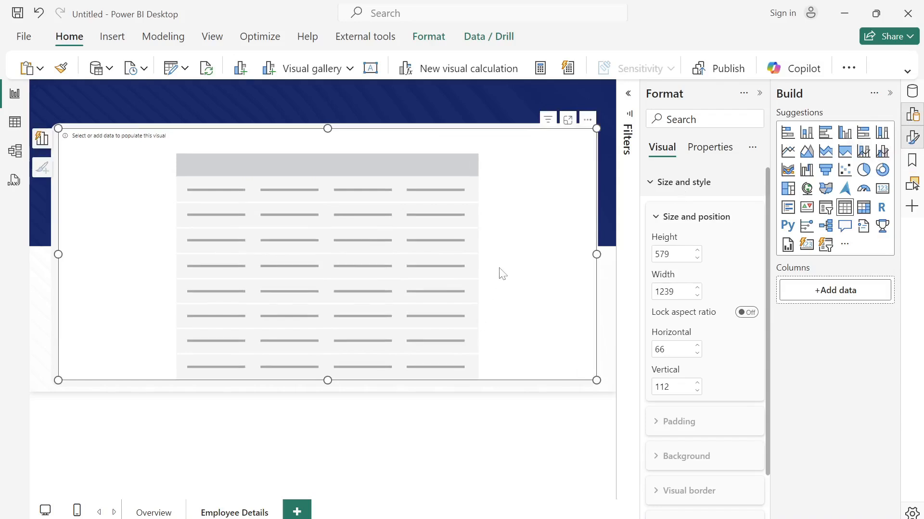
# Add the emp no field to the table and rename its column as Employee No.
pyautogui.click(912, 91)
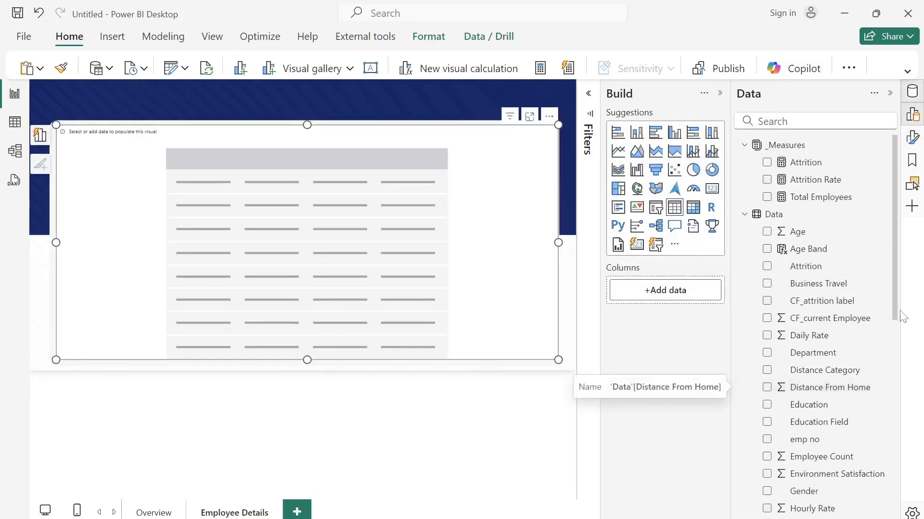
pyautogui.click(767, 439)
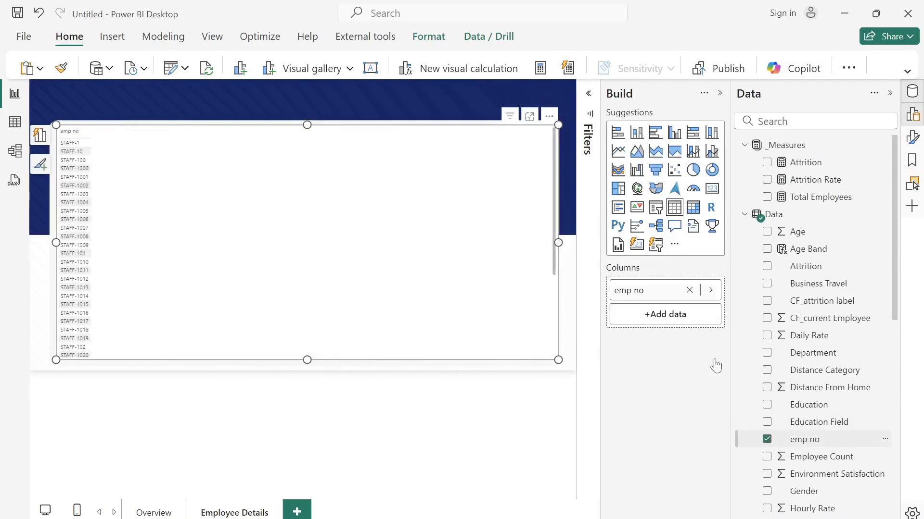
pyautogui.doubleClick(628, 291)
pyautogui.moveTo(619, 291); pyautogui.dragTo(610, 295)
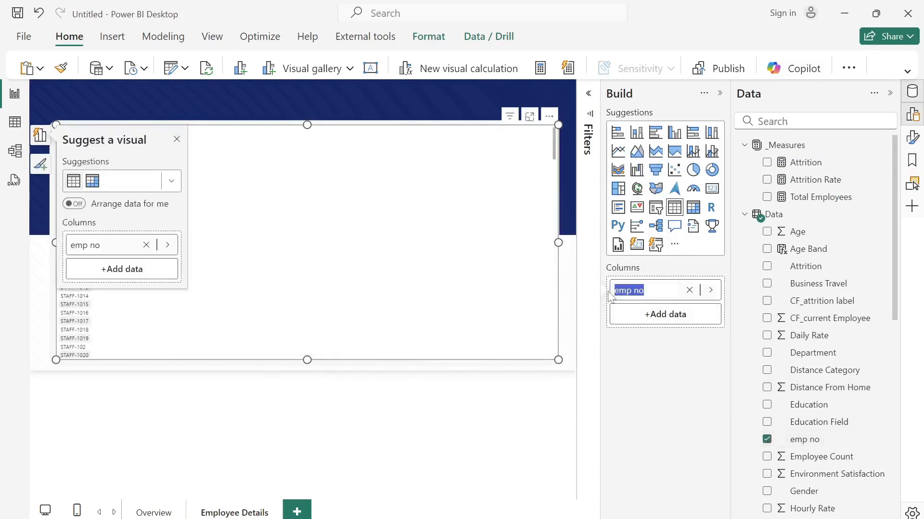
pyautogui.write('Employee')
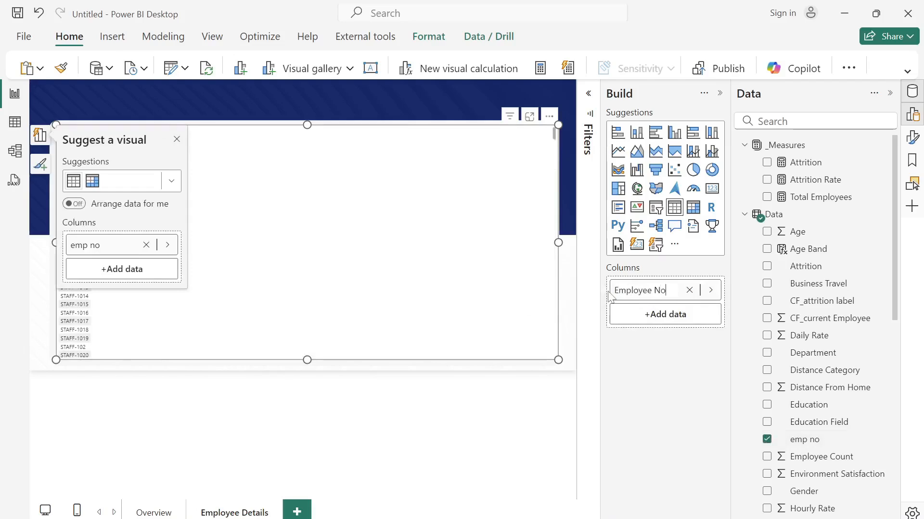
pyautogui.press('Return')
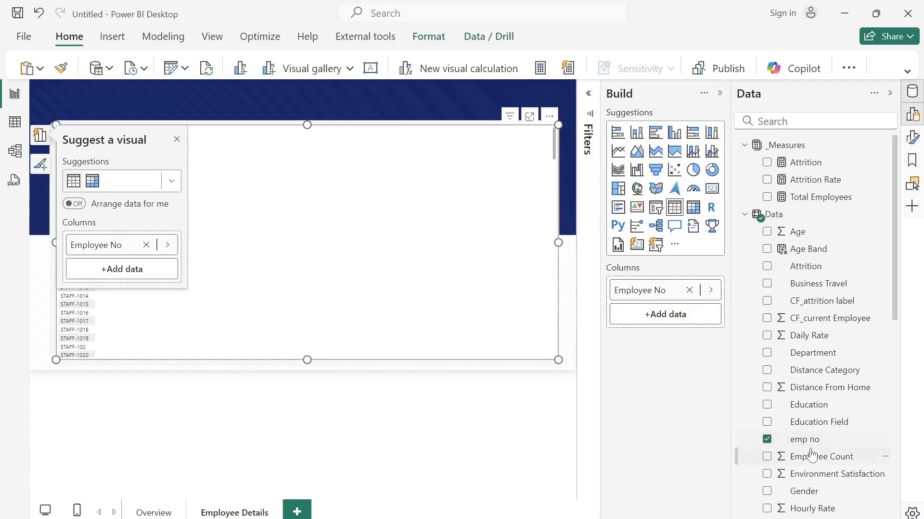
# Add the Gender, Marital Status and Job Role fields as columns of the employee table.
pyautogui.click(766, 491)
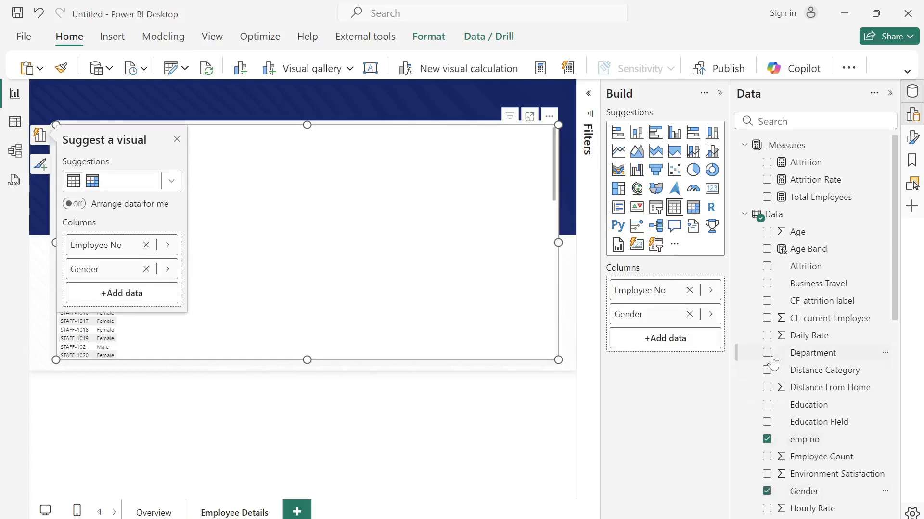
pyautogui.scroll(-3, 780, 430)
pyautogui.scroll(-10, 781, 431)
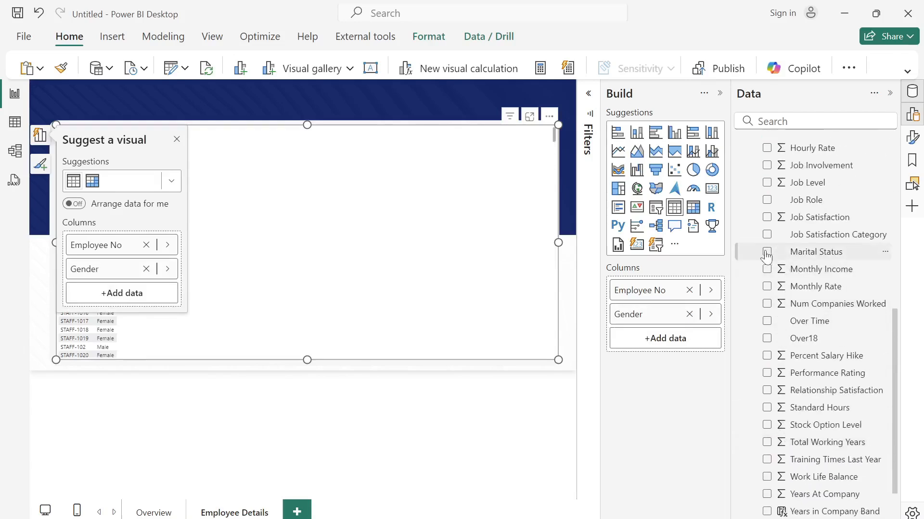
pyautogui.click(767, 253)
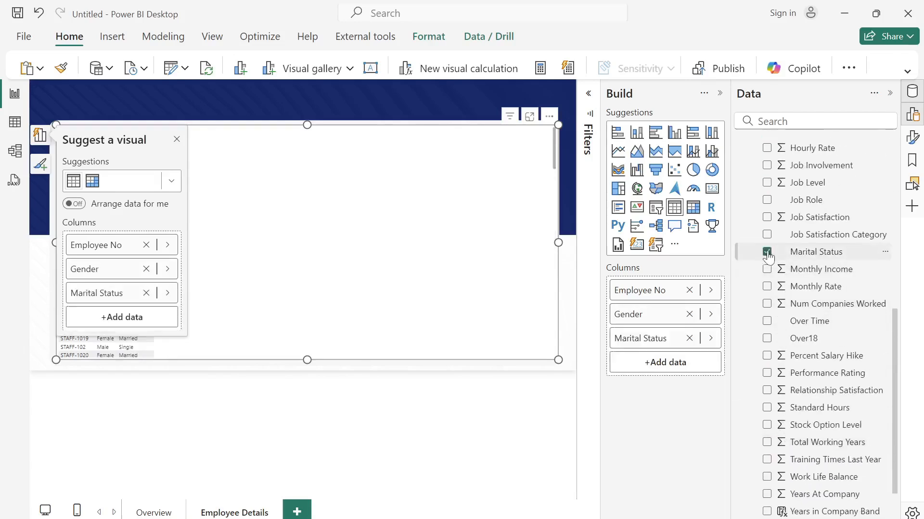
pyautogui.click(767, 201)
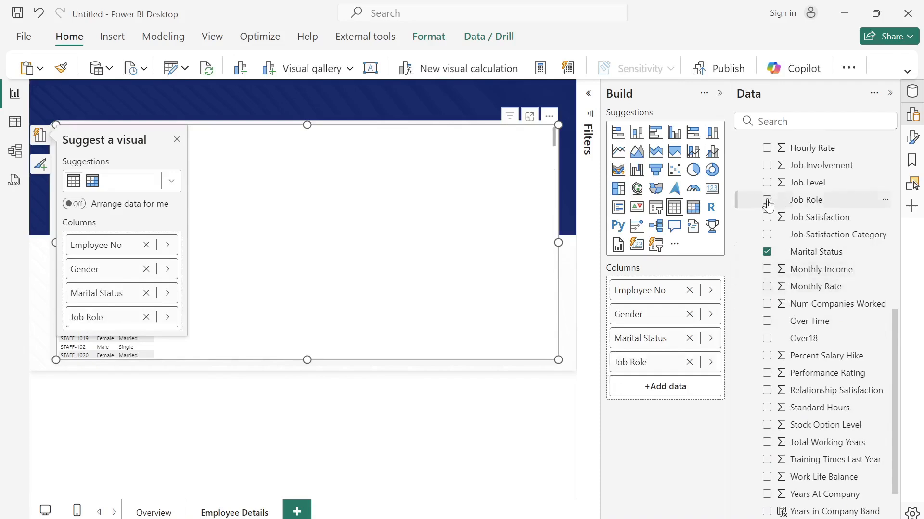
# Add Education, Education Field and Distance Category to the employee table, in that order after Job Role.
pyautogui.scroll(5, 770, 206)
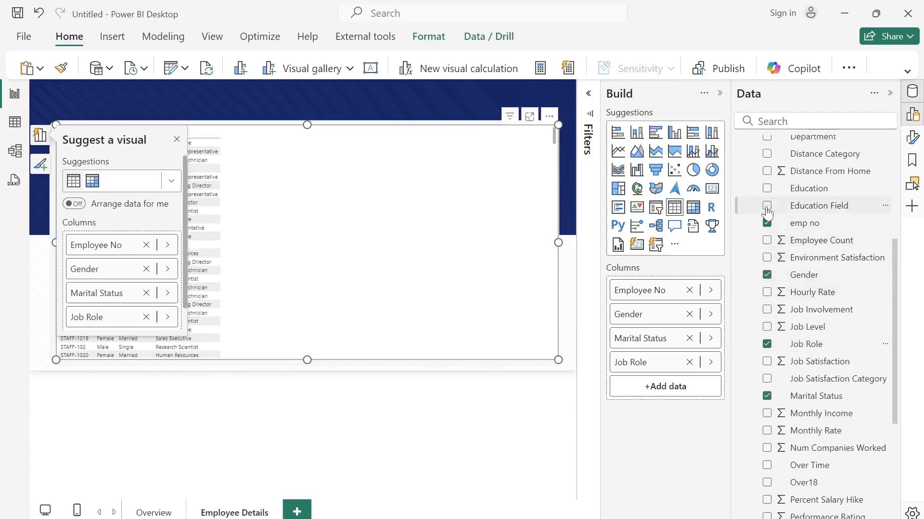
pyautogui.click(767, 206)
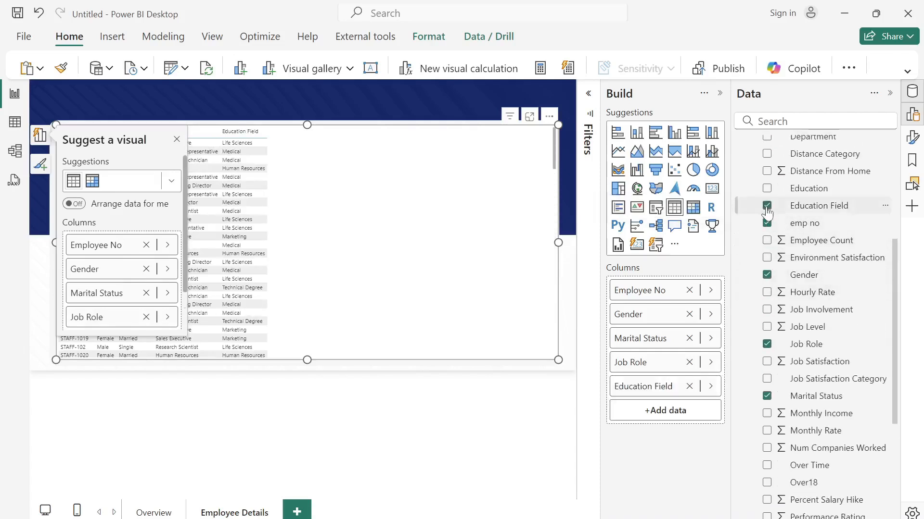
pyautogui.click(767, 206)
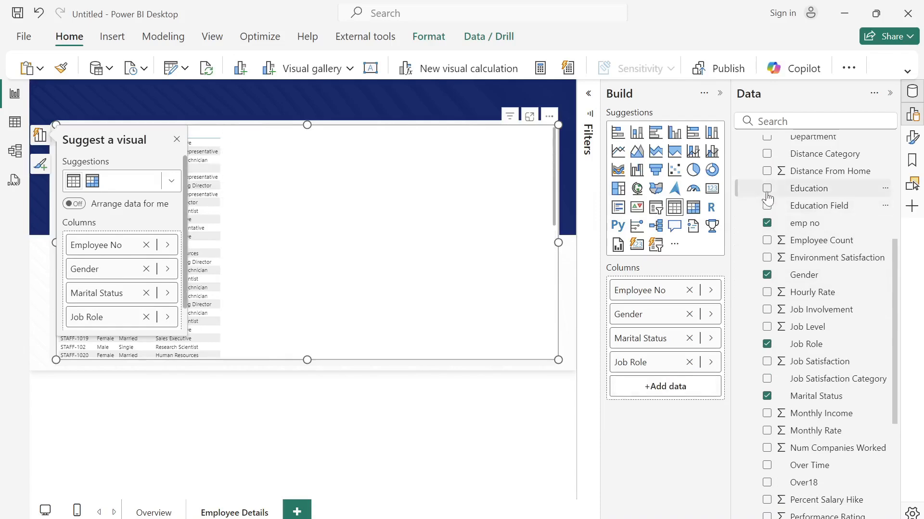
pyautogui.click(767, 188)
pyautogui.click(766, 207)
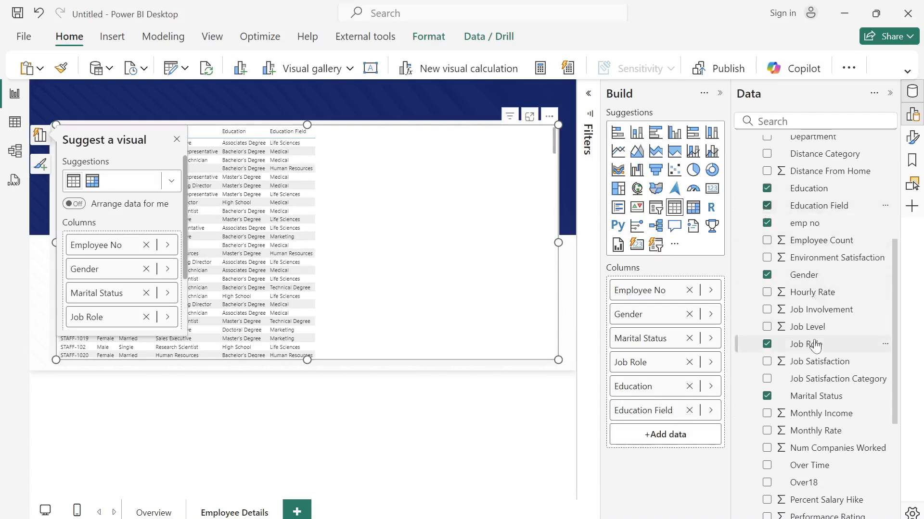
pyautogui.scroll(-4, 803, 383)
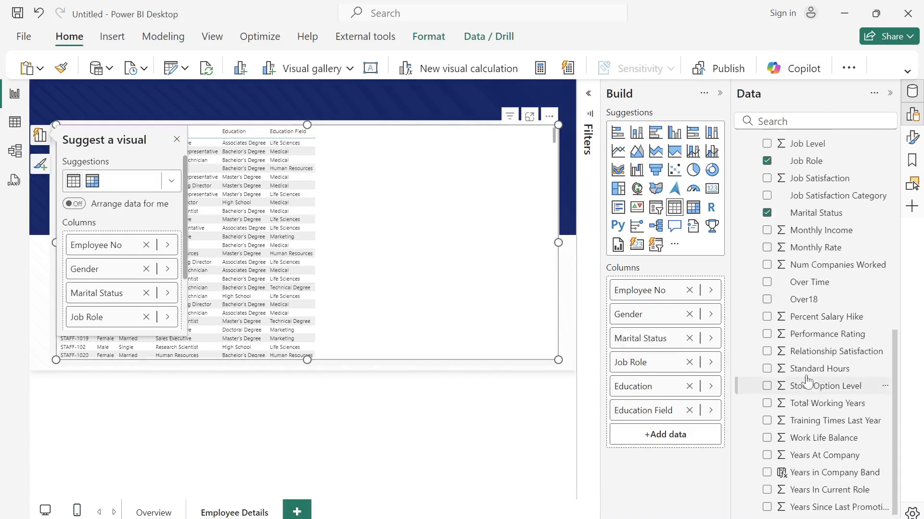
pyautogui.scroll(4, 801, 305)
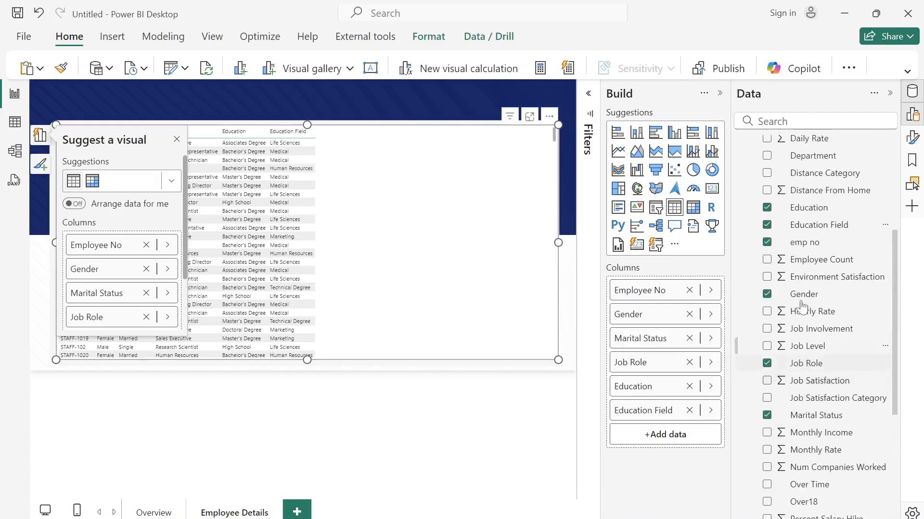
pyautogui.click(767, 173)
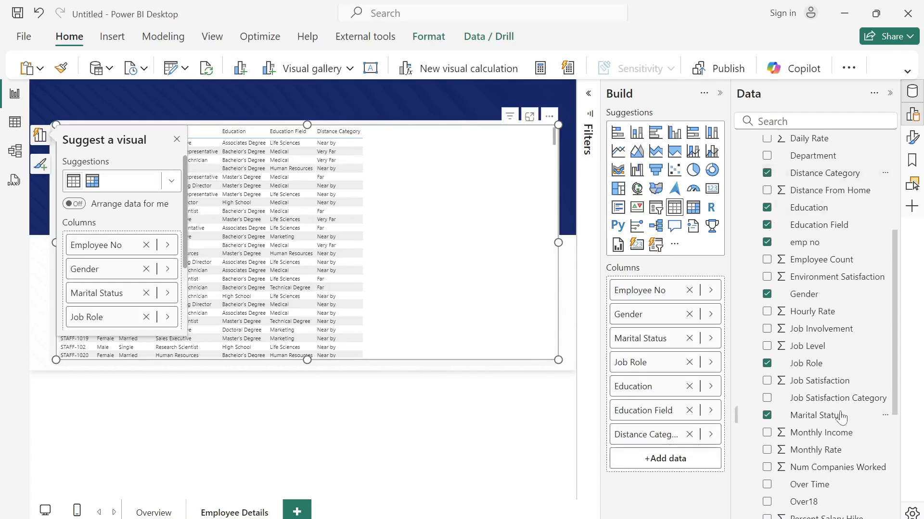
# Add Percent Salary Hike to the employee table and turn off its summarization.
pyautogui.scroll(-3, 835, 411)
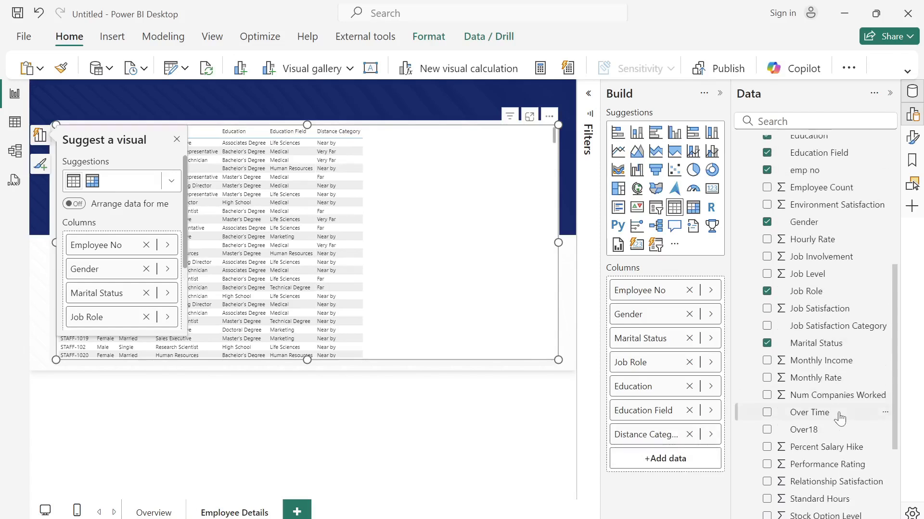
pyautogui.click(766, 448)
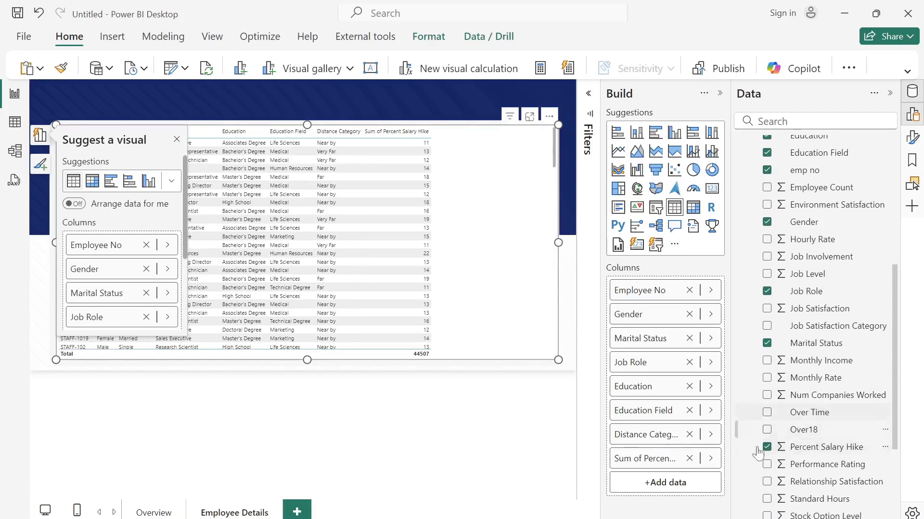
pyautogui.click(711, 459)
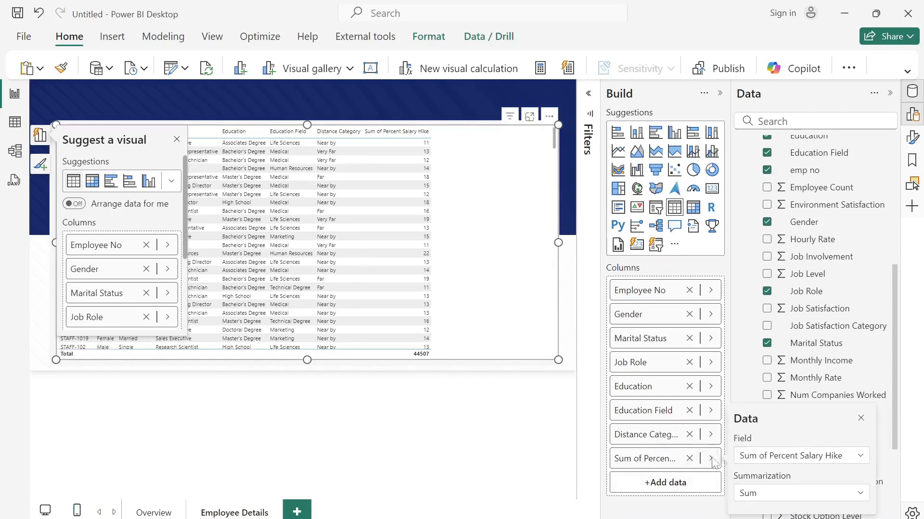
pyautogui.click(792, 491)
pyautogui.click(794, 264)
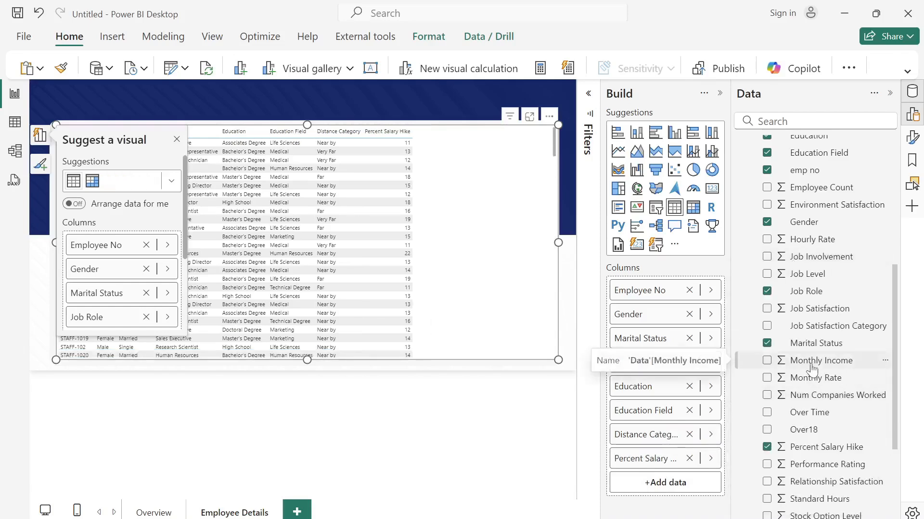
# Add Total Working Years to the employee table and turn off its summarization.
pyautogui.scroll(-3, 785, 452)
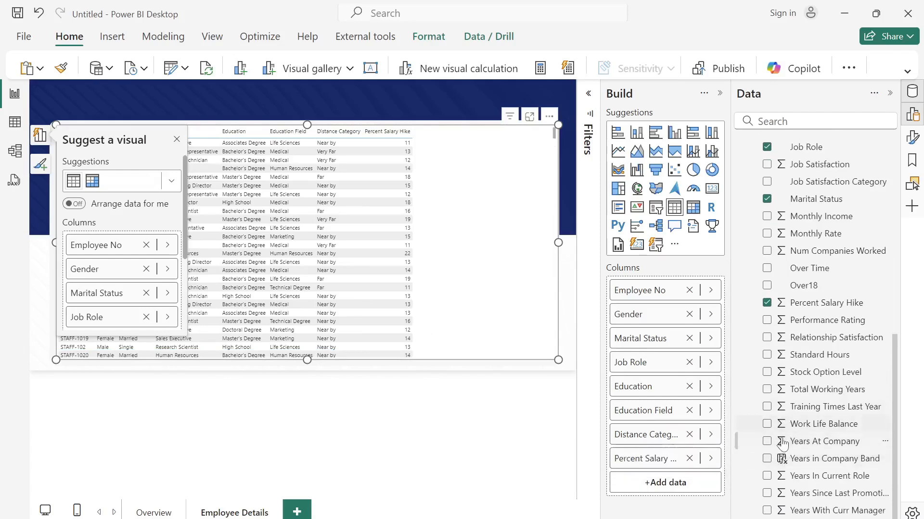
pyautogui.click(767, 390)
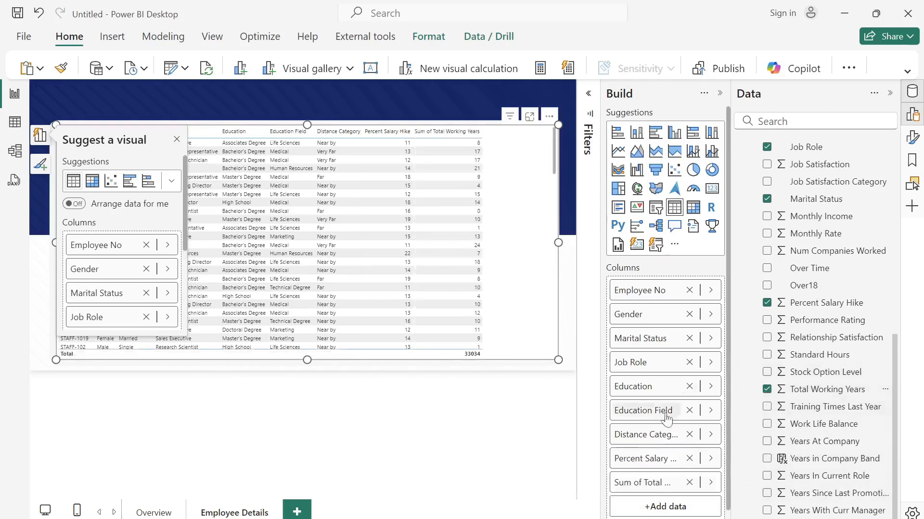
pyautogui.click(711, 483)
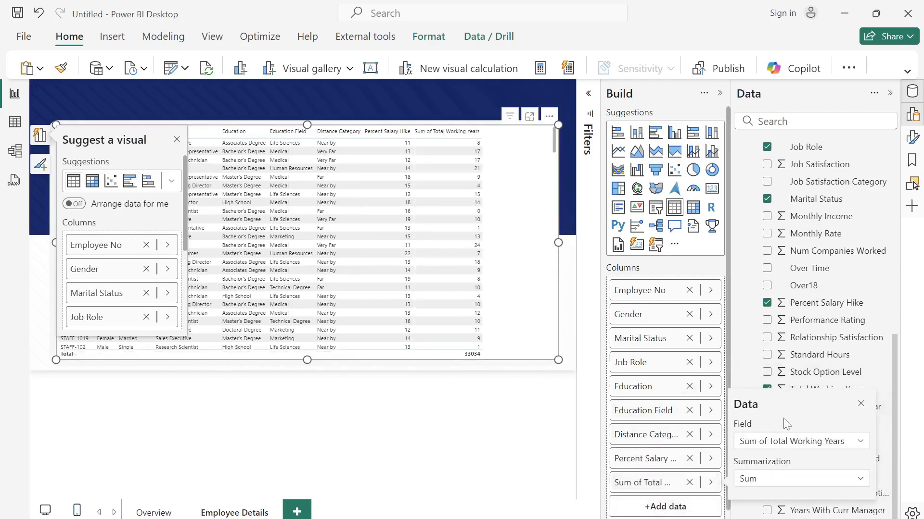
pyautogui.click(807, 479)
pyautogui.click(770, 252)
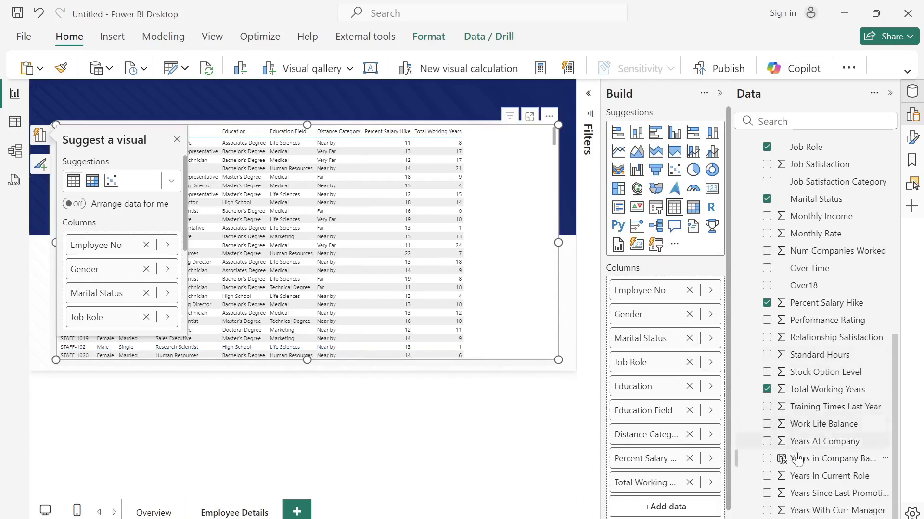
# Add Years In Current Role to the employee table and turn off its summarization.
pyautogui.click(767, 476)
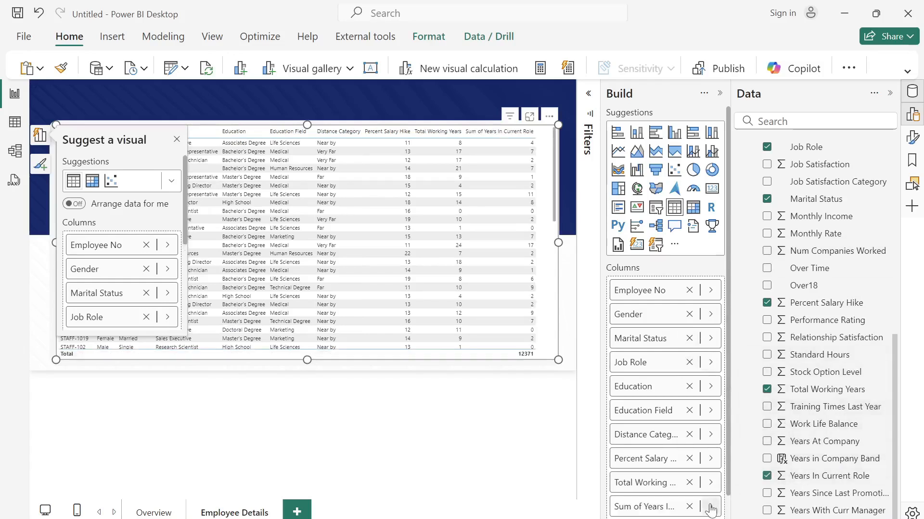
pyautogui.click(710, 507)
pyautogui.click(785, 503)
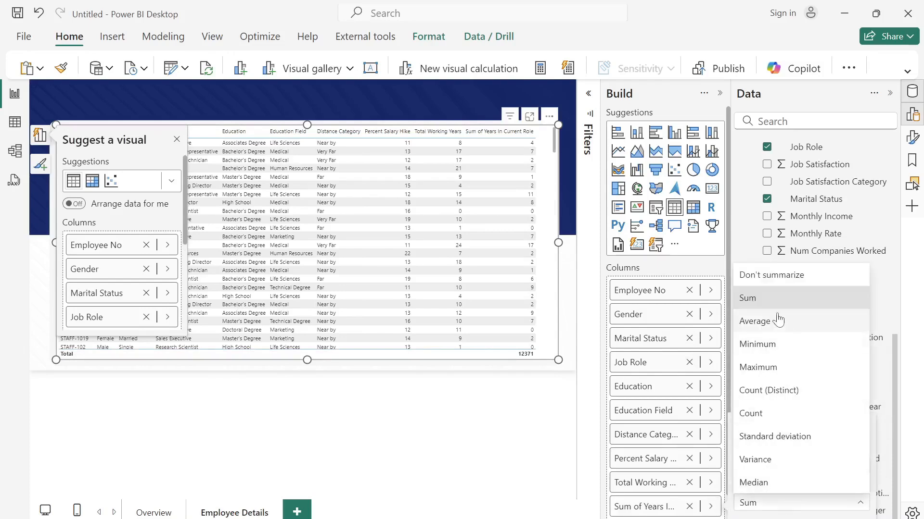
pyautogui.click(769, 274)
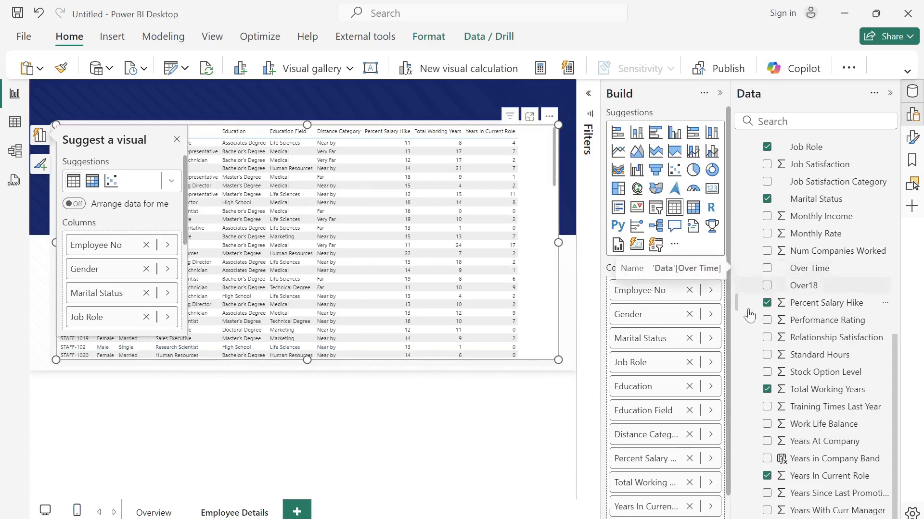
# Add Years Since Last Promotion to the employee table and turn off its summarization.
pyautogui.click(766, 494)
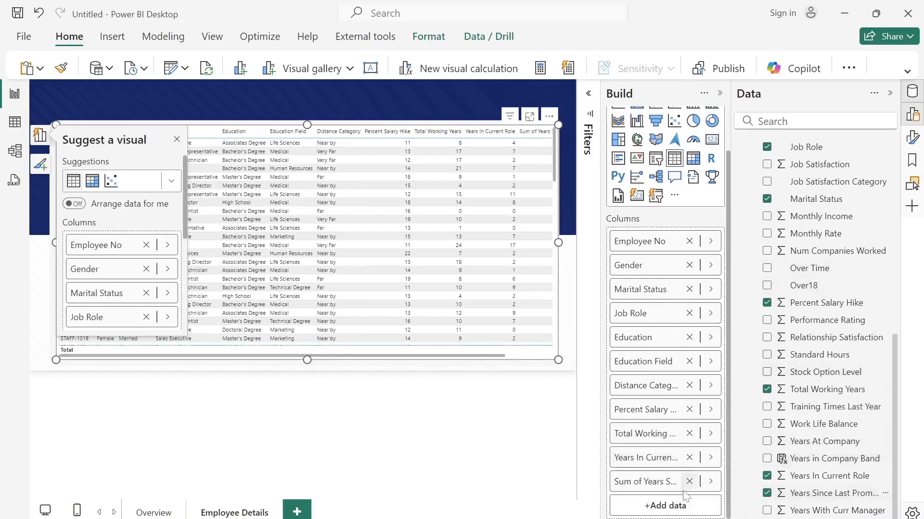
pyautogui.click(707, 482)
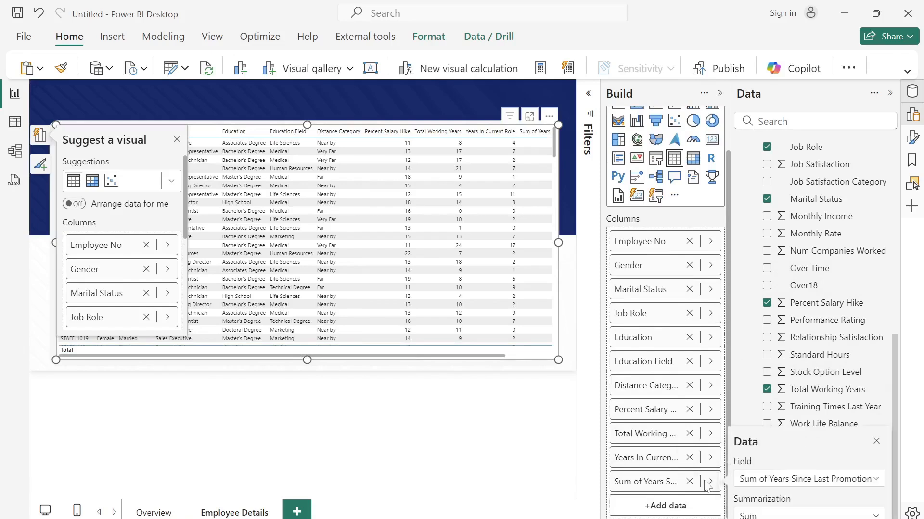
pyautogui.click(775, 516)
pyautogui.click(770, 286)
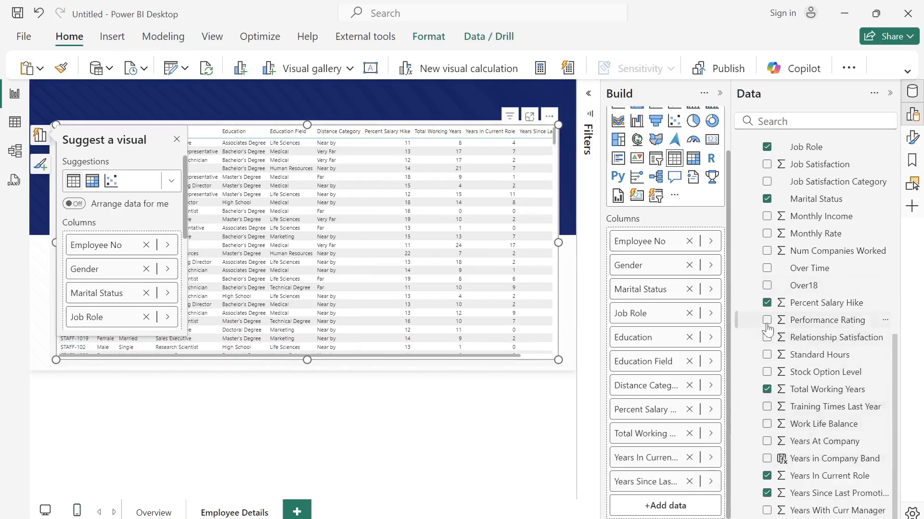
# Add Job Satisfaction Category as the last column of the employee table and dismiss the visual suggestions.
pyautogui.scroll(5, 768, 326)
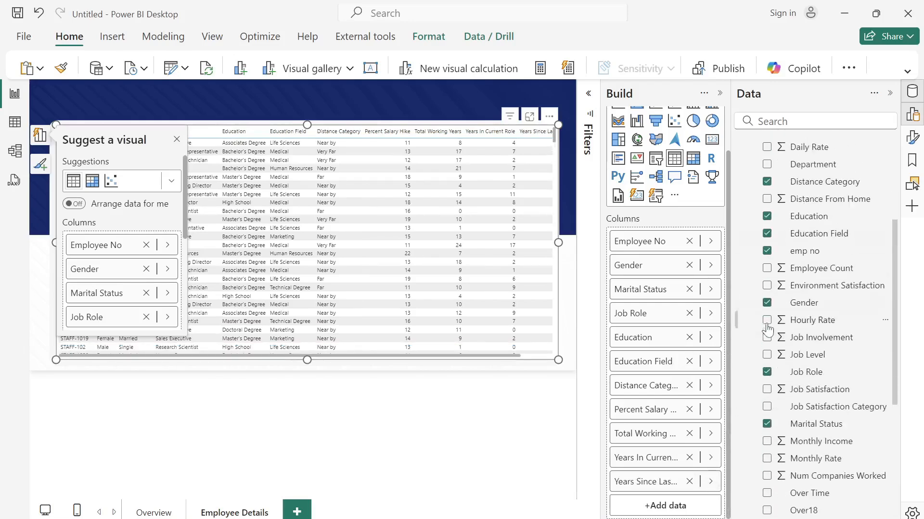
pyautogui.click(766, 399)
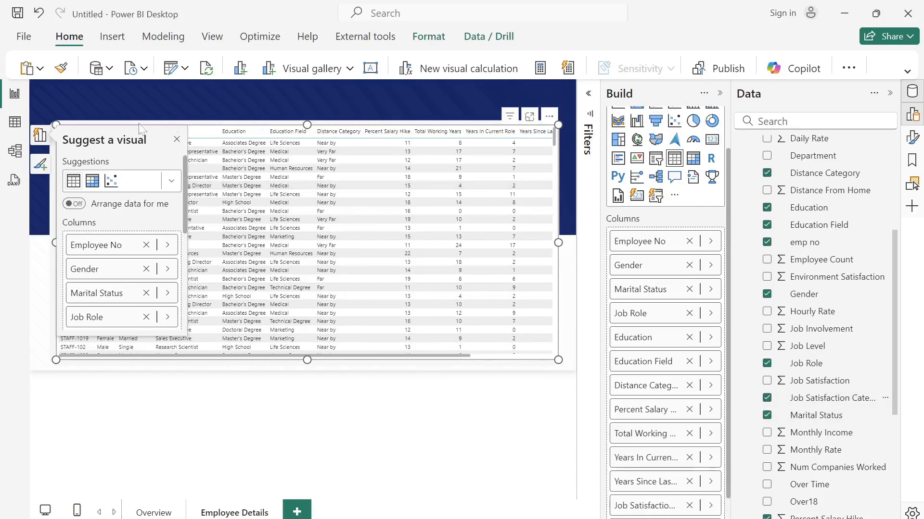
pyautogui.click(177, 140)
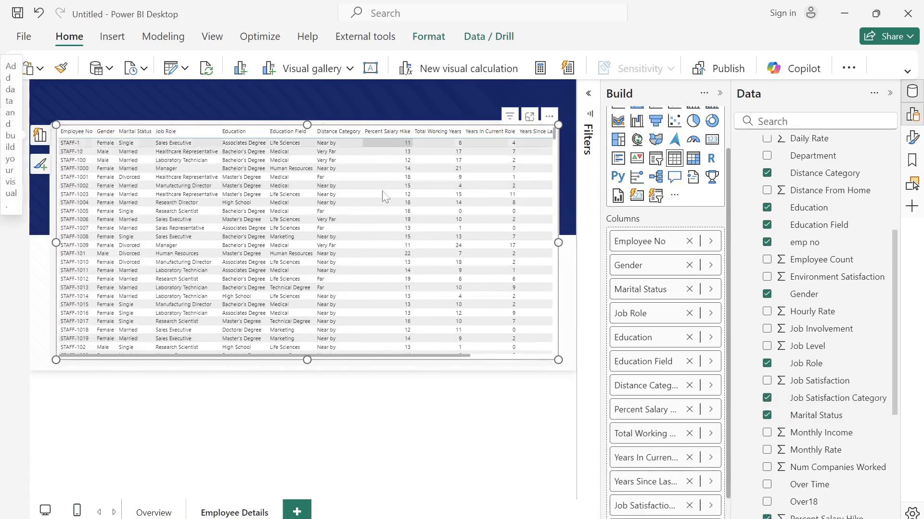
# Set the font of the employee table's column headers to Segoe UI Semibold.
pyautogui.click(913, 139)
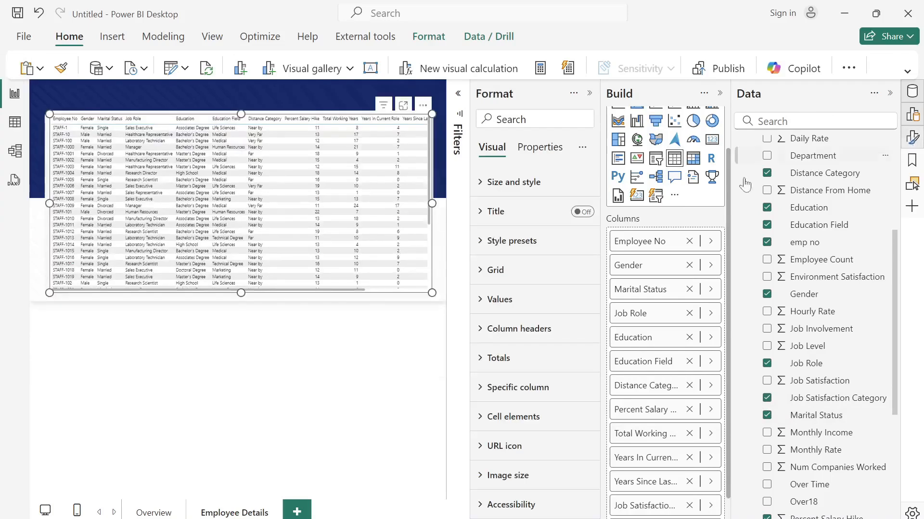
pyautogui.click(720, 93)
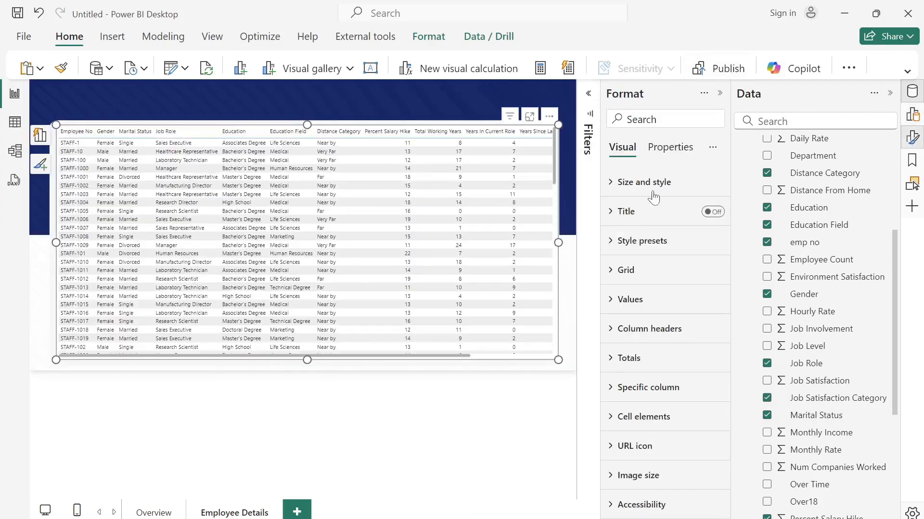
pyautogui.click(618, 332)
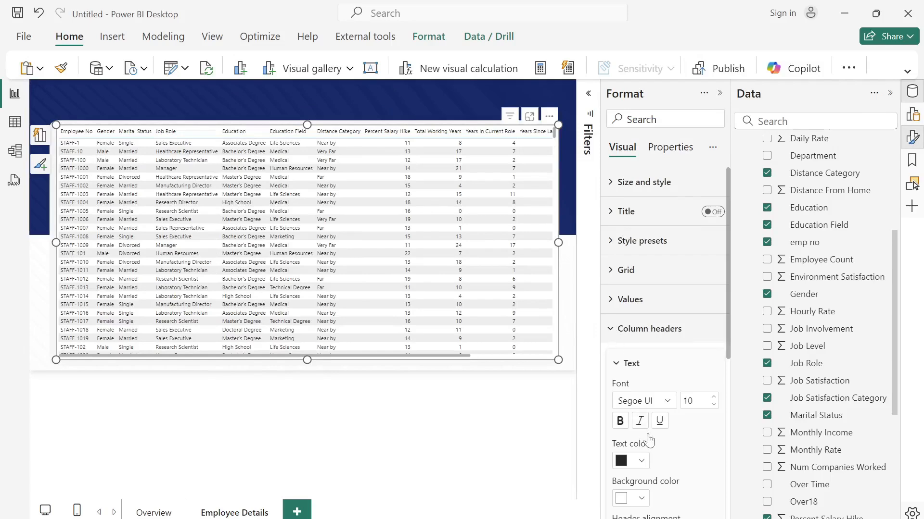
pyautogui.scroll(-3, 647, 438)
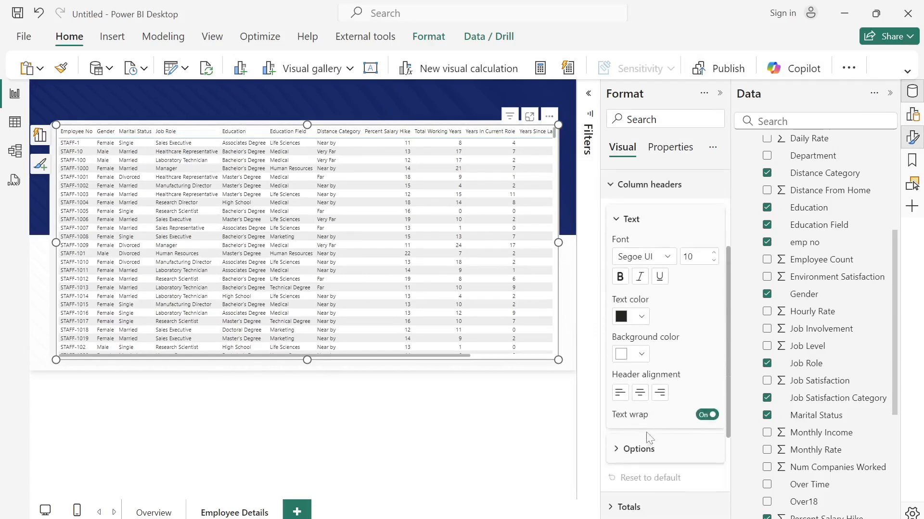
pyautogui.click(665, 263)
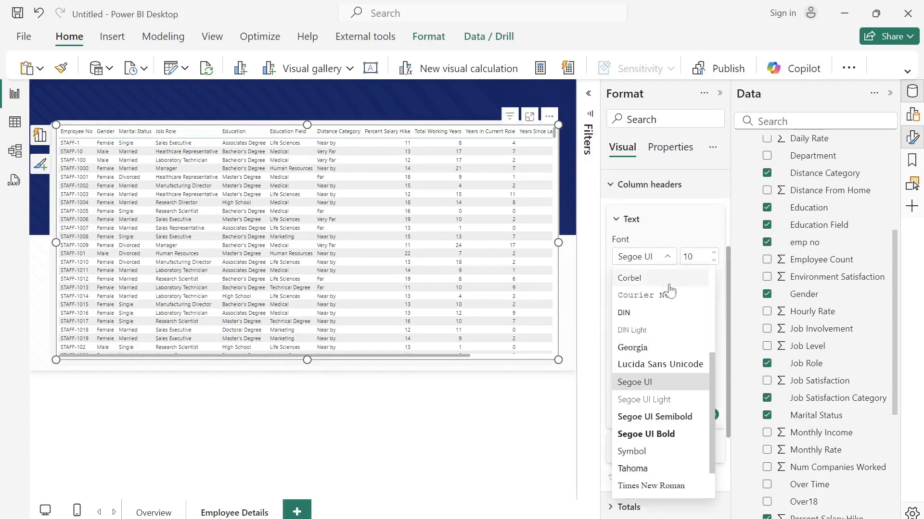
pyautogui.click(664, 417)
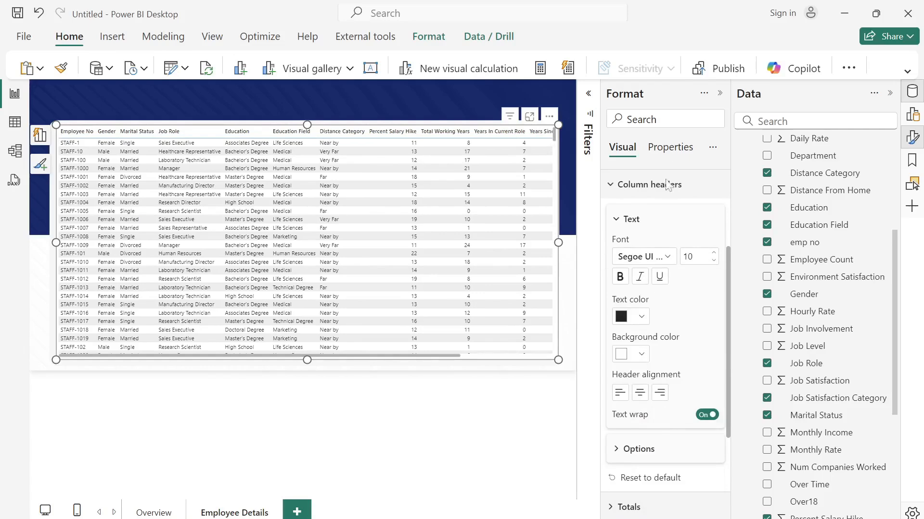
# Apply the Minimal style preset to the employee table.
pyautogui.scroll(3, 655, 264)
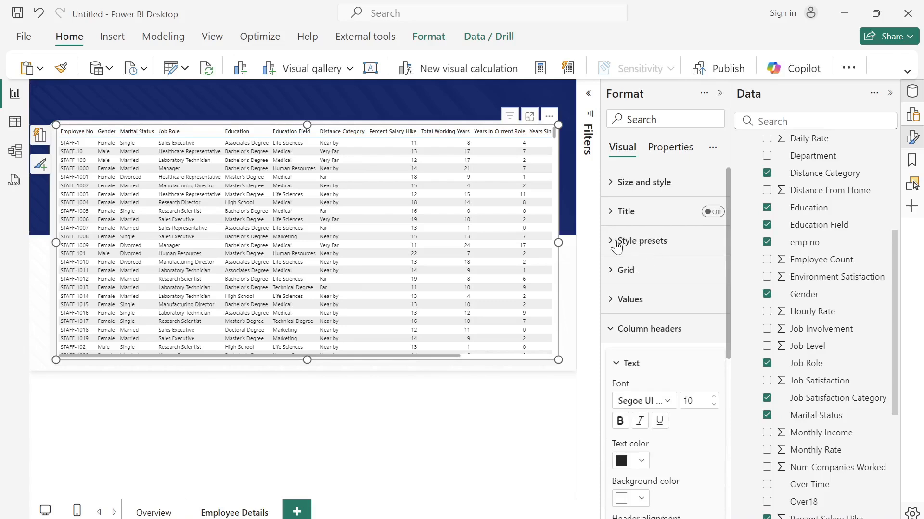
pyautogui.click(617, 245)
pyautogui.click(660, 290)
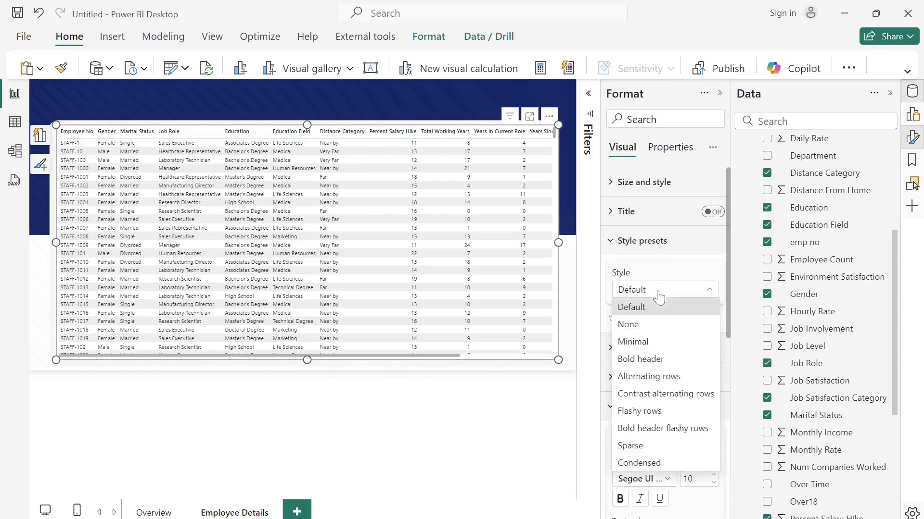
pyautogui.click(633, 343)
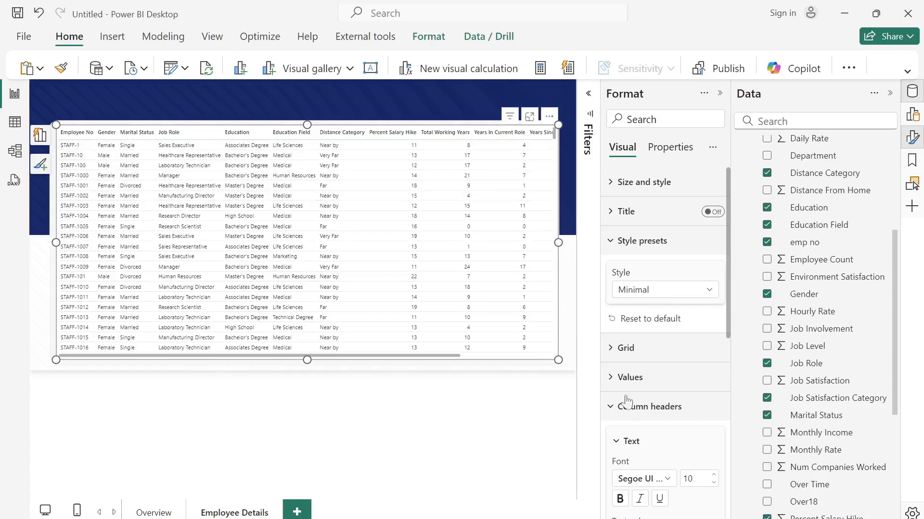
# Set the border color of the employee table's grid to the recently used dark navy blue.
pyautogui.scroll(-7, 678, 396)
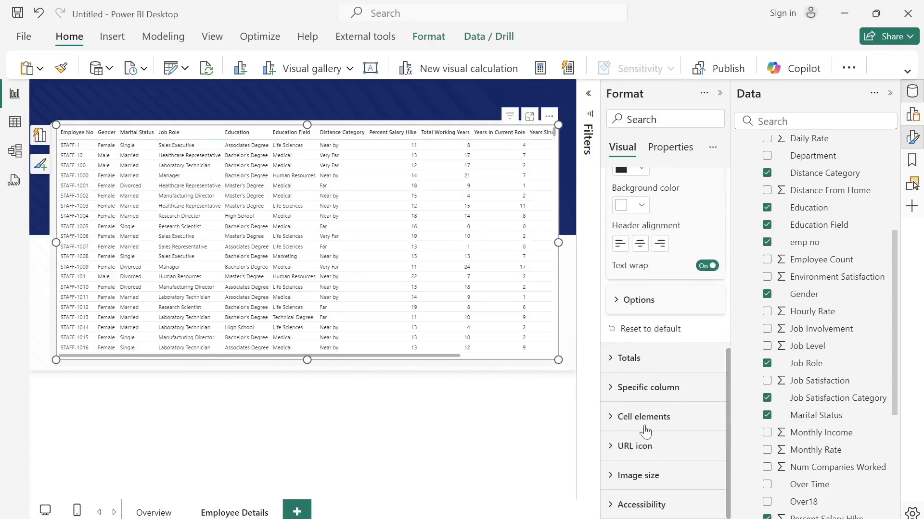
pyautogui.scroll(5, 668, 439)
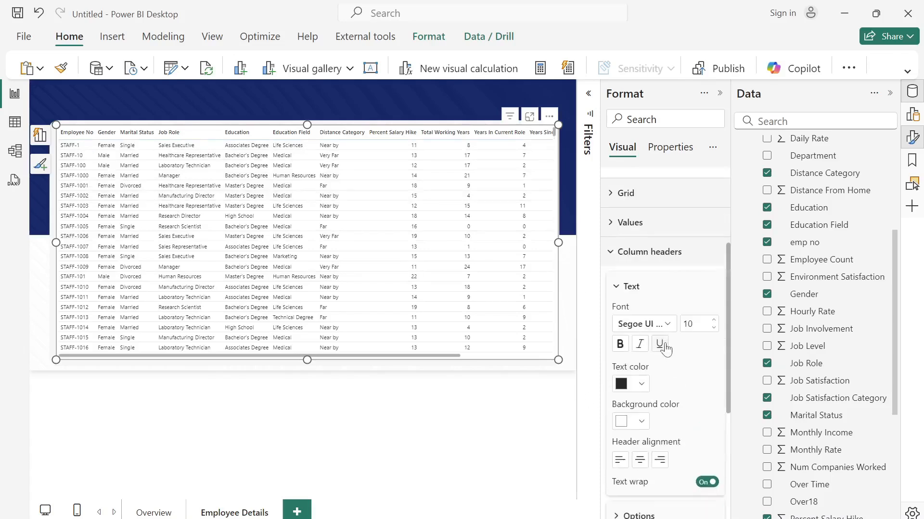
pyautogui.click(611, 195)
pyautogui.click(618, 373)
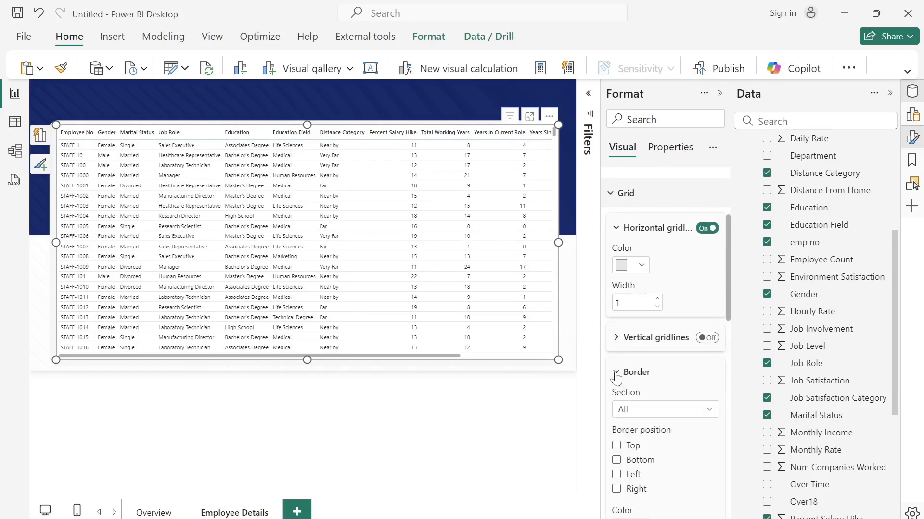
pyautogui.scroll(-3, 660, 374)
pyautogui.click(641, 383)
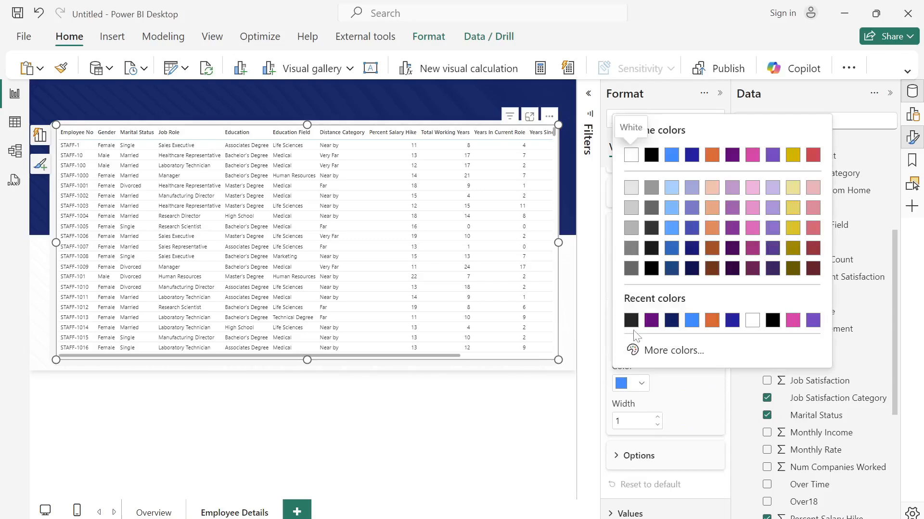
pyautogui.click(670, 321)
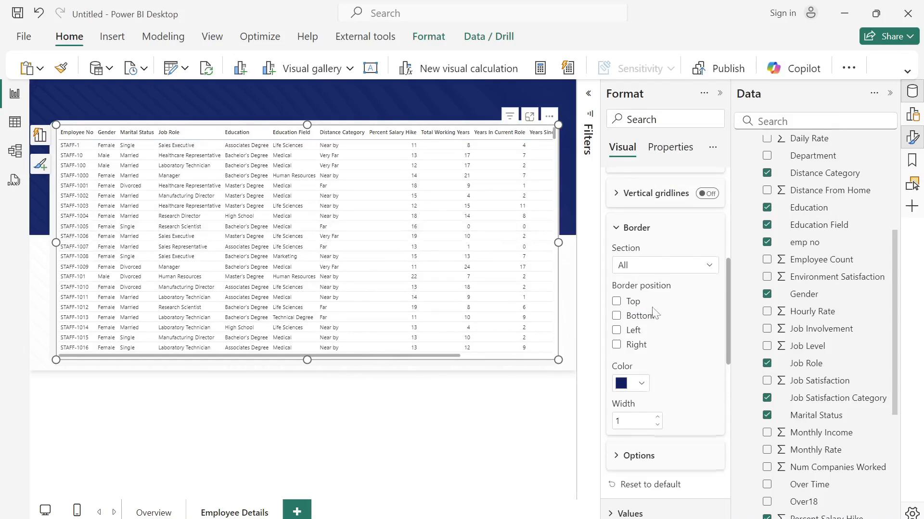
# Turn off the employee table's background and deselect the table.
pyautogui.scroll(6, 654, 312)
pyautogui.click(610, 184)
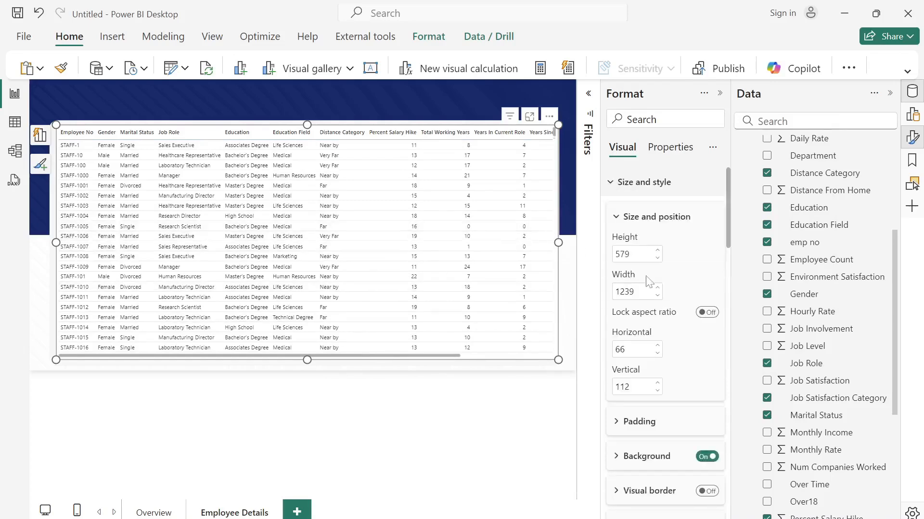
pyautogui.click(704, 459)
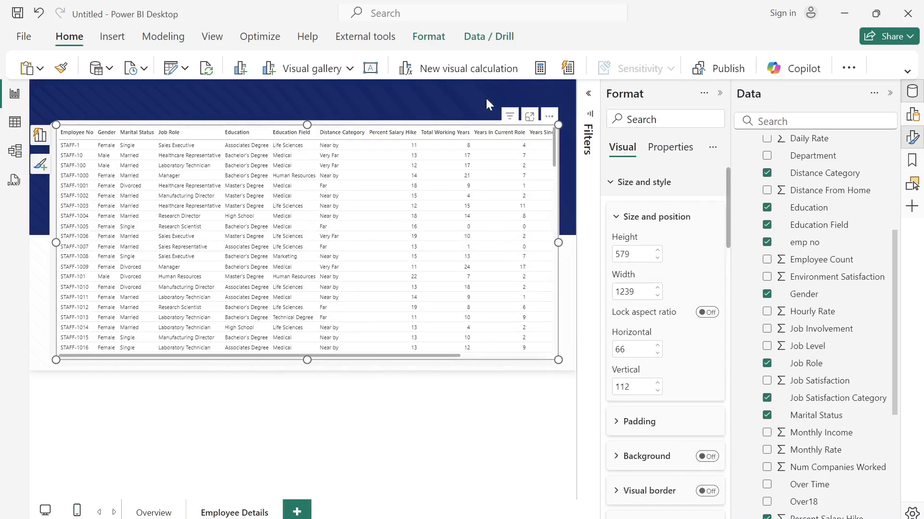
pyautogui.click(428, 98)
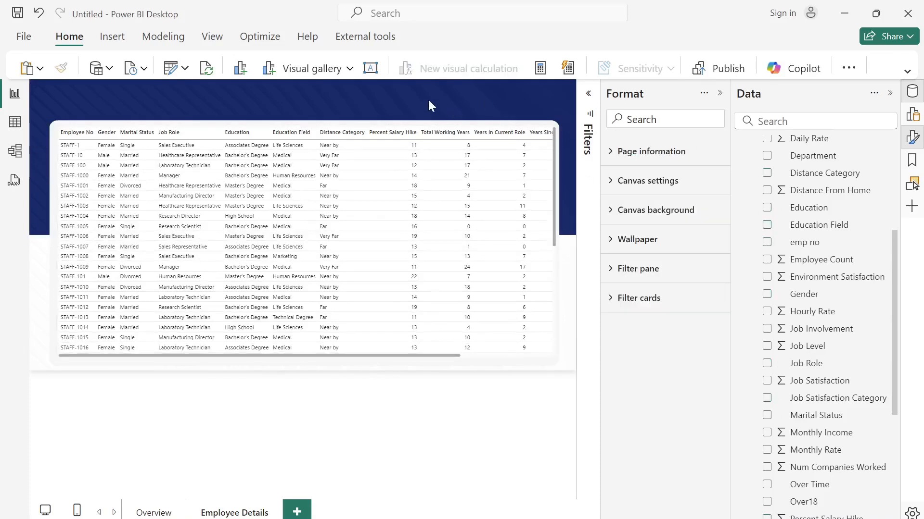
# Close the formatting options and widen the employee table slightly at its left edge to fill the white background panel.
pyautogui.click(722, 93)
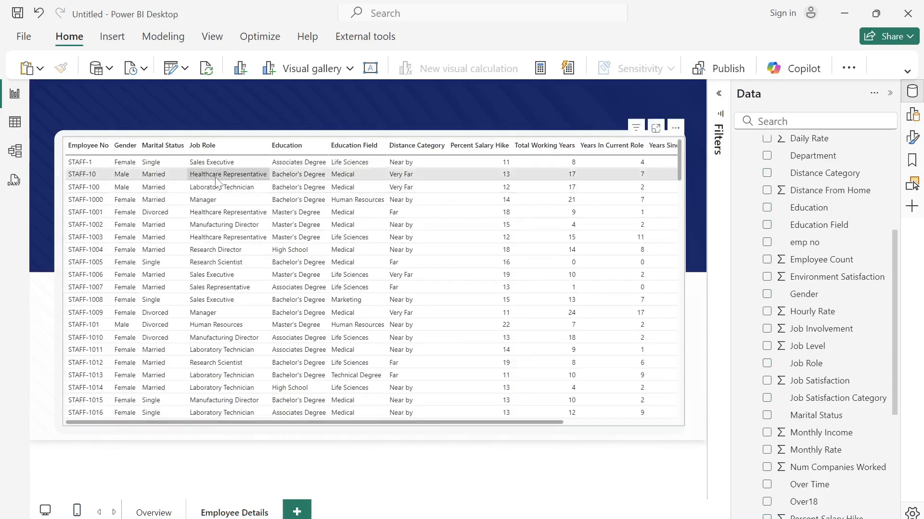
pyautogui.click(67, 147)
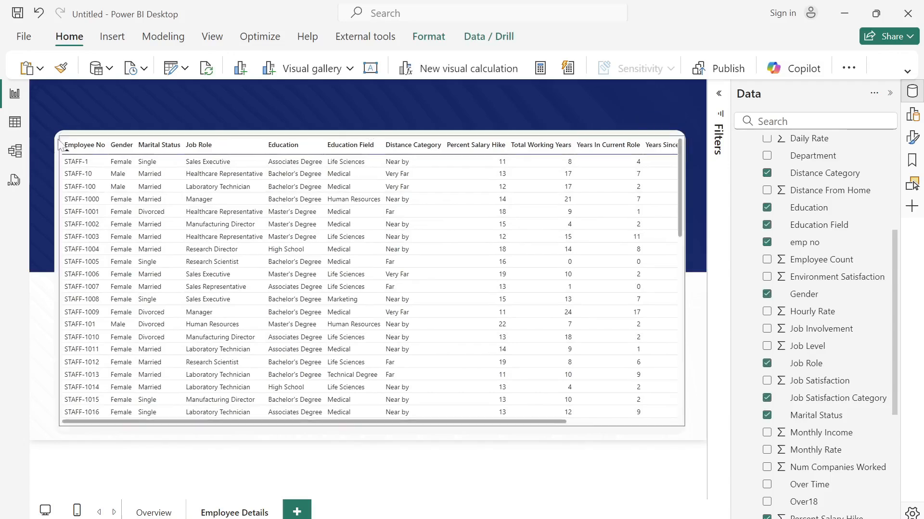
pyautogui.click(168, 116)
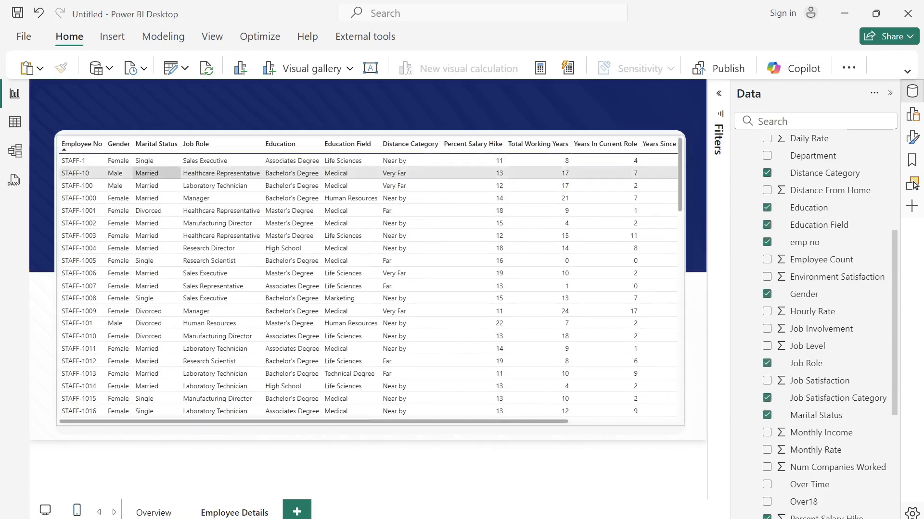
# Copy the EMPLOYEE ATTRITION OVERVIEW title from the Overview page to the Employee Details page and center it above the table.
pyautogui.click(147, 513)
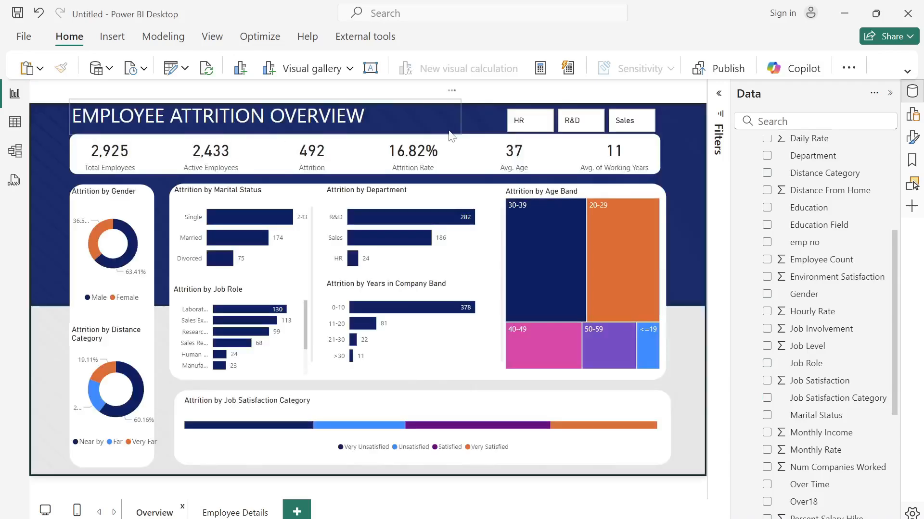
pyautogui.click(458, 131)
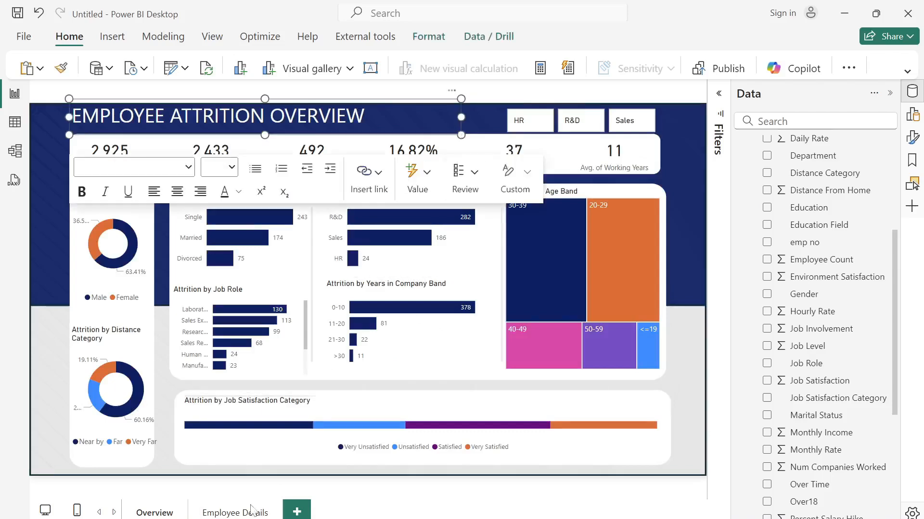
pyautogui.click(237, 513)
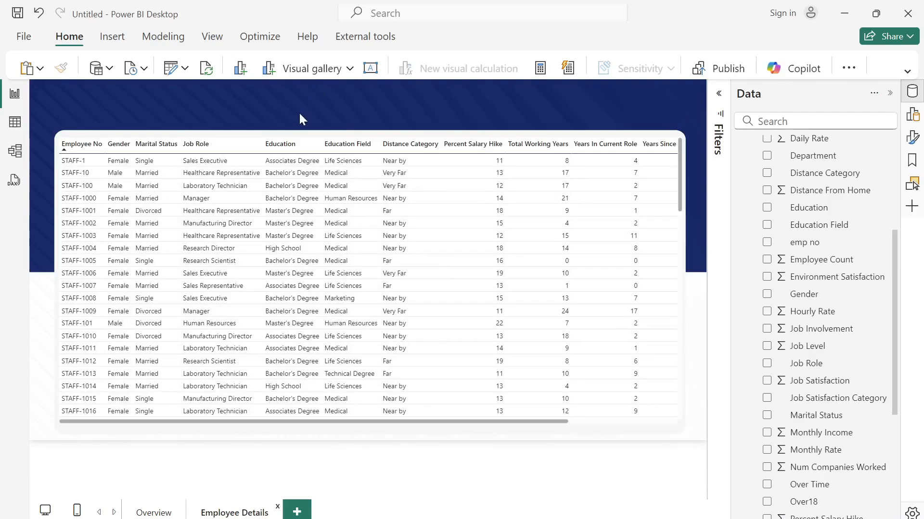
pyautogui.hotkey('ctrl', 'v')
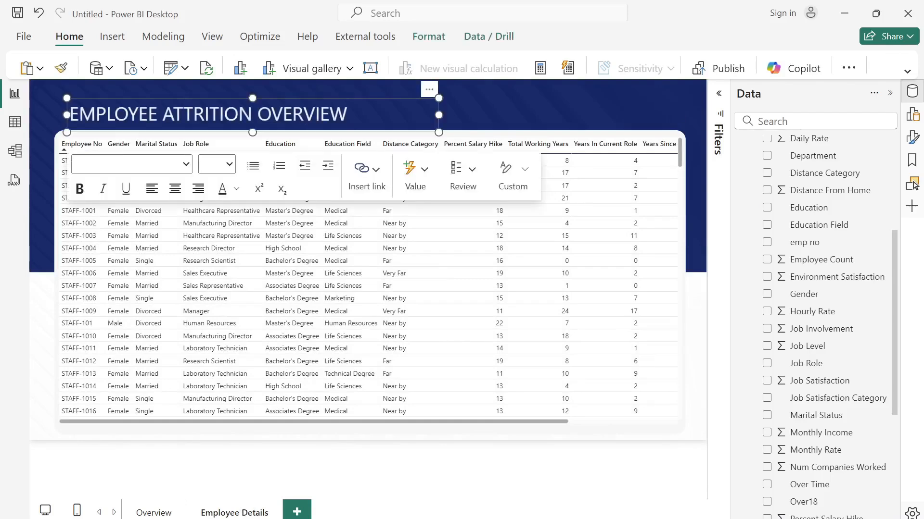
pyautogui.moveTo(431, 95); pyautogui.dragTo(576, 79)
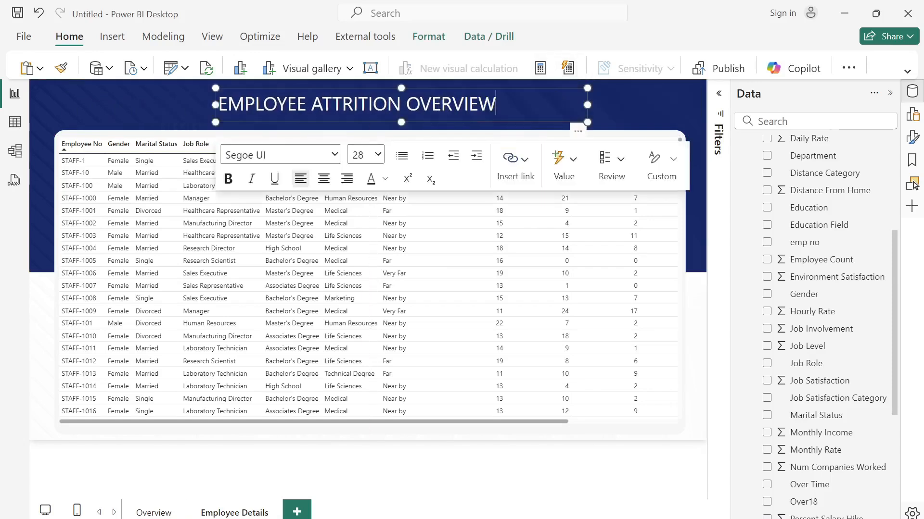
# Change the copied title on the Employee Details page to EMPLOYEE ATTRITION DETAILS and deselect it.
pyautogui.press('BackSpace')
pyautogui.press('BackSpace')
pyautogui.press('BackSpace')
pyautogui.press('BackSpace')
pyautogui.press('BackSpace')
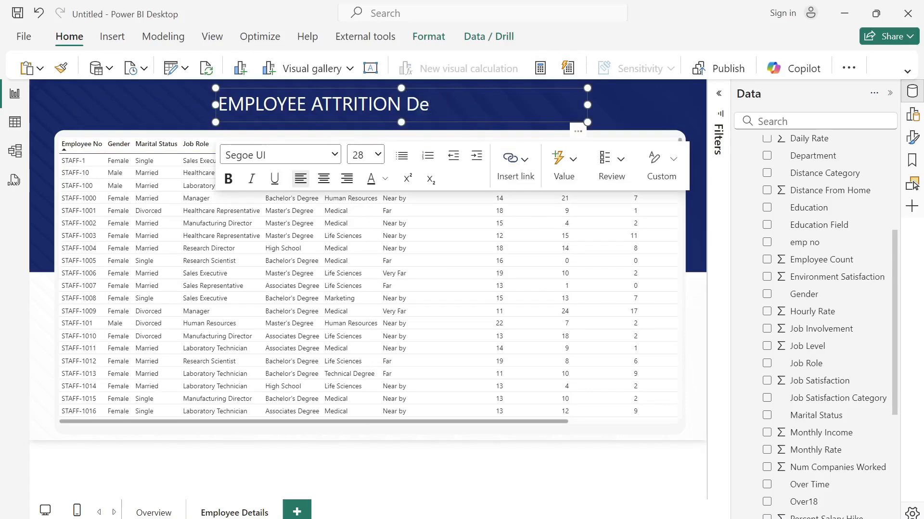
pyautogui.write('ETAILS')
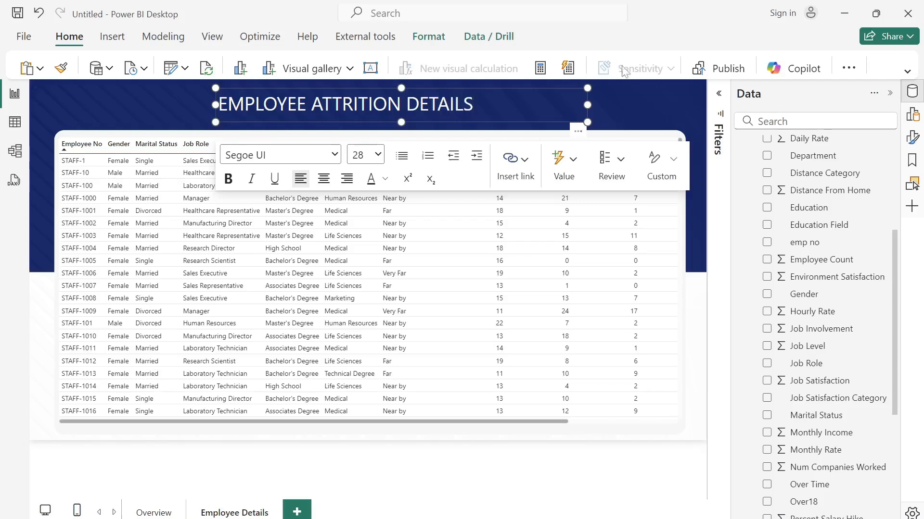
pyautogui.click(606, 91)
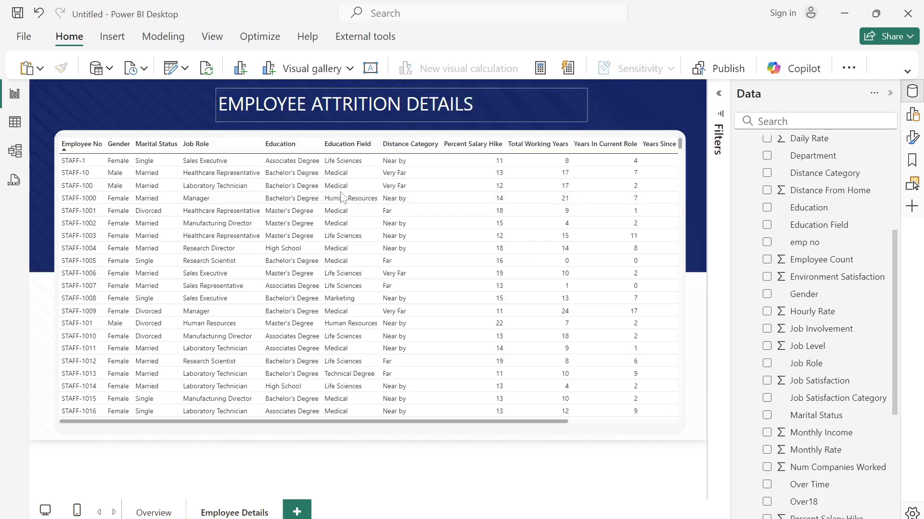
# Add the Attrition column as a filter on the employee table and restrict it to Yes.
pyautogui.click(681, 158)
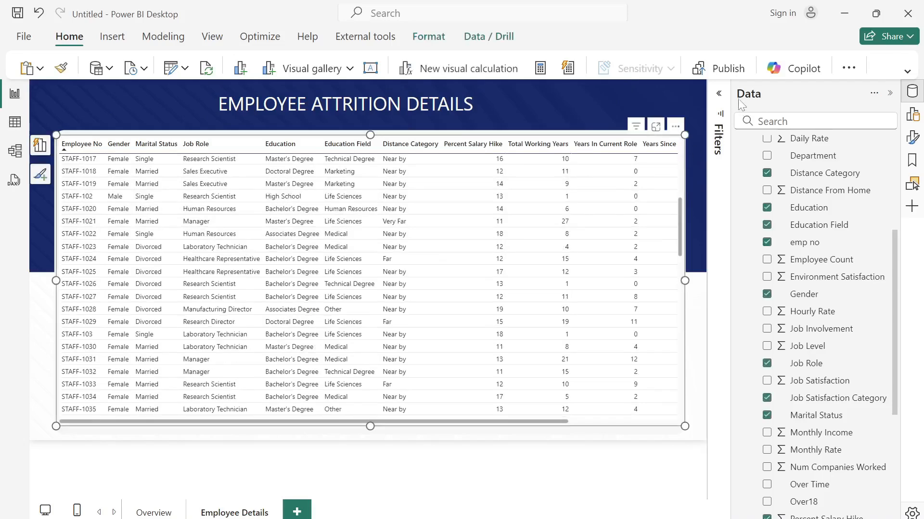
pyautogui.click(719, 93)
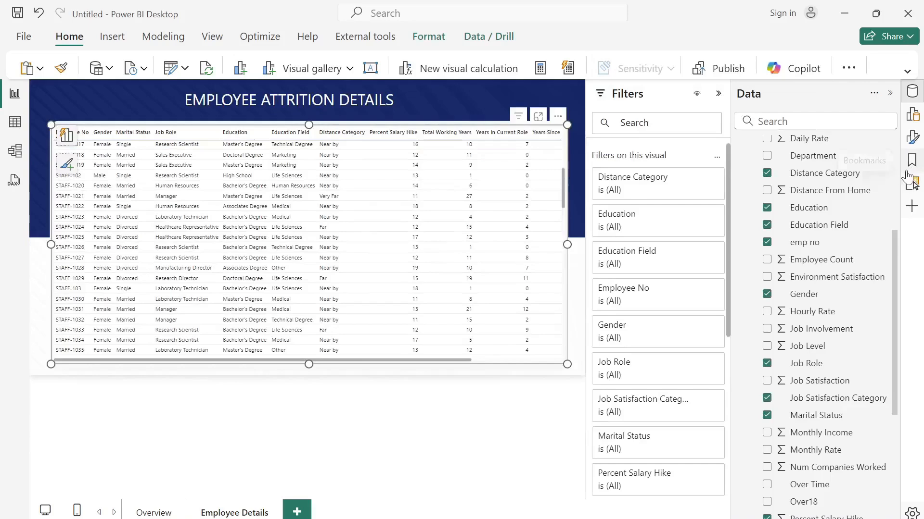
pyautogui.scroll(5, 798, 262)
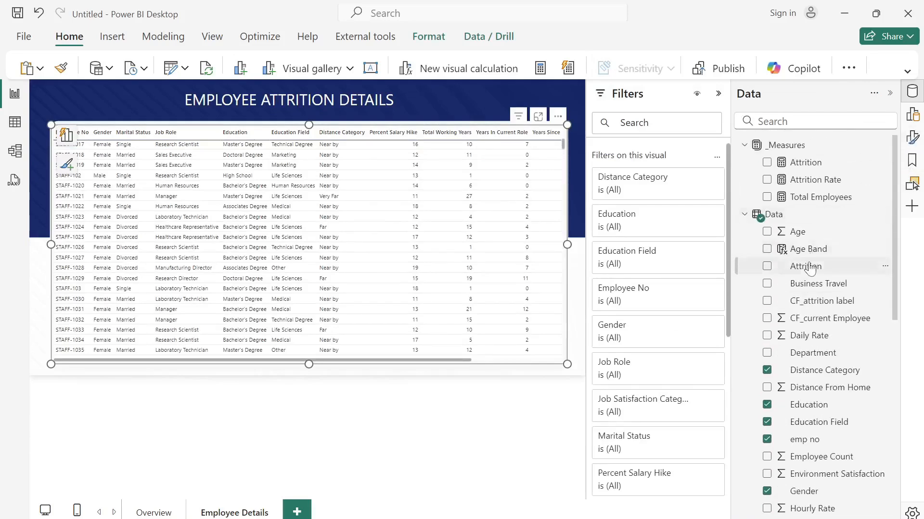
pyautogui.click(810, 268)
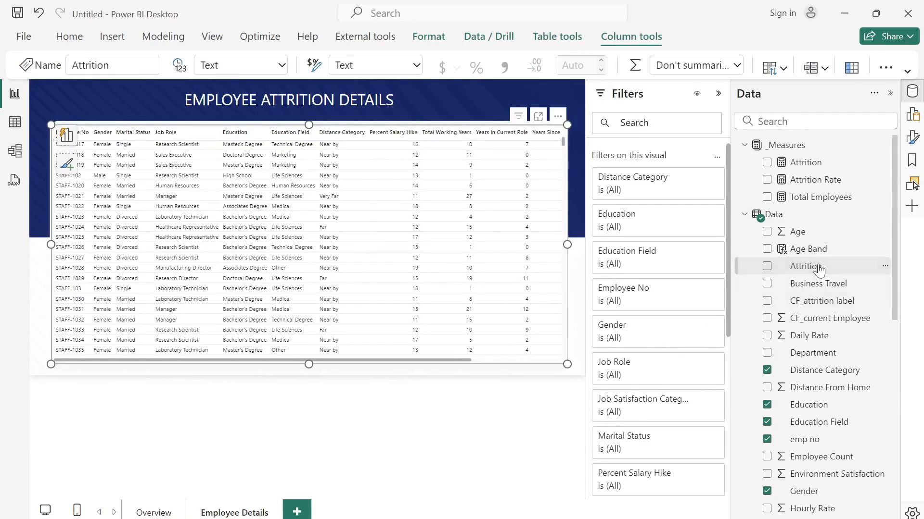
pyautogui.moveTo(808, 268); pyautogui.dragTo(680, 250)
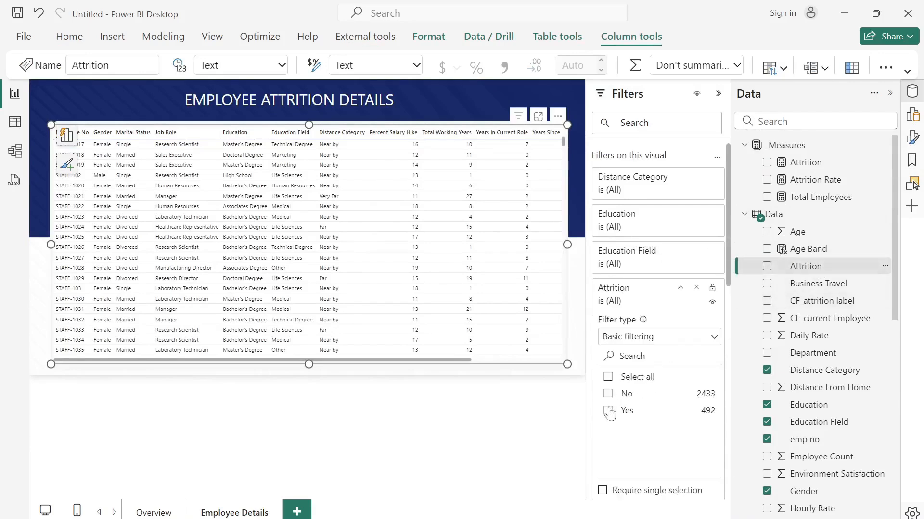
pyautogui.click(608, 412)
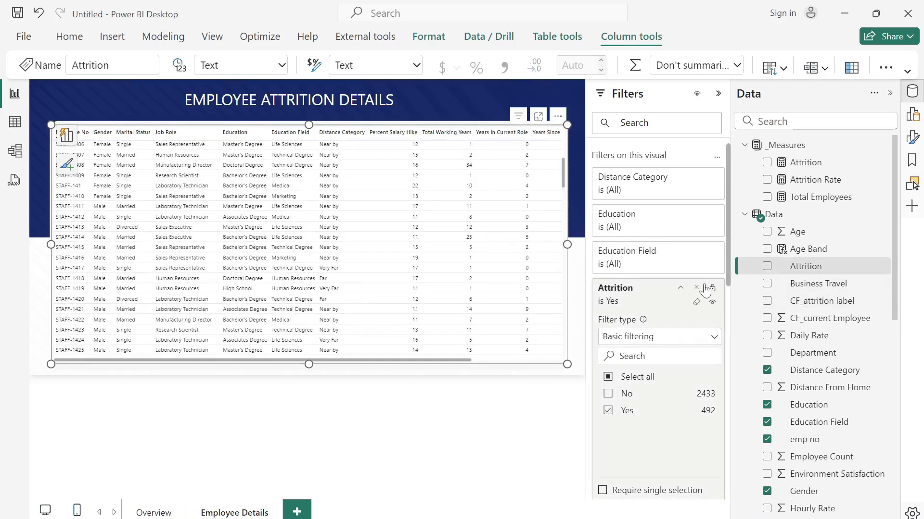
pyautogui.click(682, 291)
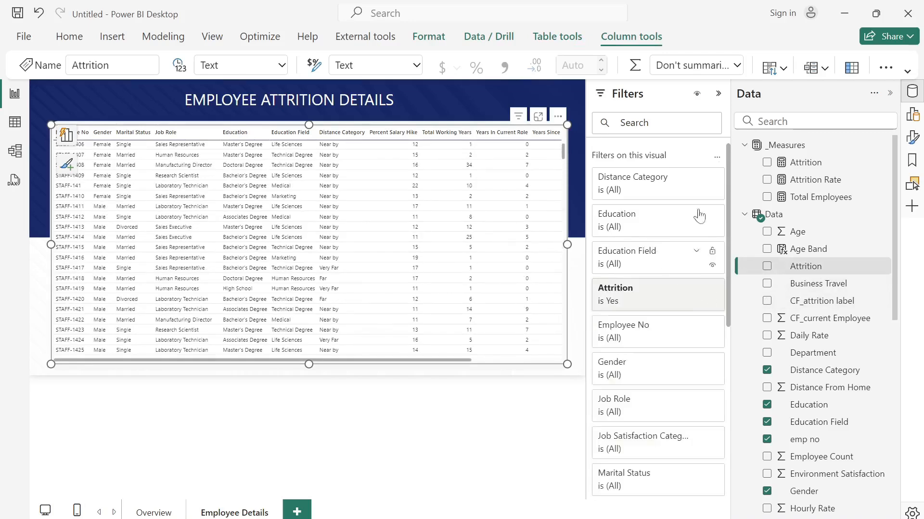
pyautogui.click(719, 94)
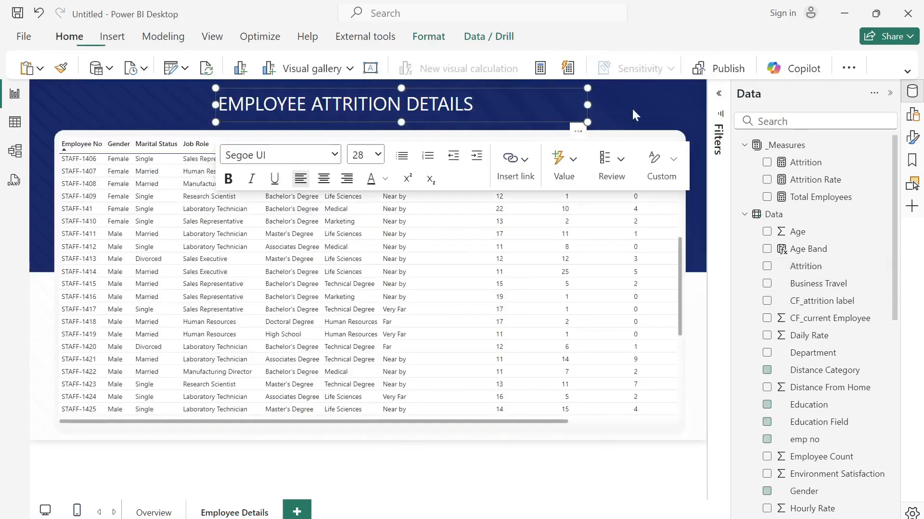
# Narrow the title's text box at its right edge to fit the EMPLOYEE ATTRITION DETAILS text.
pyautogui.click(609, 104)
pyautogui.click(586, 105)
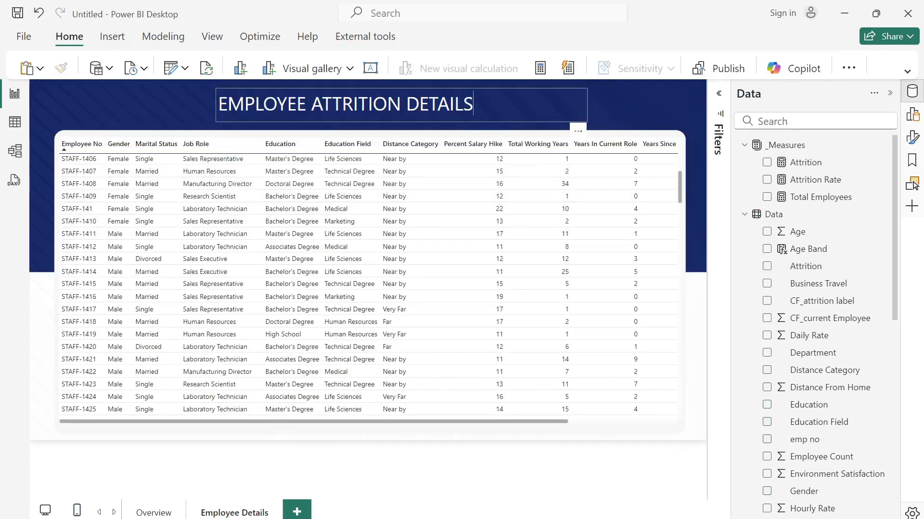
pyautogui.moveTo(587, 104); pyautogui.dragTo(503, 110)
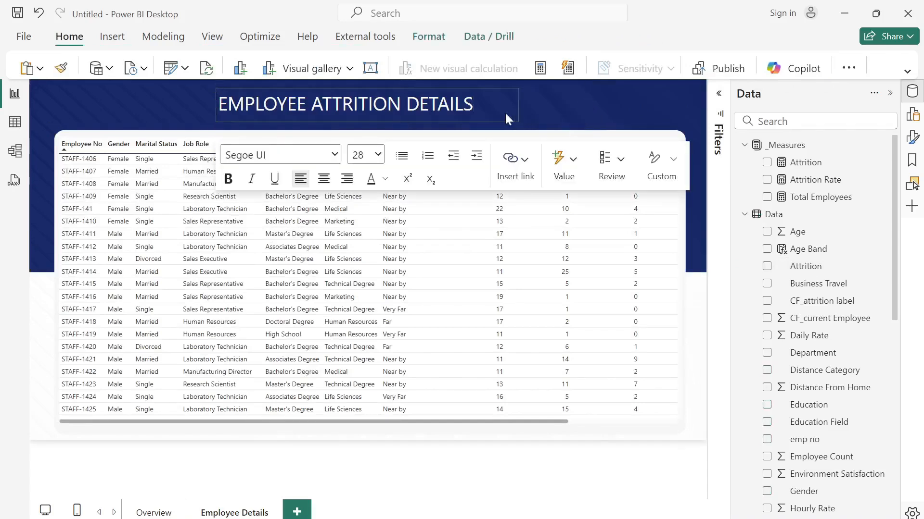
pyautogui.click(536, 102)
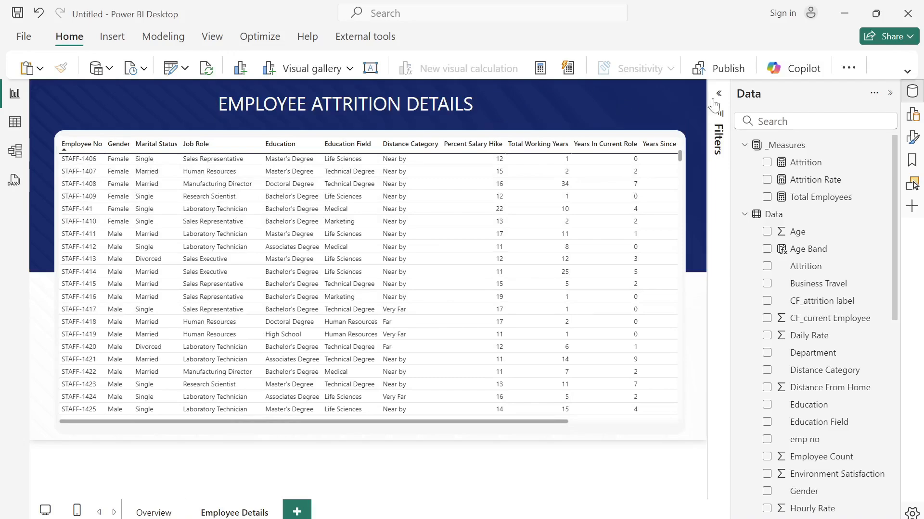
# Set the Employee Details page type to Drillthrough and add the Attrition measure as the drill-through field.
pyautogui.click(913, 140)
pyautogui.click(618, 153)
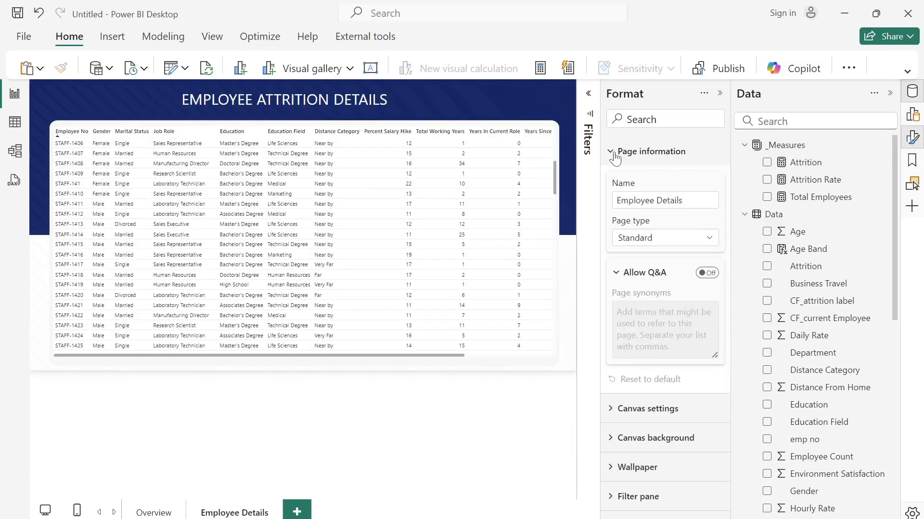
pyautogui.click(635, 238)
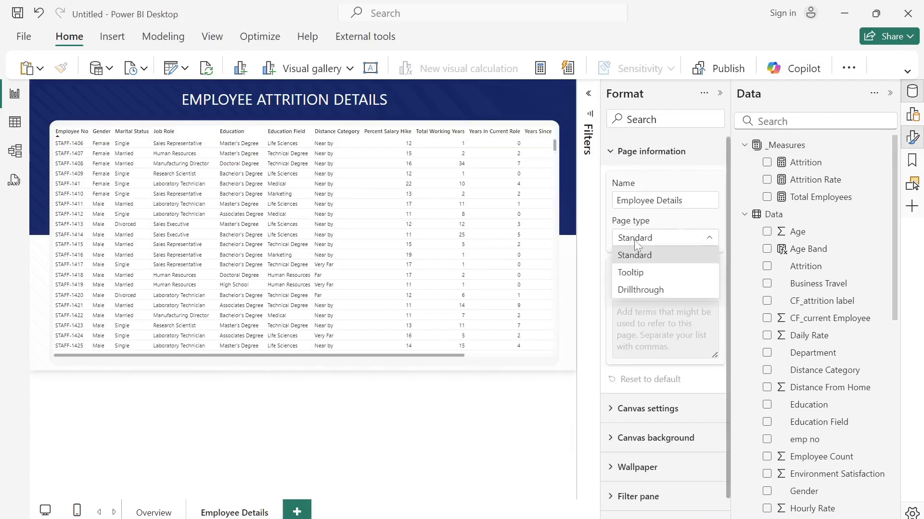
pyautogui.click(637, 289)
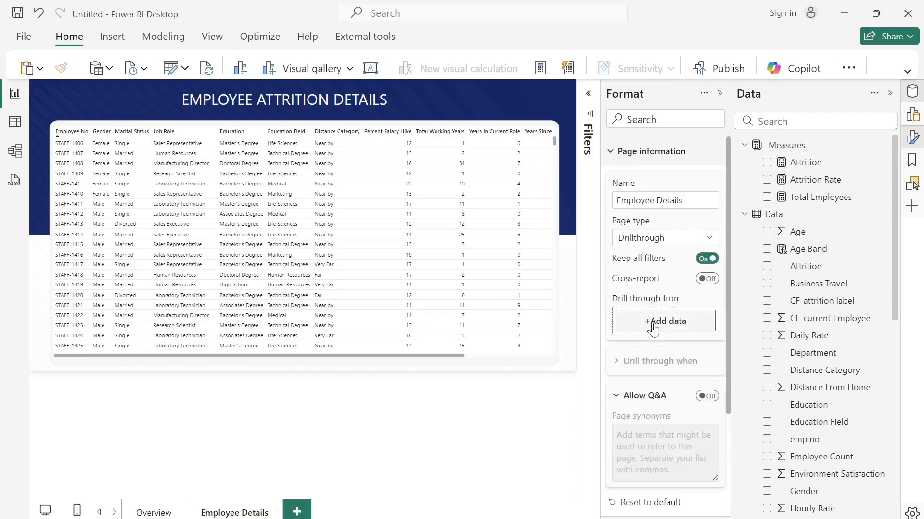
pyautogui.moveTo(802, 168); pyautogui.dragTo(675, 323)
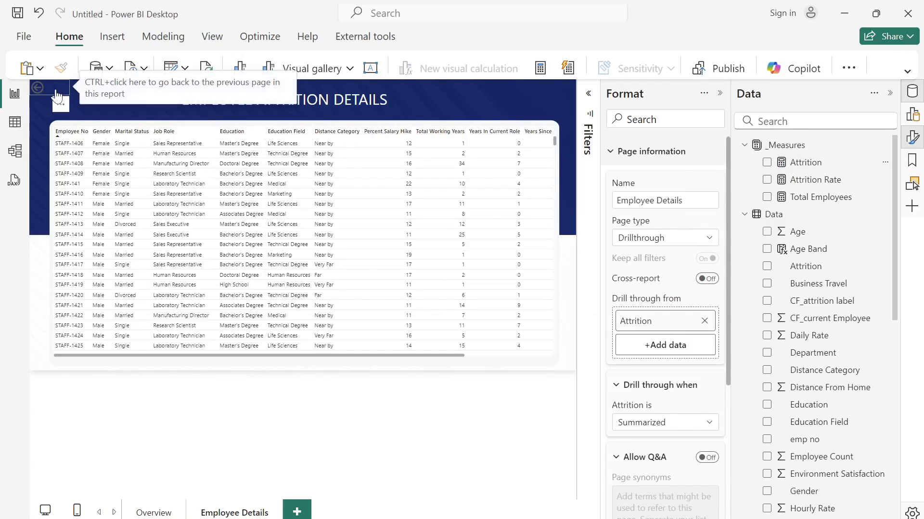
# Move the back button just above the table's left end and set its icon line color to white.
pyautogui.moveTo(65, 103); pyautogui.dragTo(90, 120)
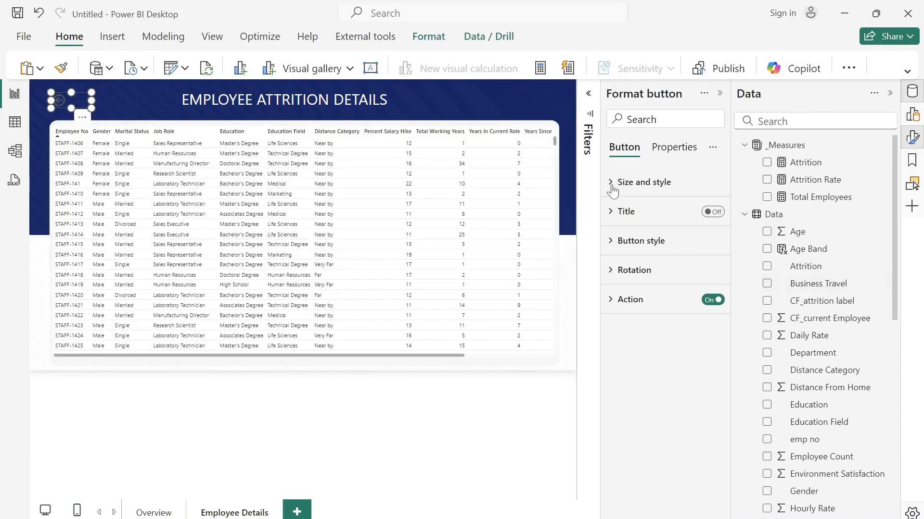
pyautogui.click(614, 242)
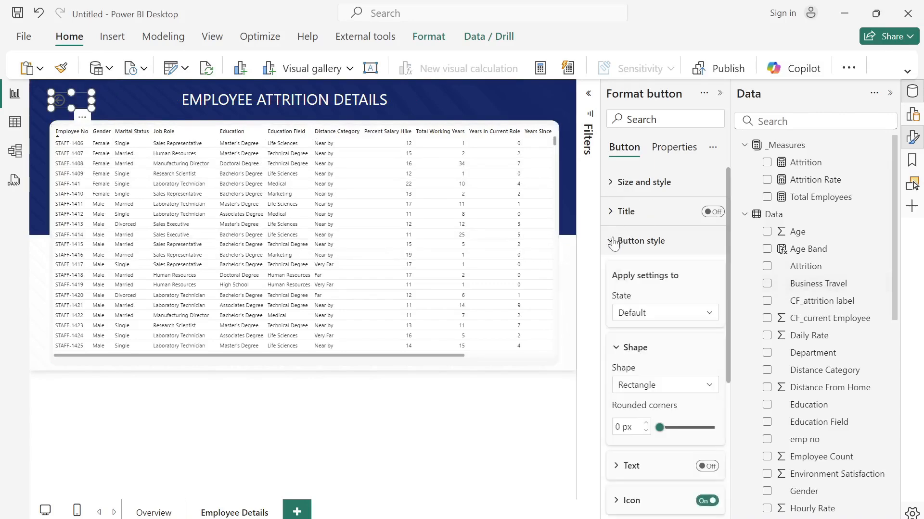
pyautogui.click(614, 242)
pyautogui.click(614, 242)
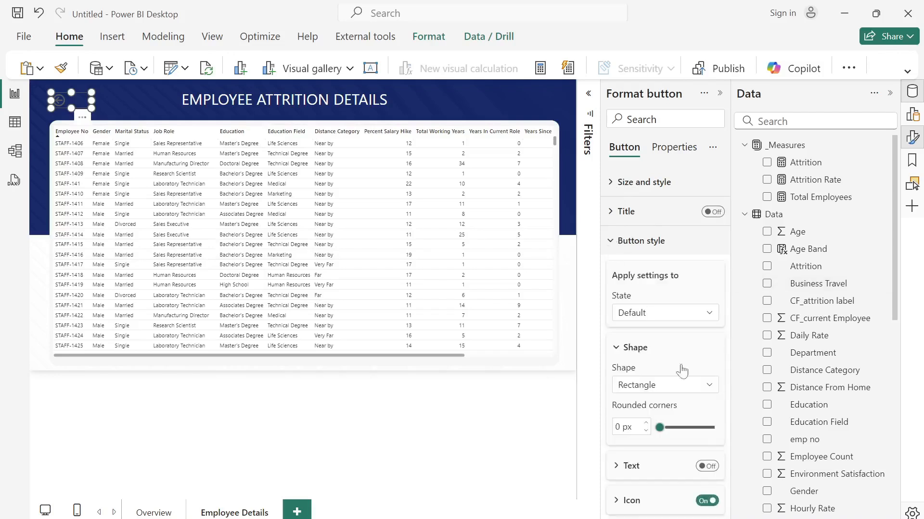
pyautogui.scroll(-2, 620, 462)
pyautogui.click(616, 431)
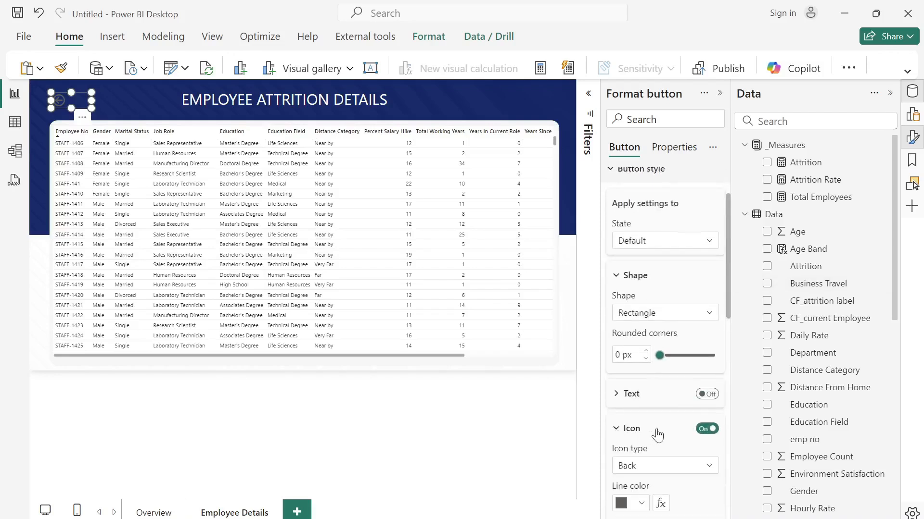
pyautogui.scroll(-3, 634, 385)
pyautogui.click(642, 363)
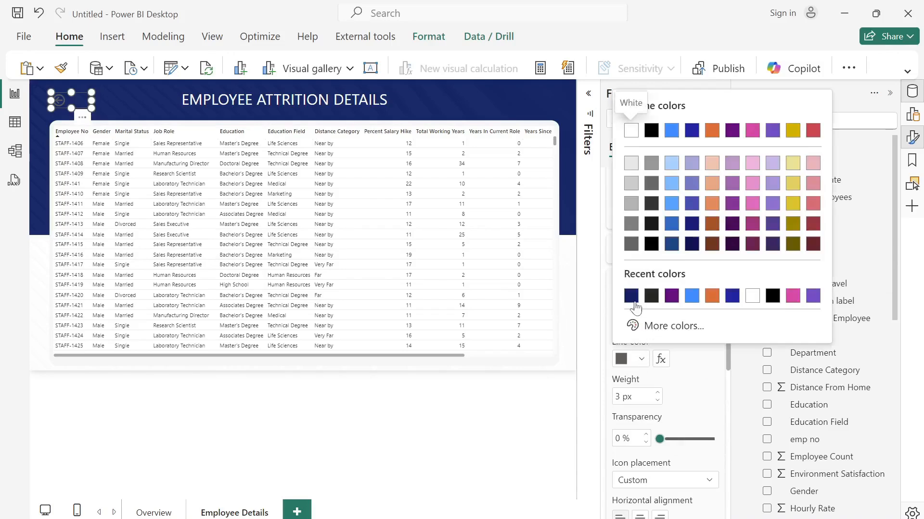
pyautogui.click(757, 303)
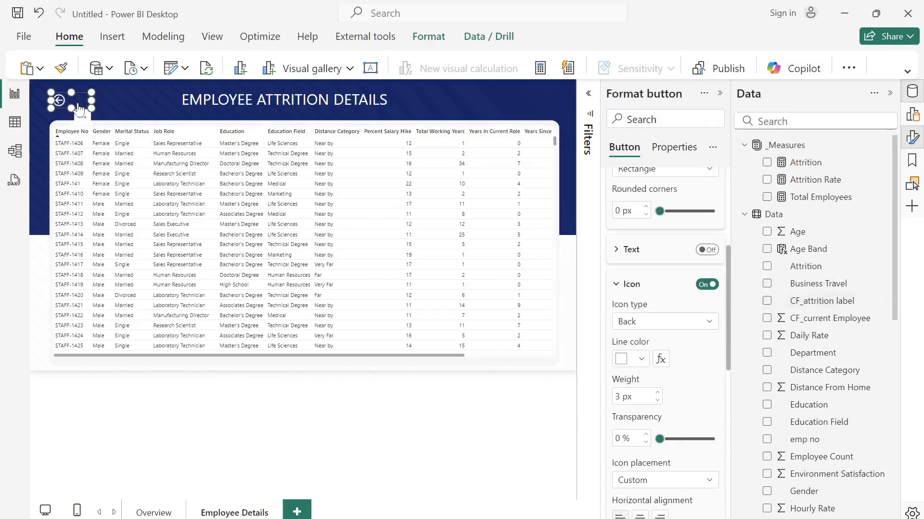
# Enlarge the back button and give it the text "Go Back to Overview".
pyautogui.moveTo(92, 112); pyautogui.dragTo(119, 115)
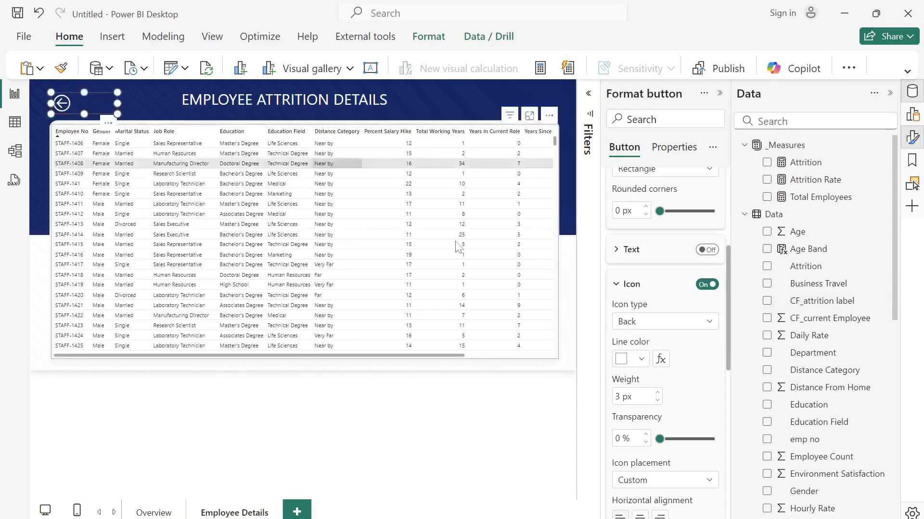
pyautogui.scroll(-3, 642, 450)
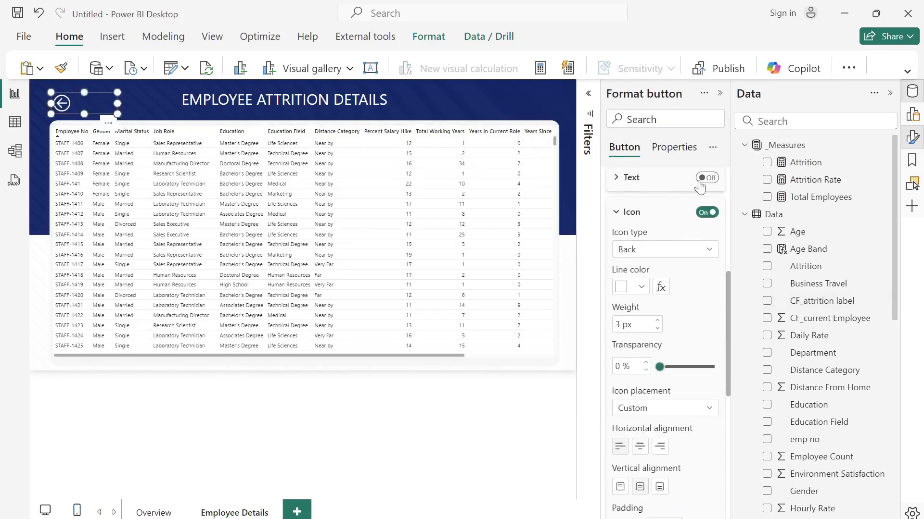
pyautogui.click(707, 178)
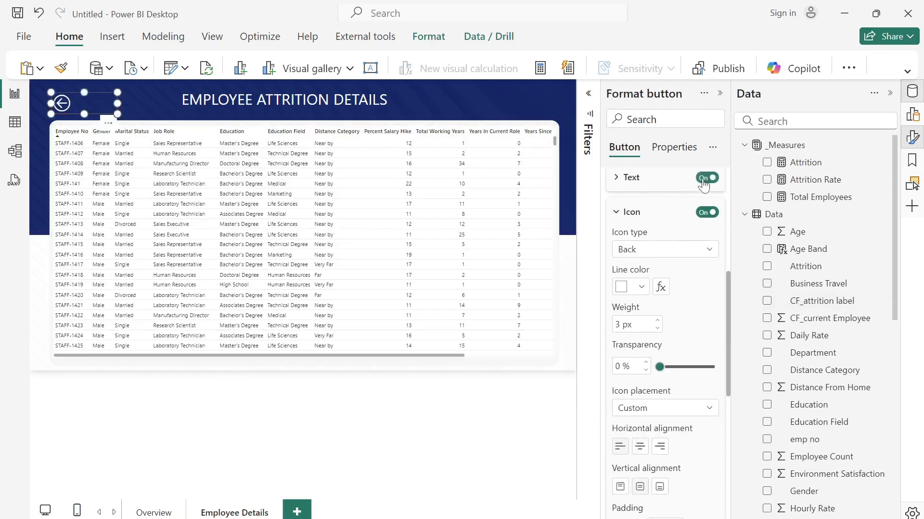
pyautogui.click(616, 178)
pyautogui.click(654, 214)
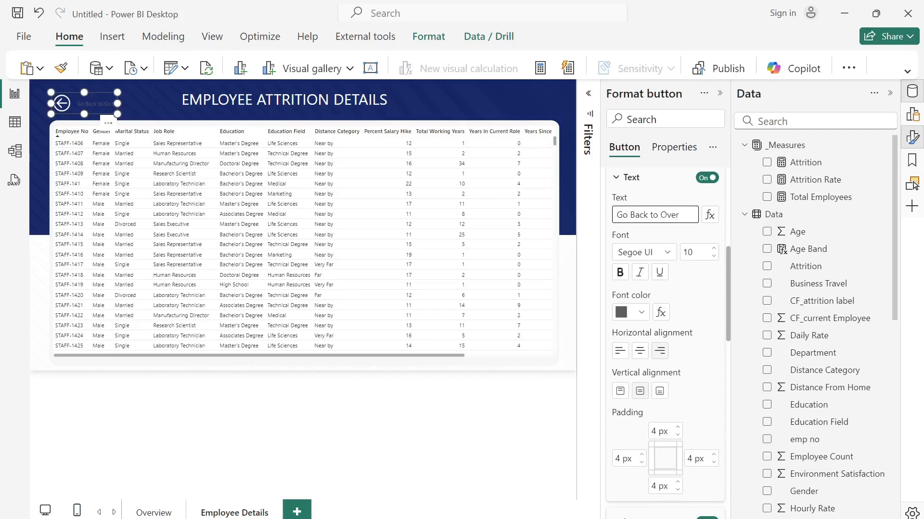
pyautogui.write('w')
pyautogui.moveTo(117, 103); pyautogui.dragTo(135, 105)
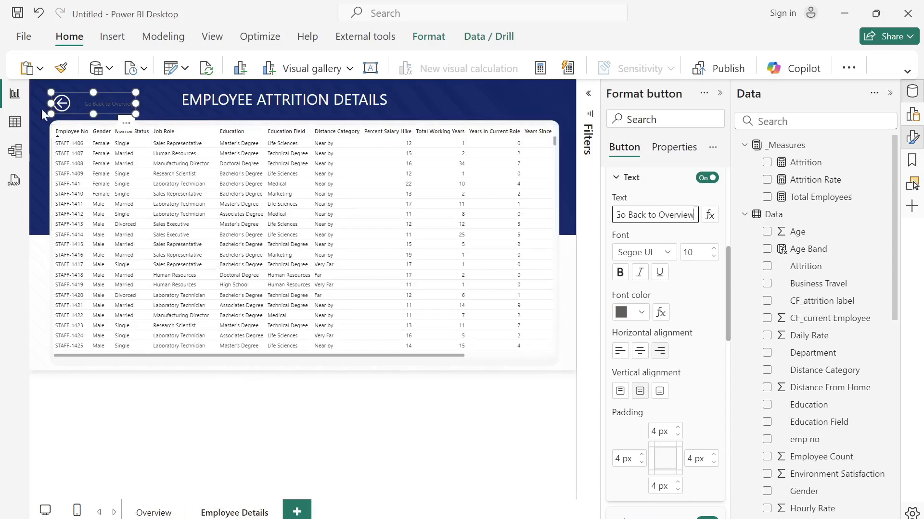
# Set the back button's text to white at size 14 and widen the button to separate the text from the icon.
pyautogui.click(640, 312)
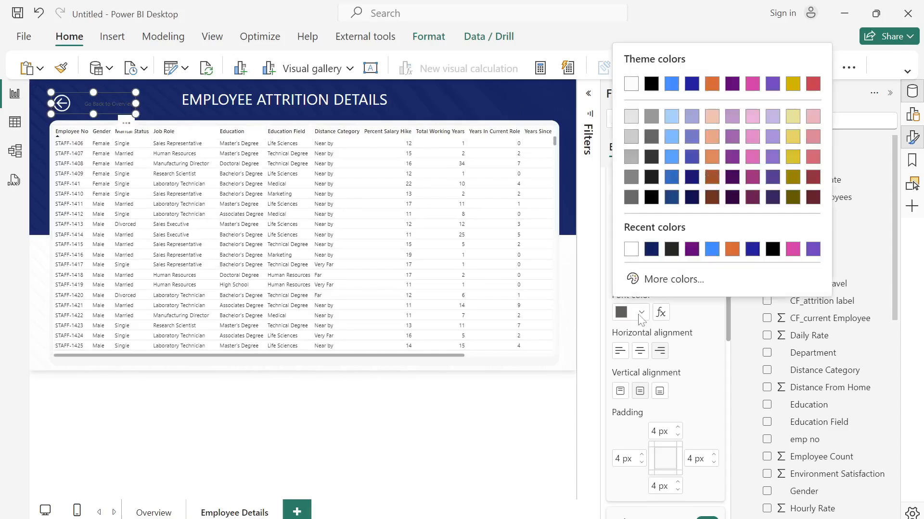
pyautogui.click(630, 249)
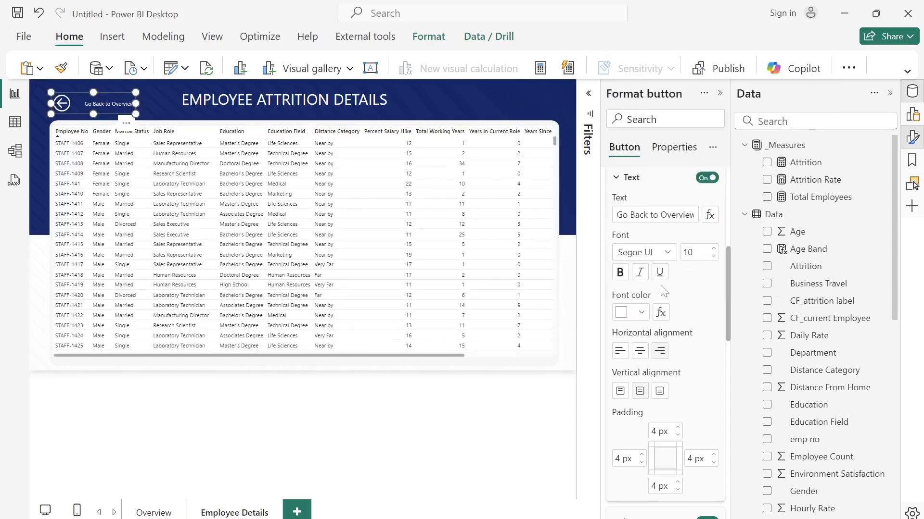
pyautogui.click(713, 248)
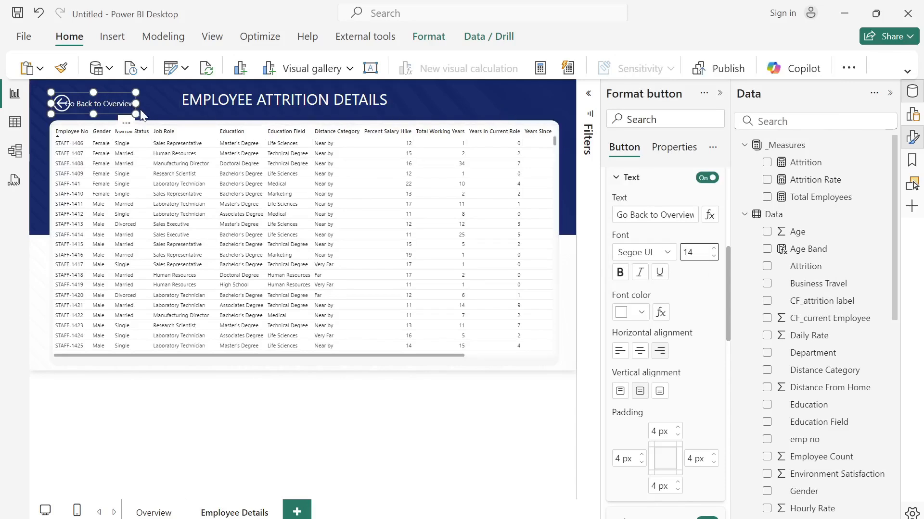
pyautogui.moveTo(136, 104); pyautogui.dragTo(154, 105)
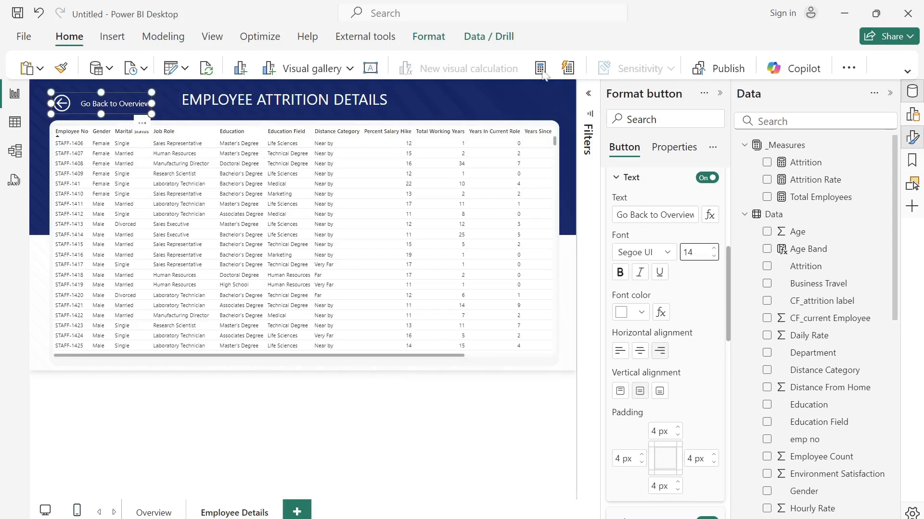
pyautogui.click(717, 96)
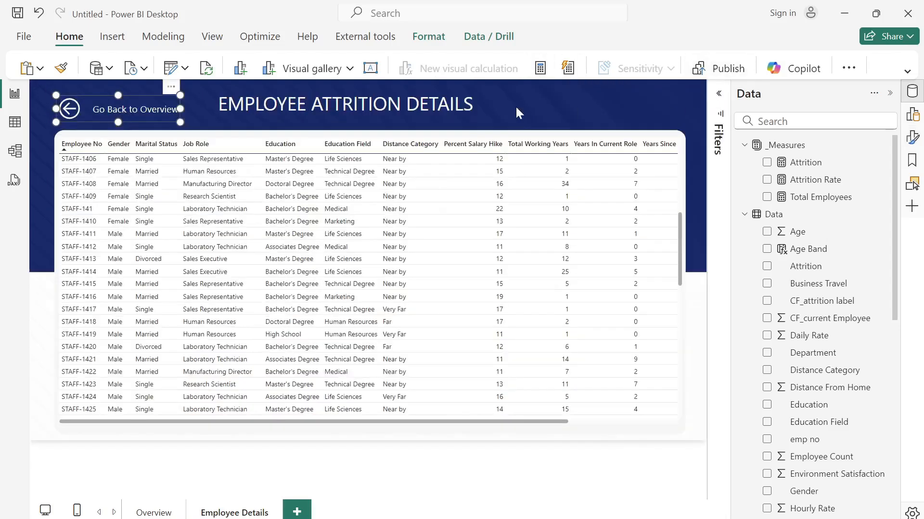
pyautogui.click(515, 105)
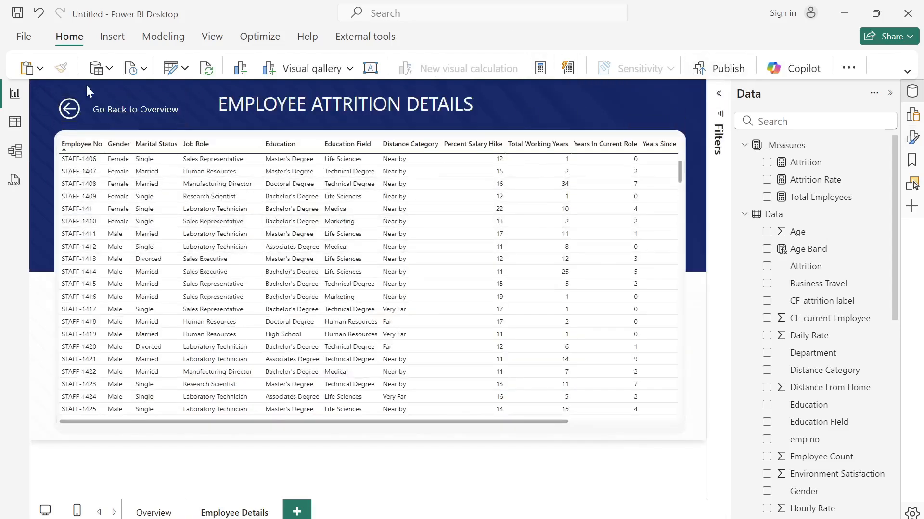
# Go to the Overview page and check the drill-through options for the R&D department bar and the 20-29 age band.
pyautogui.click(142, 513)
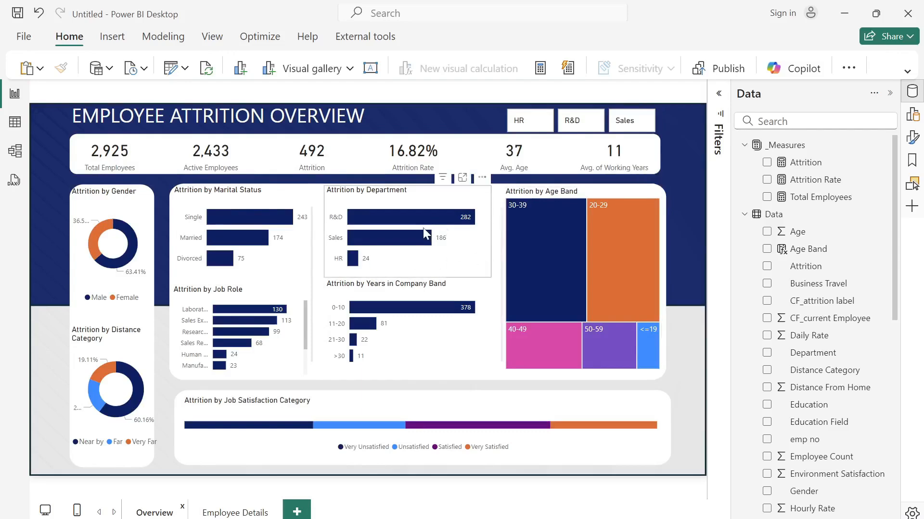
pyautogui.moveTo(420, 223)
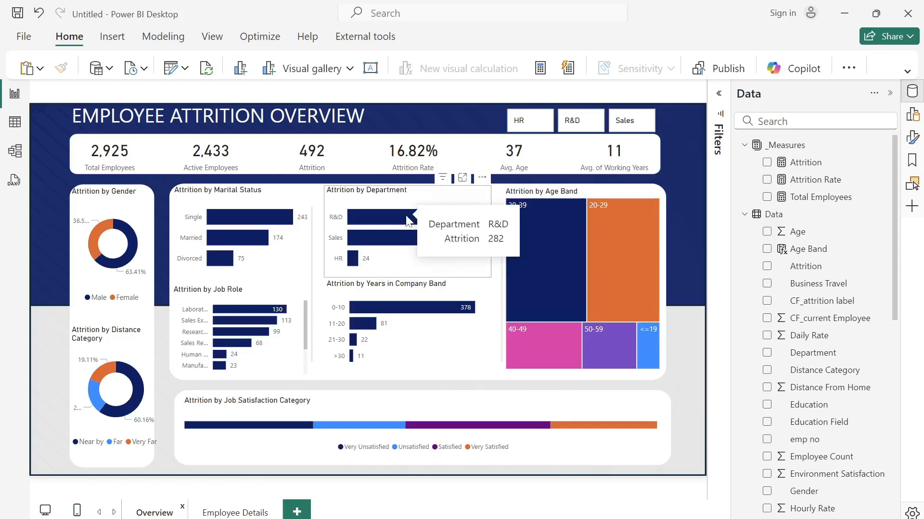
pyautogui.moveTo(461, 276)
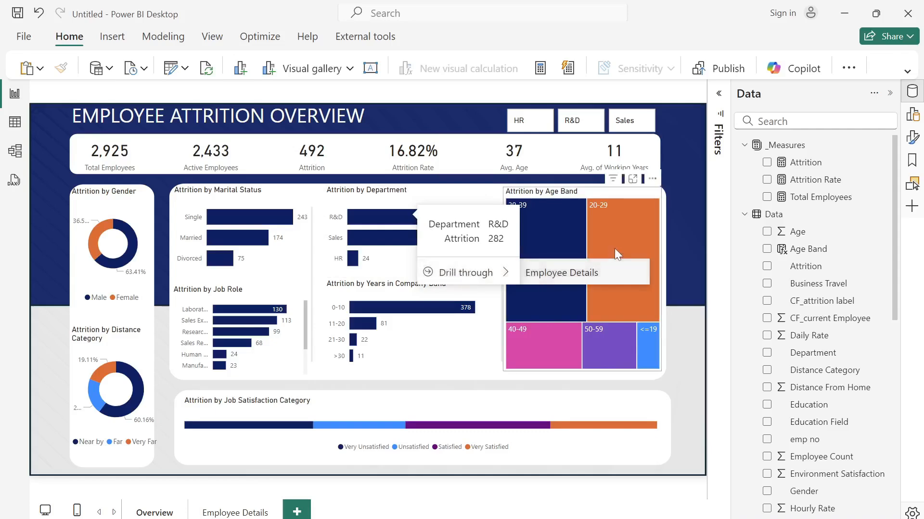
pyautogui.moveTo(618, 240)
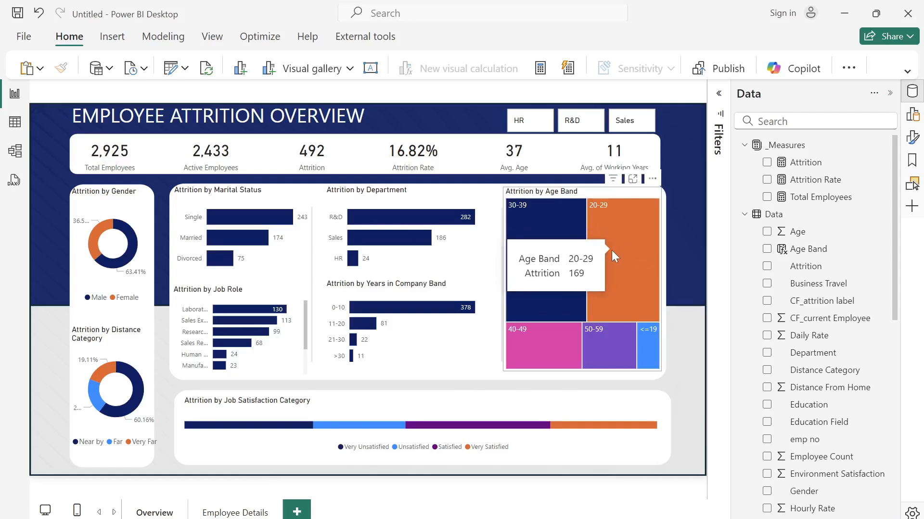
pyautogui.rightClick(611, 254)
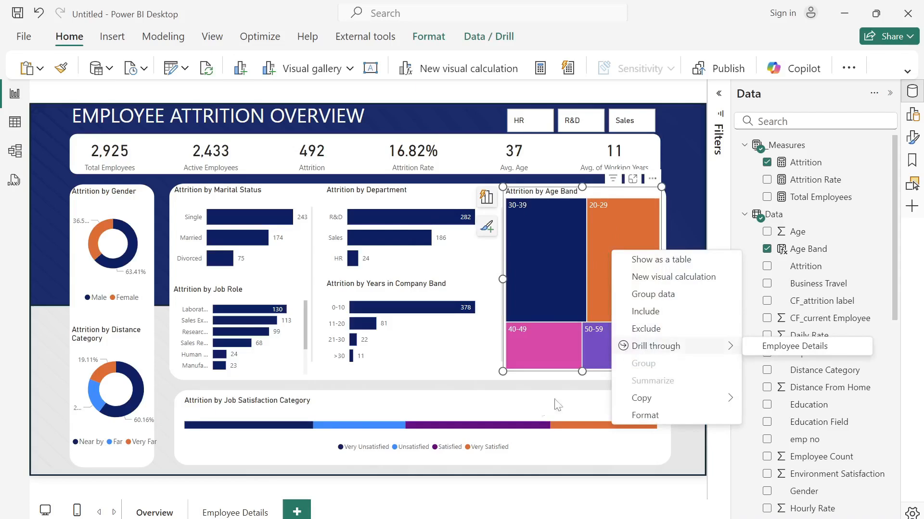
# Drill through from the Unsatisfied segment of the job satisfaction chart to Employee Details, review the rows, and return to Overview.
pyautogui.click(337, 426)
pyautogui.rightClick(337, 426)
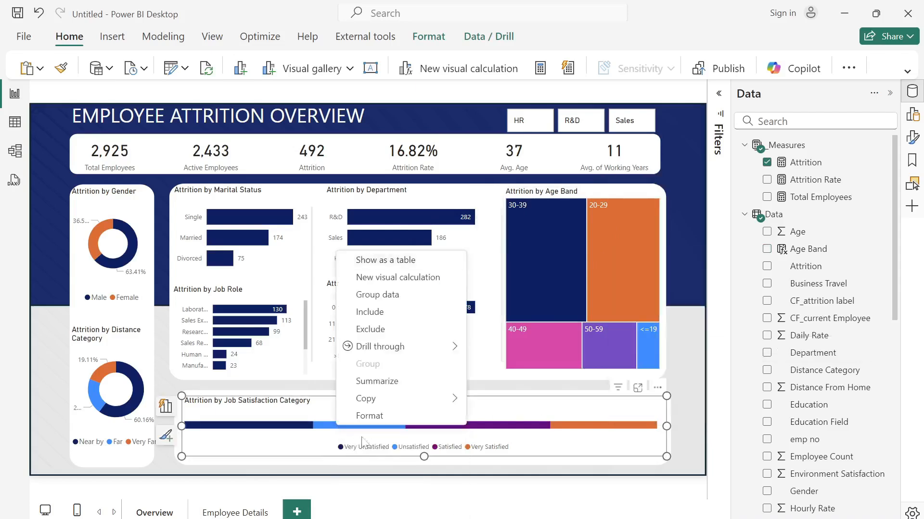
pyautogui.moveTo(458, 350)
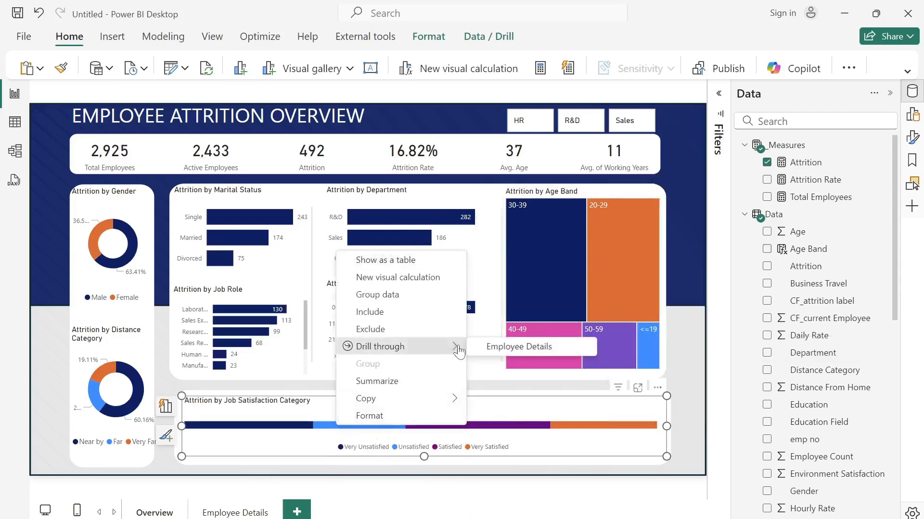
pyautogui.click(498, 349)
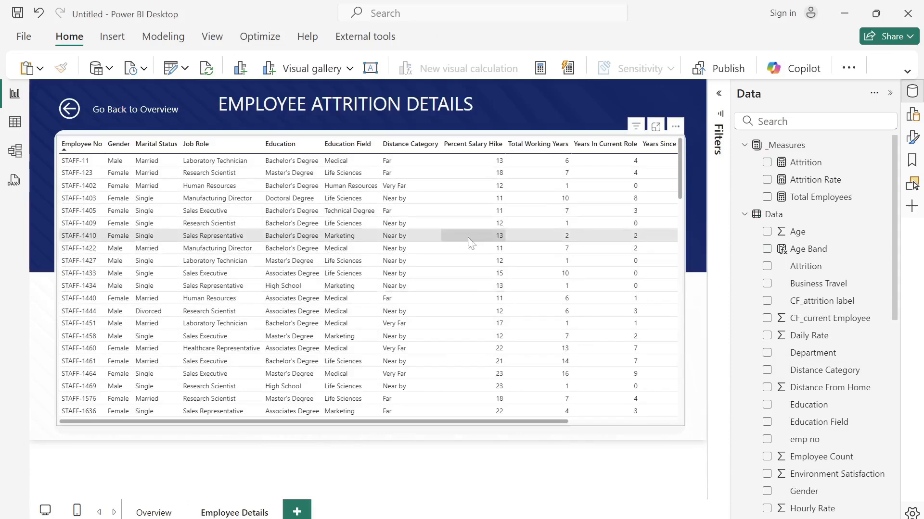
pyautogui.scroll(-10, 366, 279)
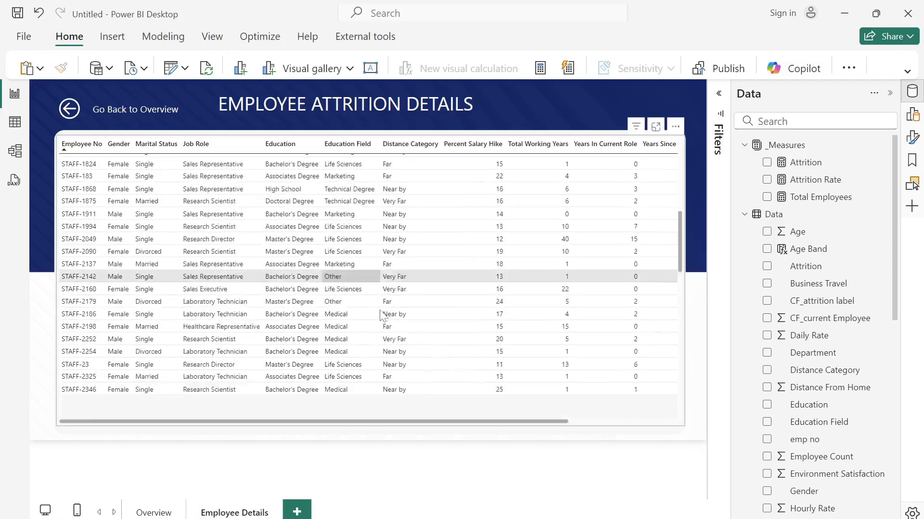
pyautogui.keyDown('ctrl'); pyautogui.click(150, 115); pyautogui.keyUp('ctrl')
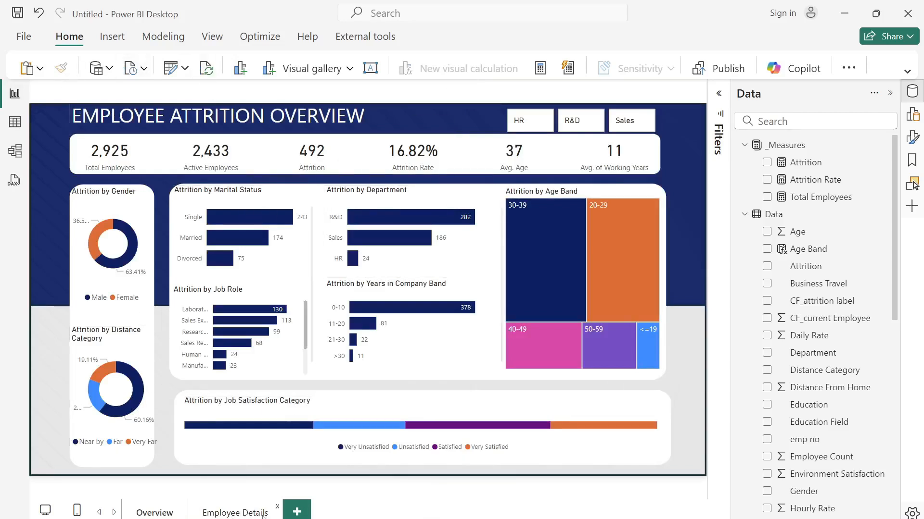
# Hide the Employee Details page from report viewers.
pyautogui.rightClick(215, 514)
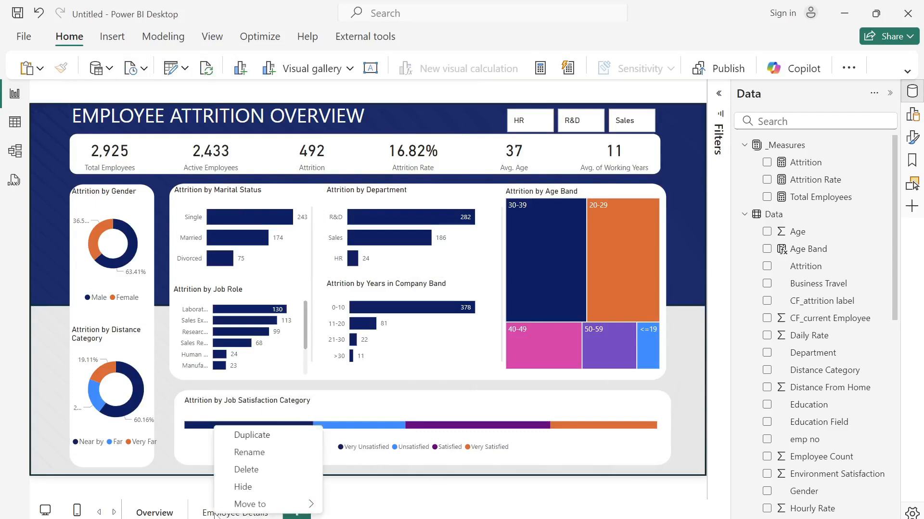
pyautogui.click(245, 487)
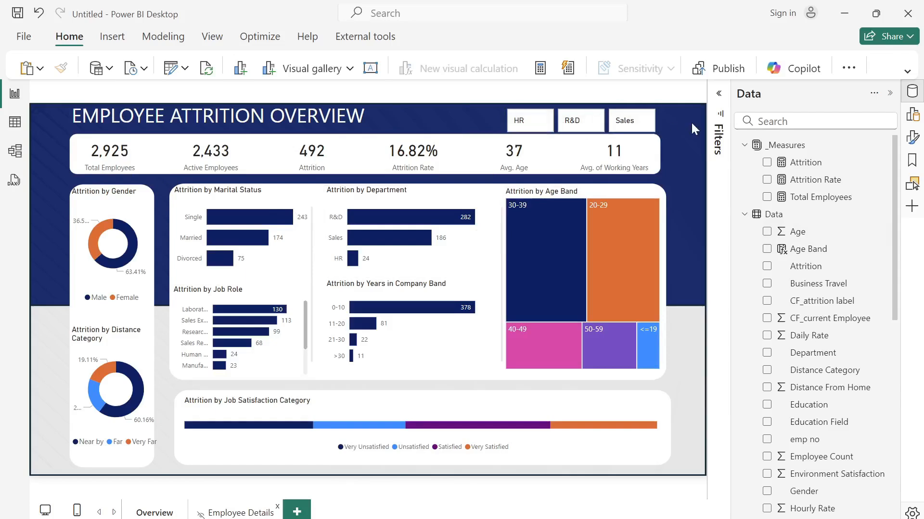
# Save the report's changes and publish it to My workspace.
pyautogui.click(733, 73)
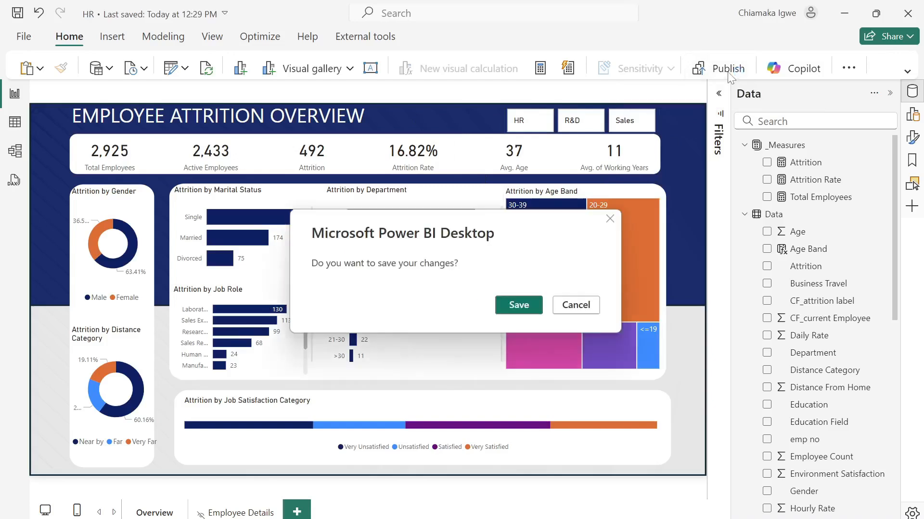
pyautogui.click(511, 308)
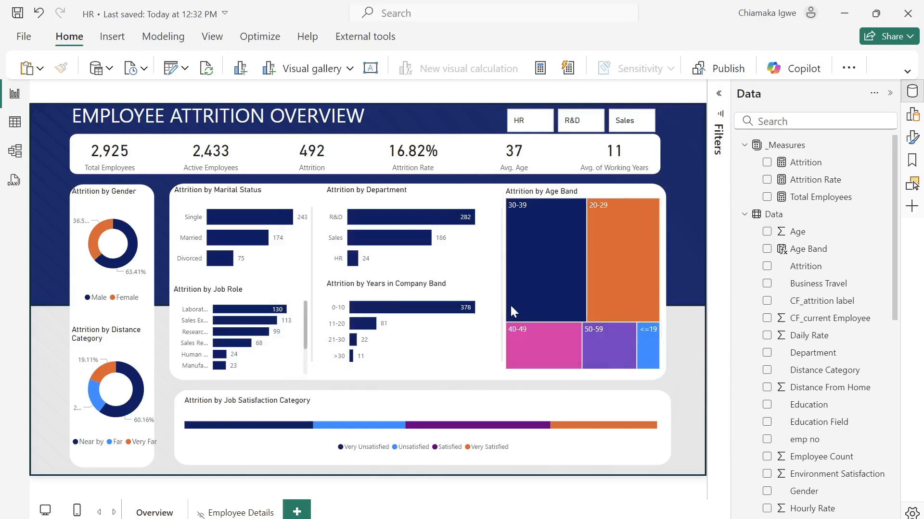
pyautogui.scroll(-5, 387, 343)
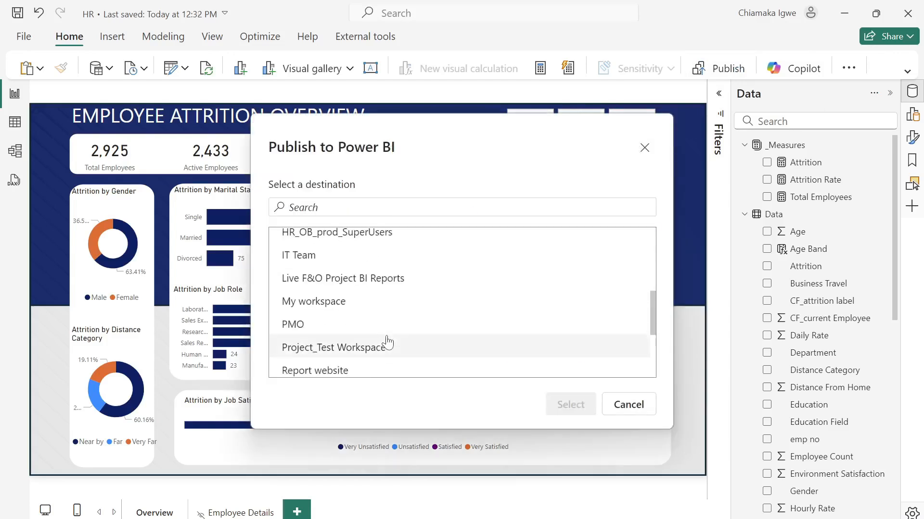
pyautogui.click(349, 310)
pyautogui.click(570, 405)
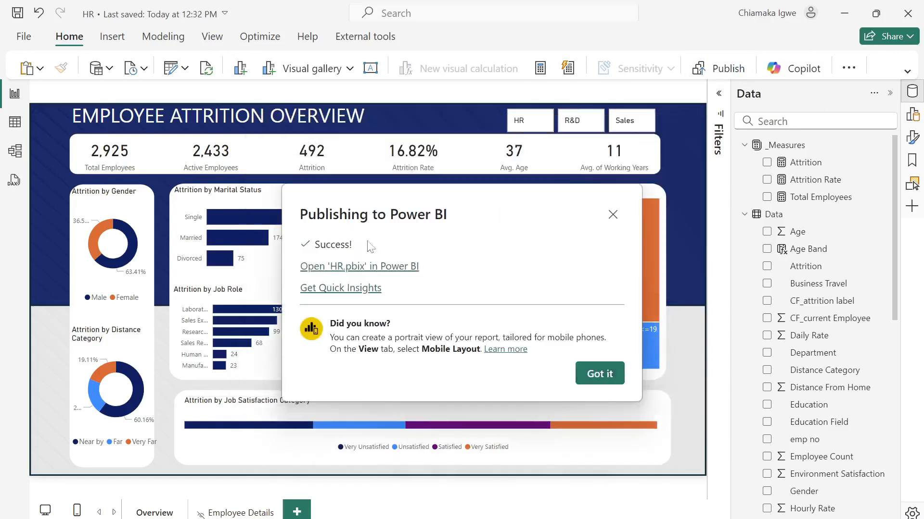
pyautogui.click(593, 374)
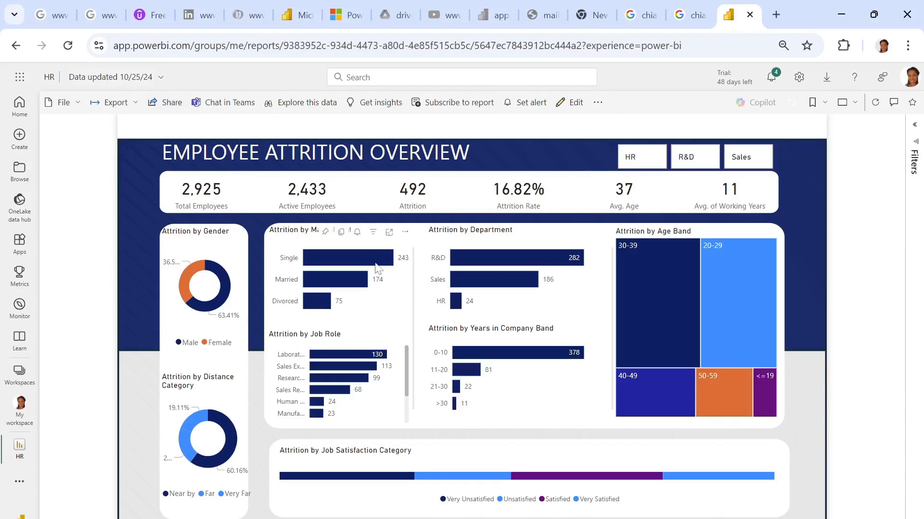
# In the published report in the browser, drill through from the Single marital status bar to Employee Details and return with the back button.
pyautogui.moveTo(378, 266)
pyautogui.rightClick(375, 268)
pyautogui.moveTo(440, 354)
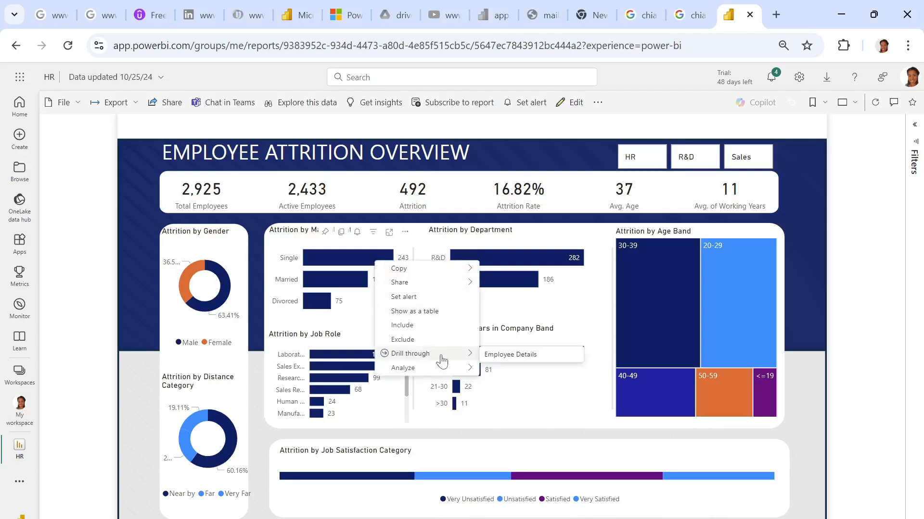
pyautogui.click(507, 361)
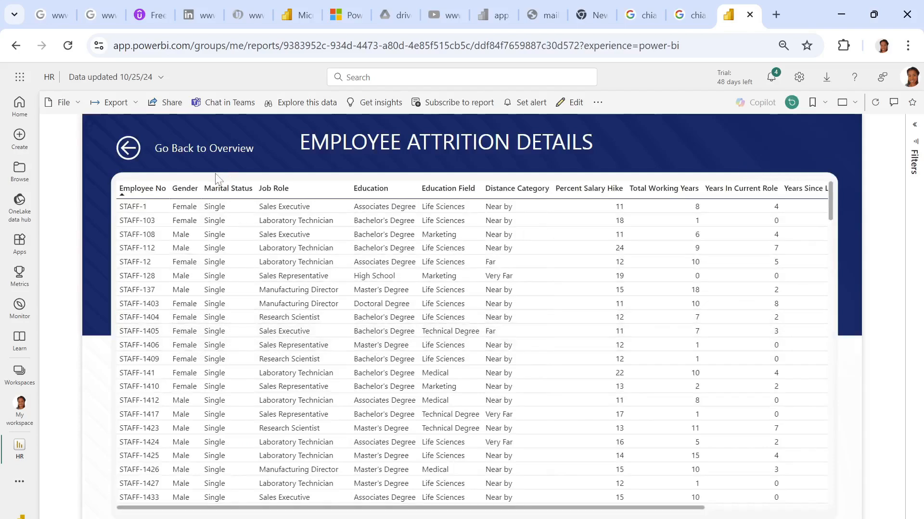
pyautogui.click(136, 154)
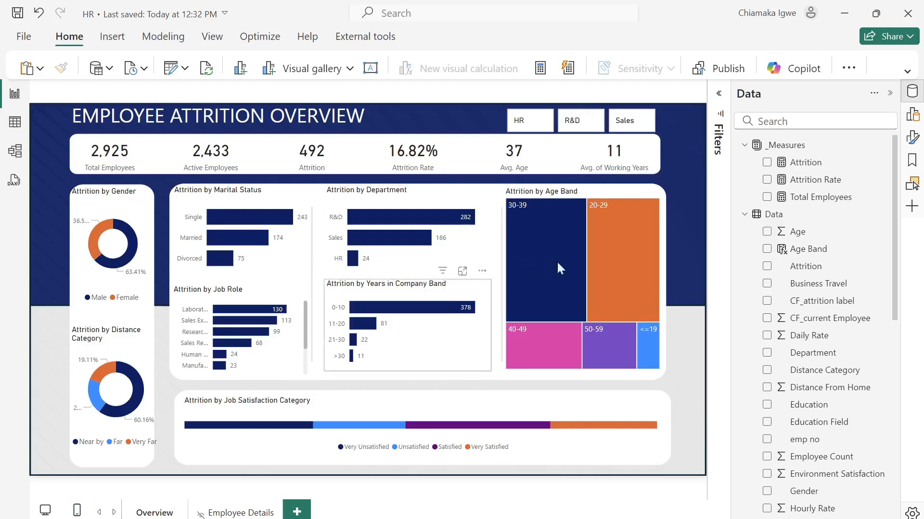
pyautogui.moveTo(577, 262)
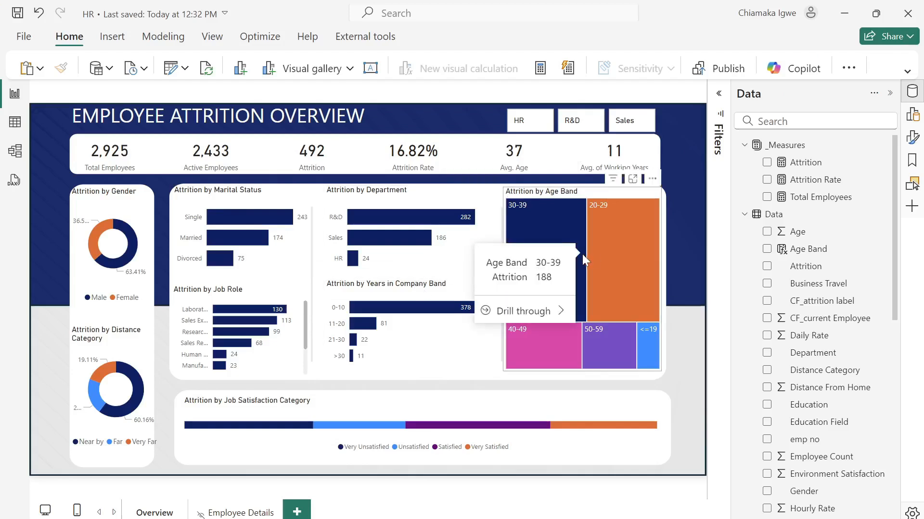